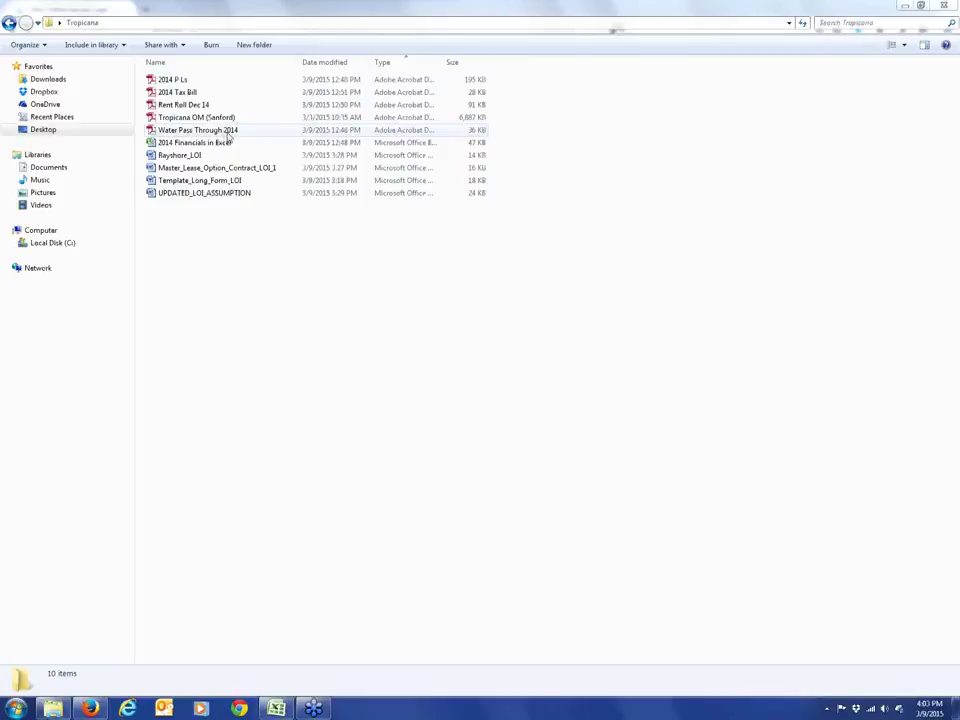
# Step: Open the Tropicana OM (Sanford) PDF from the Tropicana folder and maximize its window
pyautogui.click(197, 120)
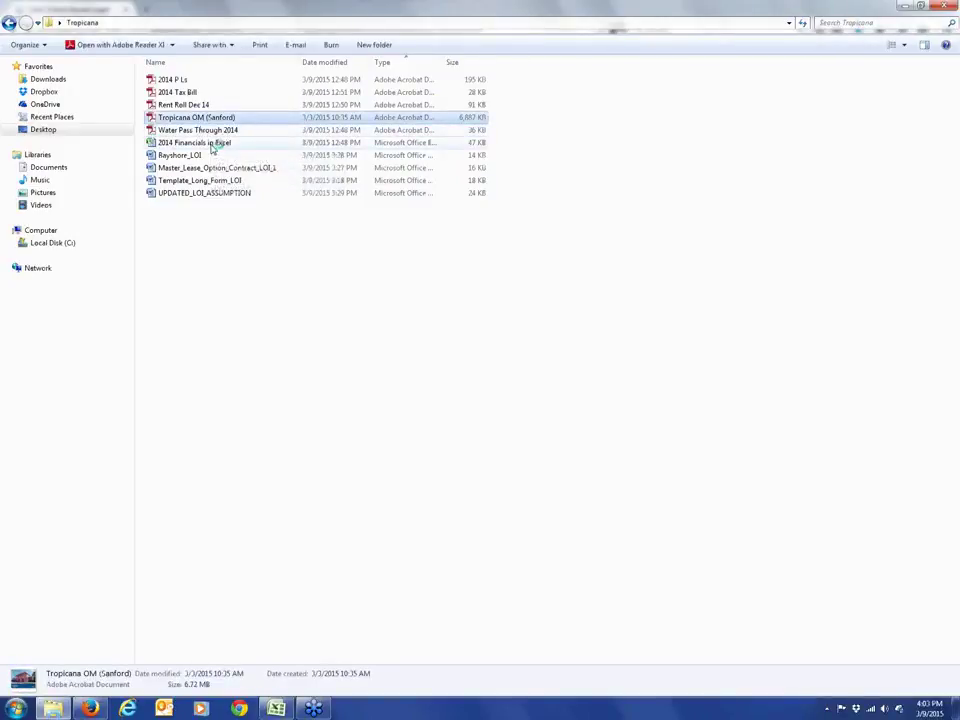
pyautogui.press('Return')
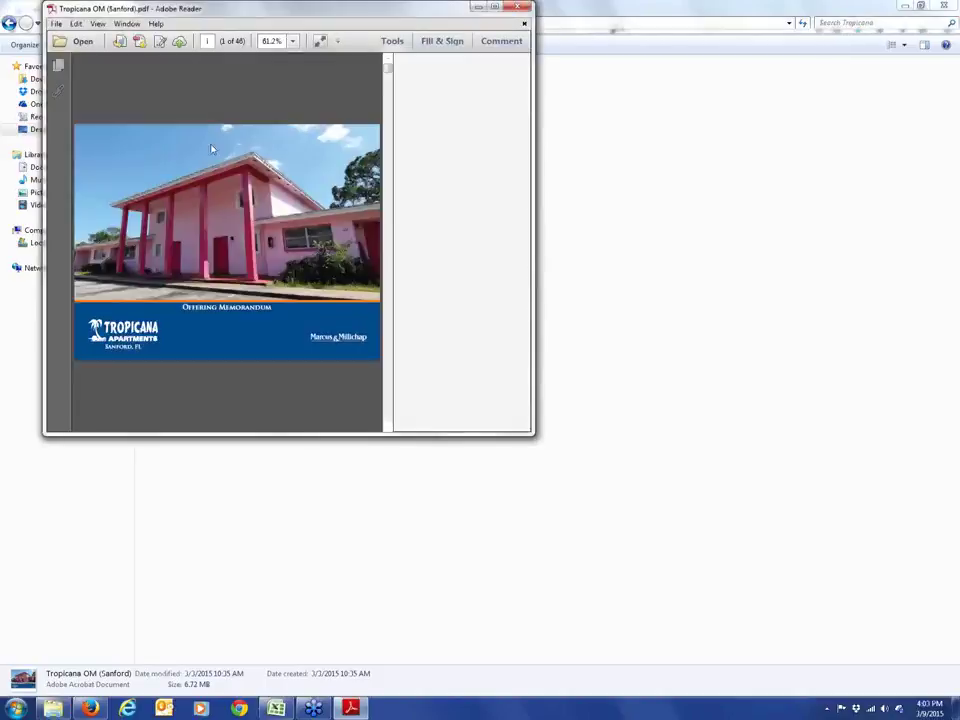
pyautogui.click(496, 7)
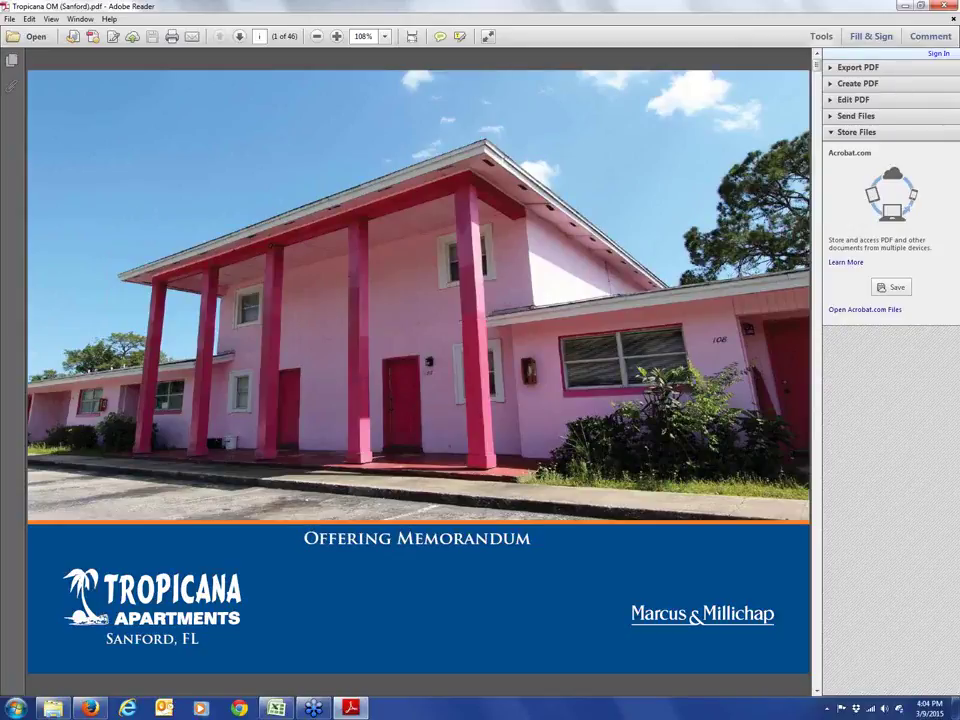
# Step: Go to the presentation page of the offering memorandum and select the line "Price To Be Determined By Market"
pyautogui.scroll(-2, 553, 386)
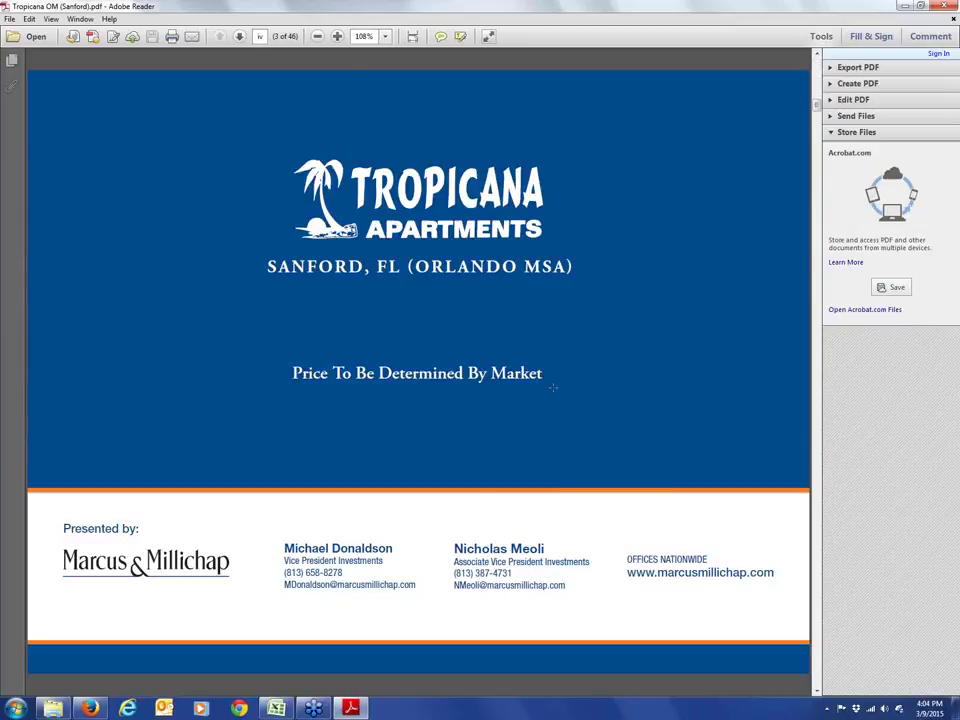
pyautogui.scroll(1, 553, 386)
pyautogui.scroll(-1, 553, 386)
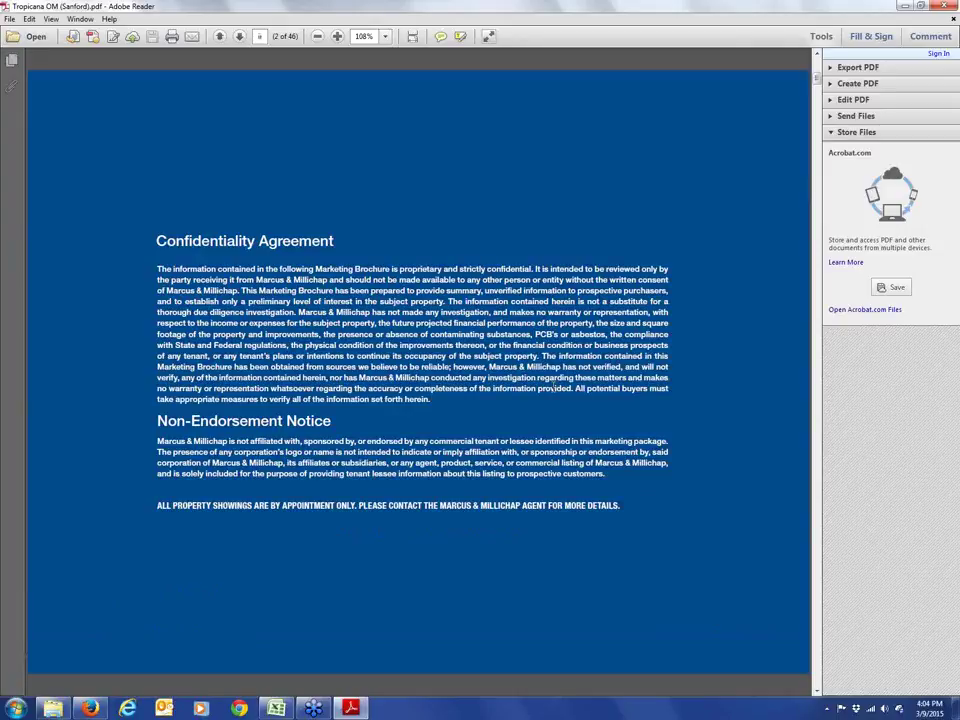
pyautogui.scroll(-3, 553, 387)
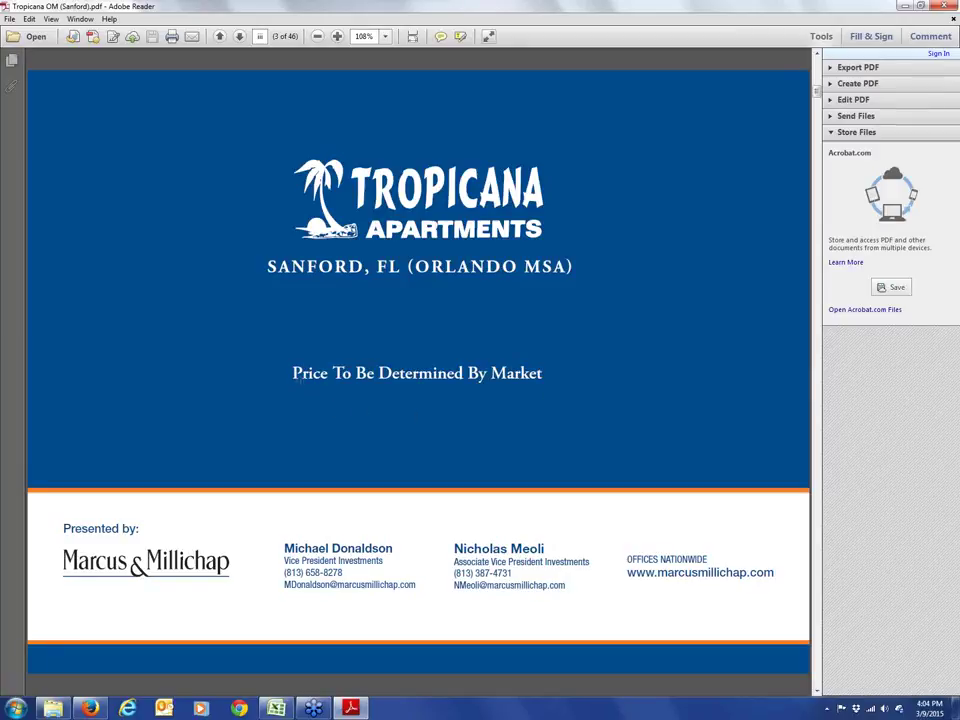
pyautogui.moveTo(292, 374); pyautogui.dragTo(587, 416)
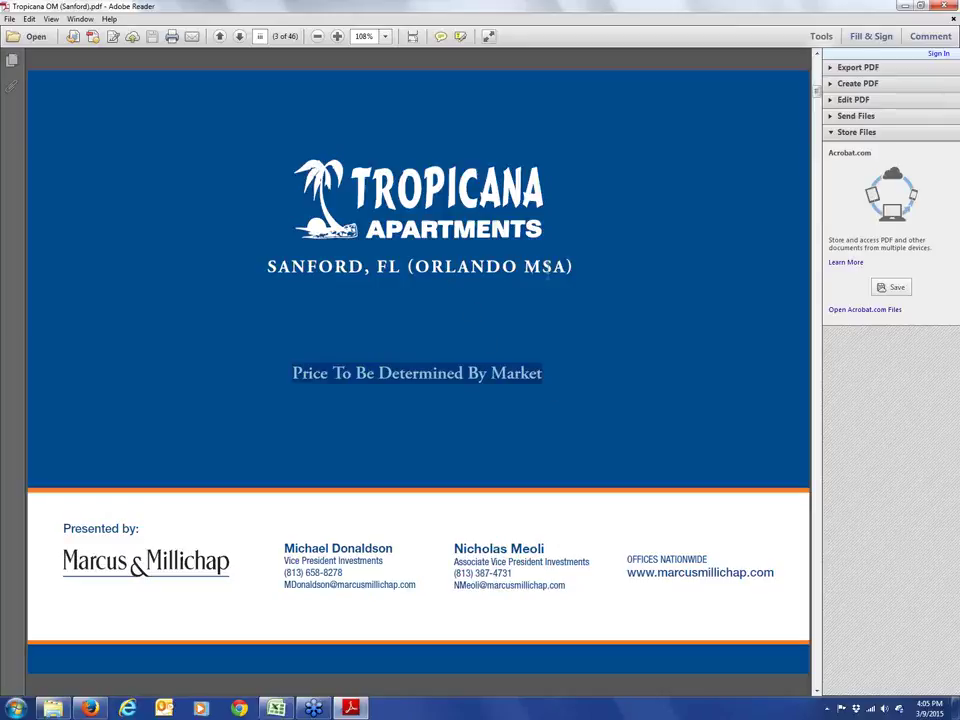
# Step: Go past the table of contents to the Investment Overview and select the construction years and the swimming pool remark
pyautogui.press('Right')
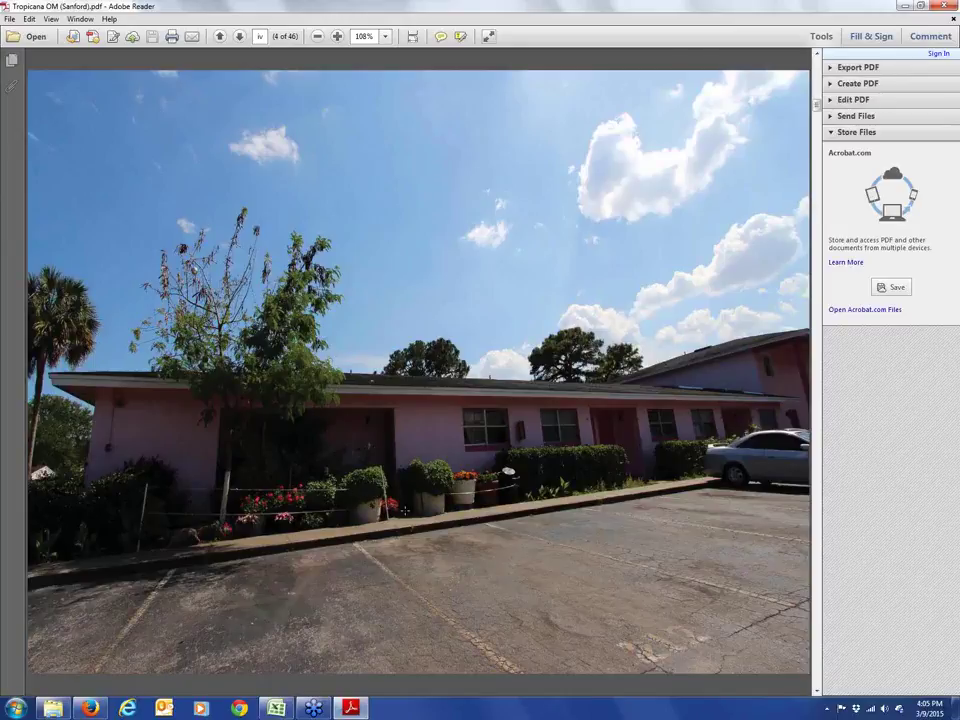
pyautogui.scroll(-1, 405, 510)
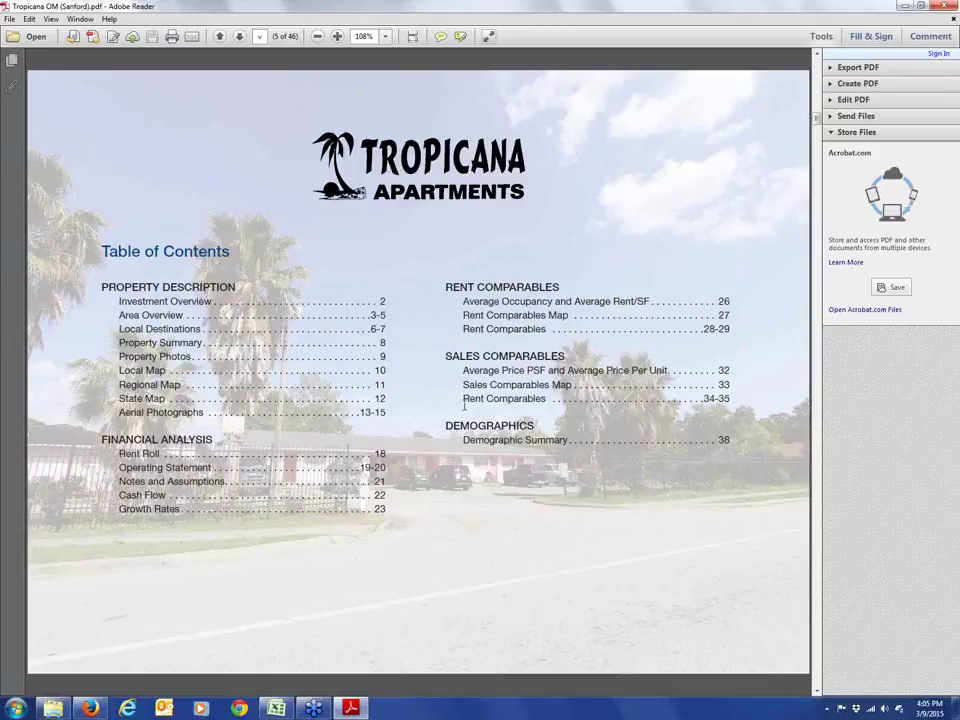
pyautogui.scroll(-1, 464, 405)
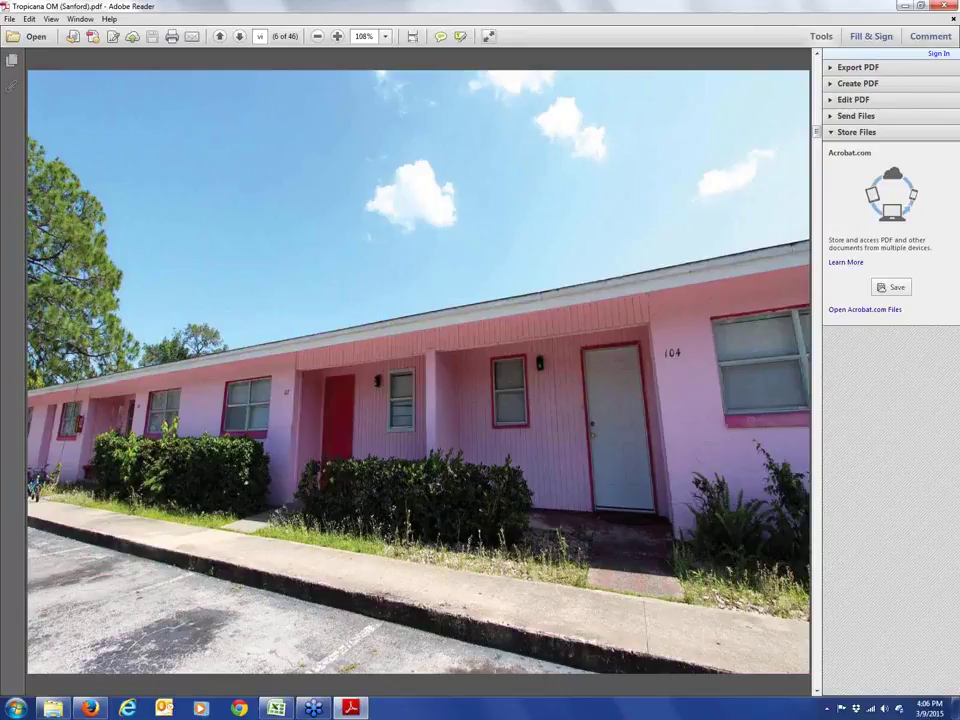
pyautogui.press('pagedown')
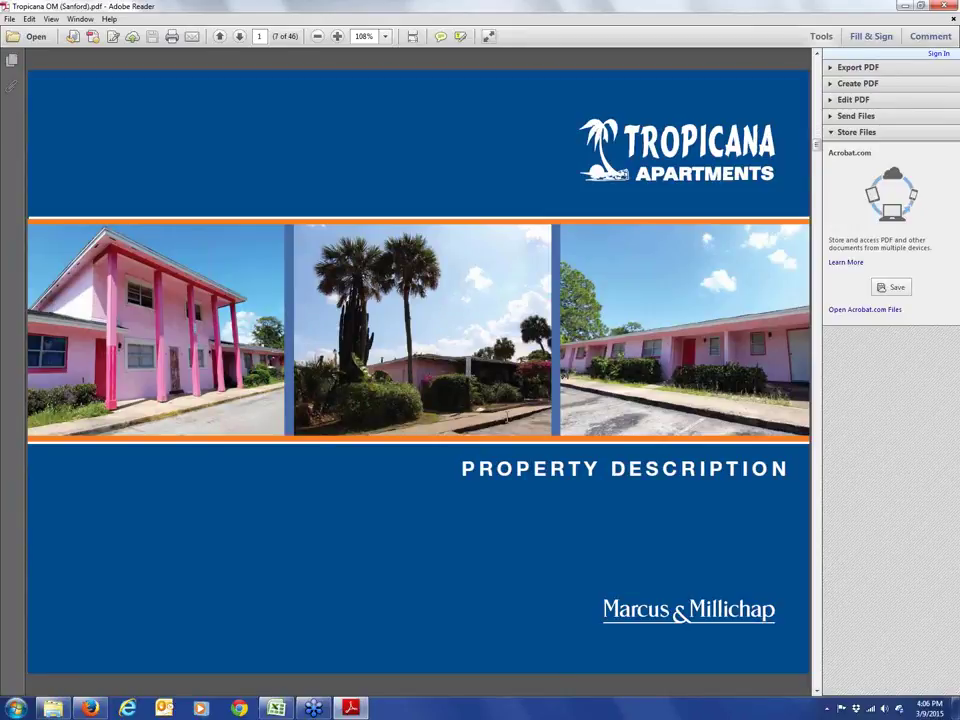
pyautogui.press('pagedown')
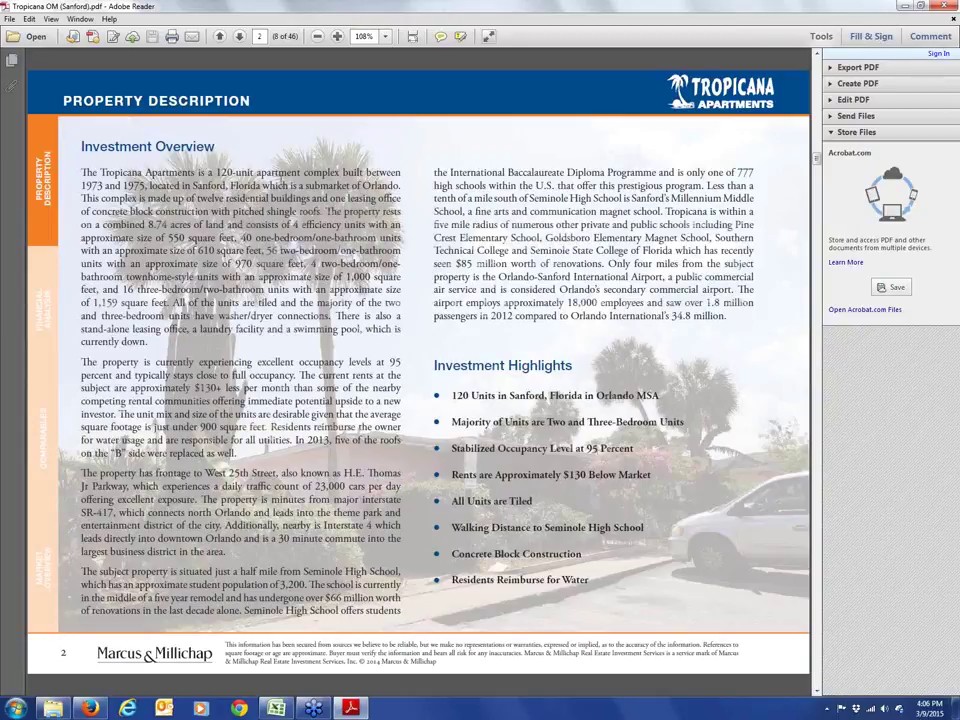
pyautogui.moveTo(81, 185); pyautogui.dragTo(145, 186)
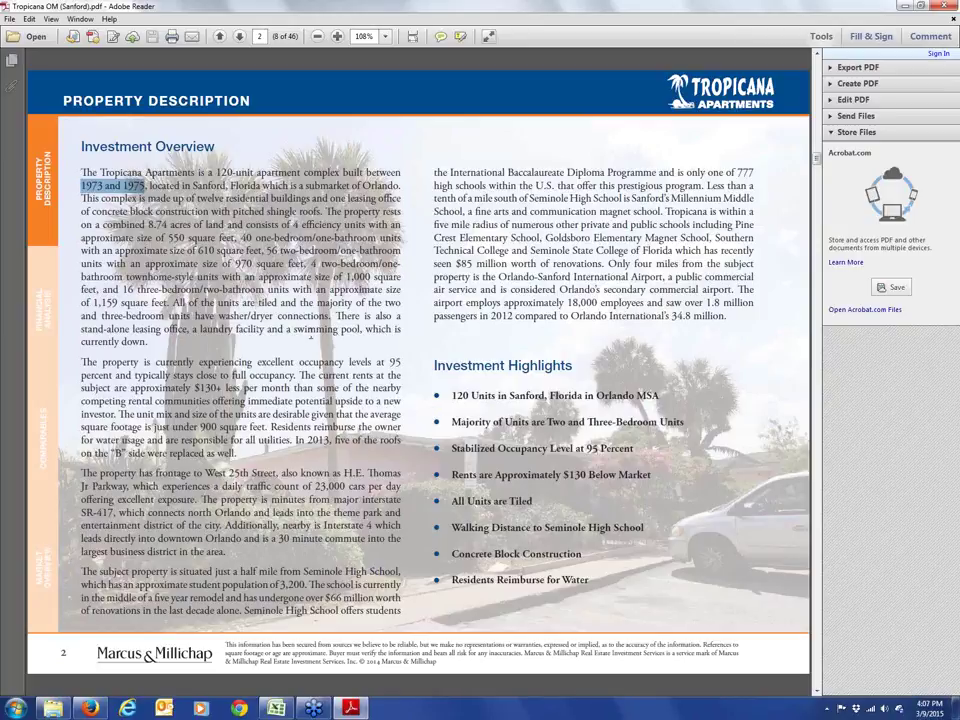
pyautogui.moveTo(293, 329); pyautogui.dragTo(153, 343)
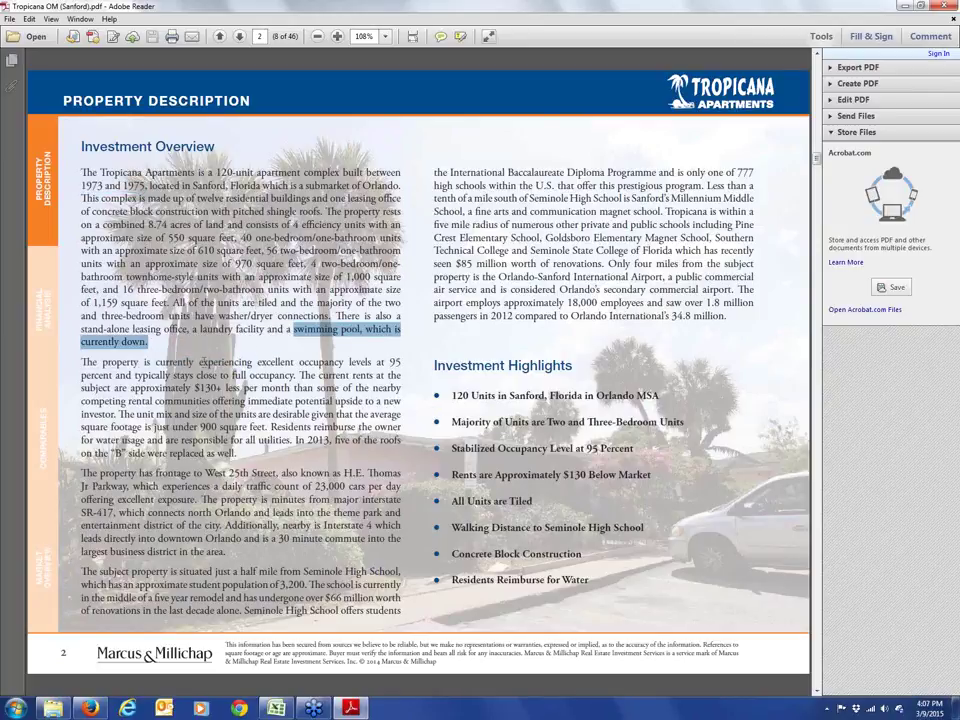
# Step: In the Investment Overview, select the comparison with nearby competing rents and the sentence on residents reimbursing water usage
pyautogui.scroll(-1, 168, 293)
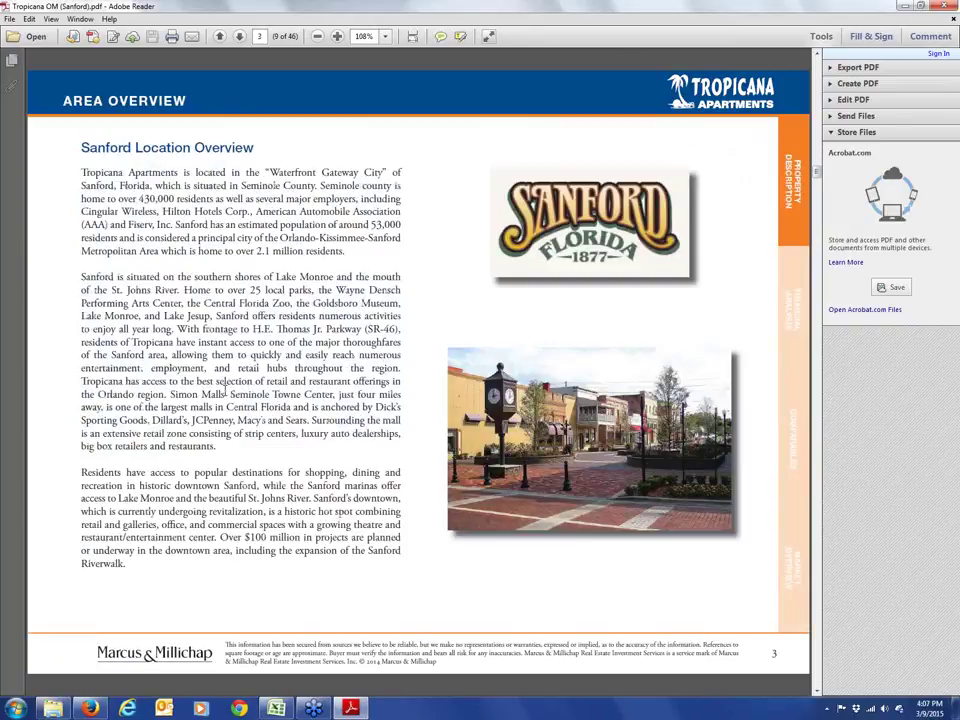
pyautogui.scroll(1, 168, 293)
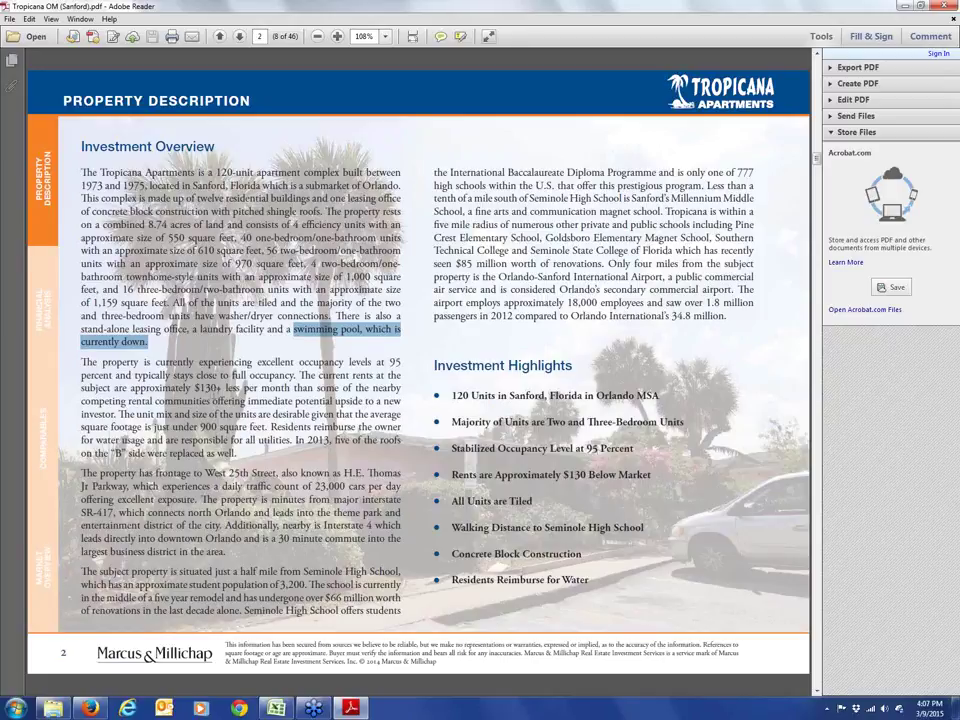
pyautogui.moveTo(193, 388); pyautogui.dragTo(244, 401)
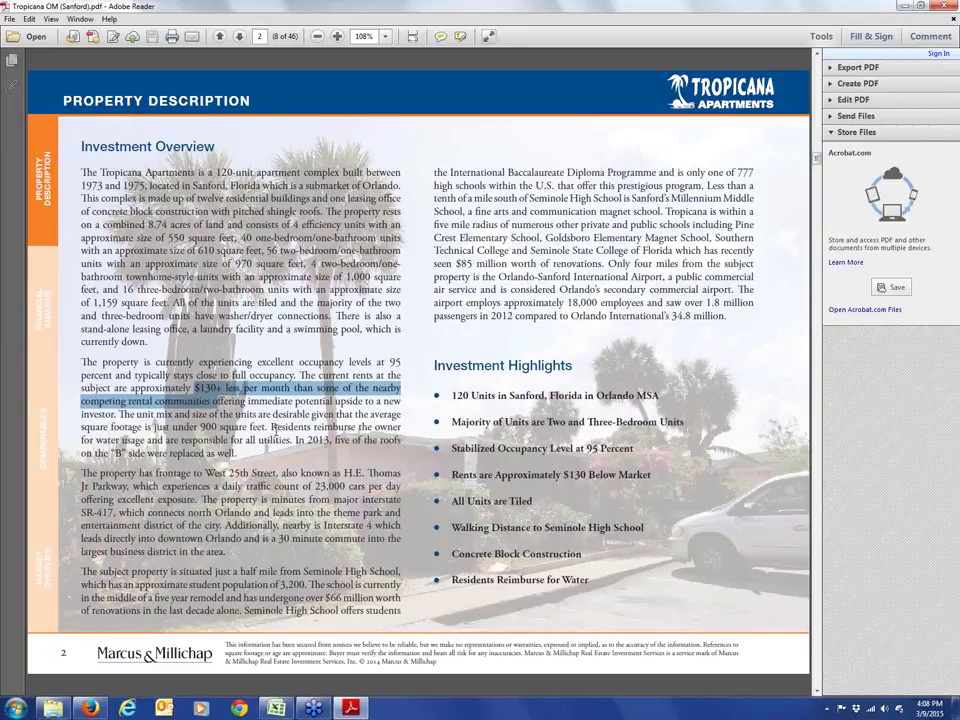
pyautogui.click(272, 427)
pyautogui.moveTo(270, 427); pyautogui.dragTo(292, 440)
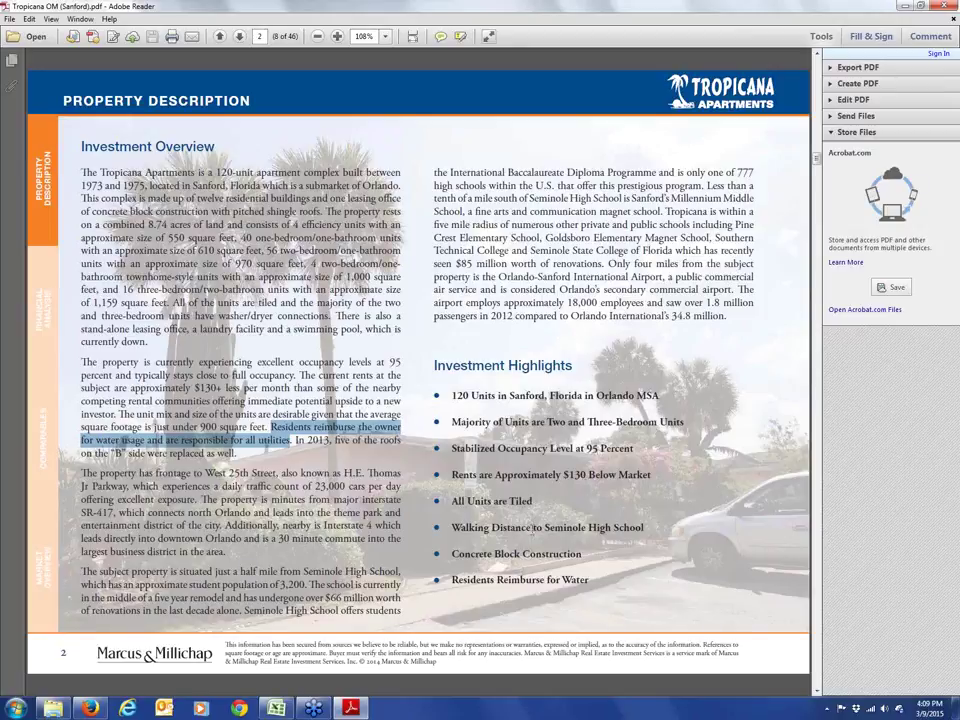
# Step: Go to the Property Summary page and select the ownership type and the gas entry about the laundry room
pyautogui.scroll(-3, 418, 374)
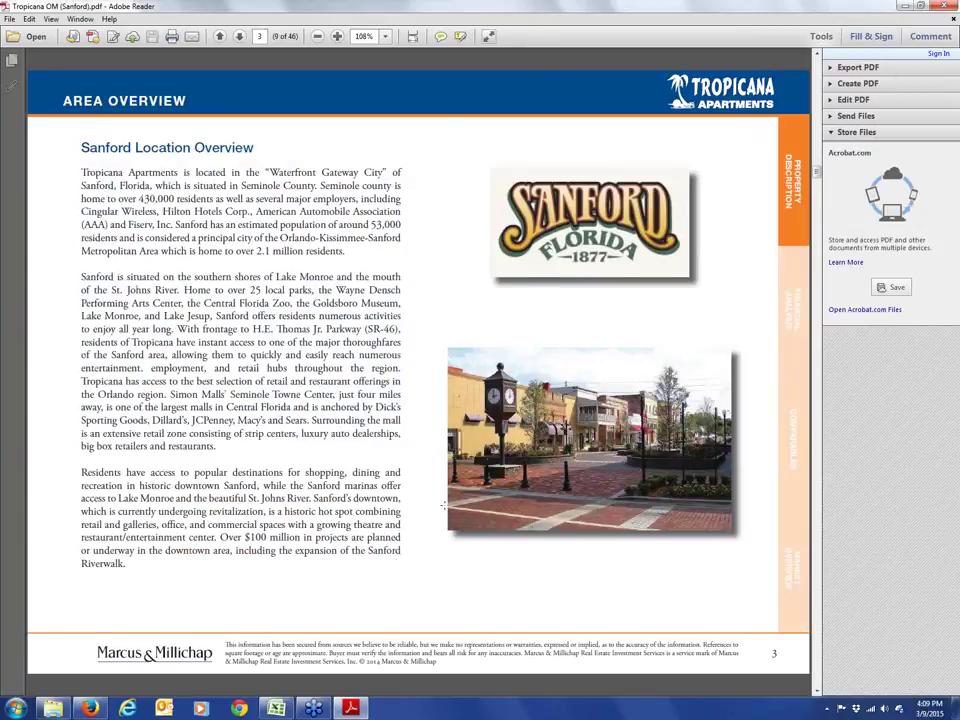
pyautogui.scroll(-6, 443, 505)
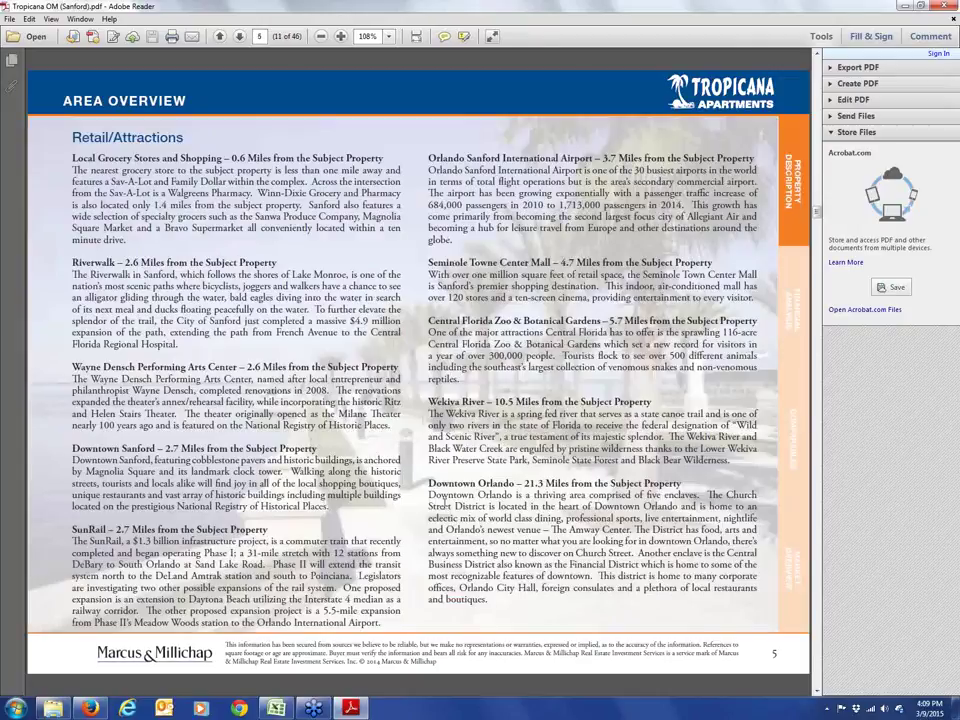
pyautogui.scroll(-3, 443, 497)
pyautogui.scroll(-3, 443, 497)
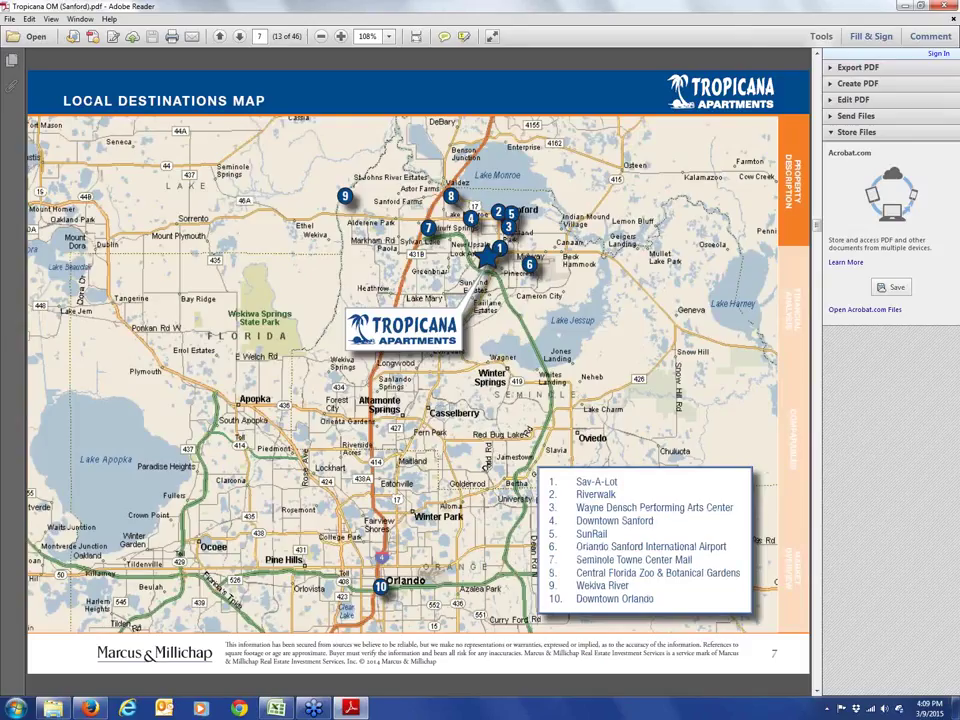
pyautogui.scroll(-3, 443, 497)
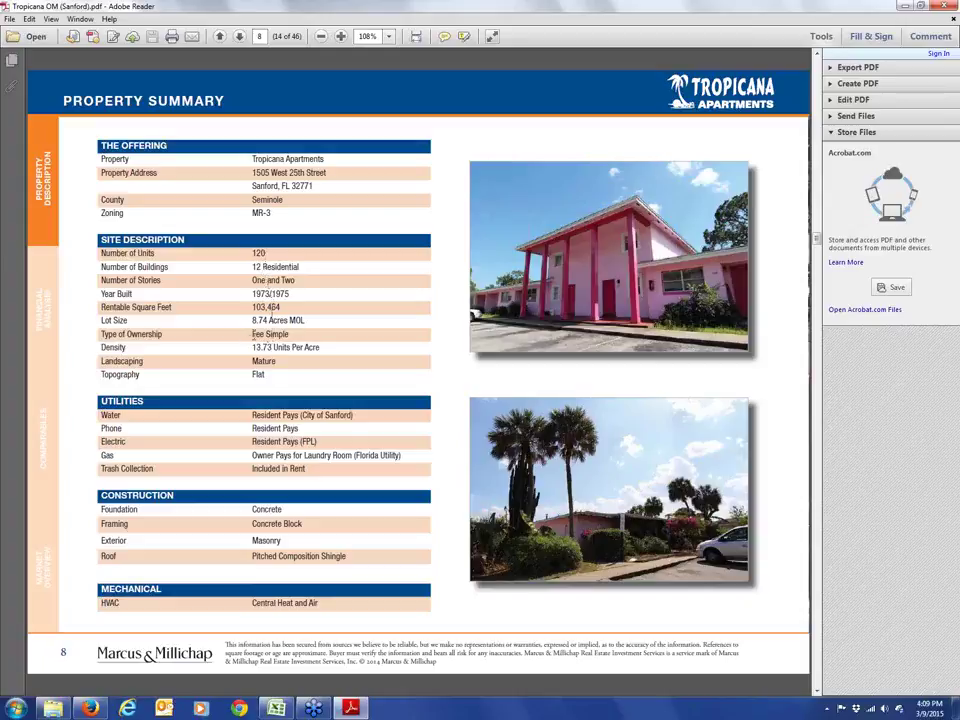
pyautogui.moveTo(251, 334); pyautogui.dragTo(290, 334)
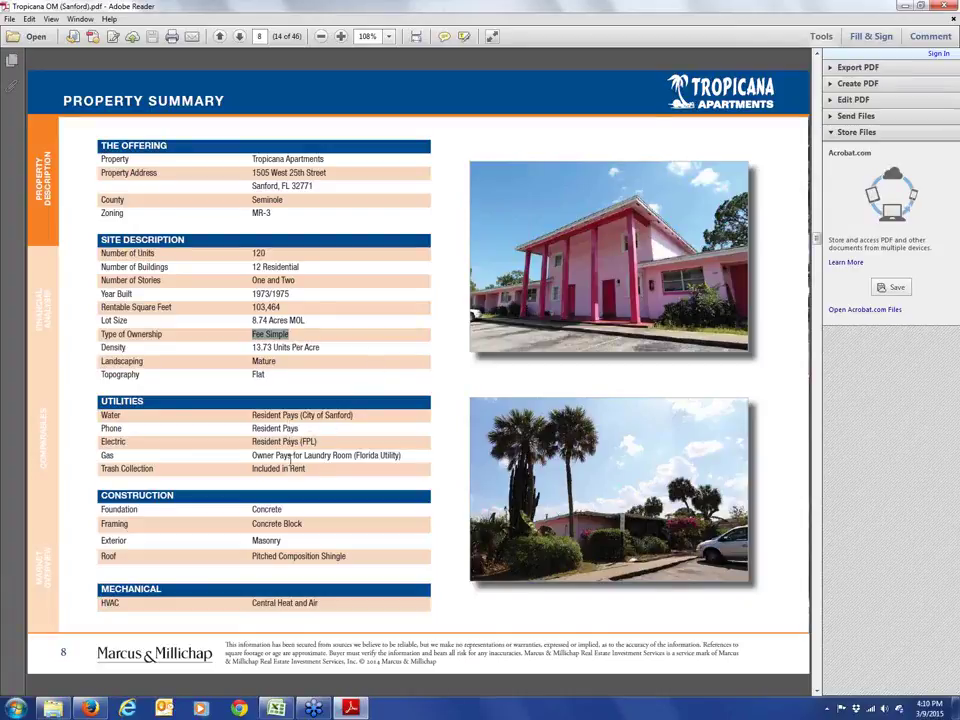
pyautogui.moveTo(252, 455); pyautogui.dragTo(357, 455)
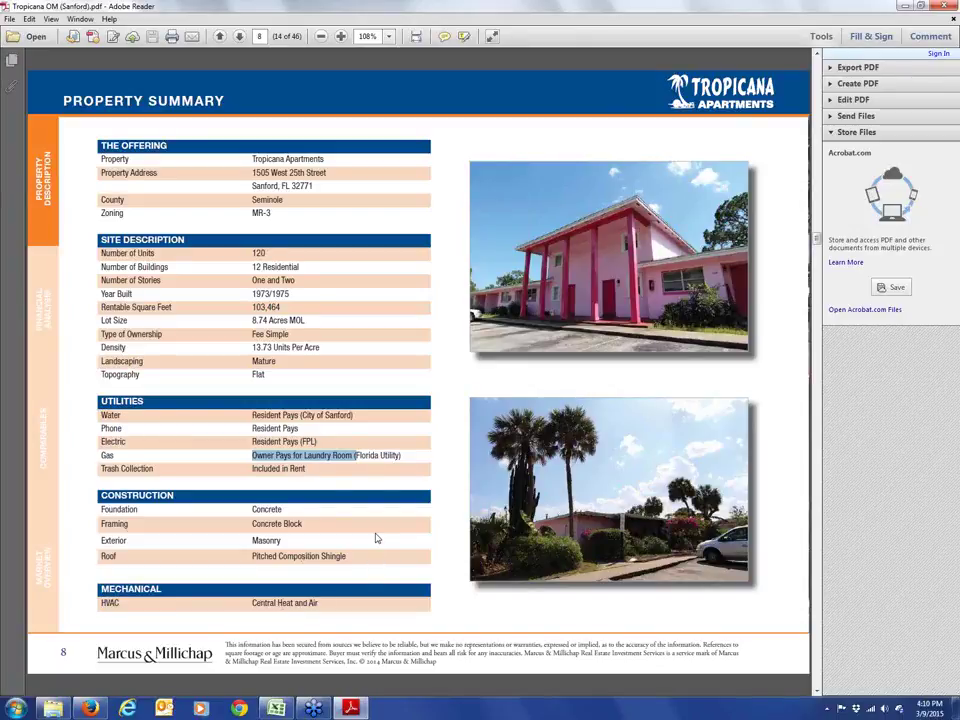
# Step: Examine the property photos, the local map and the aerial views, comparing the aerial pages of both property sections
pyautogui.scroll(-1, 376, 538)
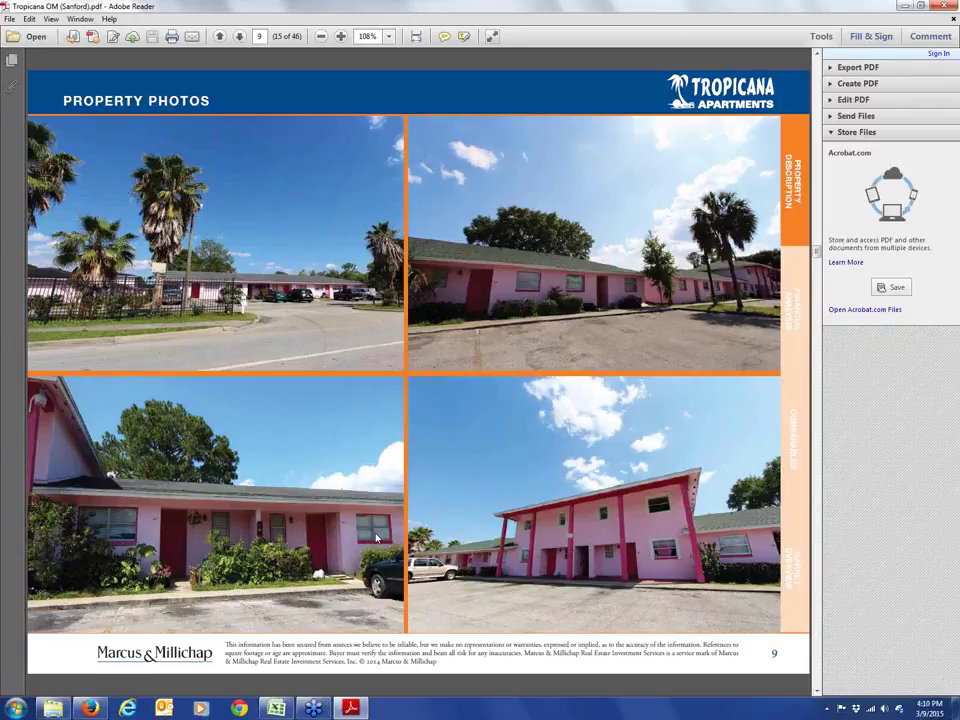
pyautogui.scroll(-1, 377, 538)
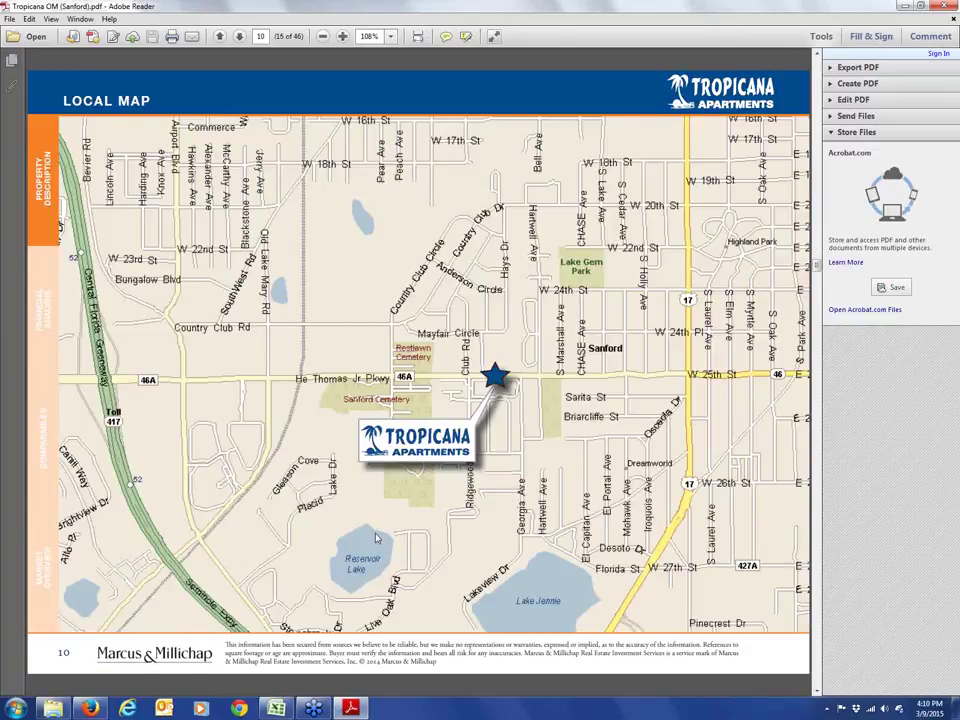
pyautogui.scroll(-3, 377, 538)
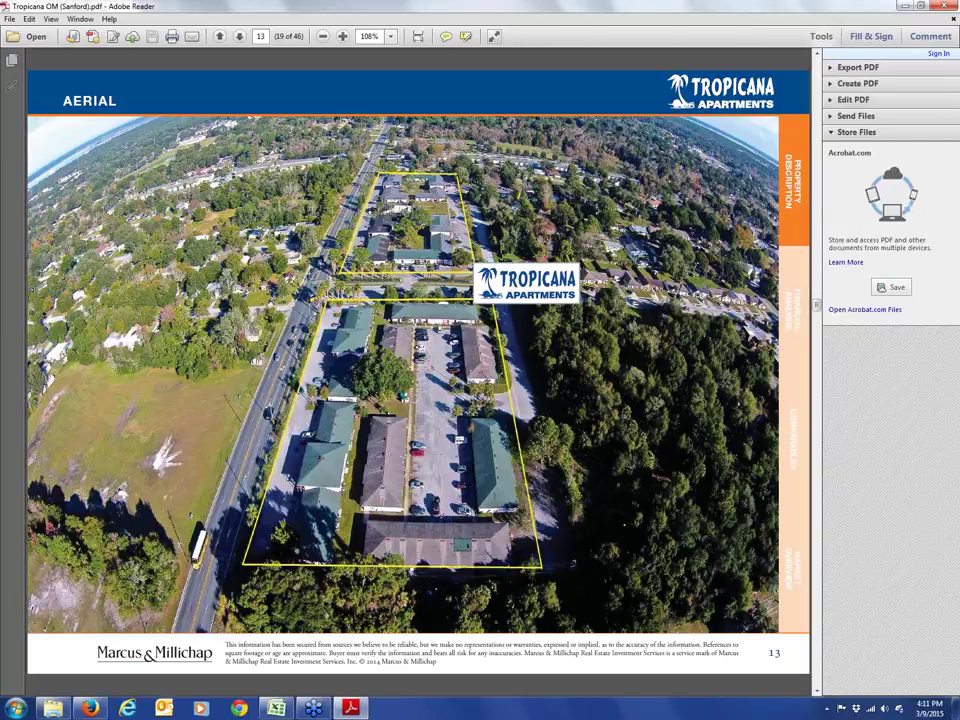
pyautogui.press('Right')
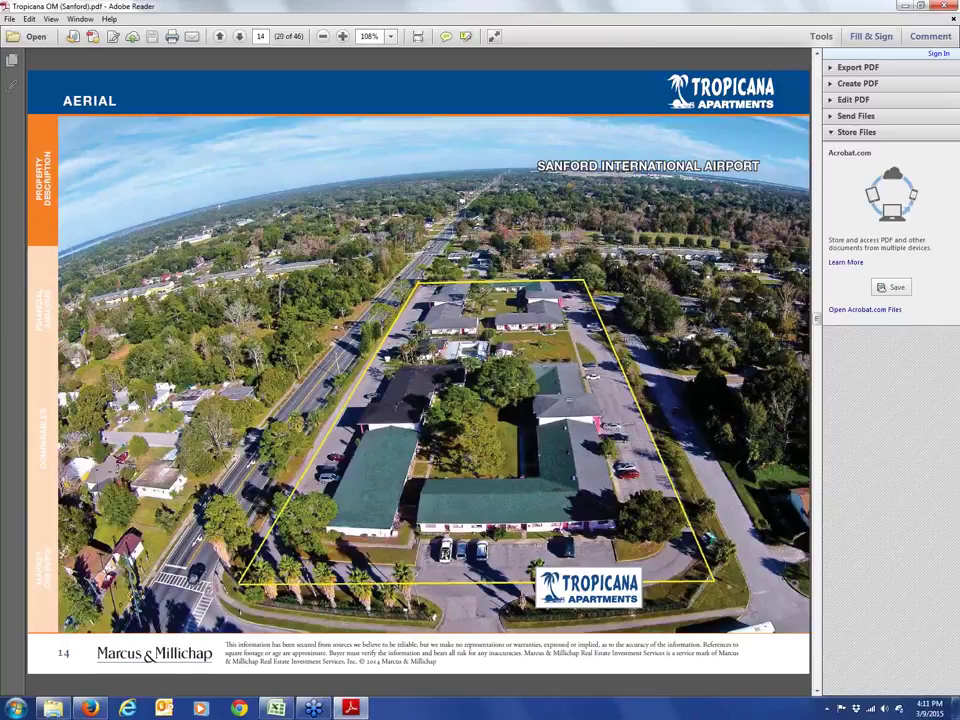
pyautogui.press('Right')
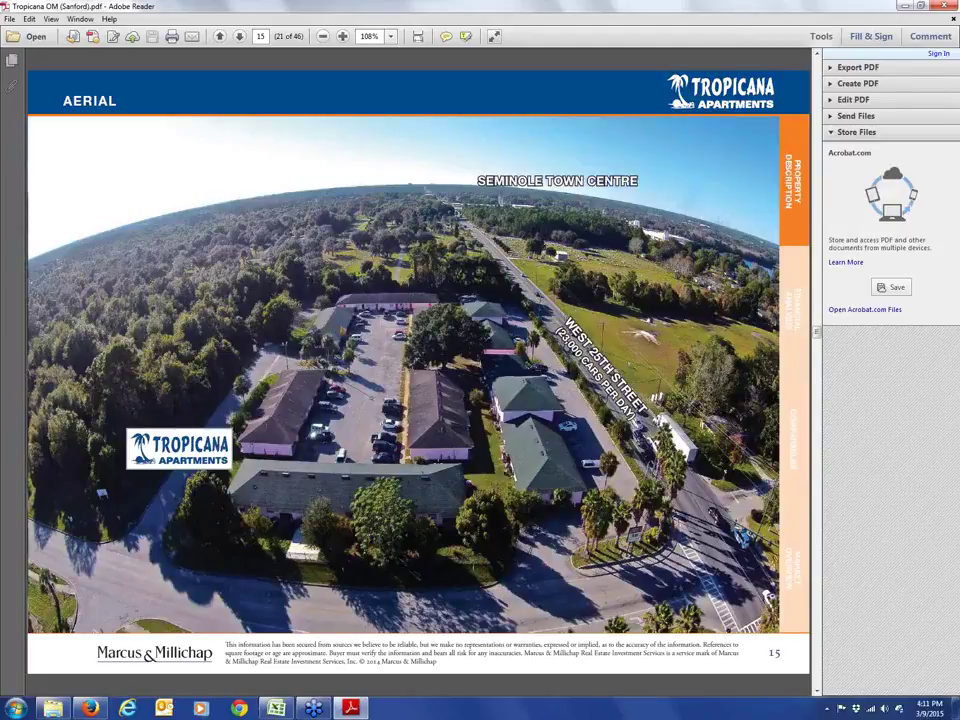
pyautogui.press('Left')
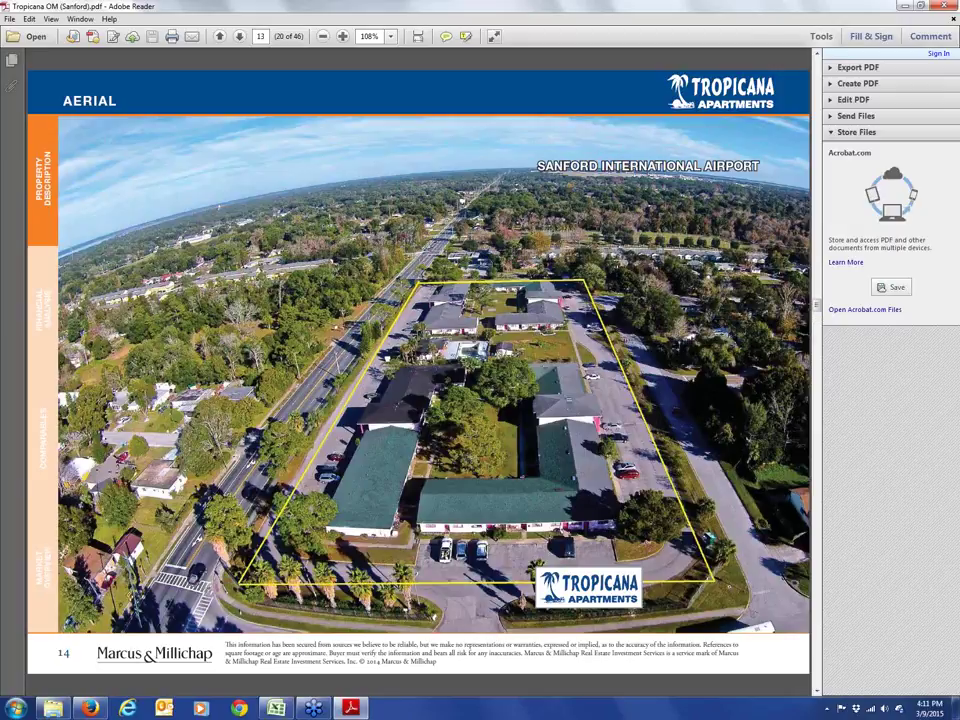
pyautogui.press('pageup')
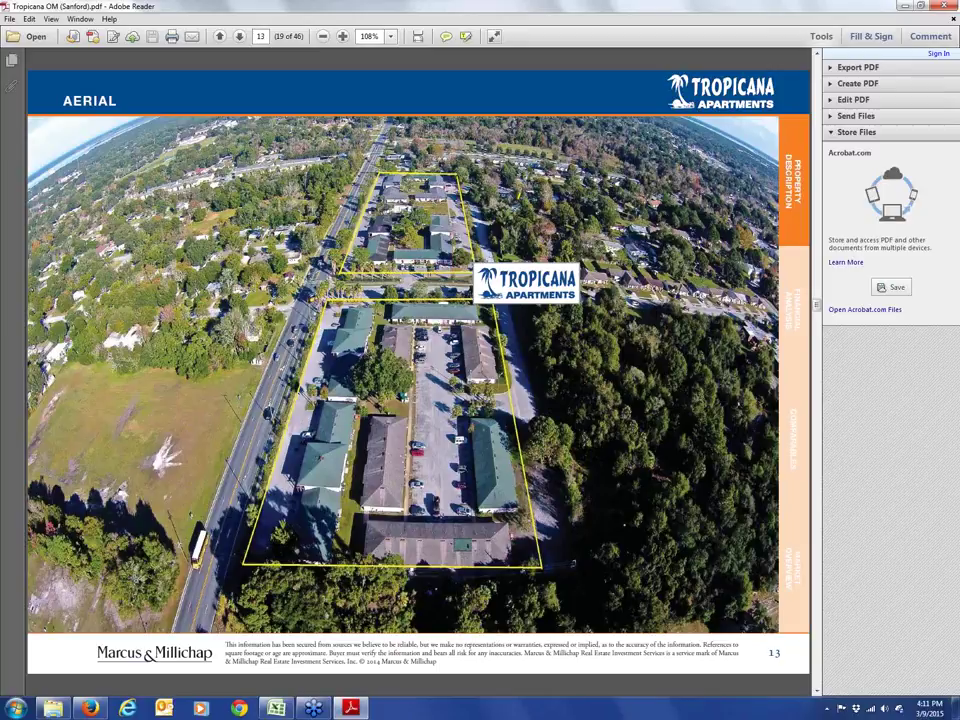
pyautogui.press('pagedown')
pyautogui.press('pagedown')
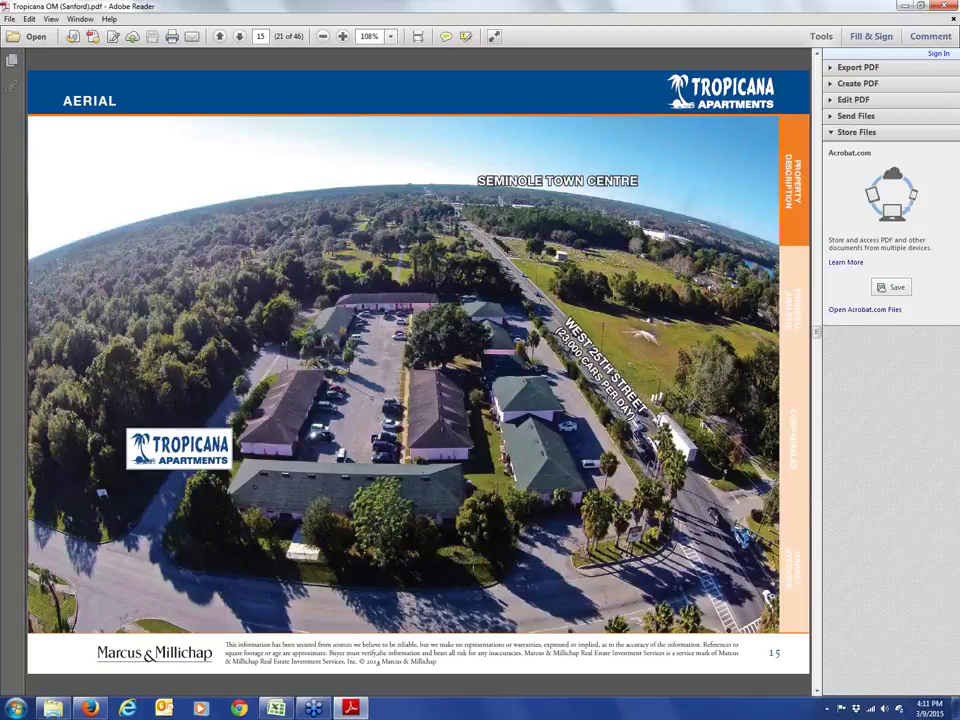
# Step: View the unlabeled close-up aerial photo of the roofs and continue to the Rent Roll Summary in the Financial Analysis section
pyautogui.press('pagedown')
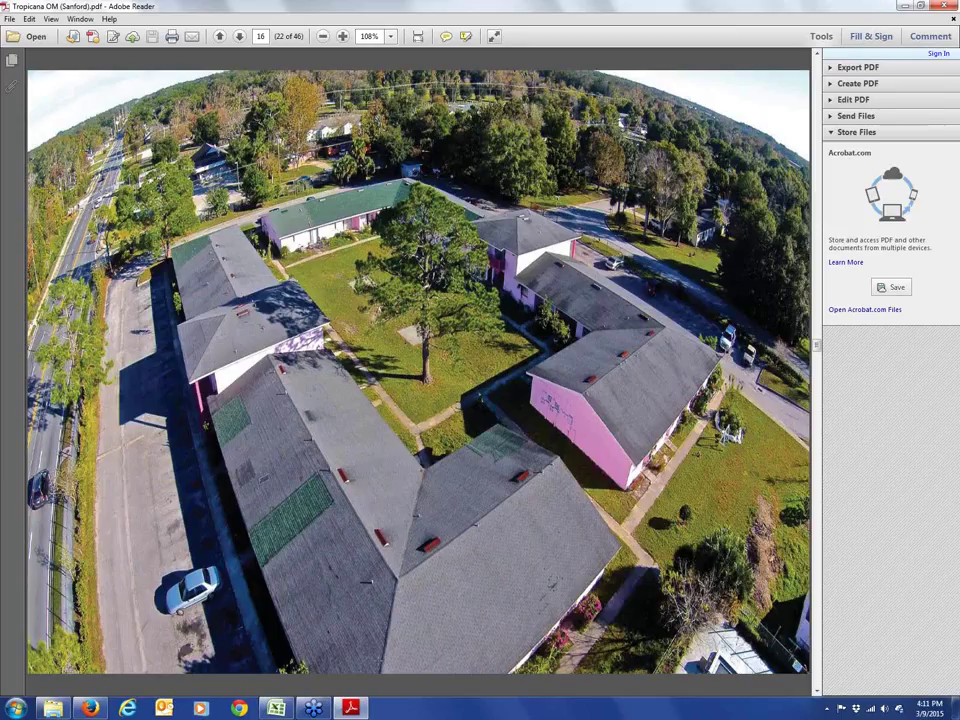
pyautogui.press('pagedown')
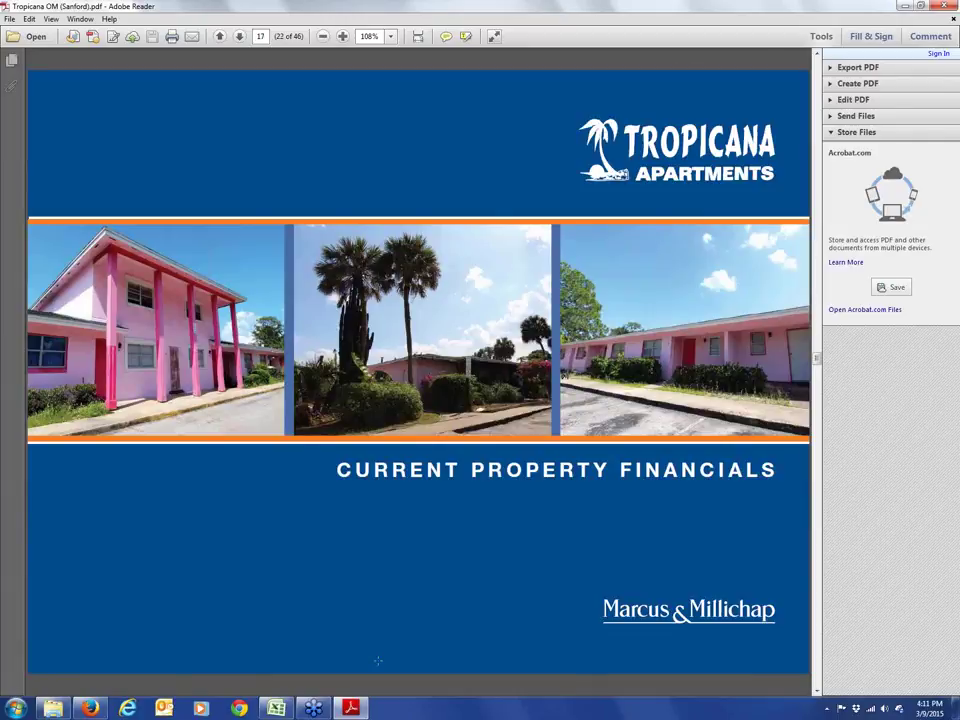
pyautogui.press('pagedown')
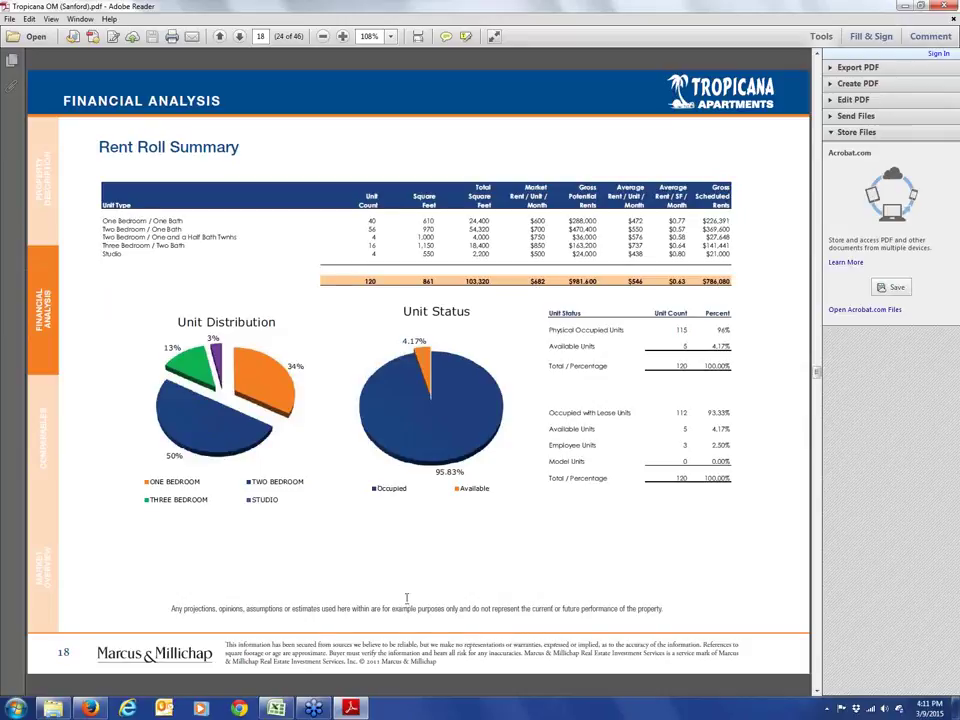
# Step: Enlarge the Rent Roll Summary to 150%, examine the full width of its unit mix and occupancy tables, and return the page to 108%
pyautogui.click(345, 39)
pyautogui.click(345, 40)
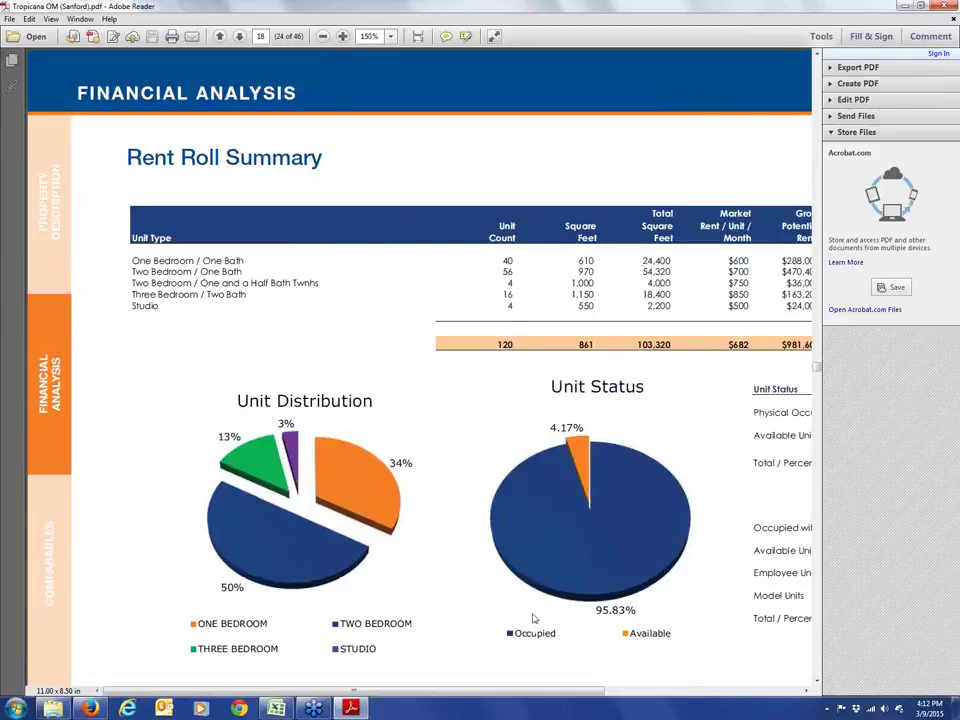
pyautogui.moveTo(527, 691); pyautogui.dragTo(728, 690)
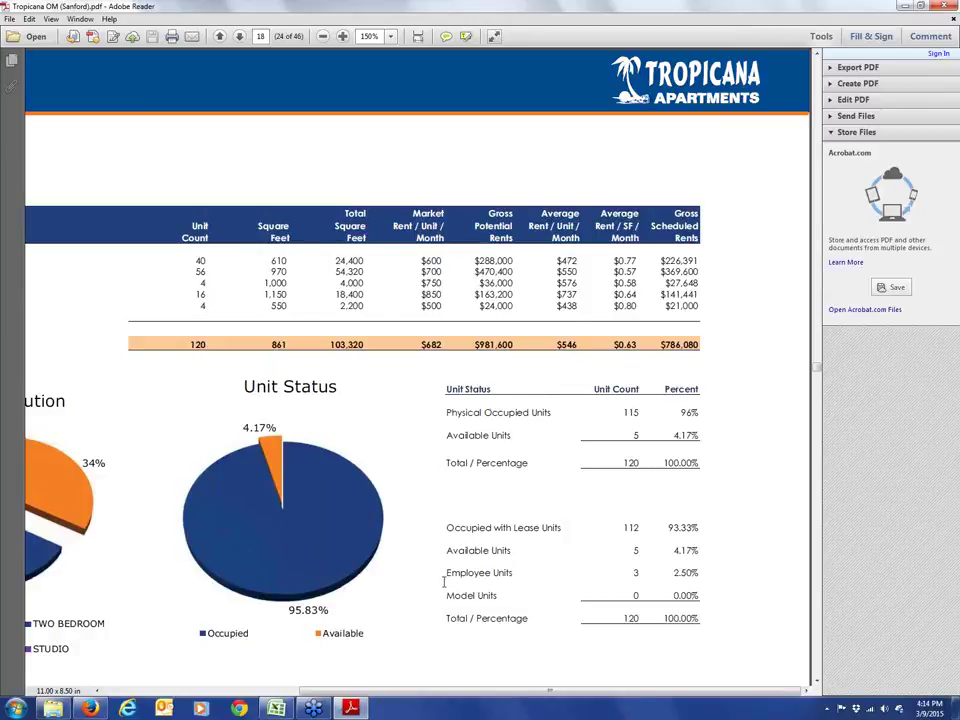
pyautogui.moveTo(465, 690); pyautogui.dragTo(272, 690)
pyautogui.moveTo(276, 708)
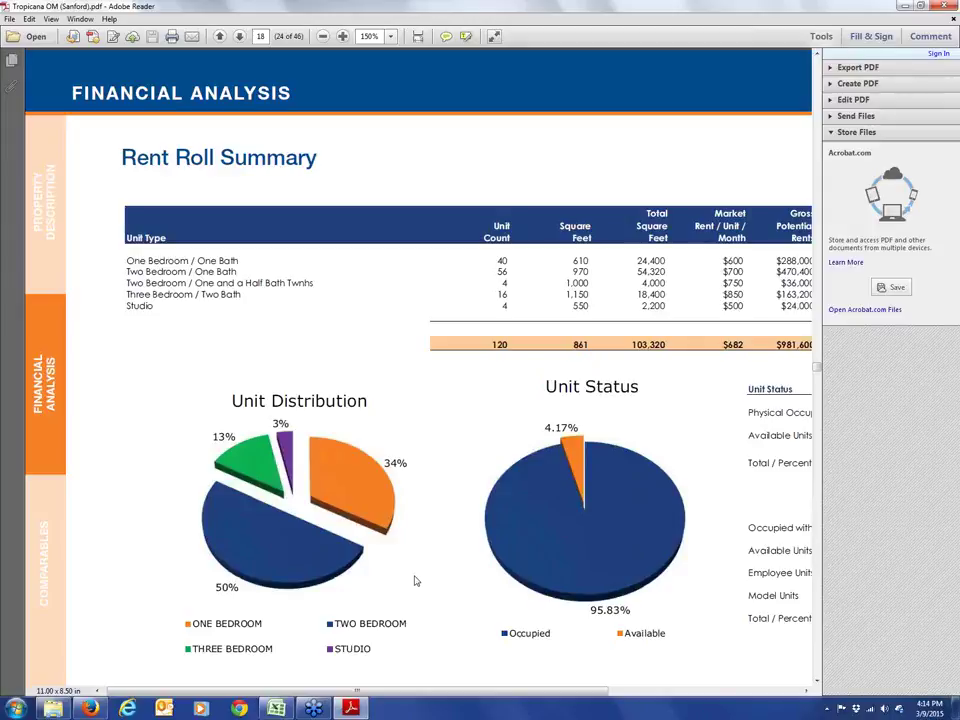
pyautogui.click(323, 37)
pyautogui.click(323, 37)
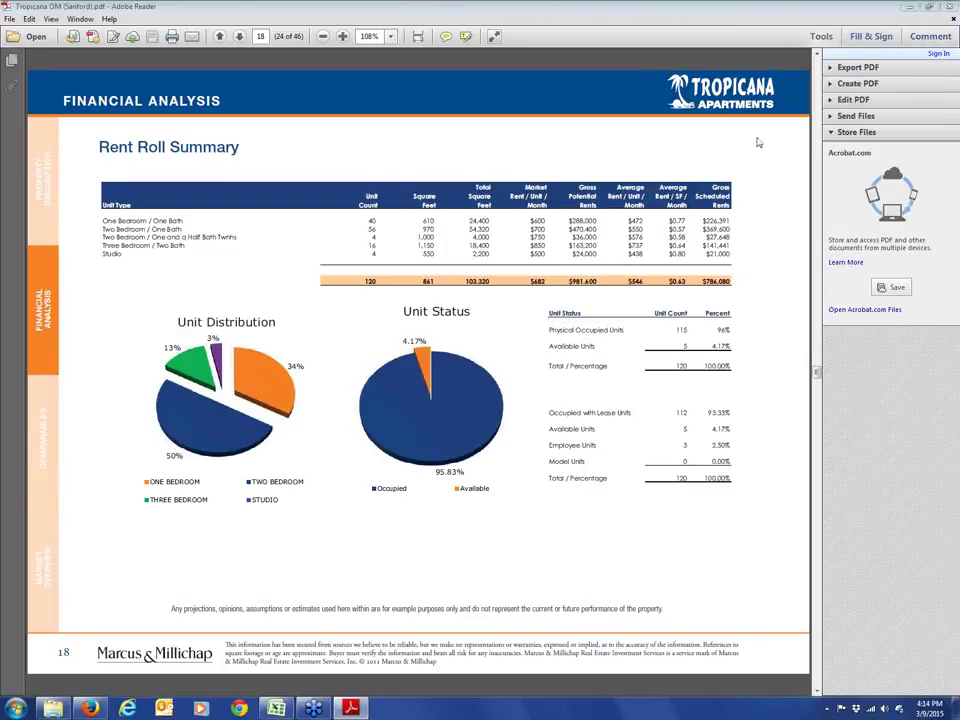
# Step: On the Operating Statement income page, select the T-3 actuals figures for gross potential rent and effective gross income
pyautogui.click(815, 693)
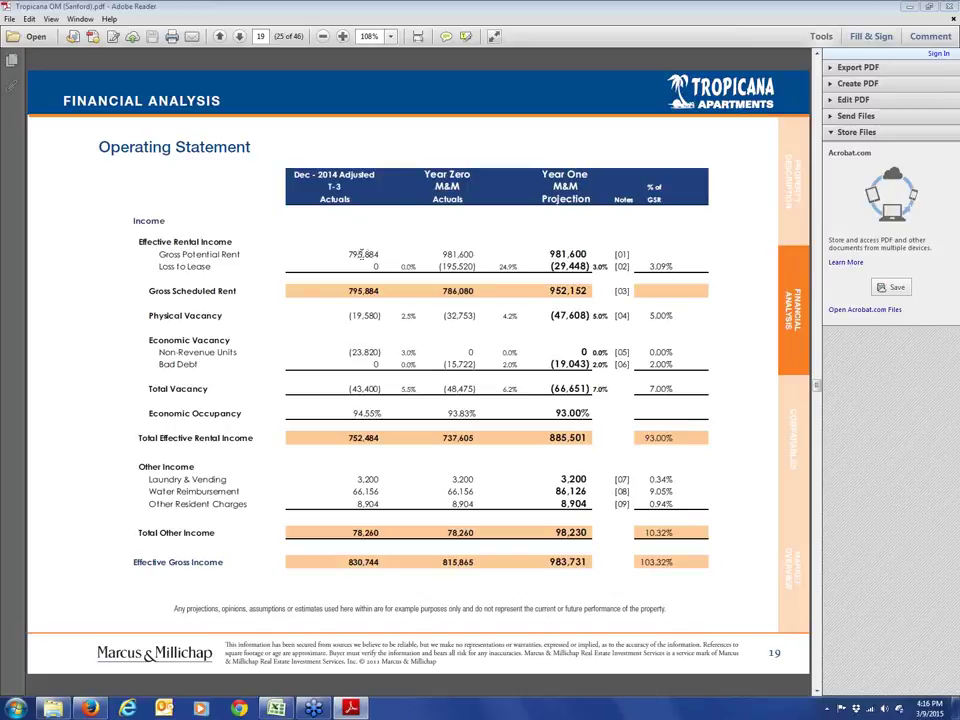
pyautogui.doubleClick(362, 254)
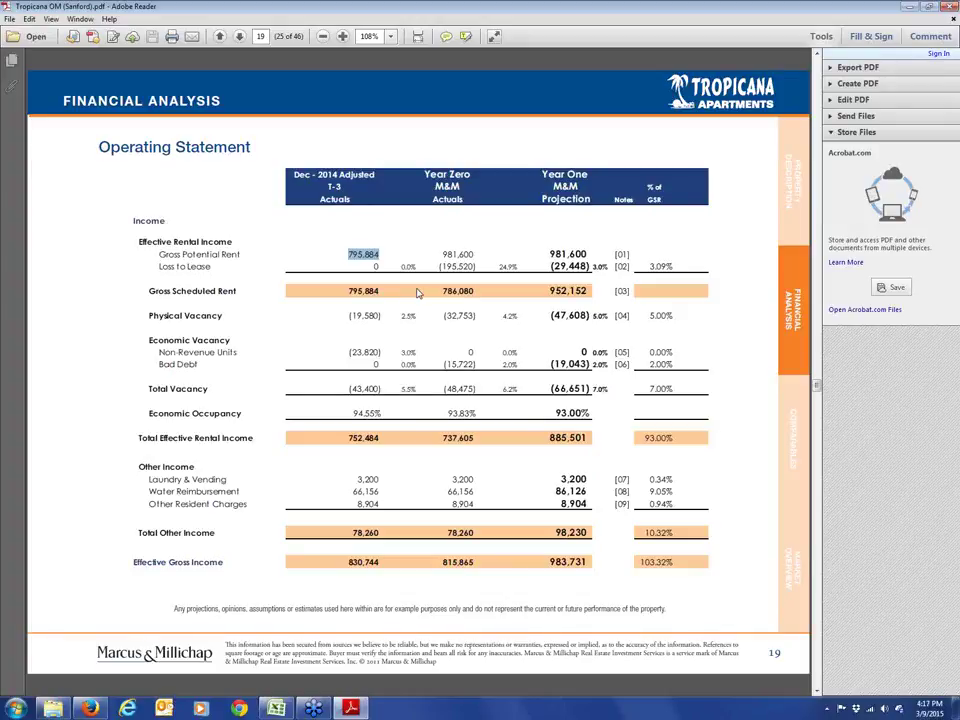
pyautogui.hotkey('alt', 'F4')
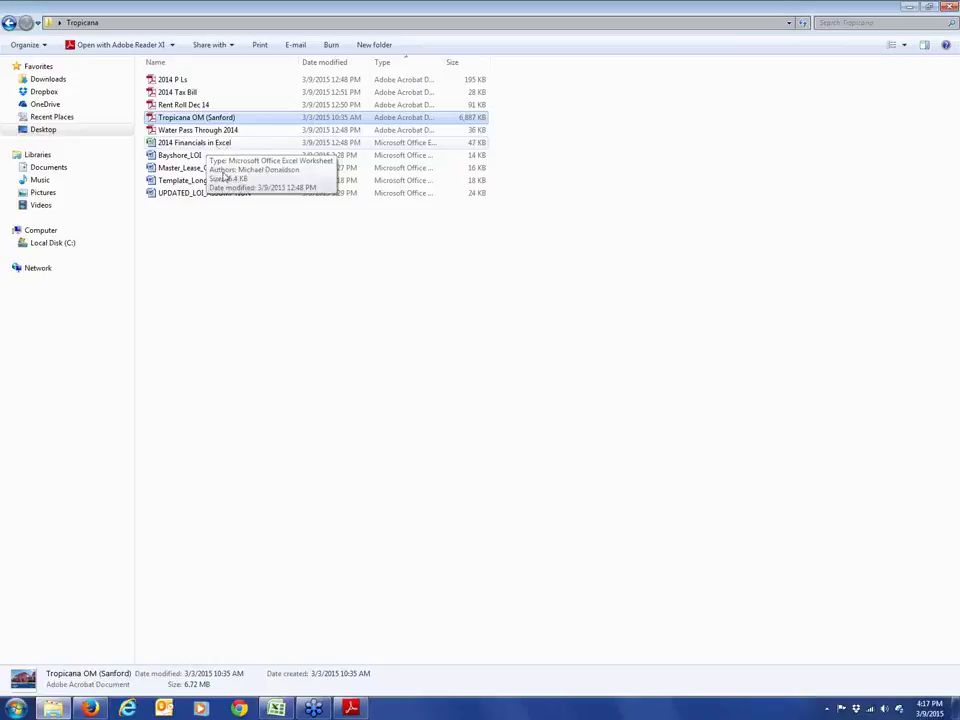
pyautogui.click(350, 708)
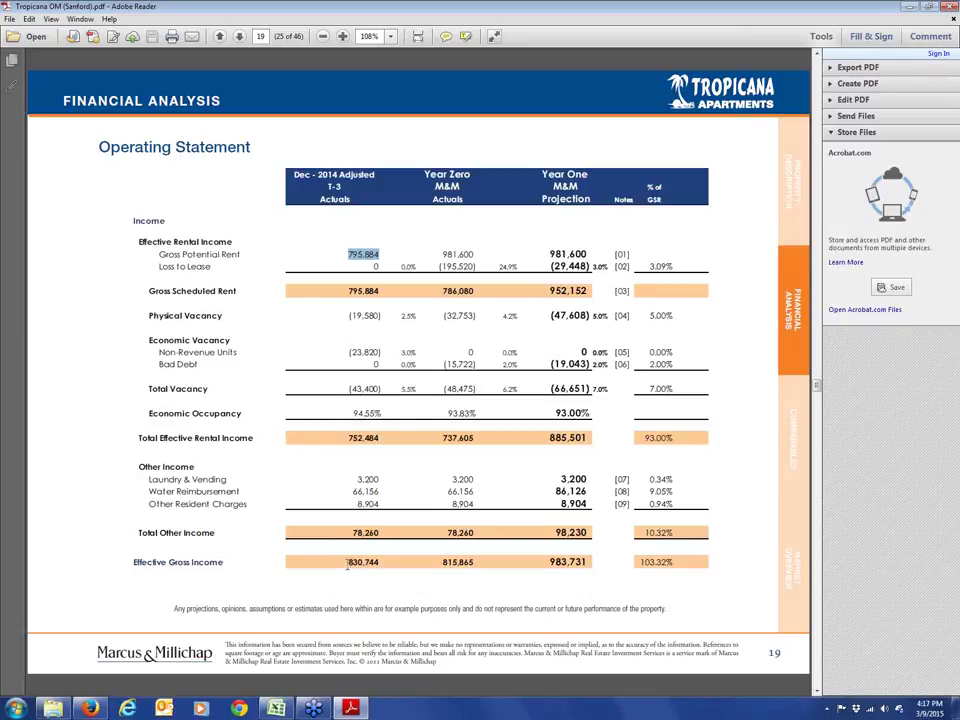
pyautogui.moveTo(349, 562); pyautogui.dragTo(379, 562)
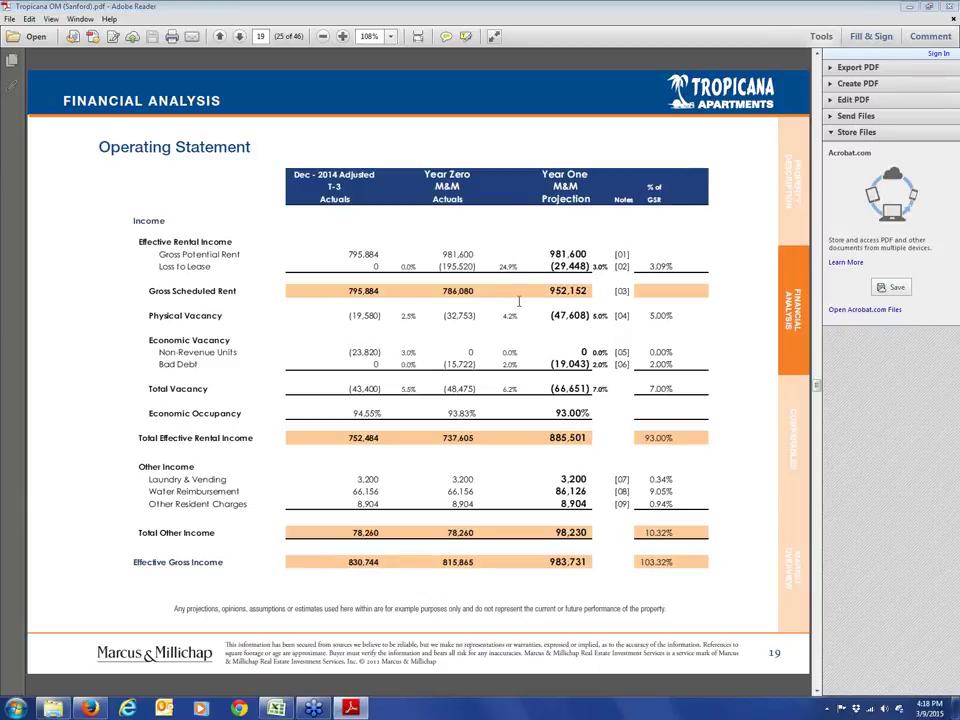
# Step: Compare the Operating Statement income page with the expenses page and the Rent Roll Summary, and try to select the water reimbursement row
pyautogui.scroll(-3, 520, 305)
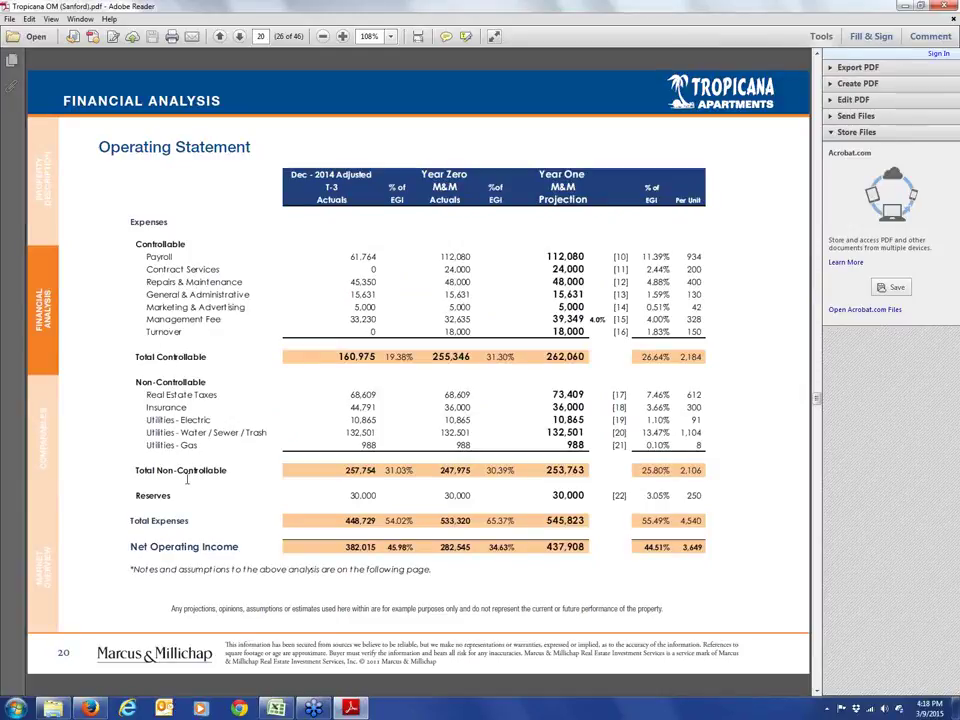
pyautogui.scroll(2, 186, 479)
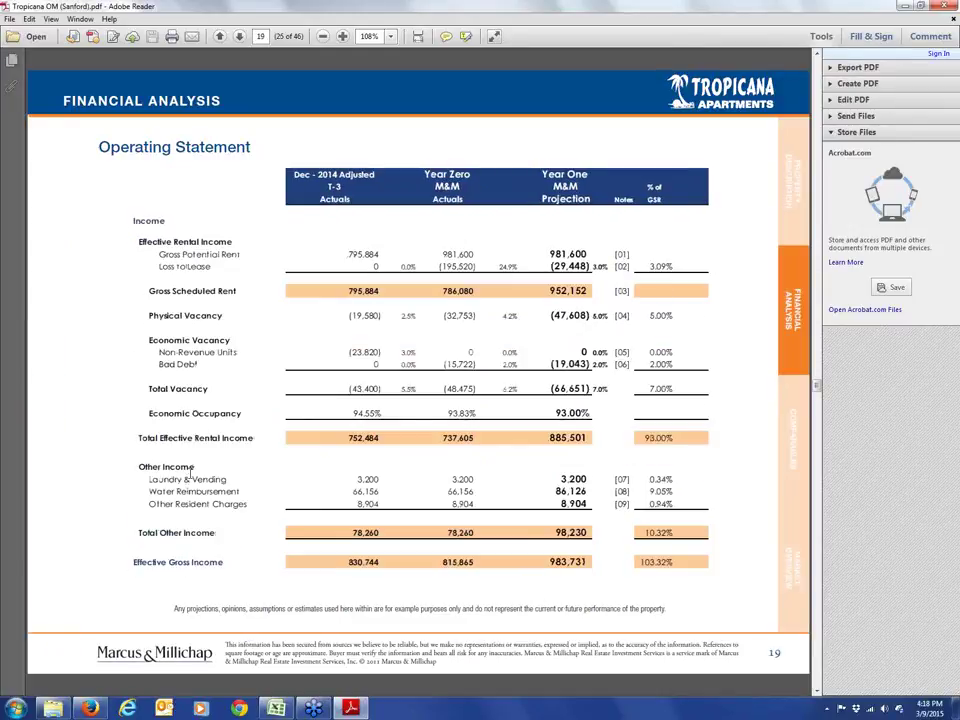
pyautogui.scroll(2, 192, 402)
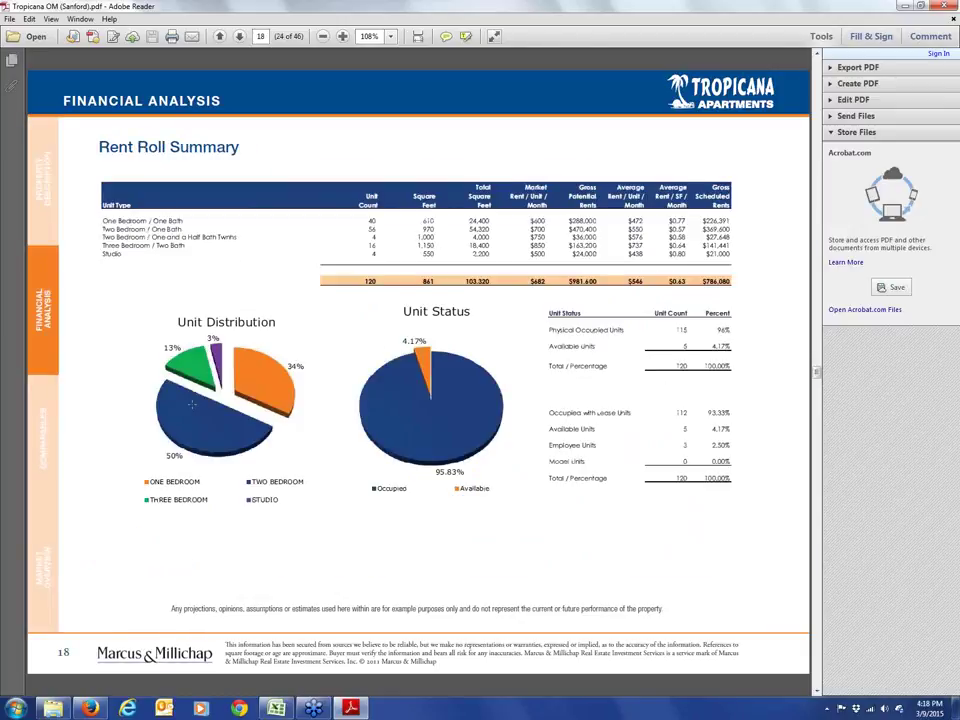
pyautogui.scroll(-2, 192, 402)
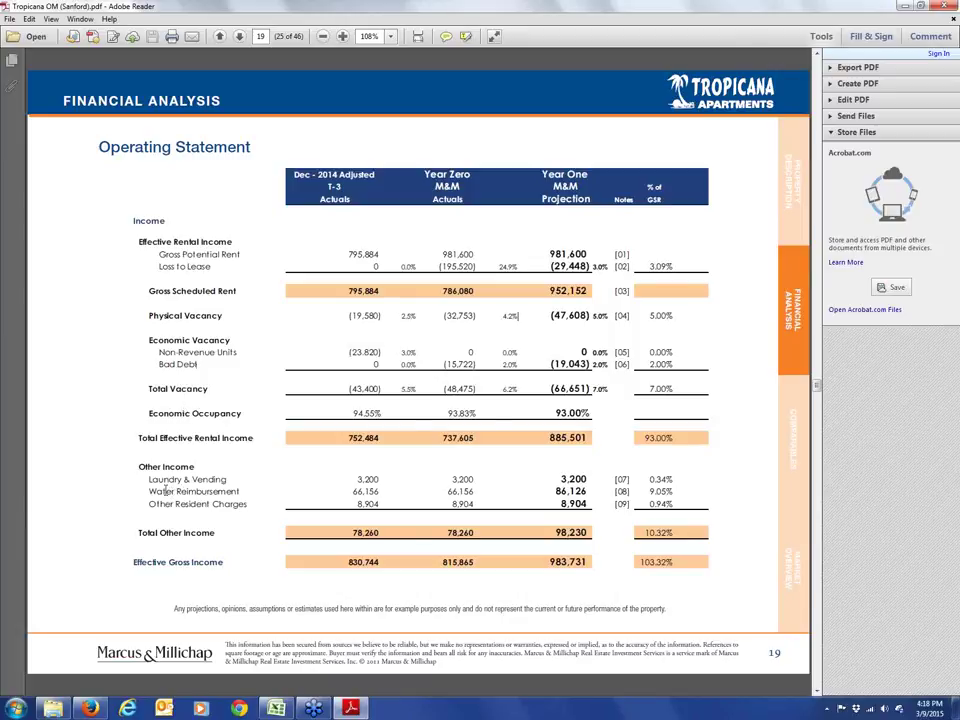
pyautogui.moveTo(148, 491); pyautogui.dragTo(597, 488)
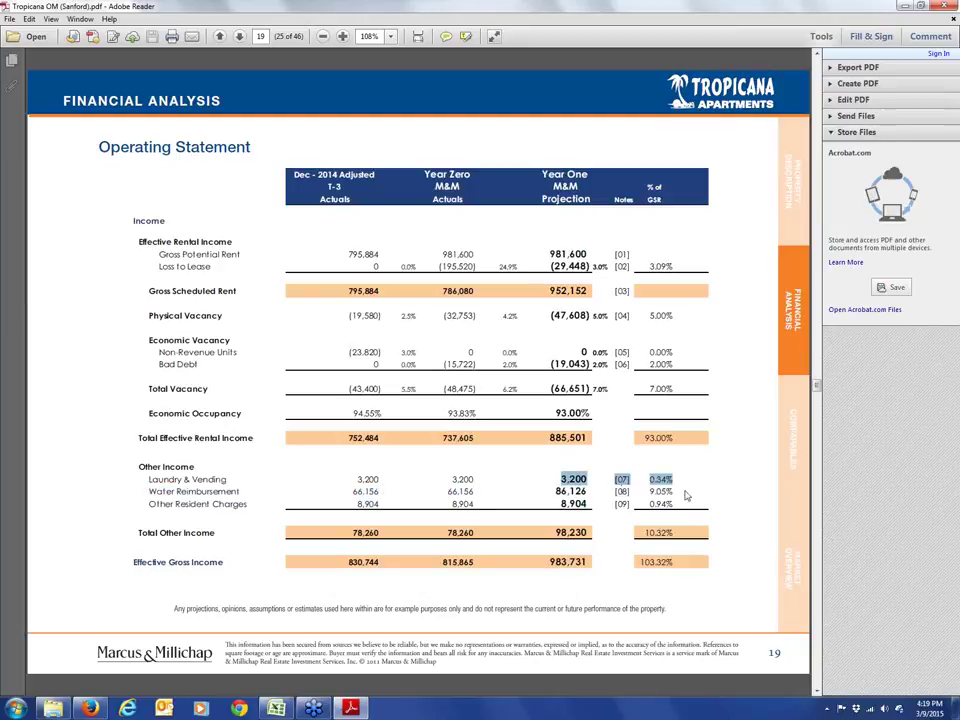
pyautogui.click(681, 491)
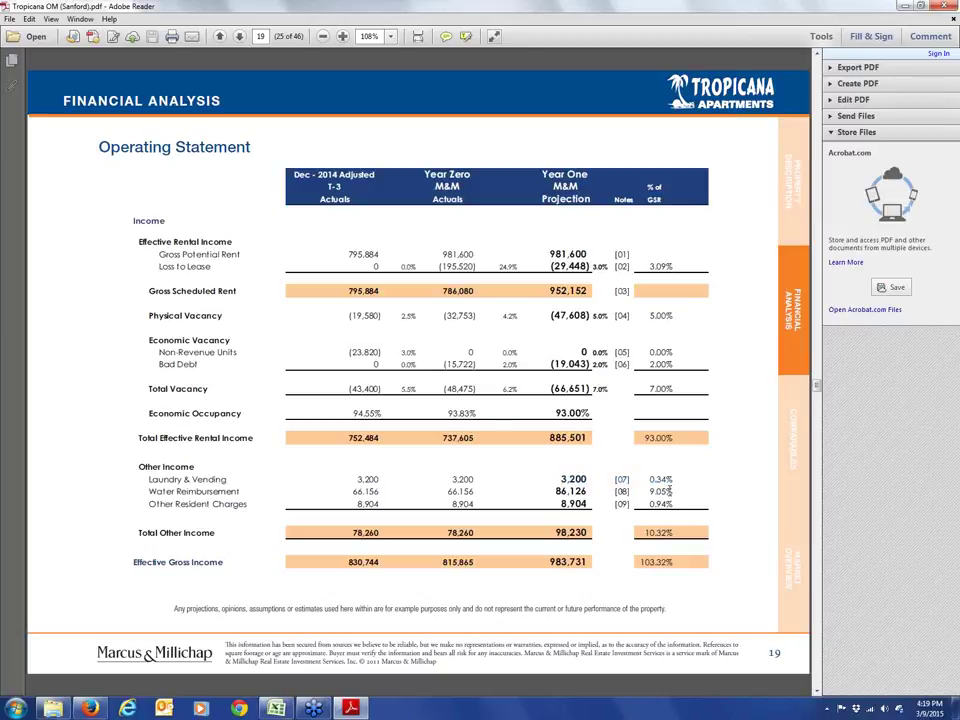
# Step: Examine the operating expenses and net operating income, the Notes & Assumptions, the Cash Flow table and the Growth Rates
pyautogui.scroll(-2, 669, 491)
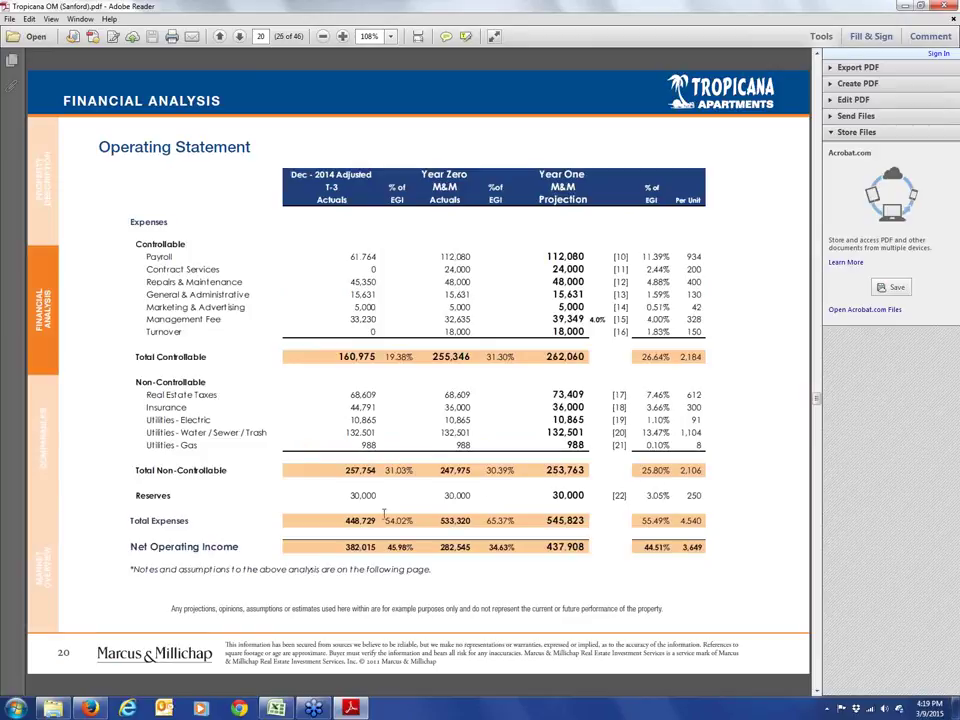
pyautogui.click(347, 547)
pyautogui.scroll(-2, 483, 526)
pyautogui.scroll(2, 483, 526)
pyautogui.scroll(-2, 481, 526)
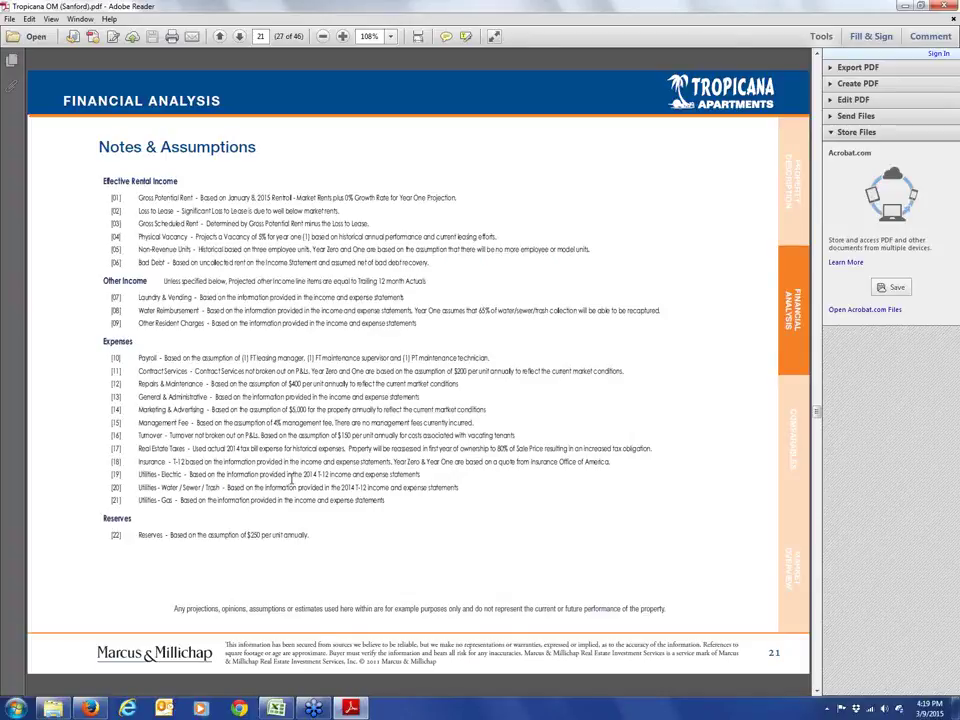
pyautogui.scroll(-2, 291, 481)
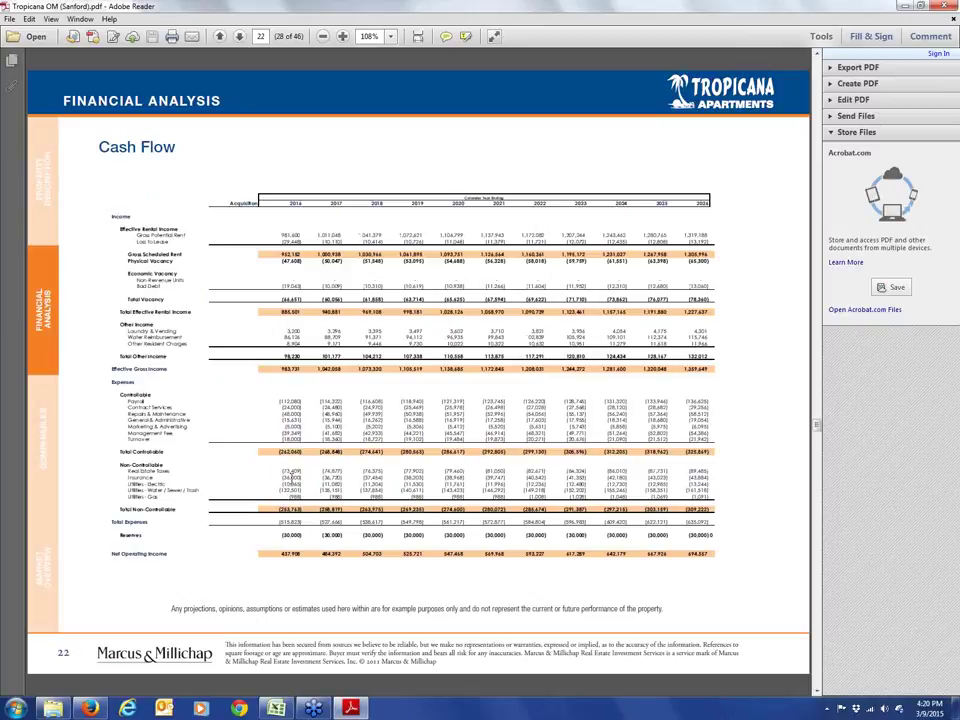
pyautogui.scroll(-2, 291, 478)
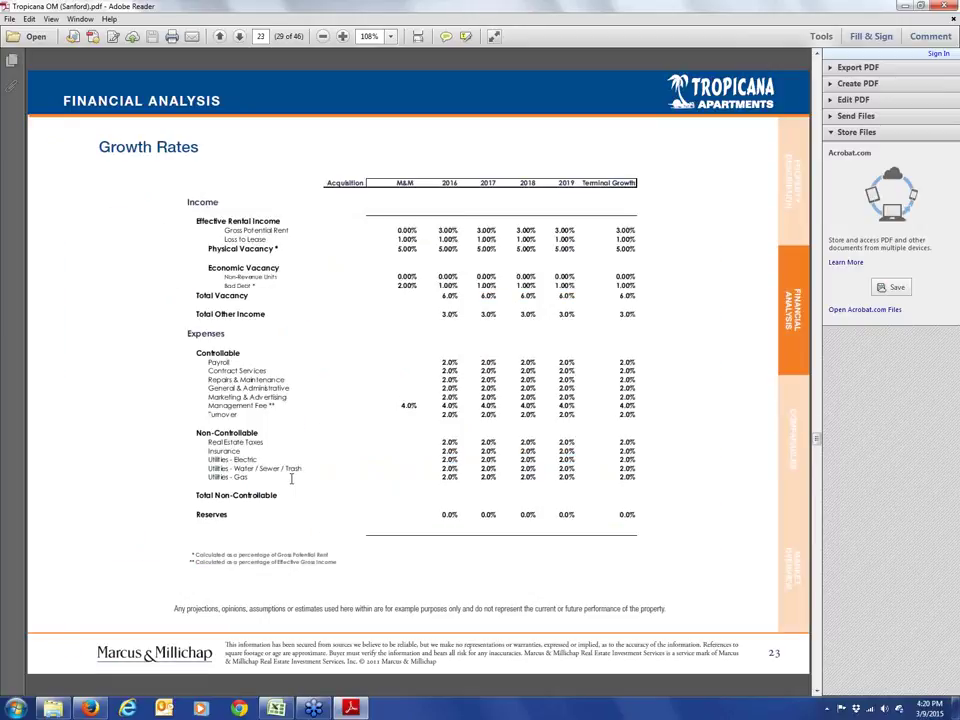
# Step: Examine the Rent Comparables section: the average occupancy and rent charts, the competing property details and the comparables map
pyautogui.scroll(-2, 291, 478)
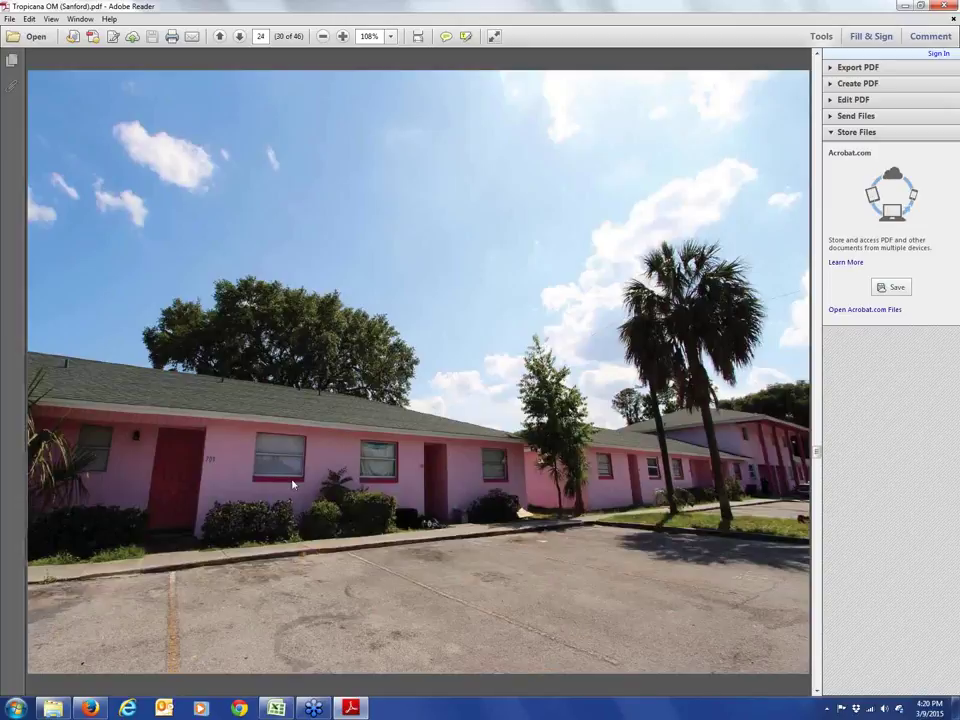
pyautogui.scroll(-2, 293, 484)
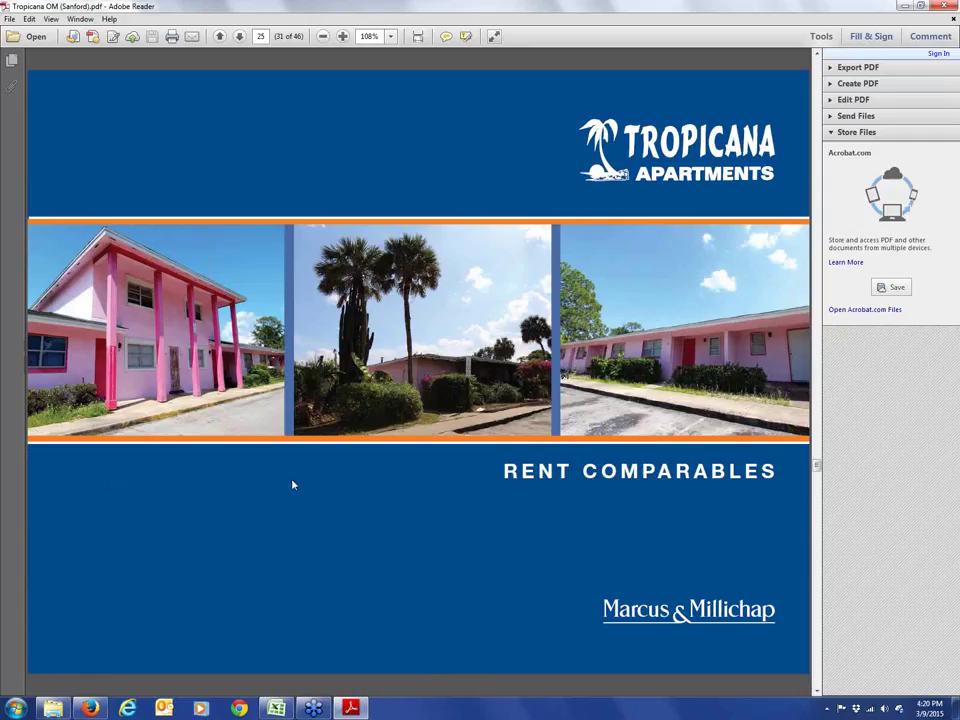
pyautogui.scroll(-2, 293, 484)
pyautogui.scroll(2, 293, 484)
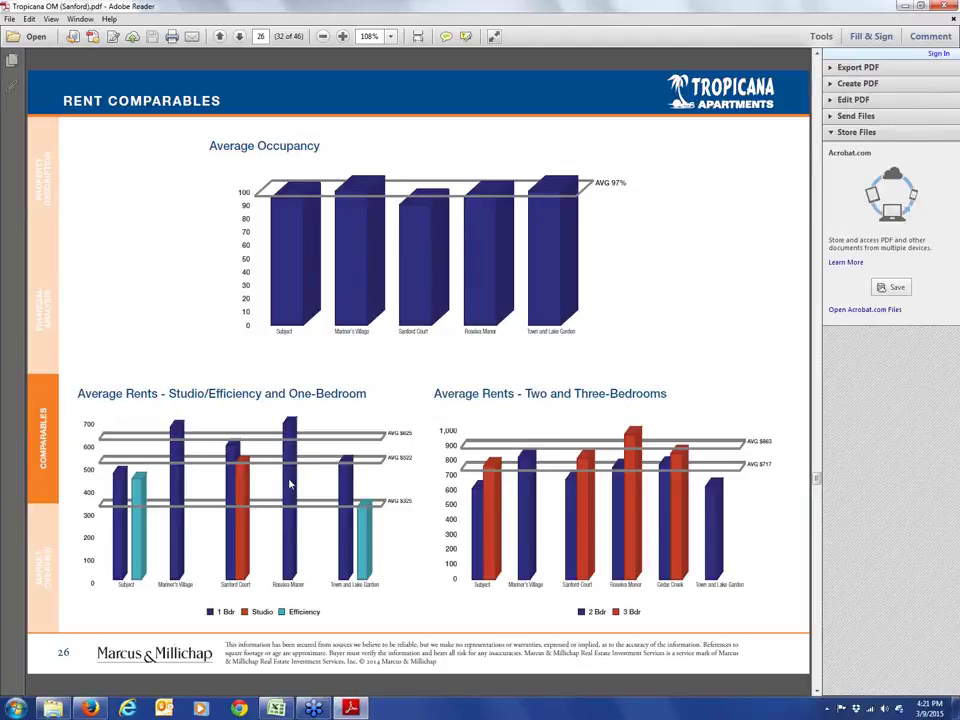
pyautogui.scroll(-4, 290, 484)
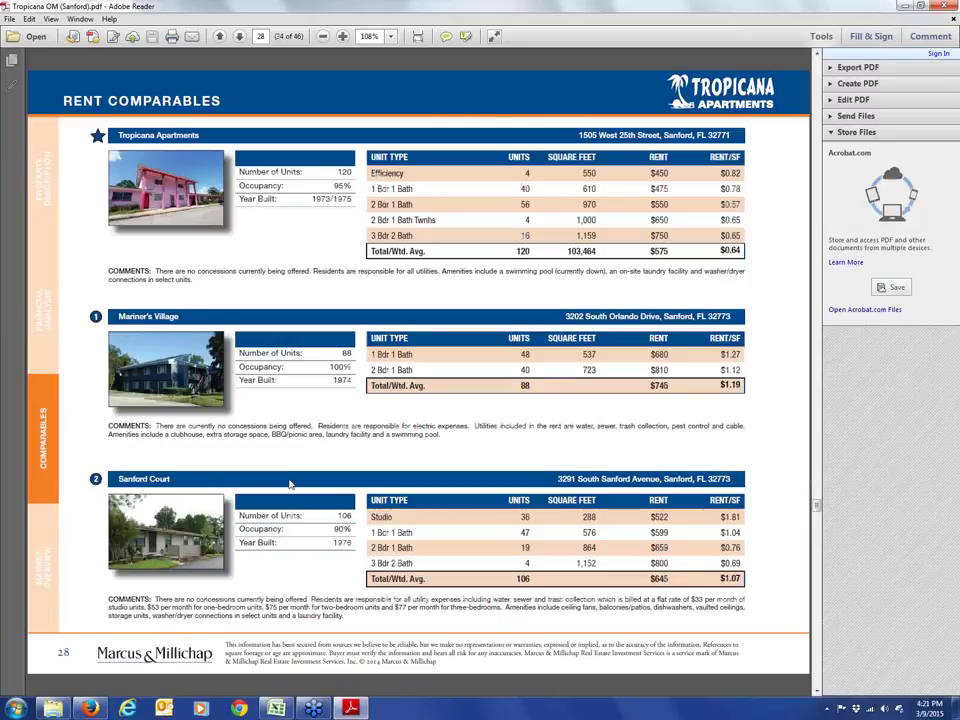
pyautogui.scroll(2, 290, 484)
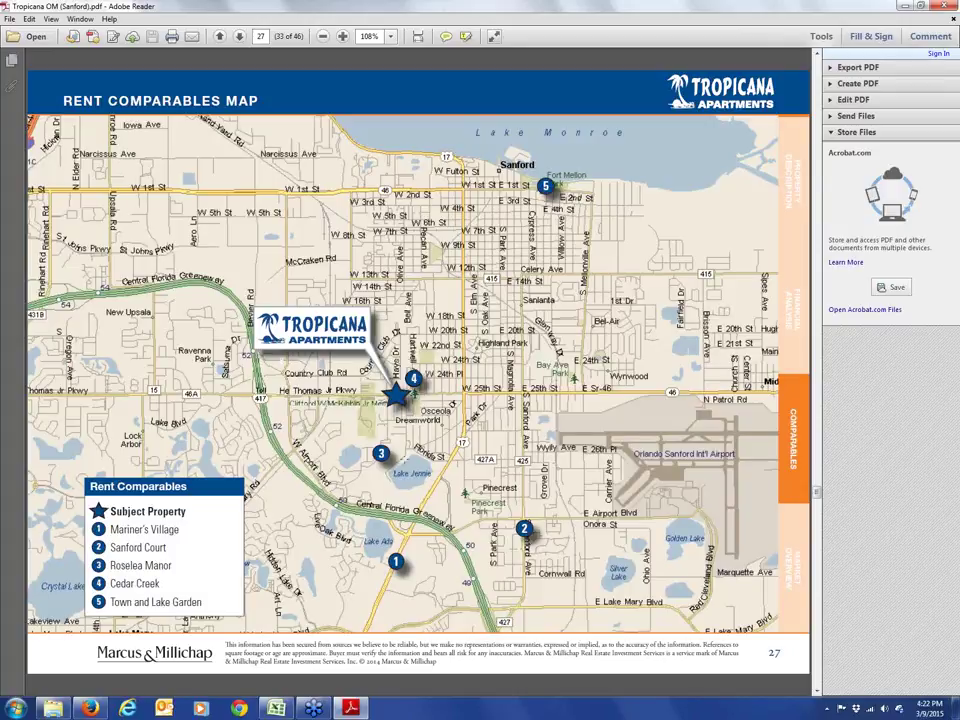
# Step: Skim the remaining rent comparables, the sales comparables and the demographics section through to the closing property photo
pyautogui.scroll(-1, 404, 458)
pyautogui.scroll(-1, 404, 458)
pyautogui.scroll(-1, 404, 458)
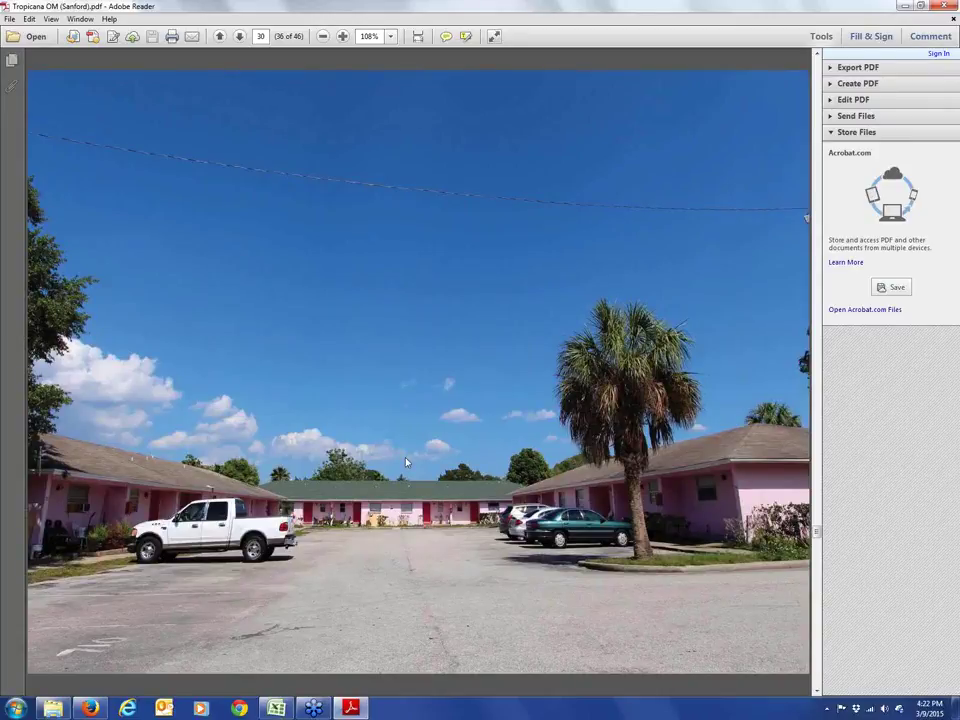
pyautogui.scroll(-1, 406, 462)
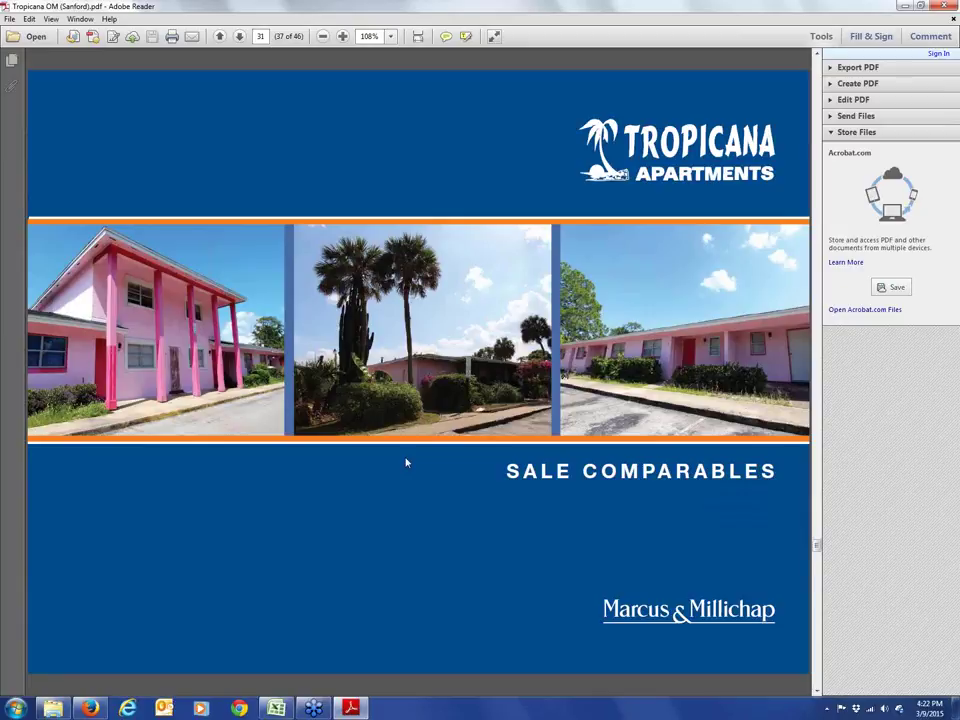
pyautogui.scroll(-1, 406, 462)
pyautogui.scroll(-3, 406, 462)
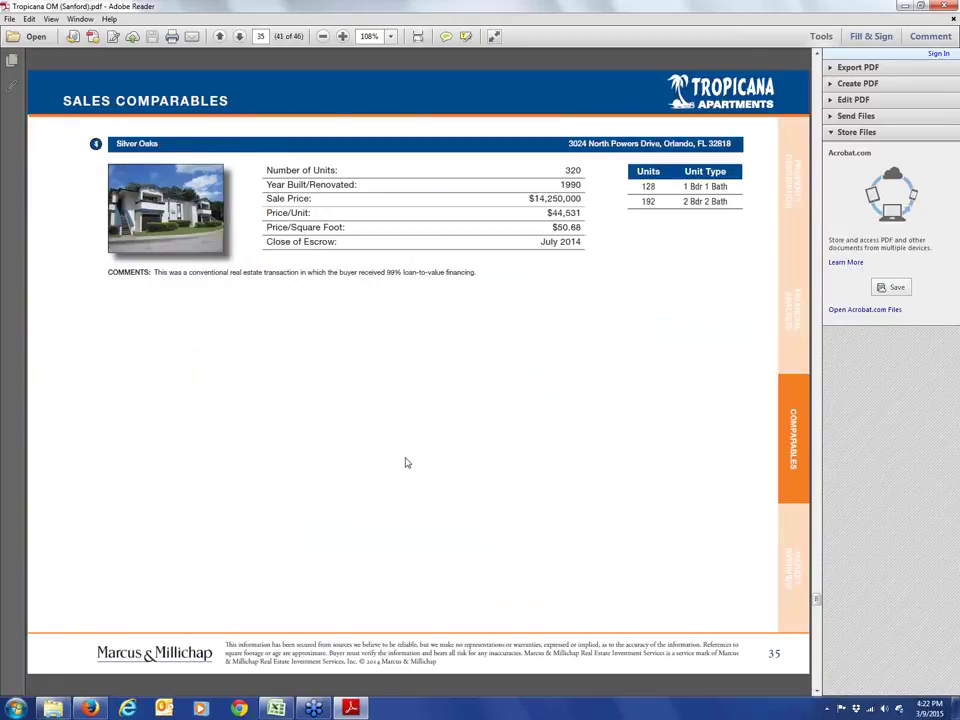
pyautogui.scroll(-2, 406, 462)
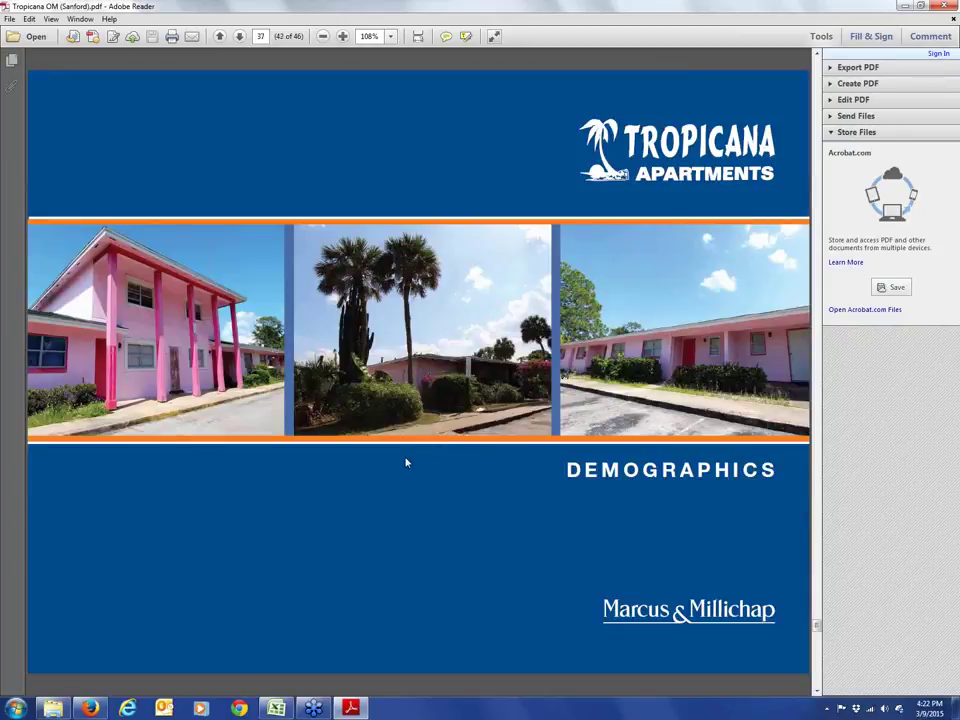
pyautogui.scroll(-2, 406, 462)
pyautogui.scroll(-2, 406, 462)
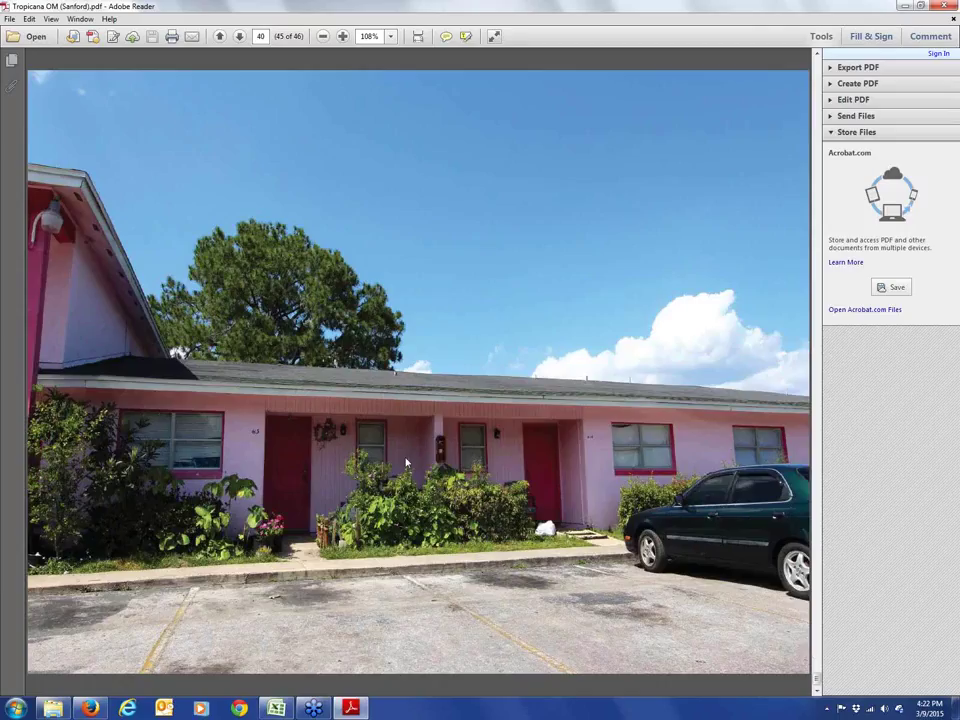
# Step: Go back through the sales comparables map and the rent comparables charts to the Growth Rates page
pyautogui.scroll(4, 406, 462)
pyautogui.scroll(-1, 406, 462)
pyautogui.scroll(3, 406, 462)
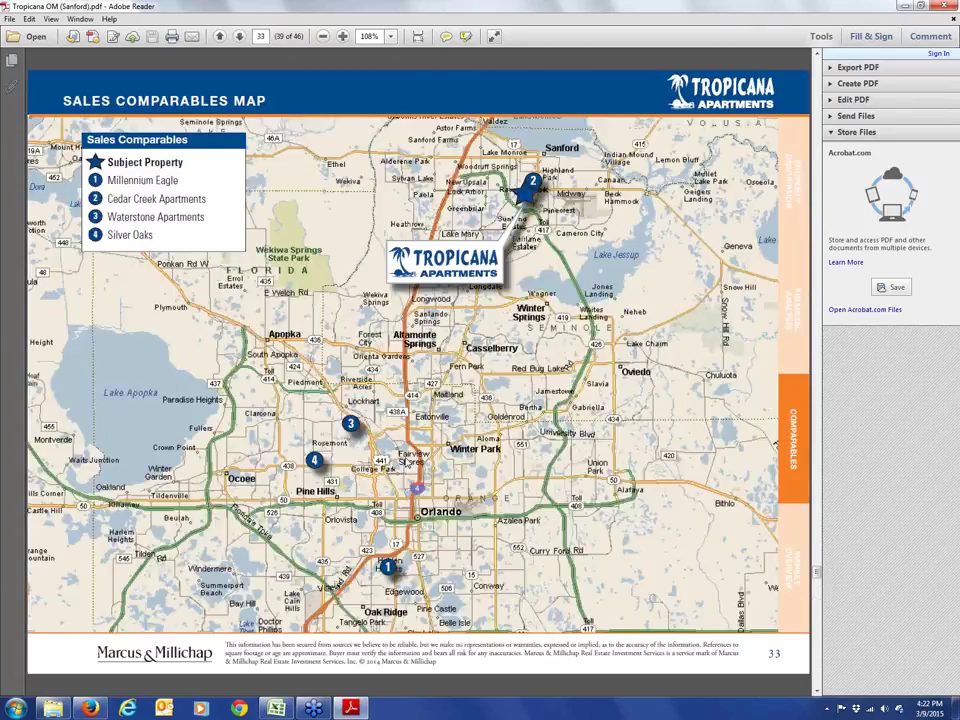
pyautogui.scroll(2, 406, 462)
pyautogui.scroll(1, 406, 462)
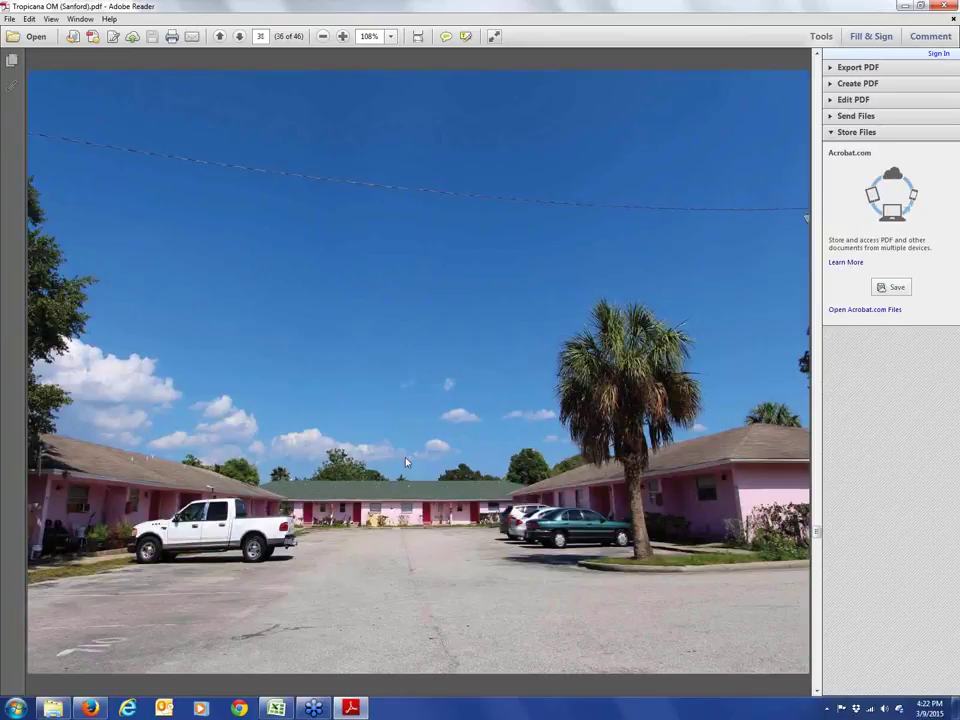
pyautogui.scroll(5, 406, 462)
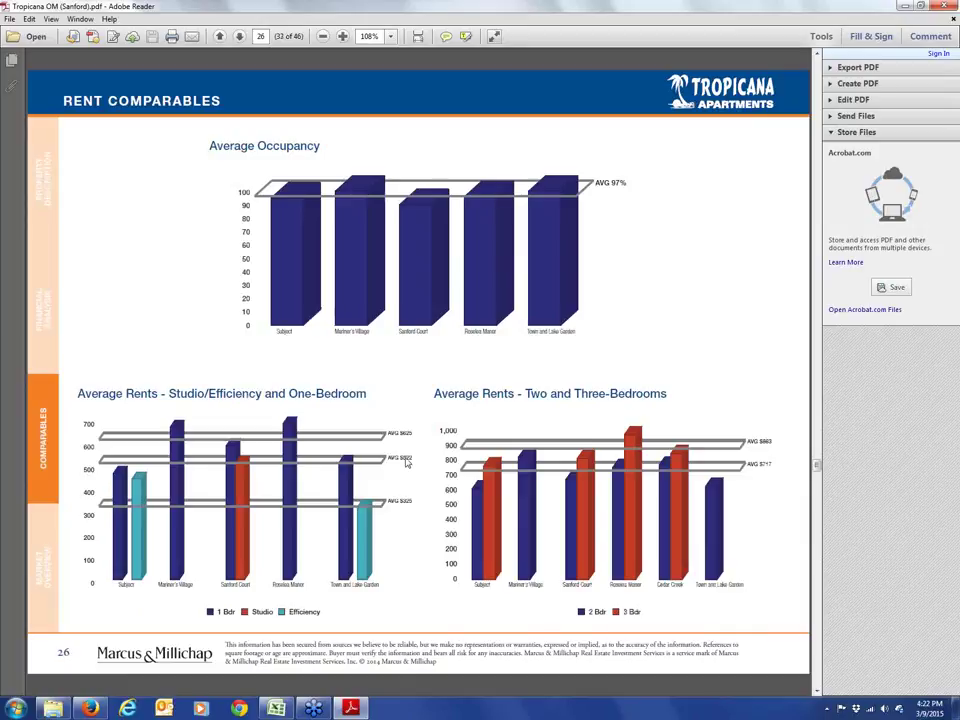
pyautogui.scroll(3, 406, 462)
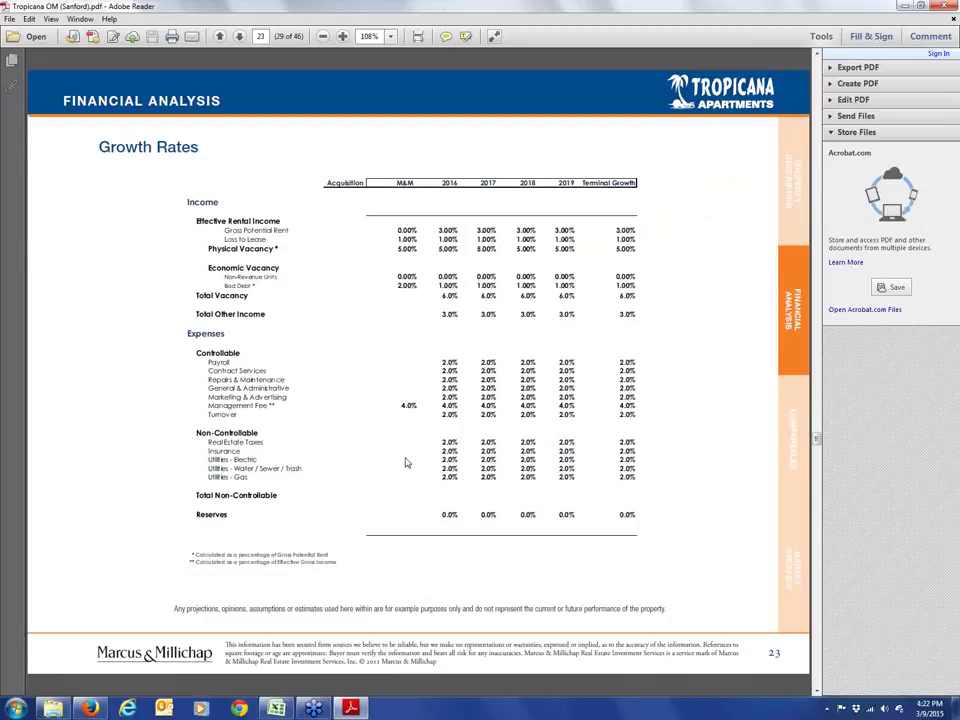
# Step: Close the offering memorandum and open the 2014 Financials in Excel workbook from the Tropicana folder
pyautogui.click(946, 7)
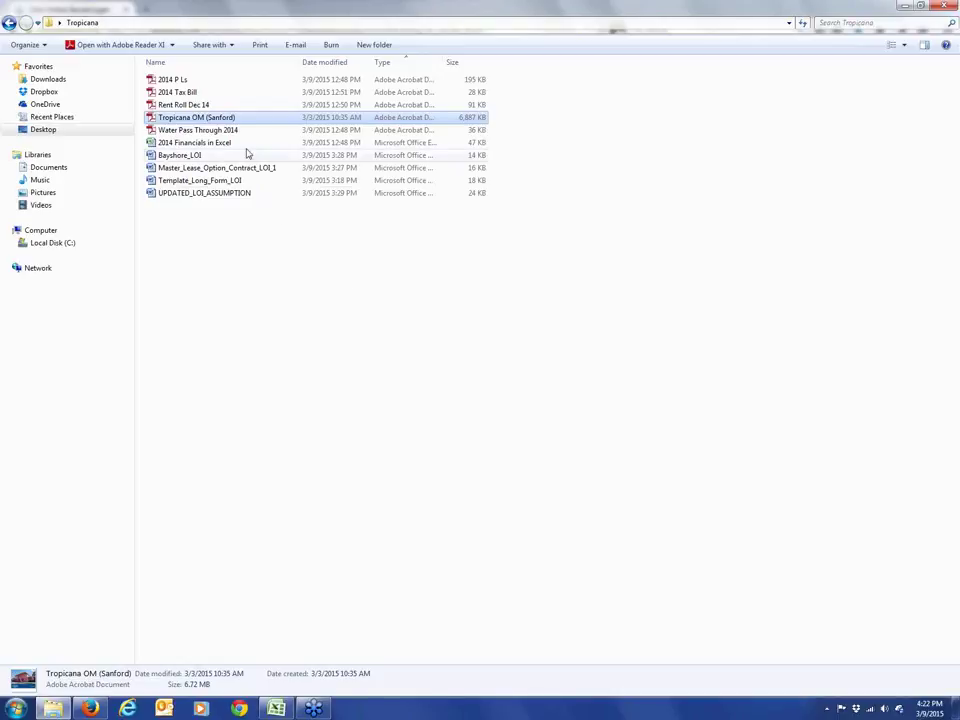
pyautogui.doubleClick(195, 143)
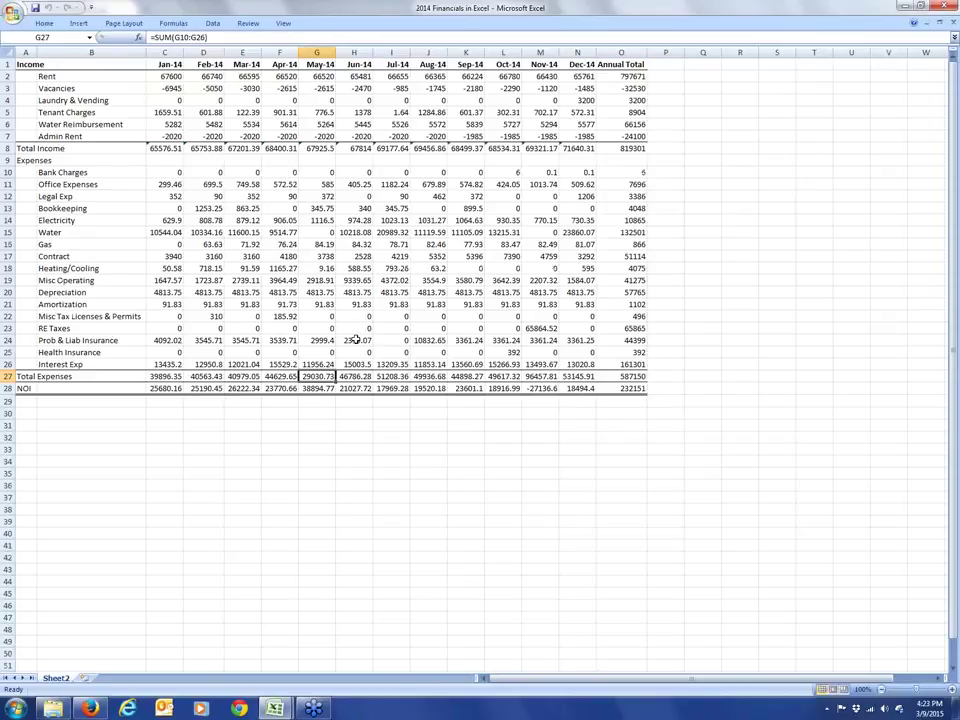
# Step: Enlarge the worksheet to 140% and look over the January to December 2014 columns down to the NOI row
pyautogui.click(953, 692)
pyautogui.click(953, 692)
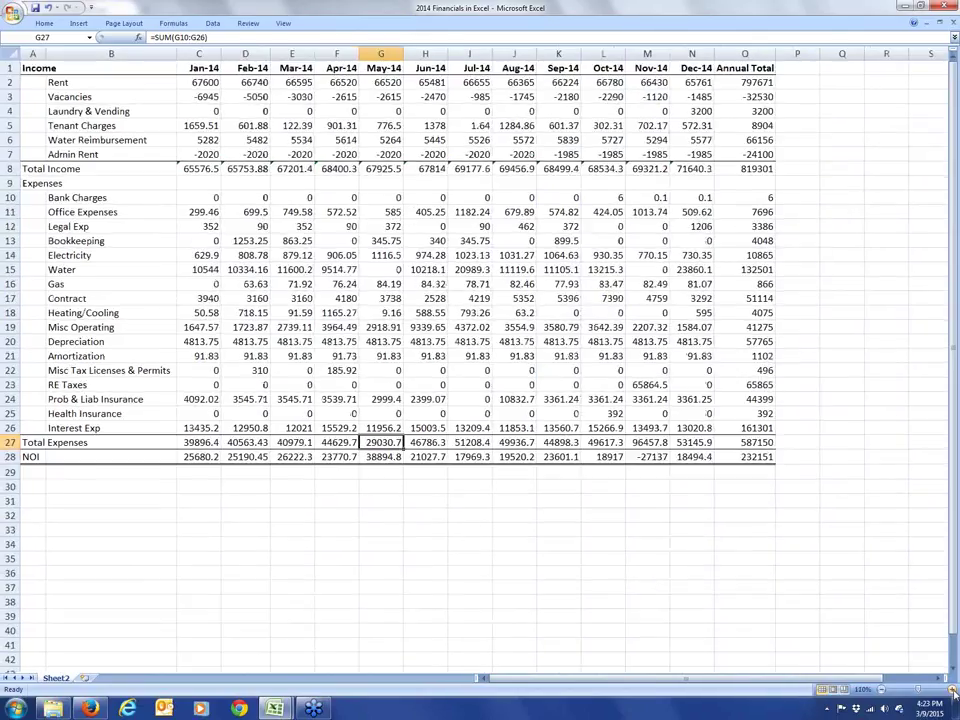
pyautogui.click(953, 692)
pyautogui.click(953, 692)
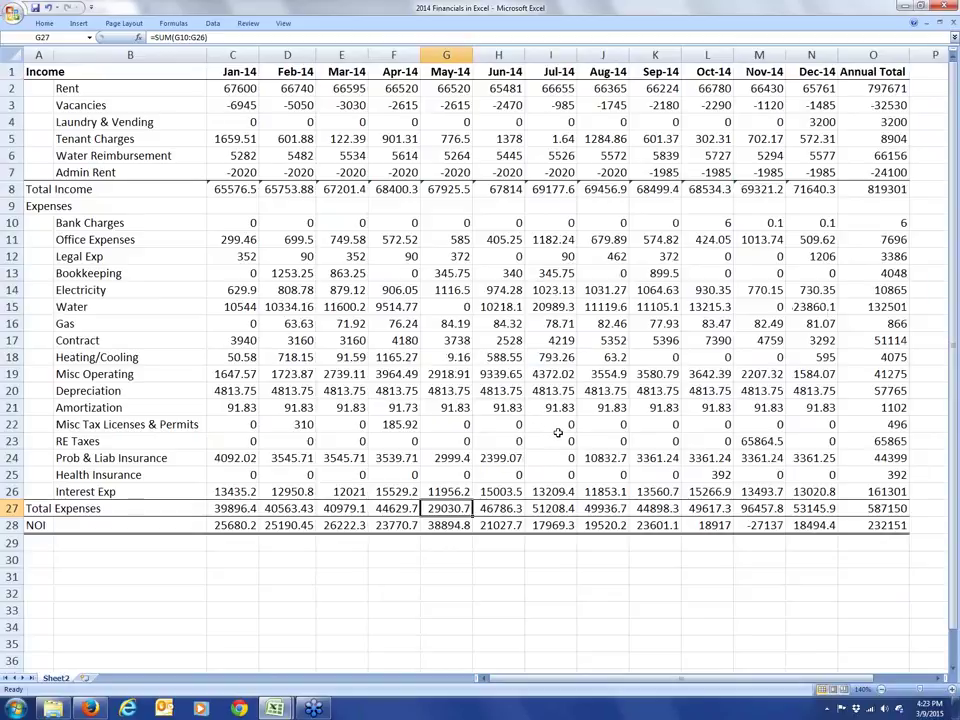
pyautogui.scroll(-1, 558, 432)
pyautogui.scroll(1, 558, 432)
pyautogui.moveTo(241, 57); pyautogui.dragTo(812, 45)
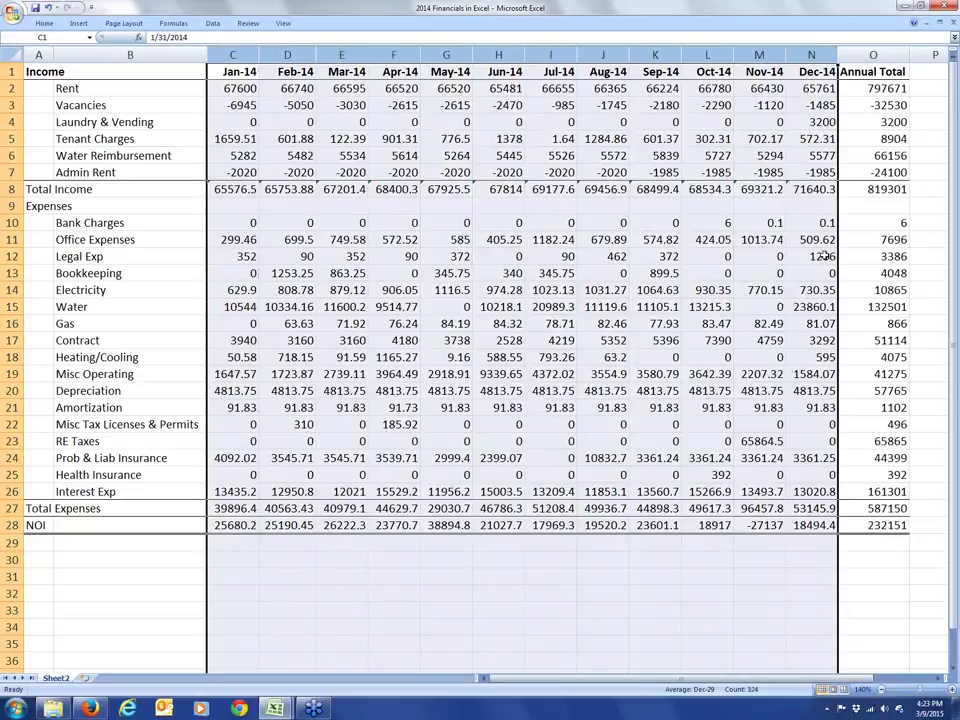
pyautogui.click(98, 524)
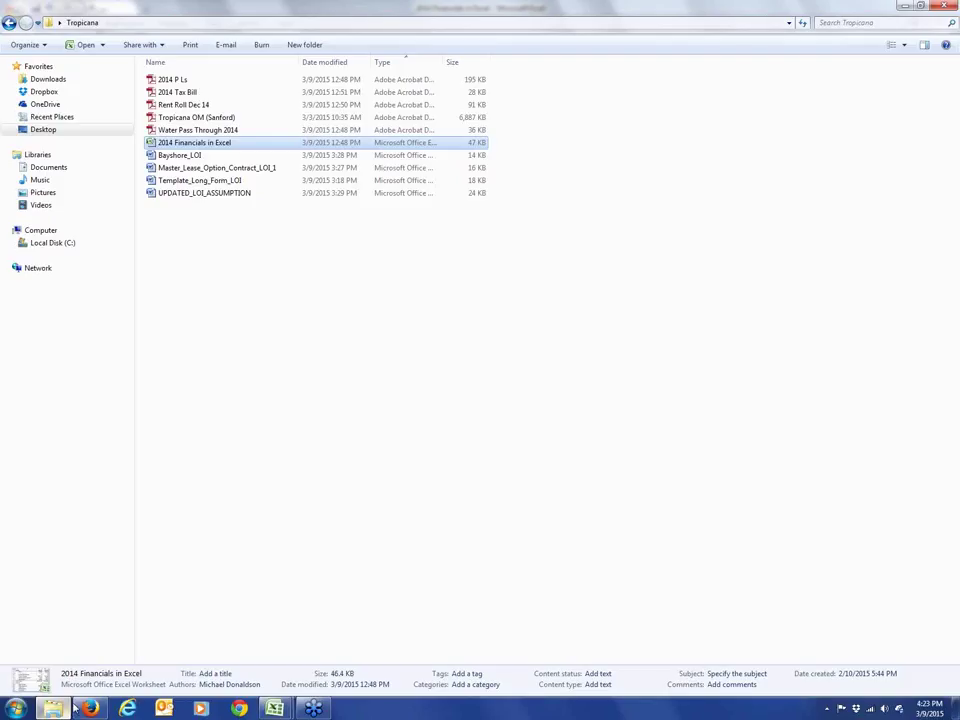
# Step: Open the Tropicana OM (Sanford) PDF from the Tropicana folder and return to the 2014 Financials in Excel workbook
pyautogui.click(53, 708)
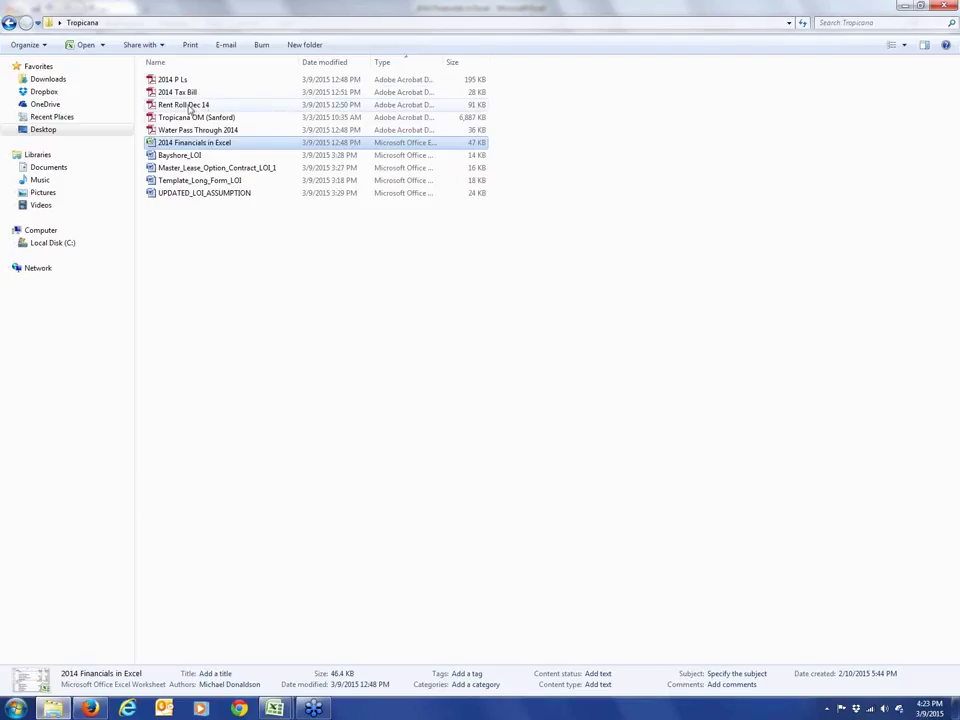
pyautogui.click(193, 118)
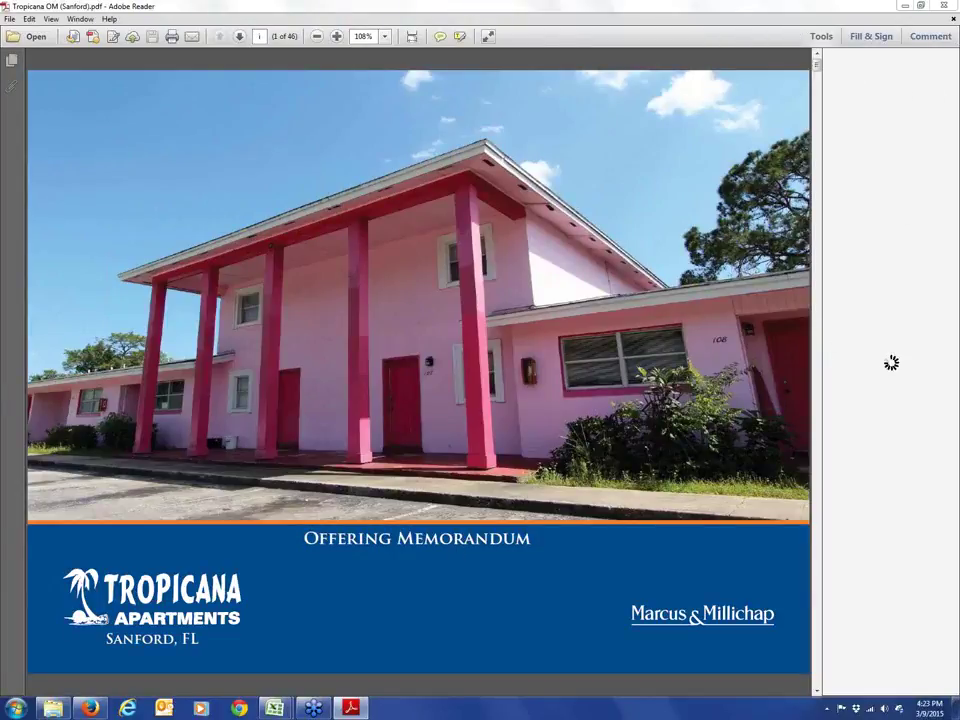
pyautogui.moveTo(283, 710)
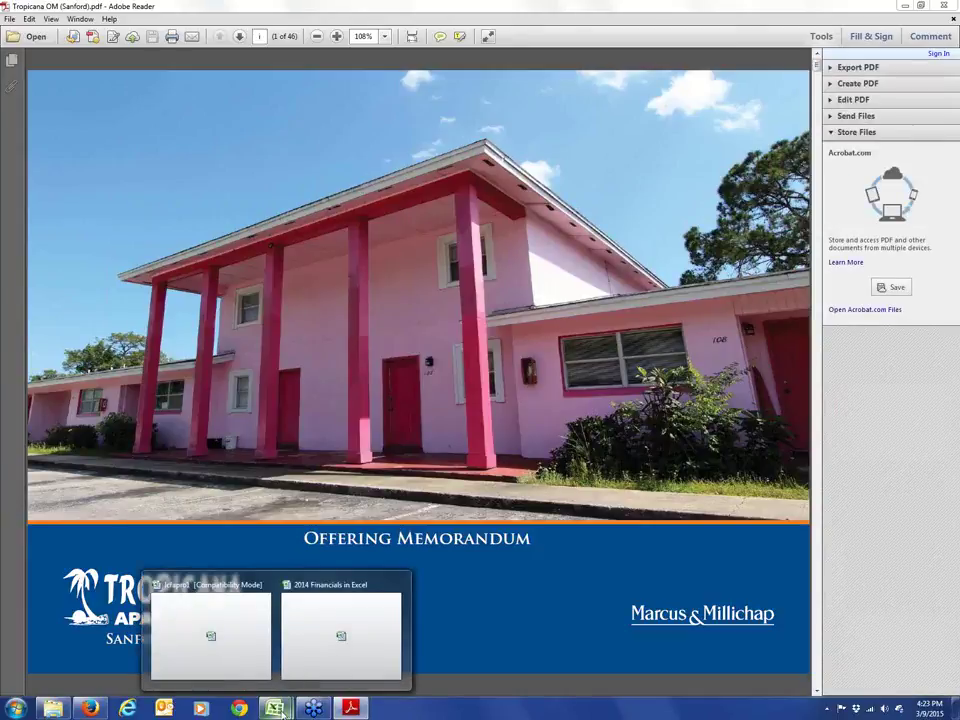
pyautogui.click(315, 647)
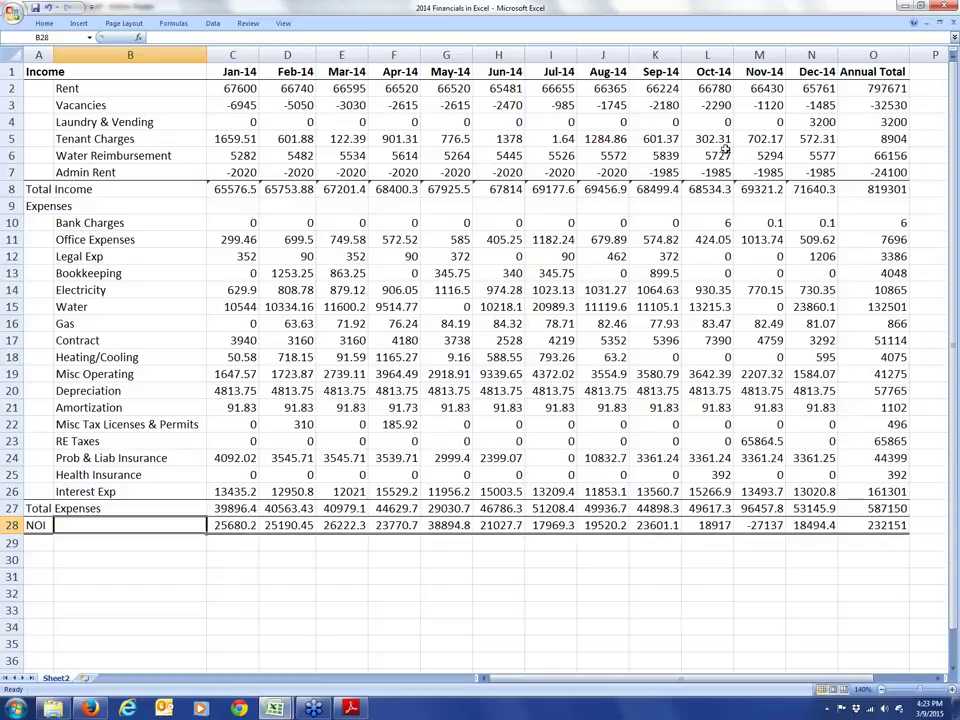
# Step: Check the annual NOI, the Total Income row and the December total income
pyautogui.click(885, 525)
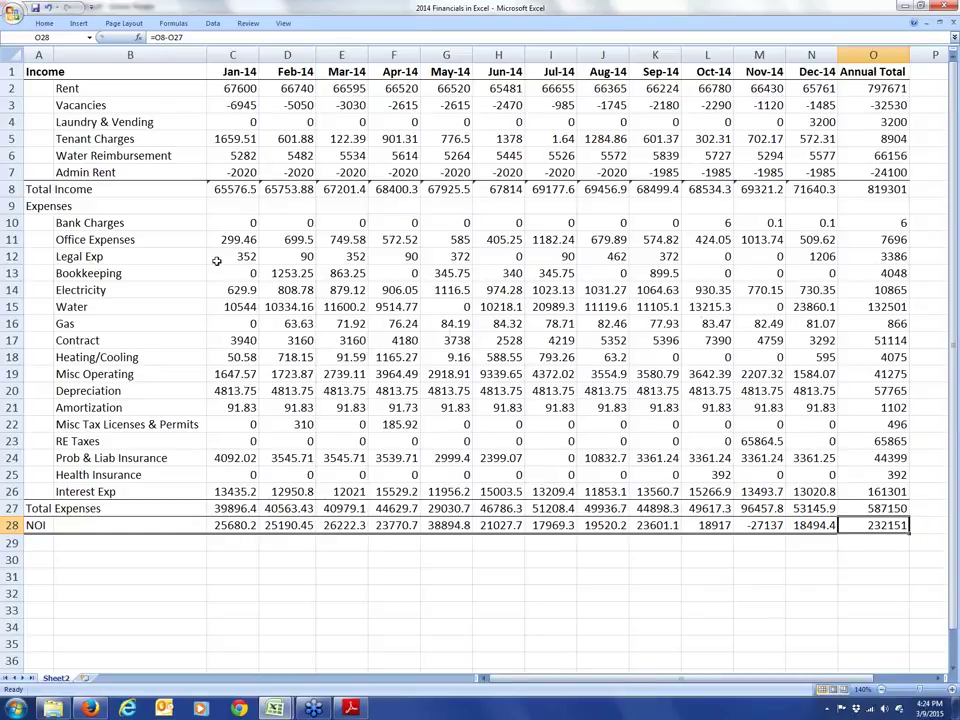
pyautogui.click(10, 189)
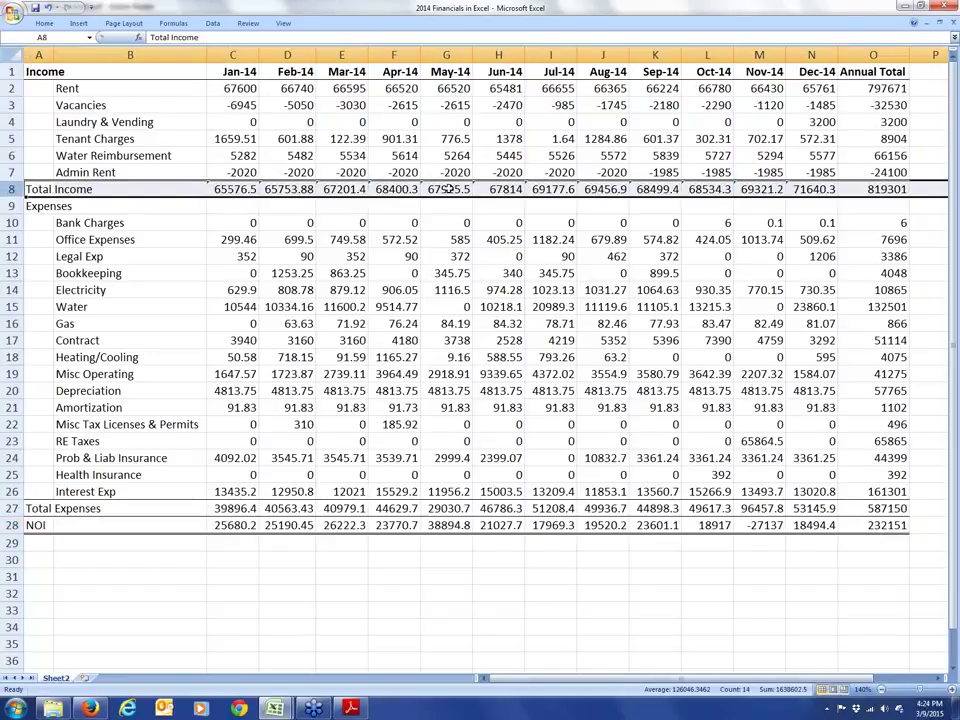
pyautogui.click(816, 189)
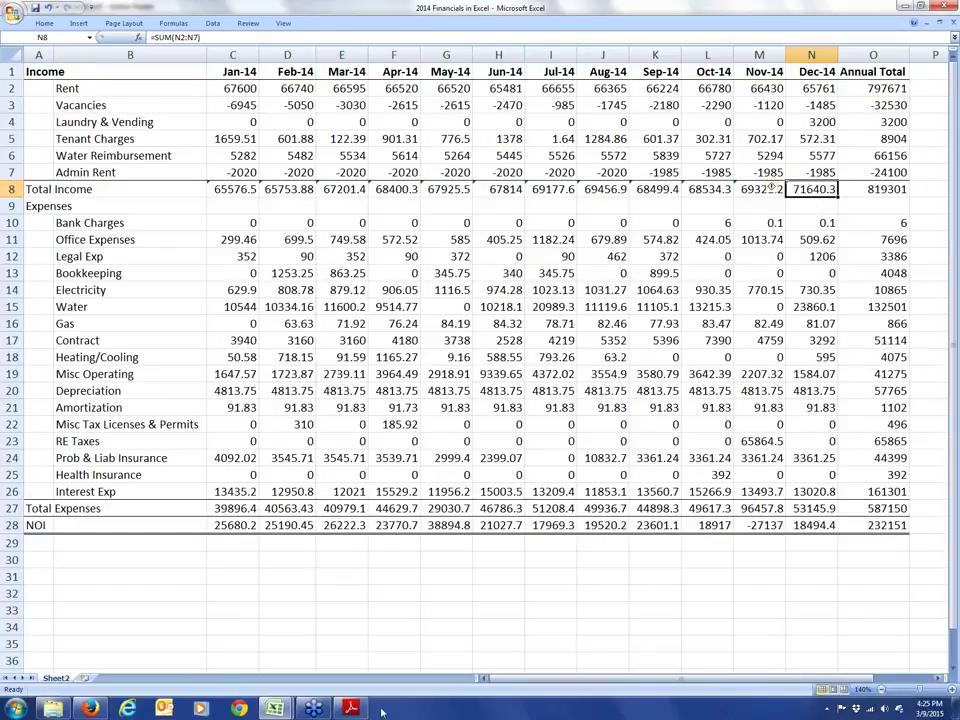
# Step: Switch to the offering memorandum in Adobe Reader and examine the Operating Statement's income and expense pages in the Financial Analysis section
pyautogui.click(348, 710)
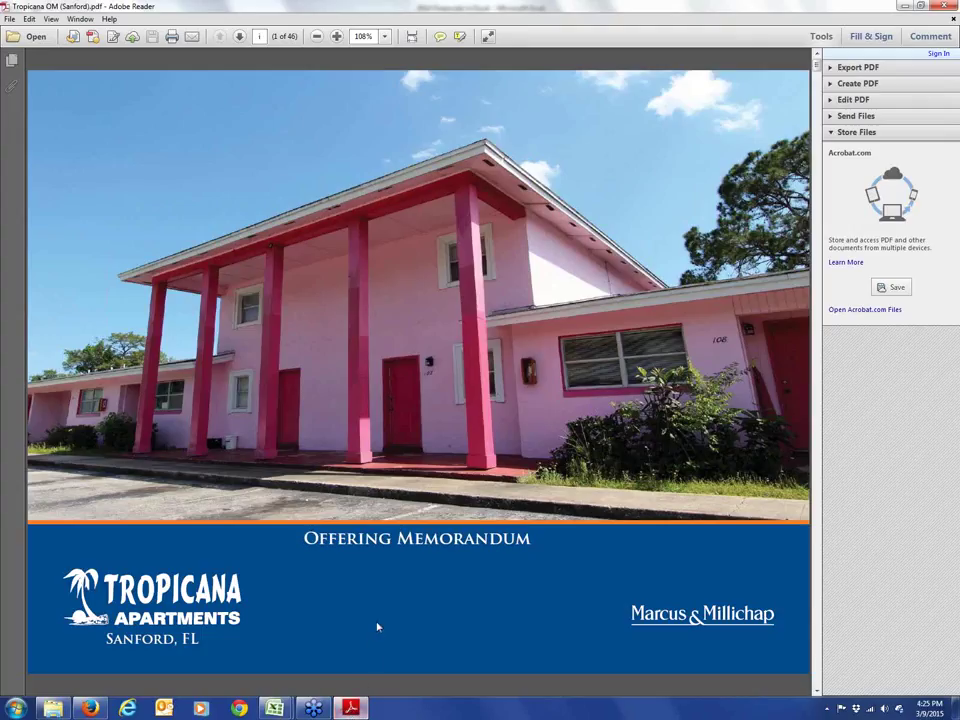
pyautogui.scroll(-10, 390, 612)
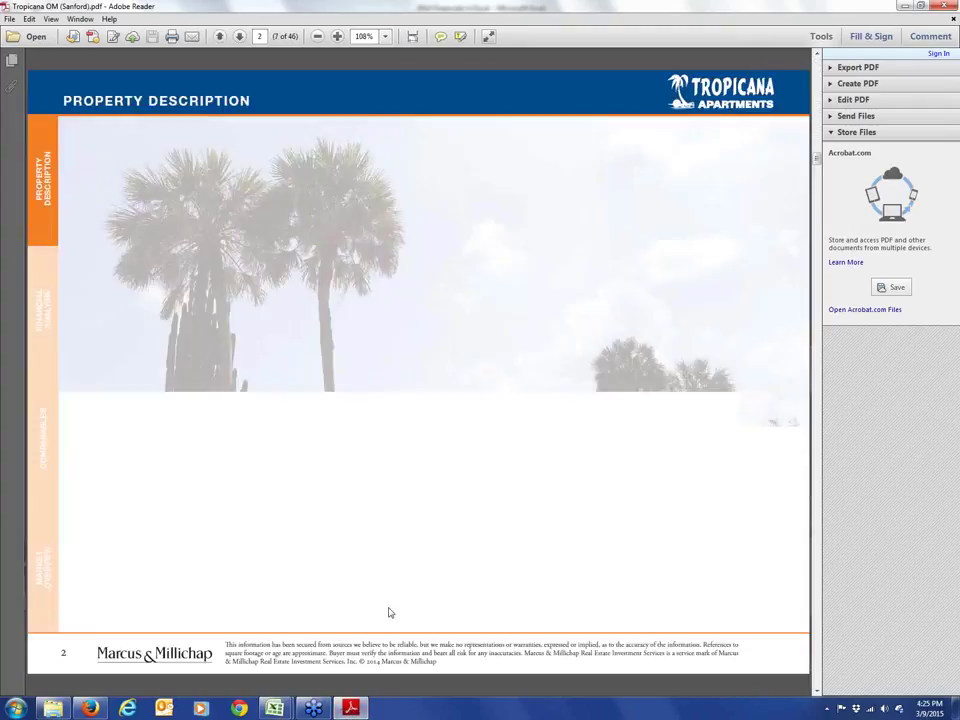
pyautogui.scroll(-7, 390, 612)
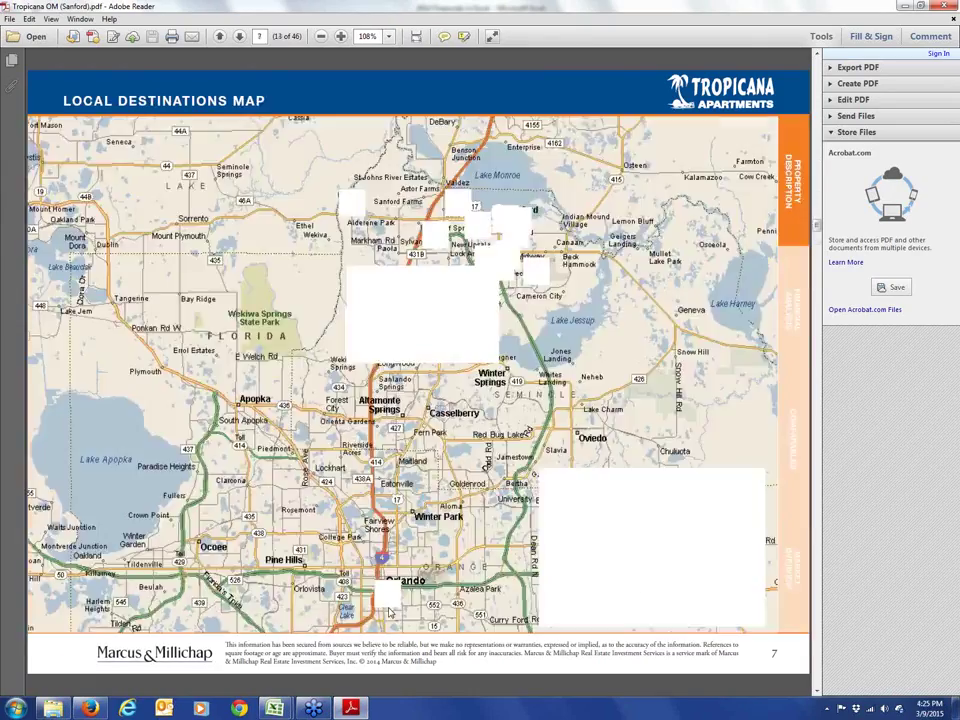
pyautogui.scroll(-3, 390, 612)
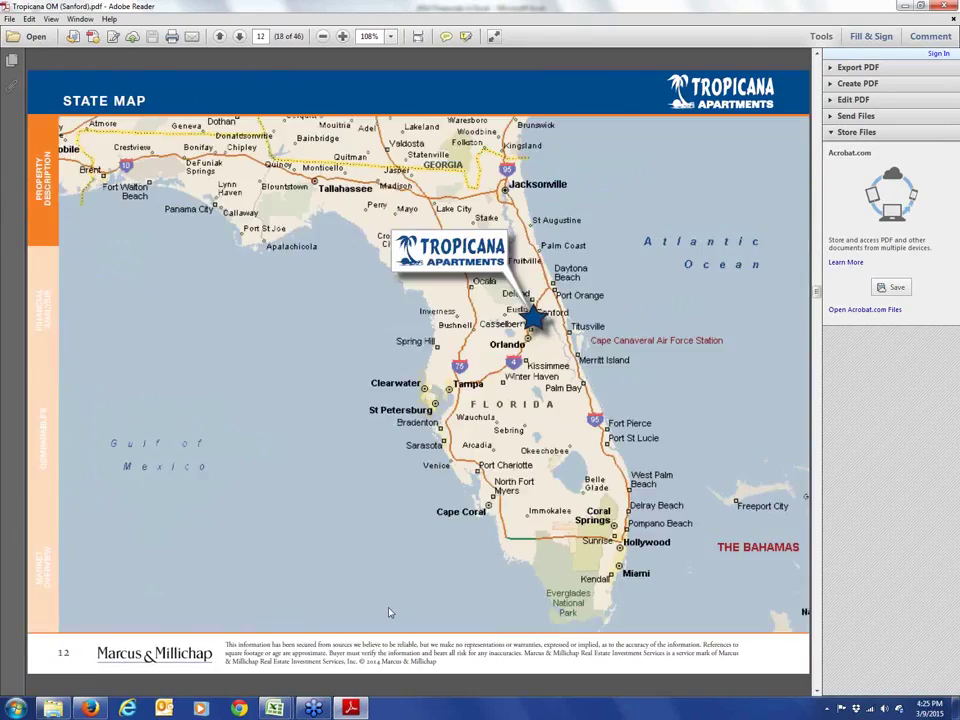
pyautogui.scroll(-6, 390, 612)
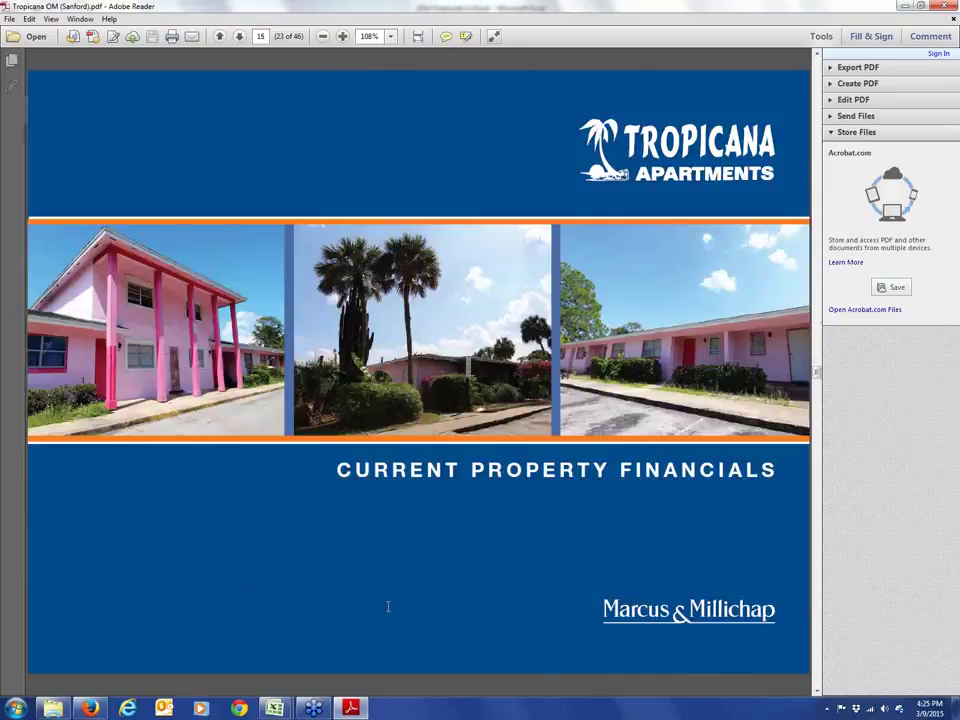
pyautogui.scroll(1, 388, 606)
pyautogui.scroll(-2, 388, 606)
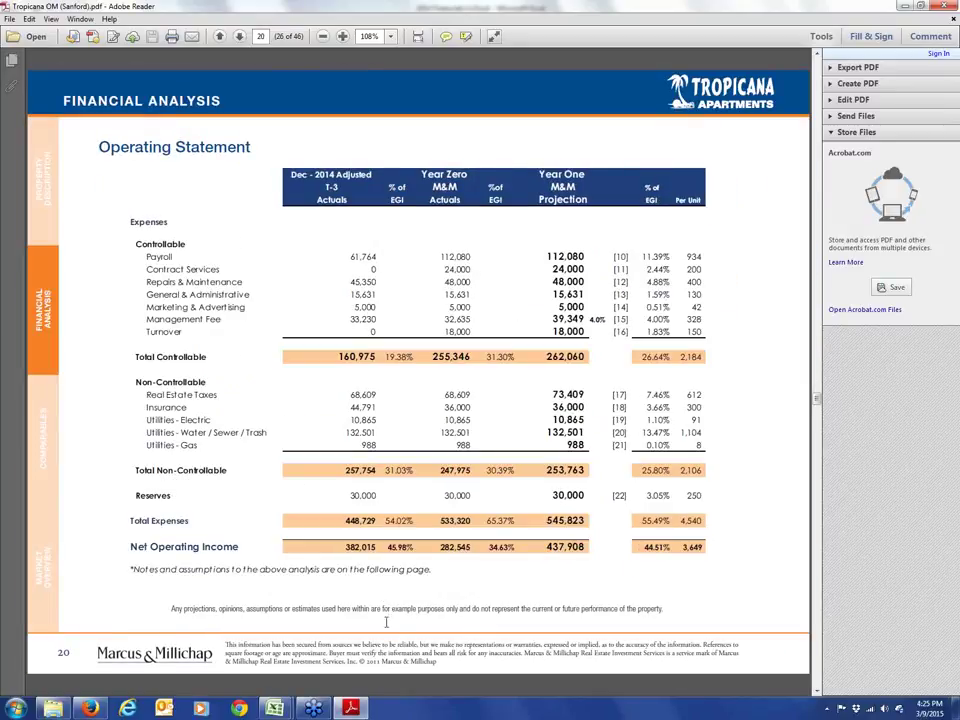
pyautogui.scroll(1, 342, 460)
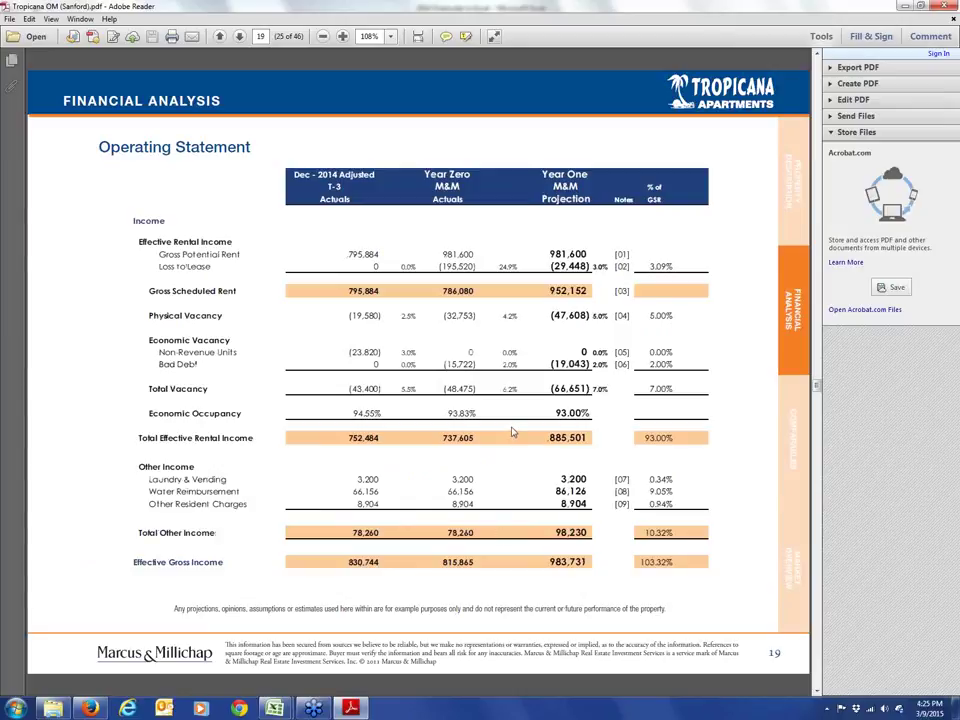
pyautogui.scroll(1, 512, 432)
pyautogui.scroll(-1, 512, 432)
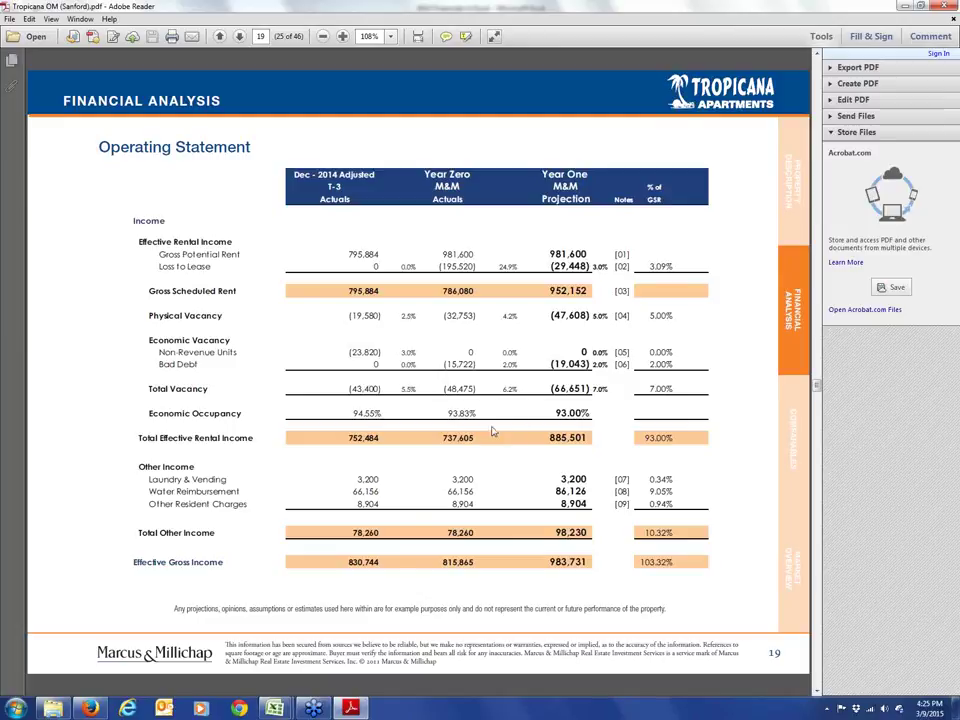
# Step: Return to the 2014 Financials in Excel workbook and review the Total Income values from January to December
pyautogui.moveTo(275, 708)
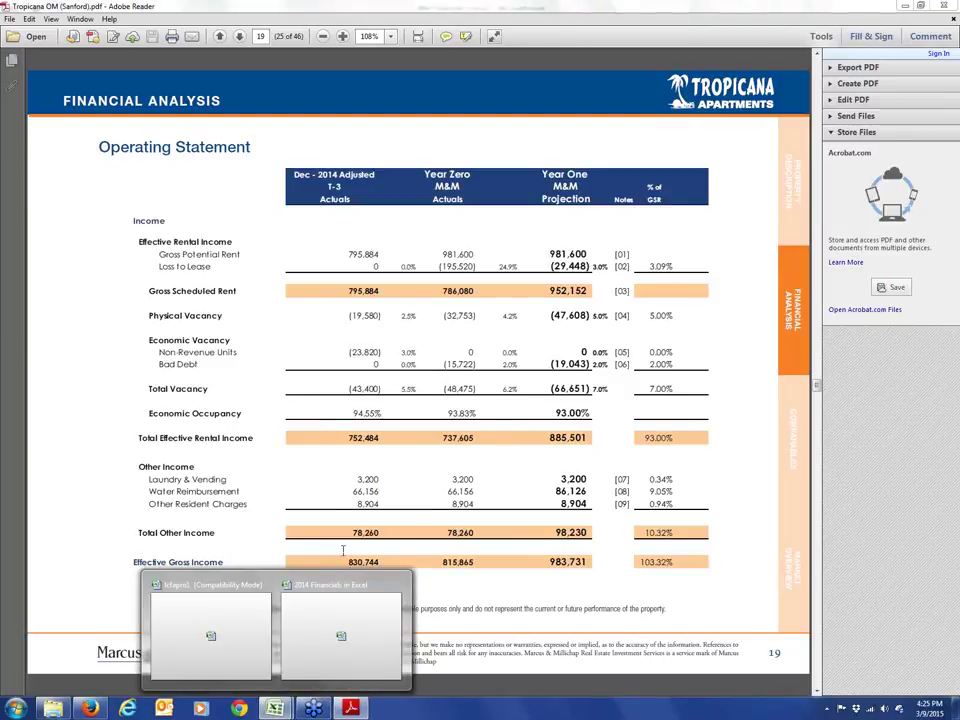
pyautogui.click(323, 616)
pyautogui.click(12, 189)
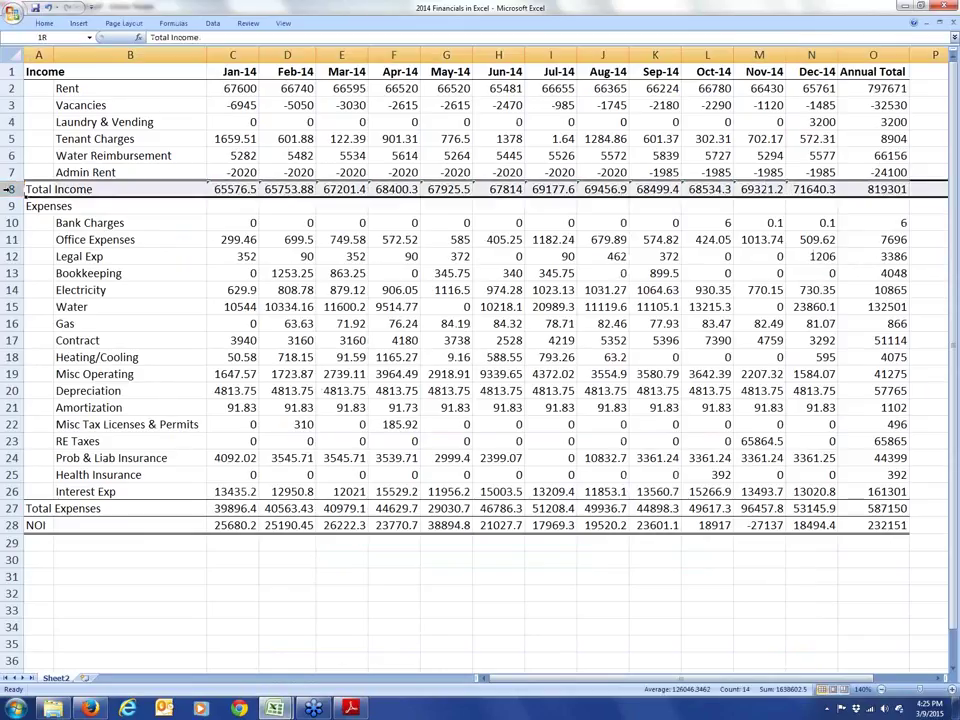
pyautogui.moveTo(232, 189); pyautogui.dragTo(833, 189)
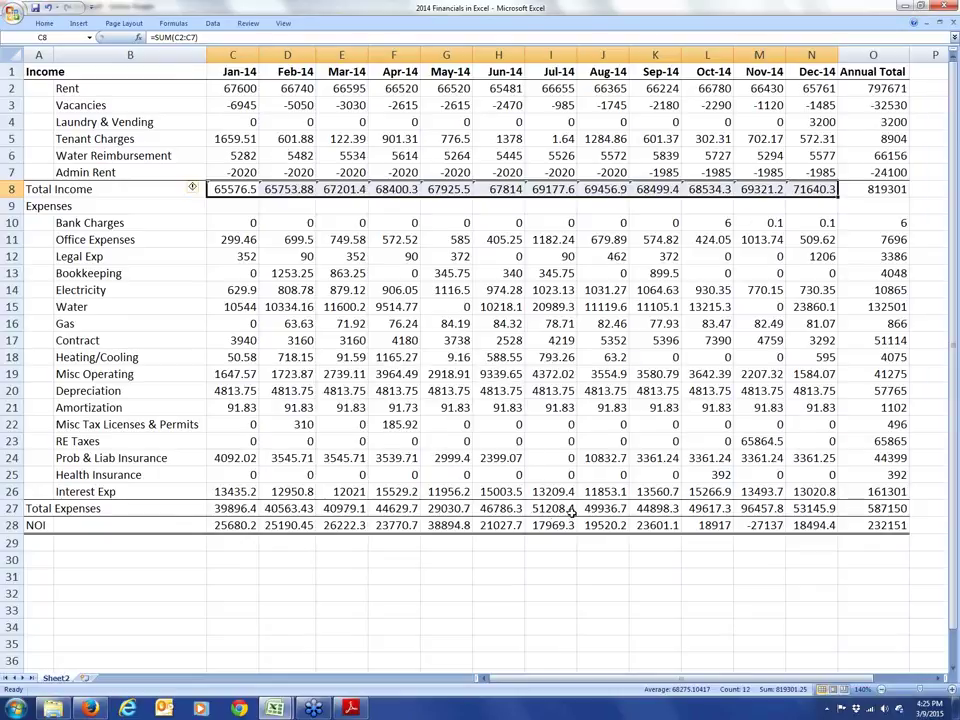
# Step: Inspect November's total expenses and its office, miscellaneous operating, depreciation and real estate tax entries
pyautogui.click(759, 508)
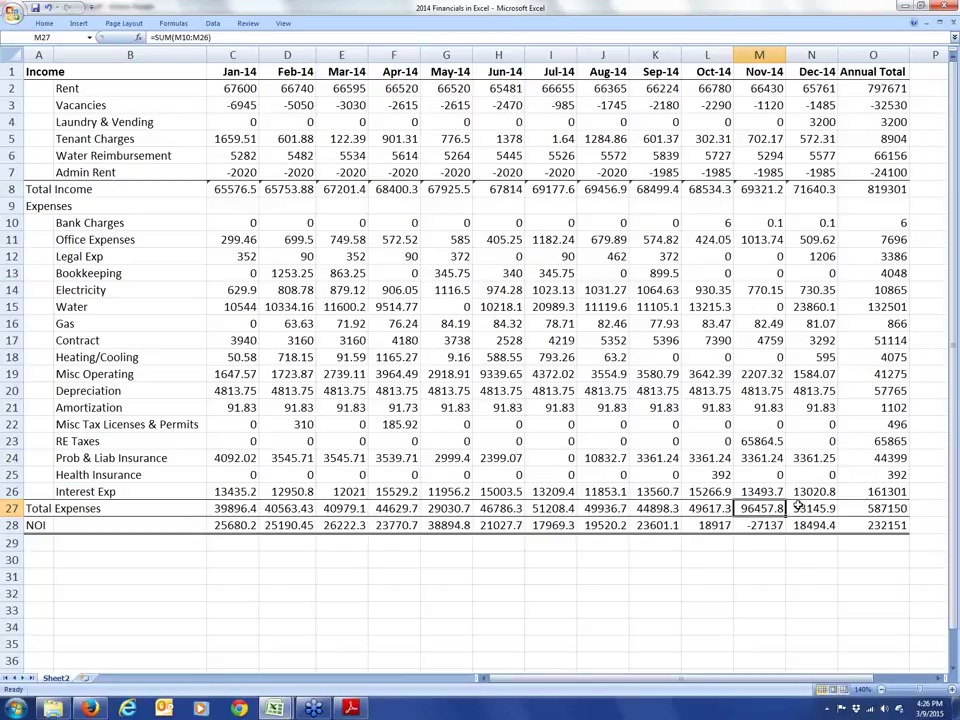
pyautogui.click(778, 240)
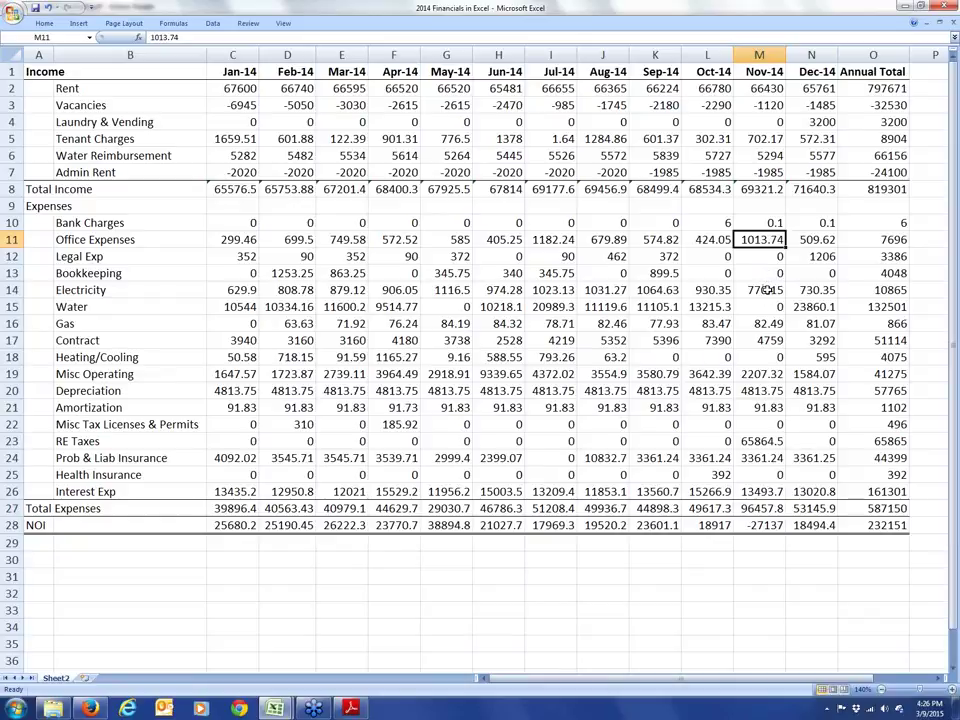
pyautogui.click(771, 374)
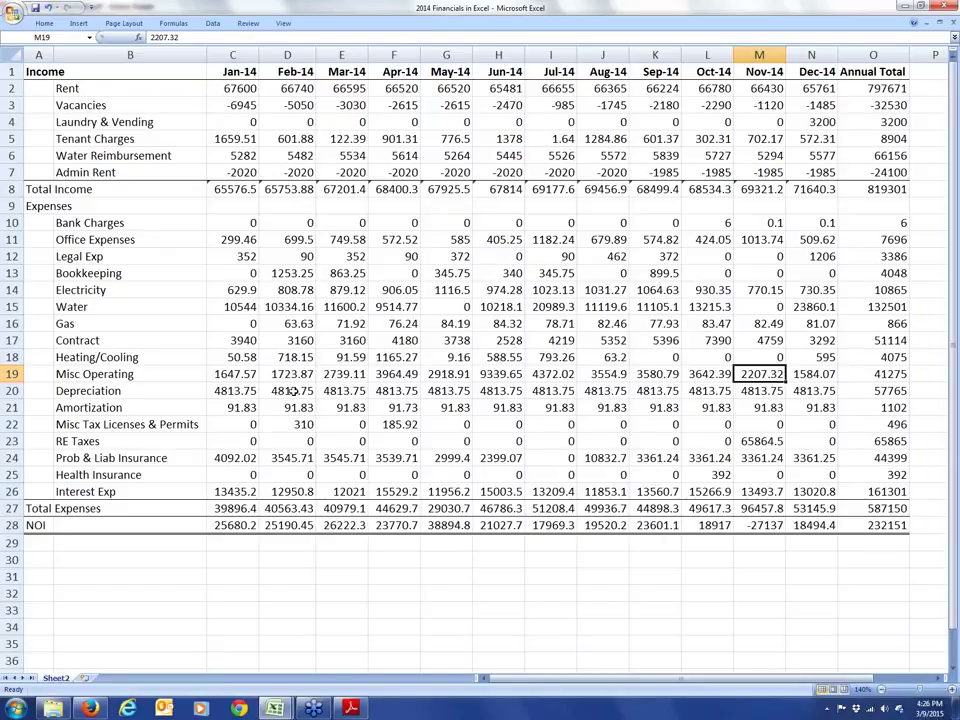
pyautogui.click(762, 392)
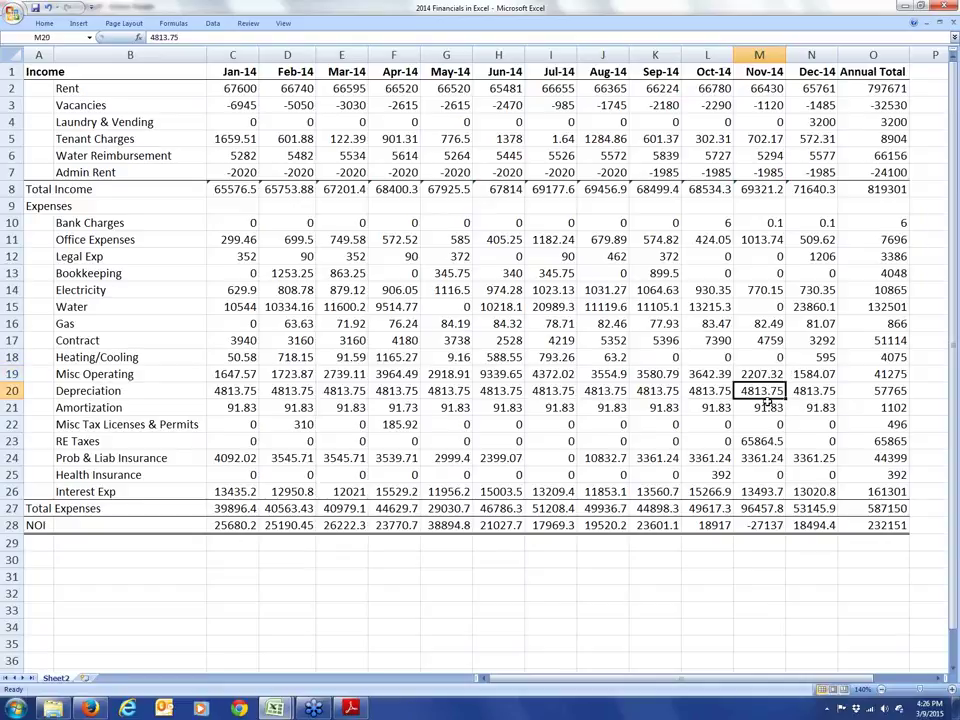
pyautogui.click(773, 441)
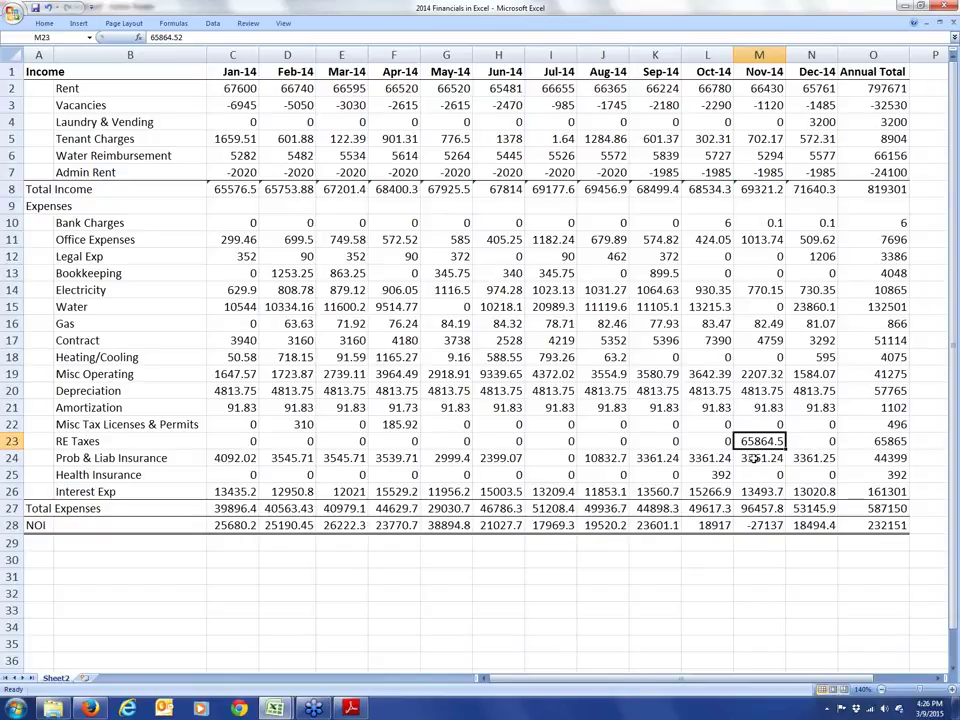
# Step: Delete the Depreciation row from the expenses
pyautogui.click(12, 391)
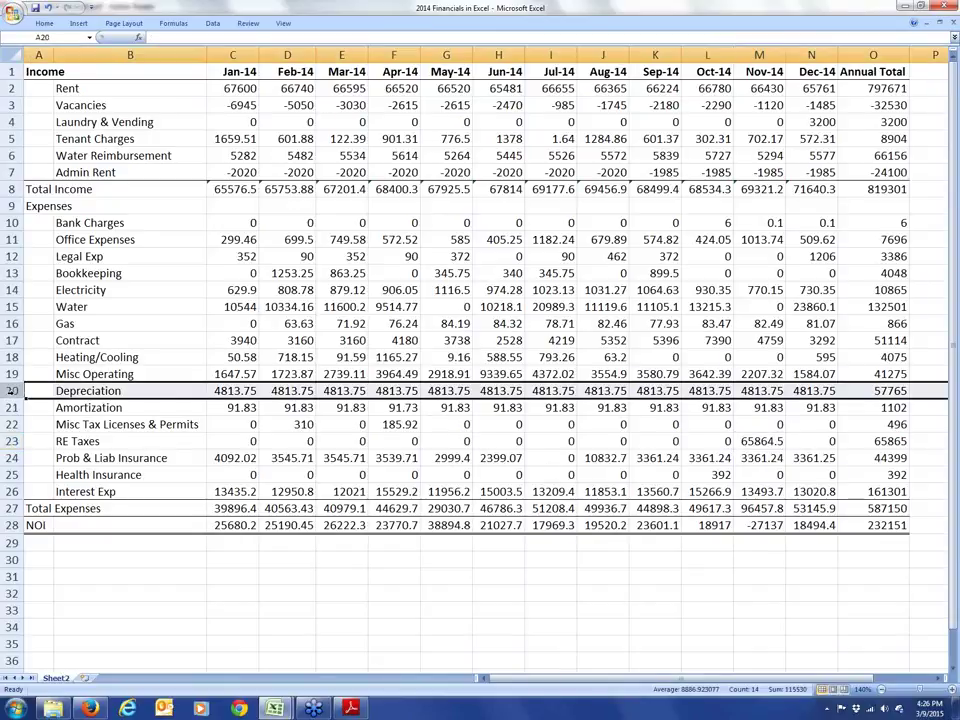
pyautogui.rightClick(12, 391)
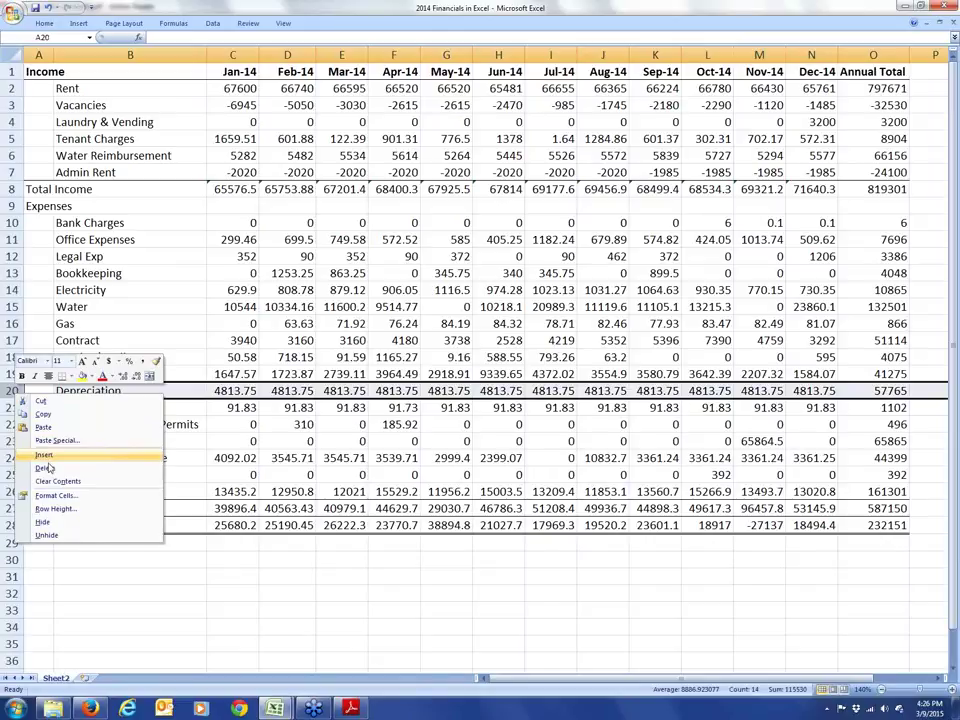
pyautogui.click(44, 468)
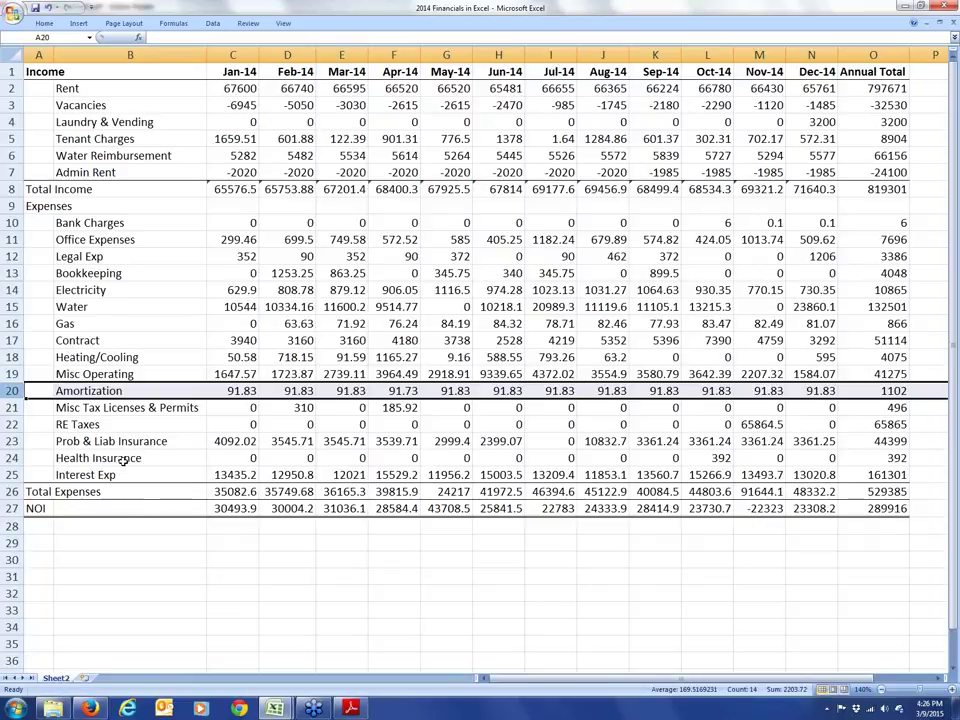
# Step: Delete the Interest Exp row from the expenses
pyautogui.click(12, 475)
pyautogui.rightClick(14, 475)
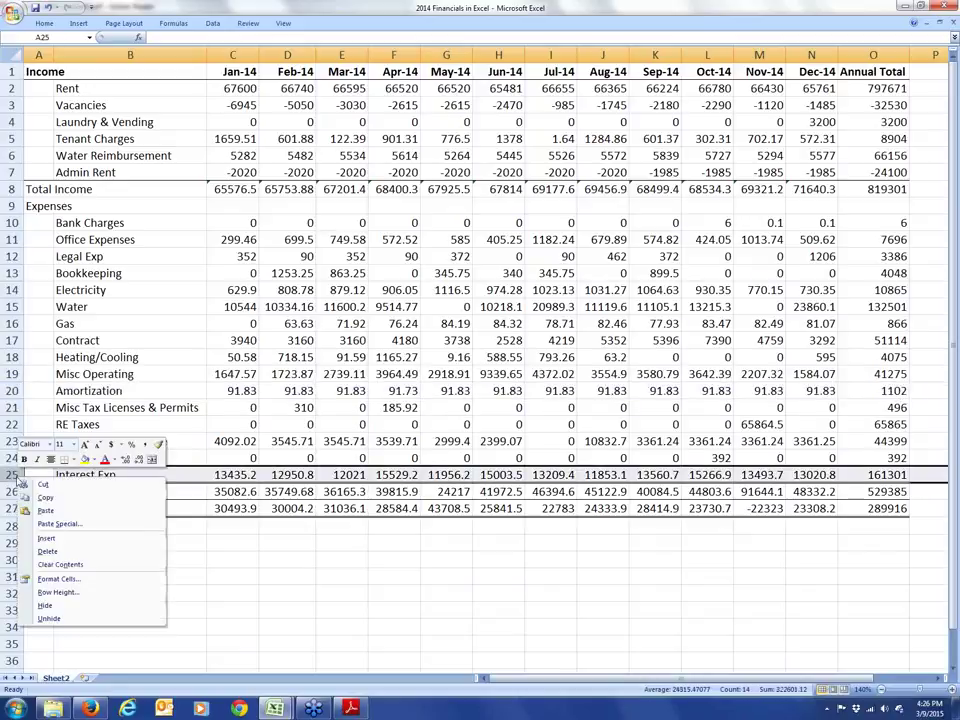
pyautogui.click(48, 551)
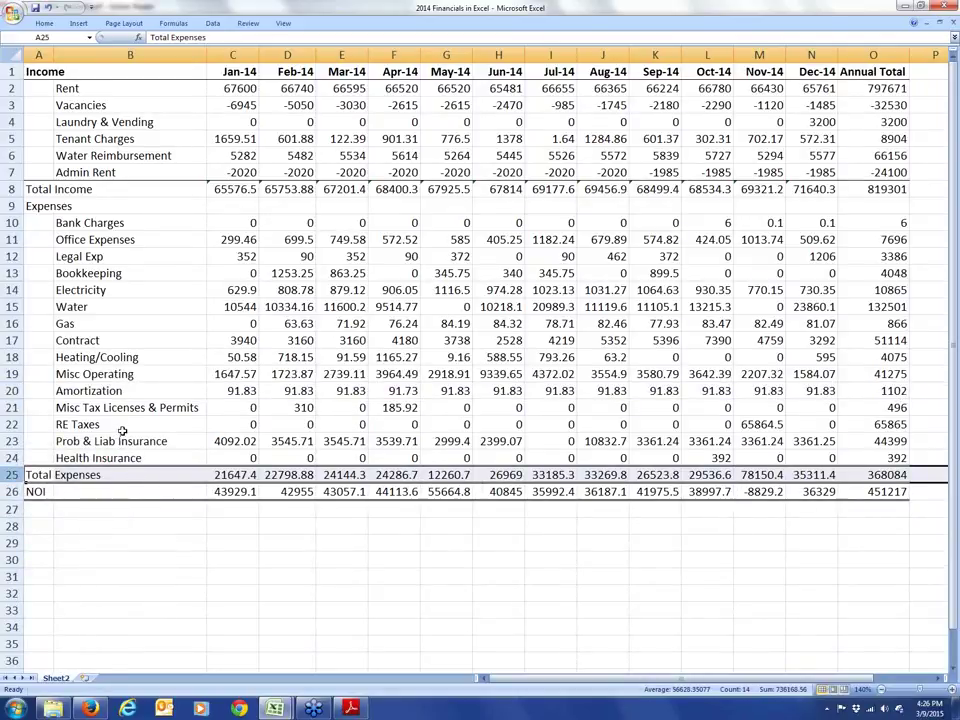
# Step: Recalculate the annual Total Expenses in O25 with AutoSum over O10:O24
pyautogui.click(90, 342)
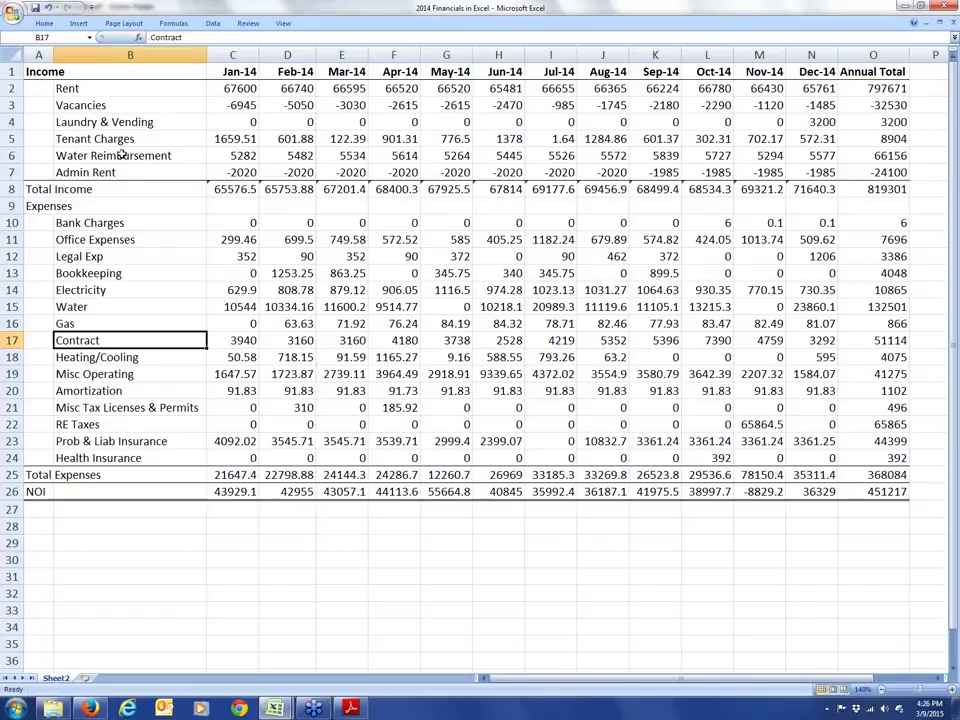
pyautogui.click(891, 475)
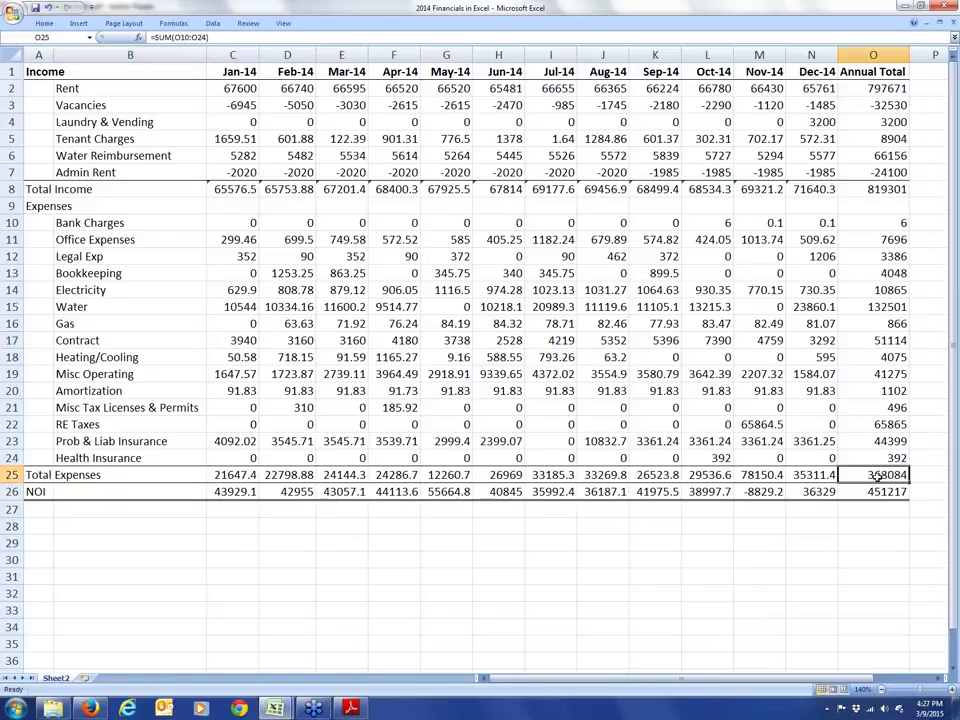
pyautogui.click(176, 23)
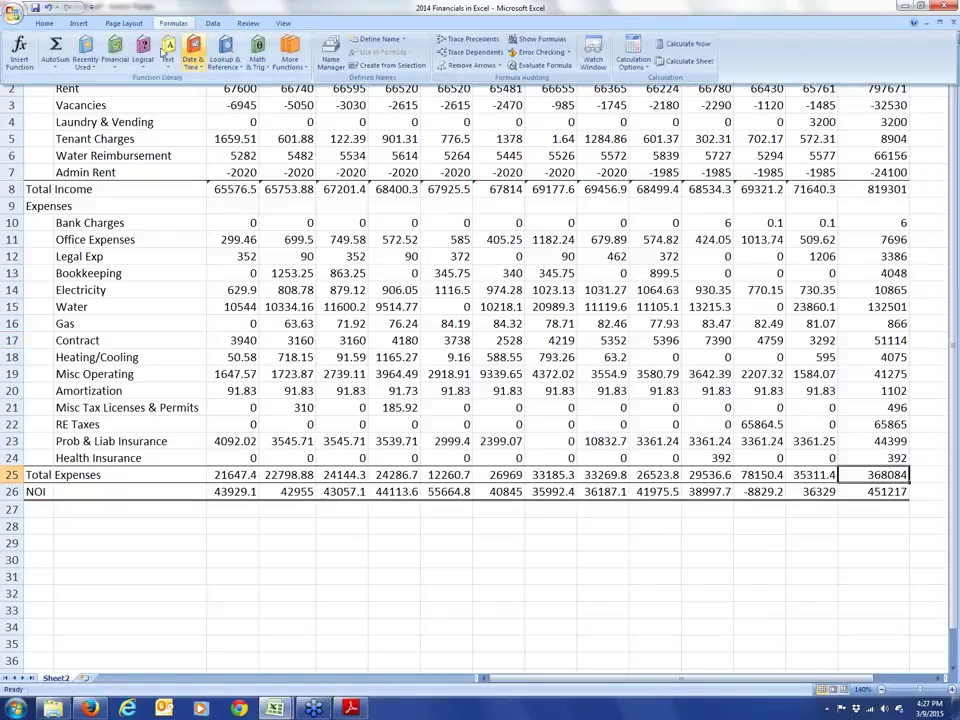
pyautogui.click(48, 40)
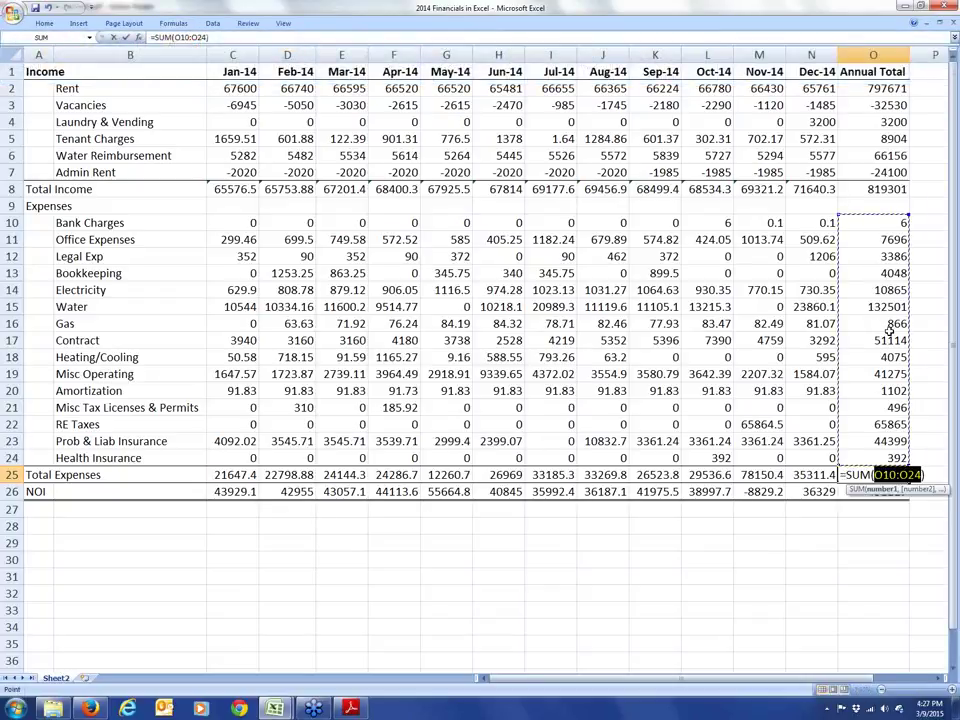
pyautogui.press('Return')
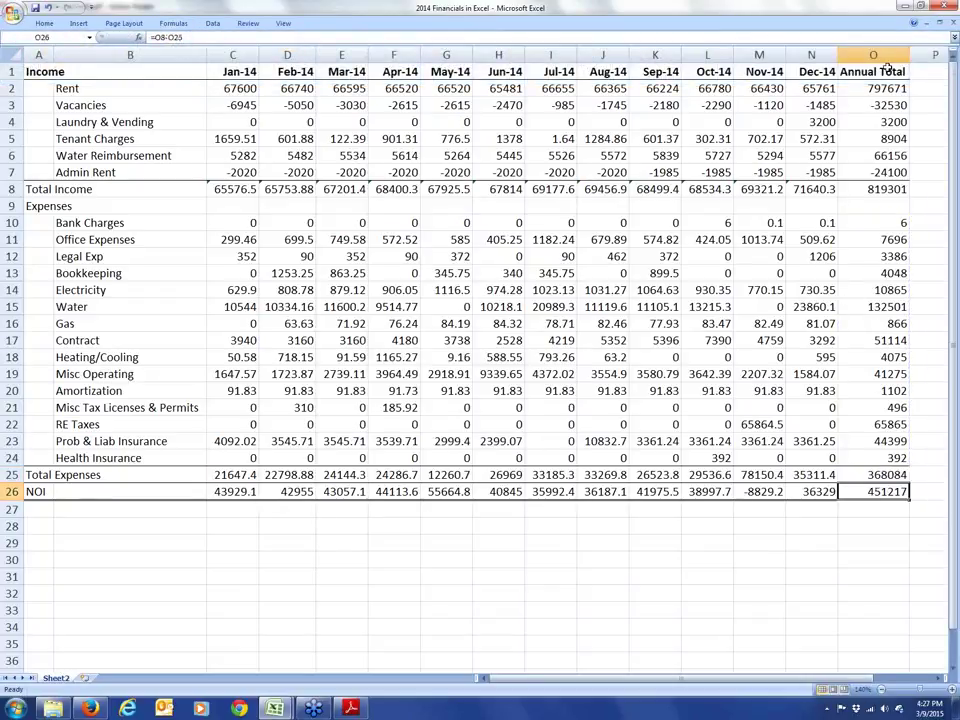
# Step: Recalculate the annual Total Income in O8 with AutoSum over the income rows
pyautogui.click(893, 190)
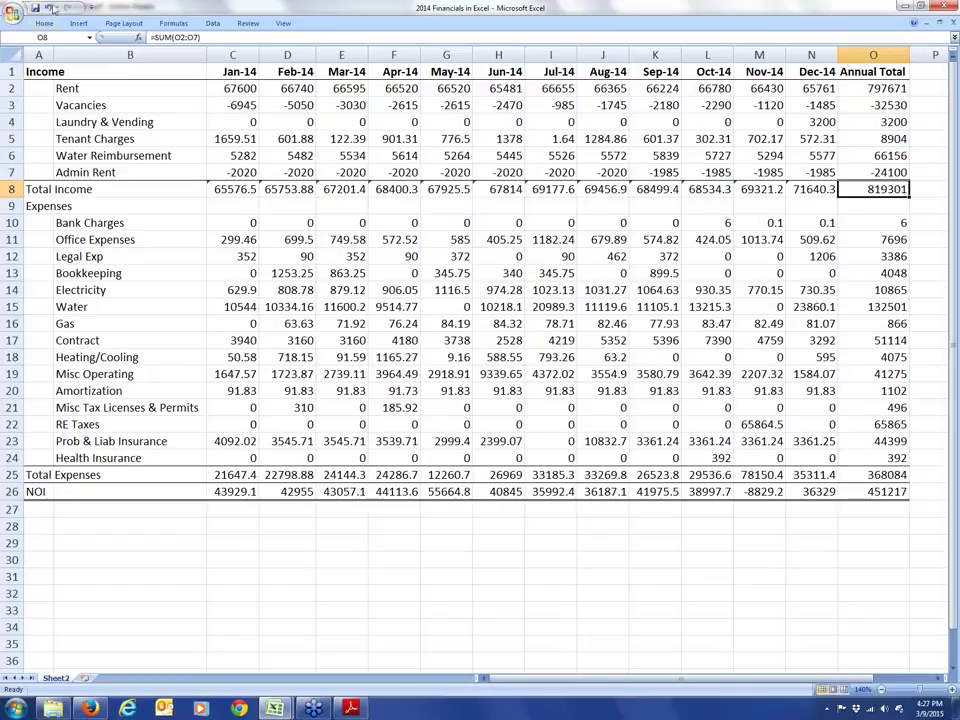
pyautogui.click(173, 23)
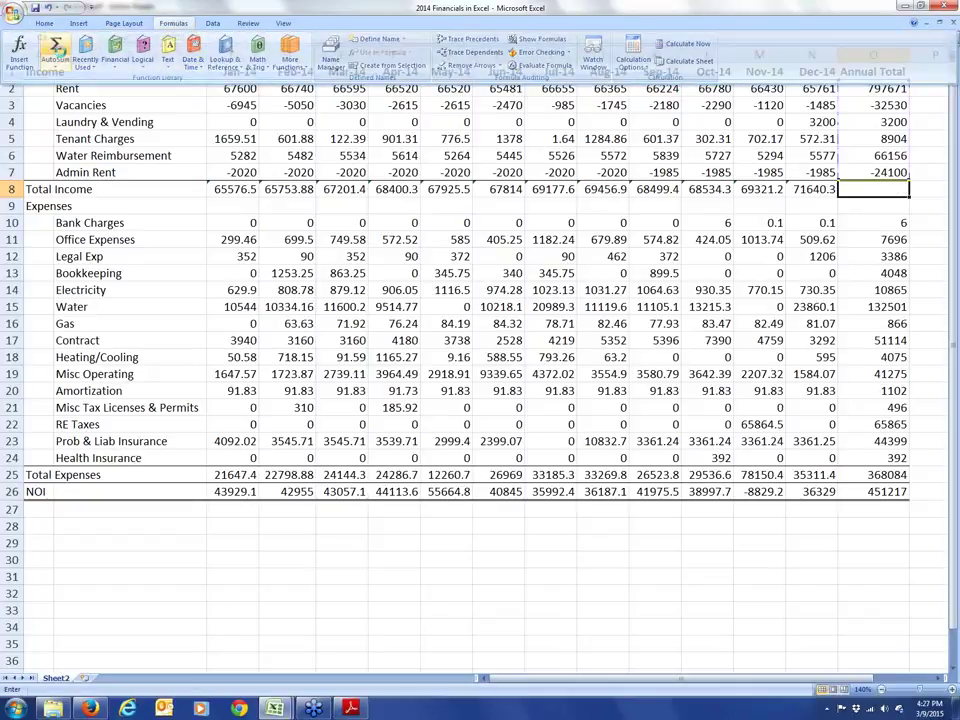
pyautogui.click(56, 50)
pyautogui.press('Return')
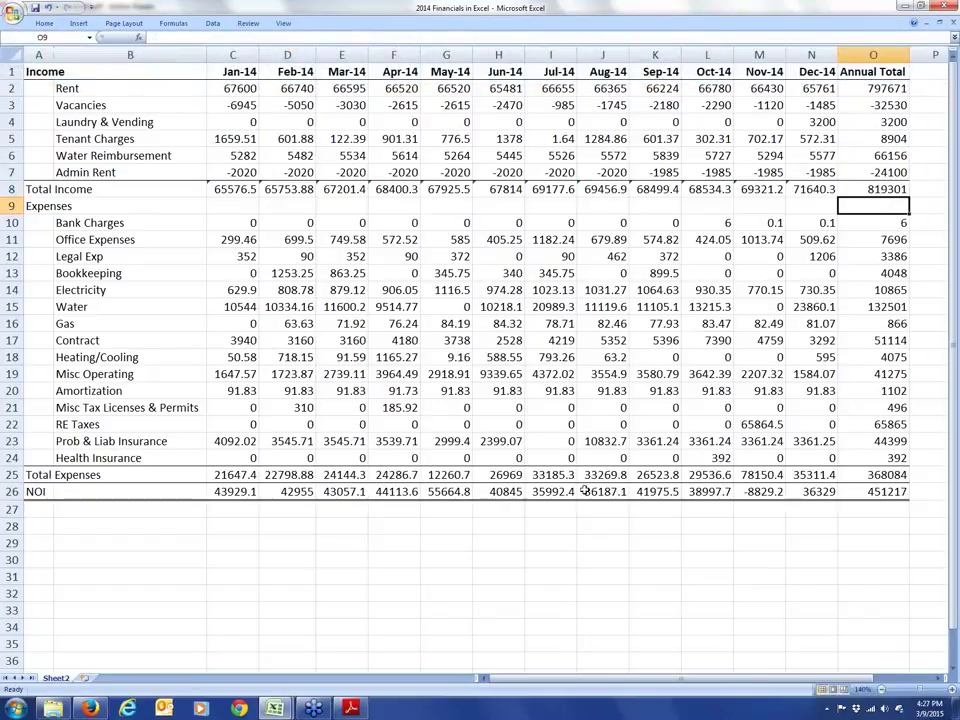
# Step: Fill the NOI row from column B through the Annual Total with yellow, and select the annual NOI cell
pyautogui.click(873, 492)
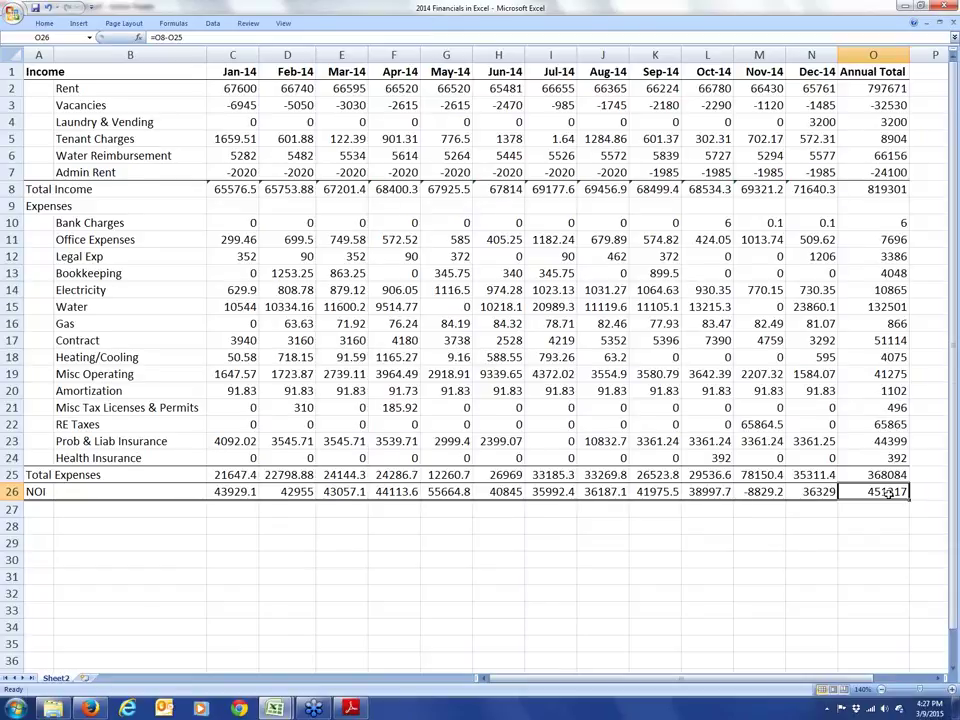
pyautogui.scroll(-2, 888, 493)
pyautogui.scroll(1, 888, 494)
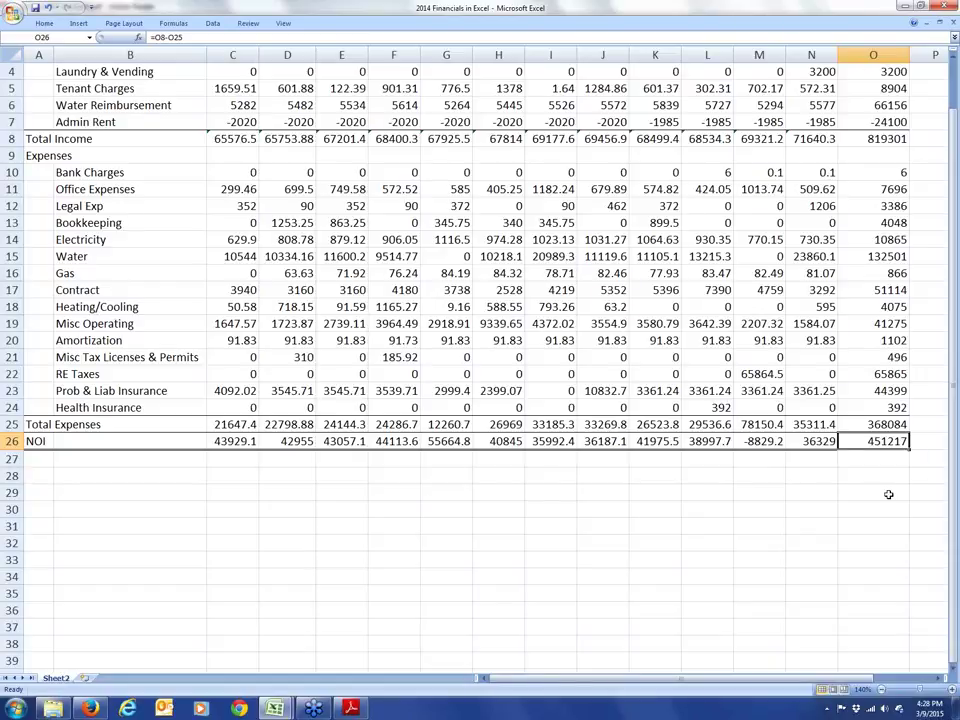
pyautogui.click(14, 441)
pyautogui.hotkey('ctrl', 'v')
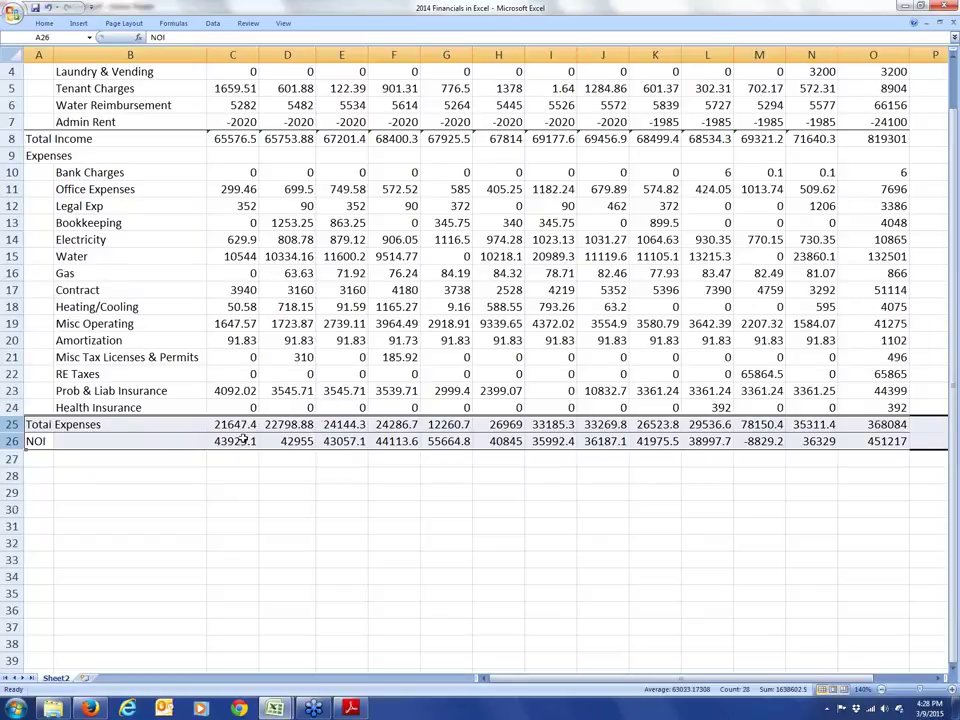
pyautogui.moveTo(141, 441); pyautogui.dragTo(905, 441)
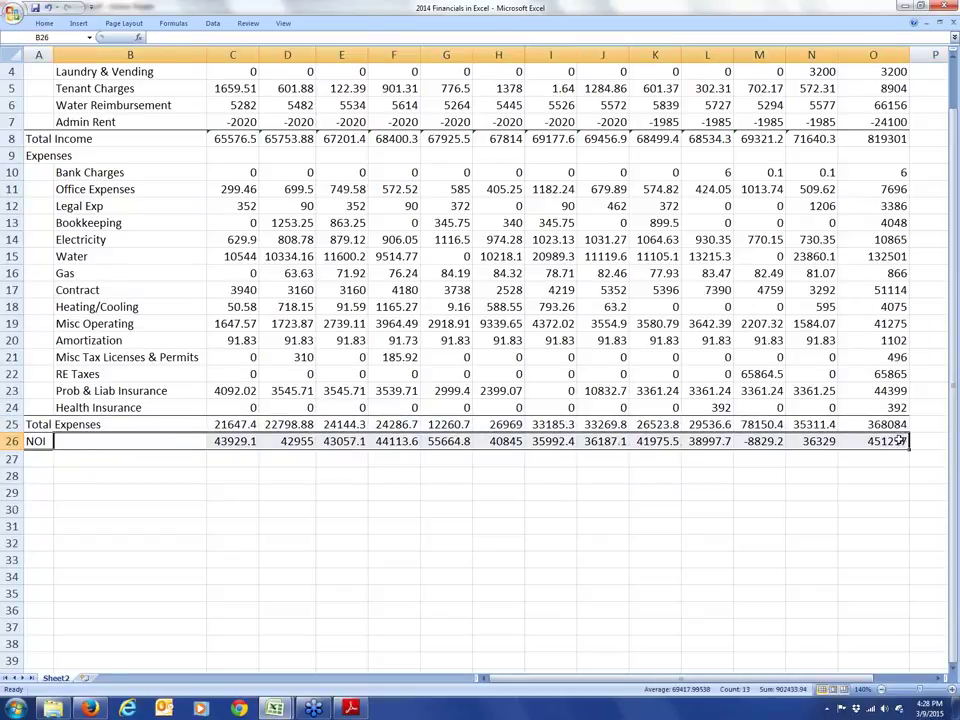
pyautogui.rightClick(730, 441)
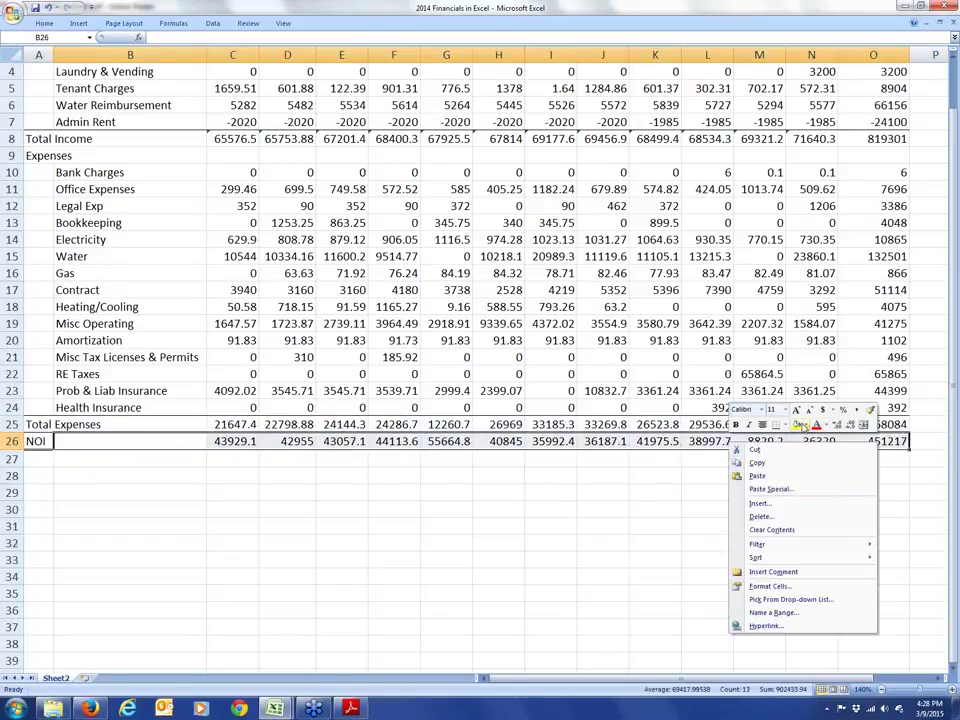
pyautogui.click(797, 424)
pyautogui.click(550, 542)
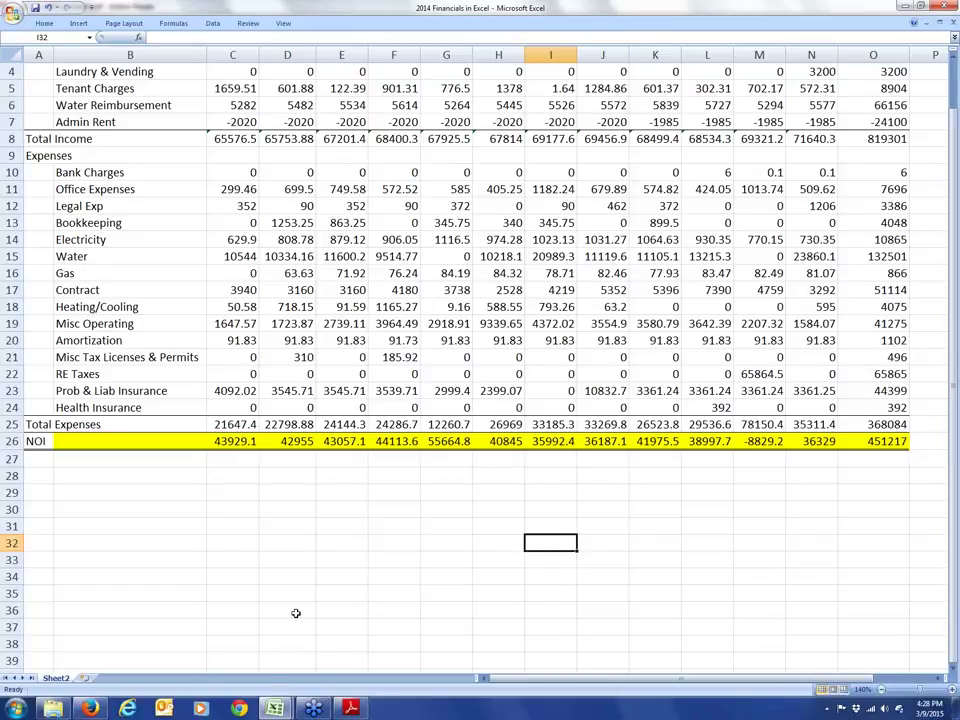
pyautogui.scroll(1, 204, 250)
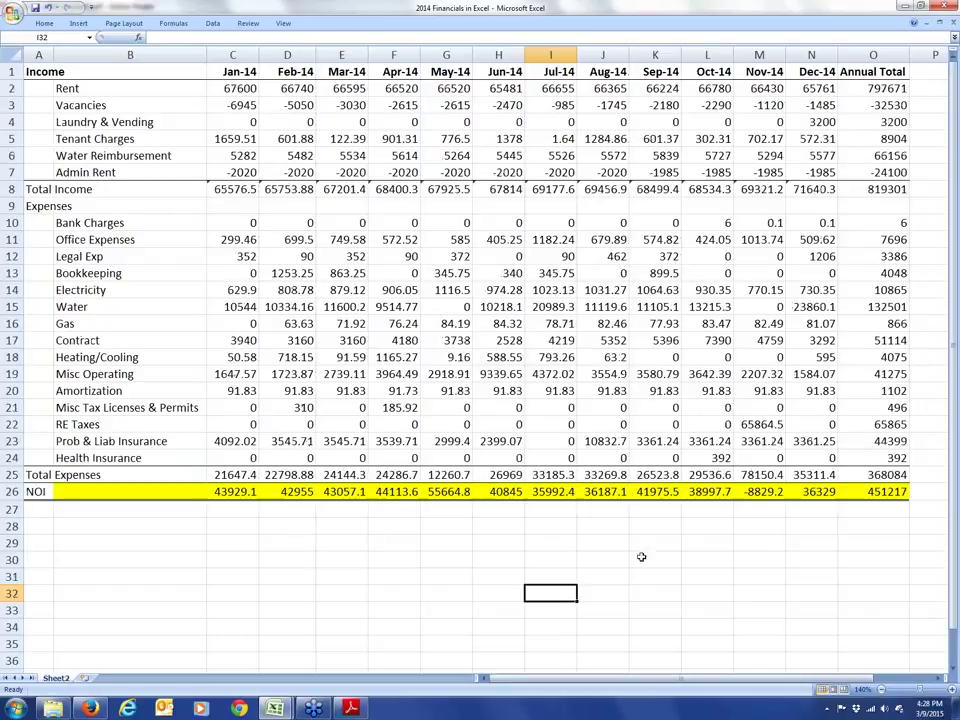
pyautogui.click(876, 495)
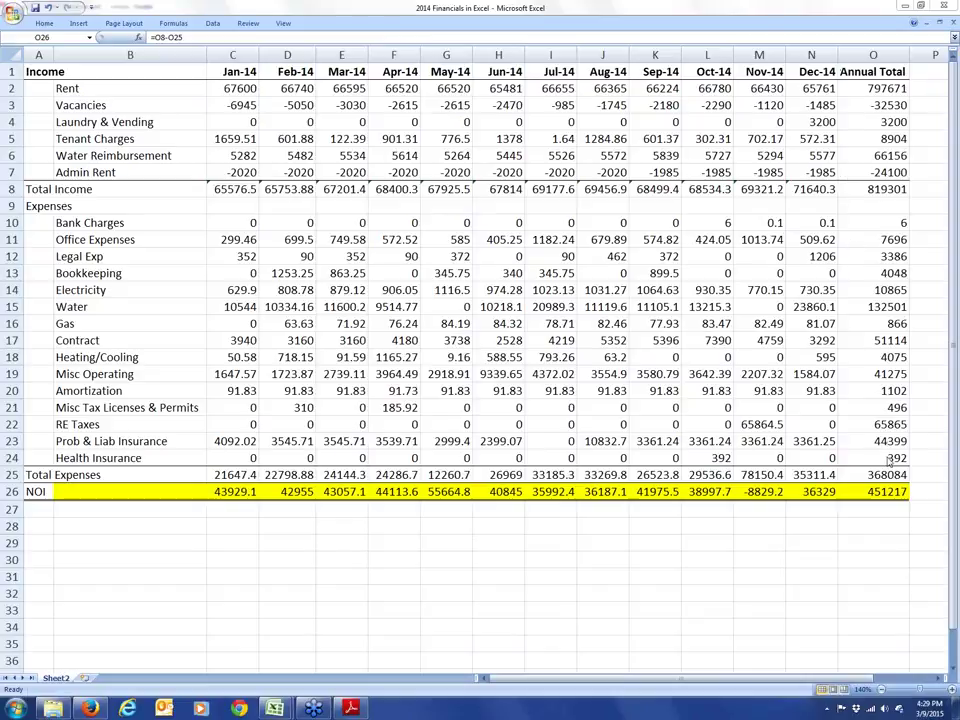
pyautogui.click(884, 500)
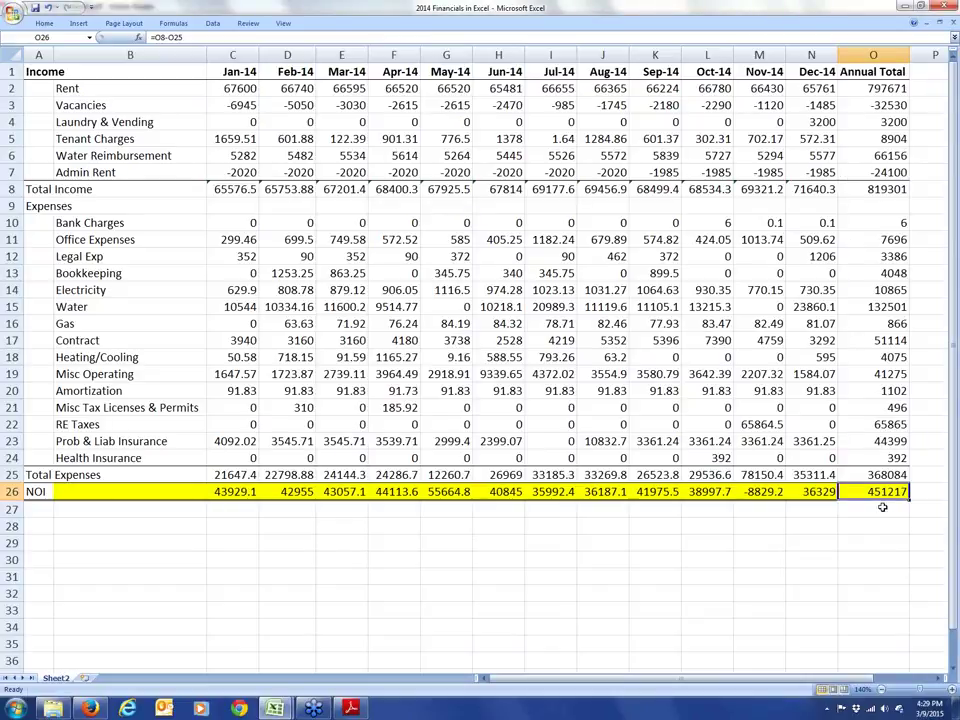
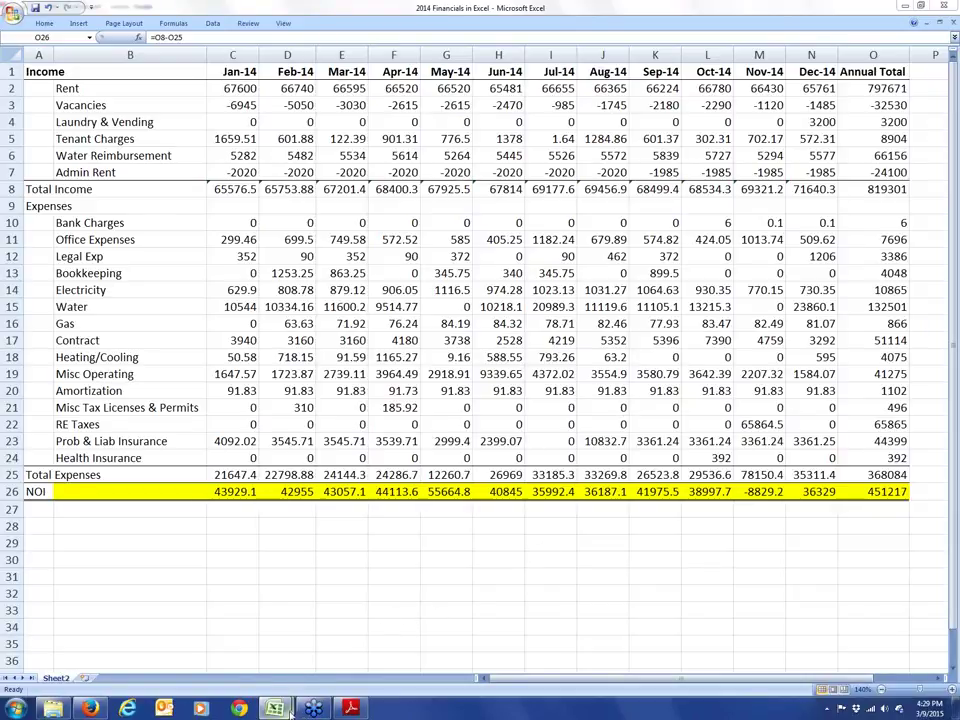
# Step: Switch to the lcfapro1 workbook, open its Input Data screen and set the property type to Multi-Family
pyautogui.moveTo(276, 710)
pyautogui.click(259, 675)
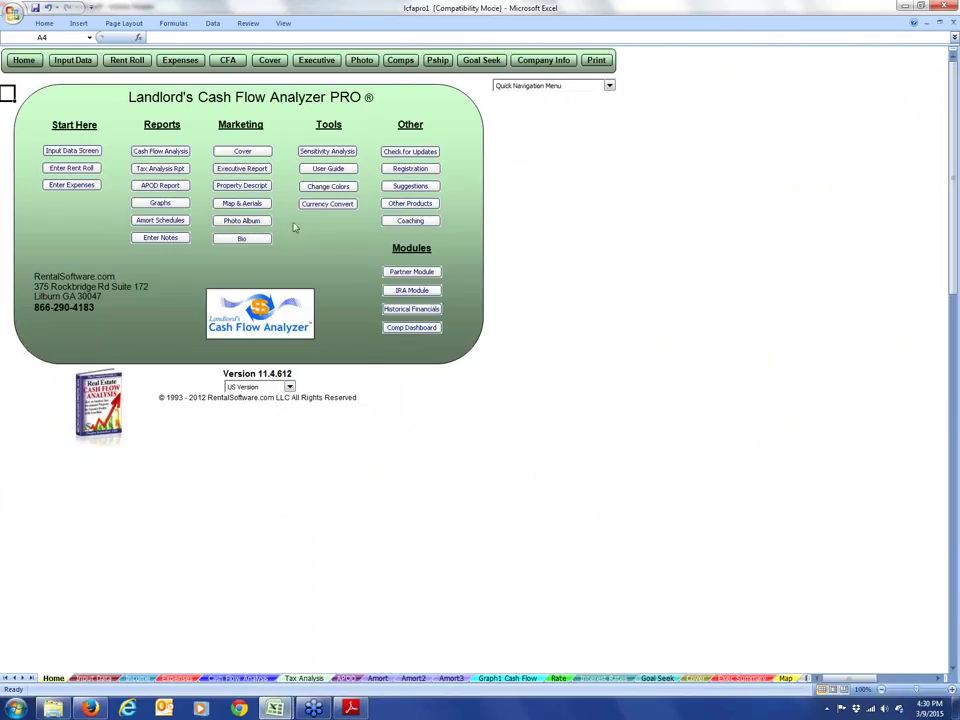
pyautogui.click(84, 62)
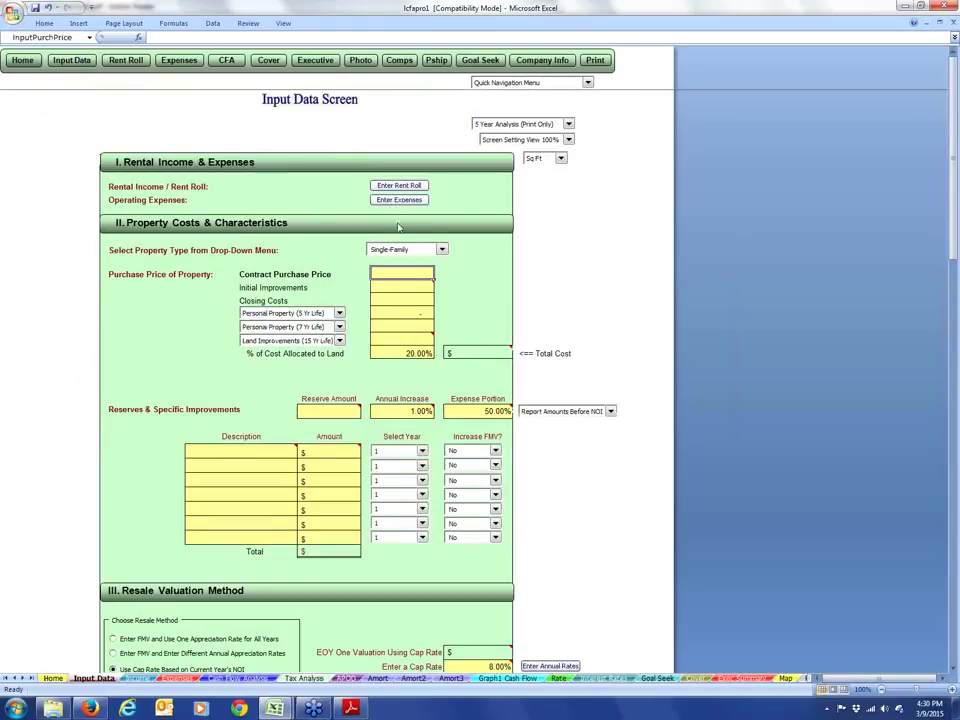
pyautogui.click(436, 250)
pyautogui.click(440, 266)
# Step: Switch to the Tropicana OM (Sanford) PDF in Adobe Reader and examine the sales comparables' price charts, map and property details
pyautogui.click(350, 708)
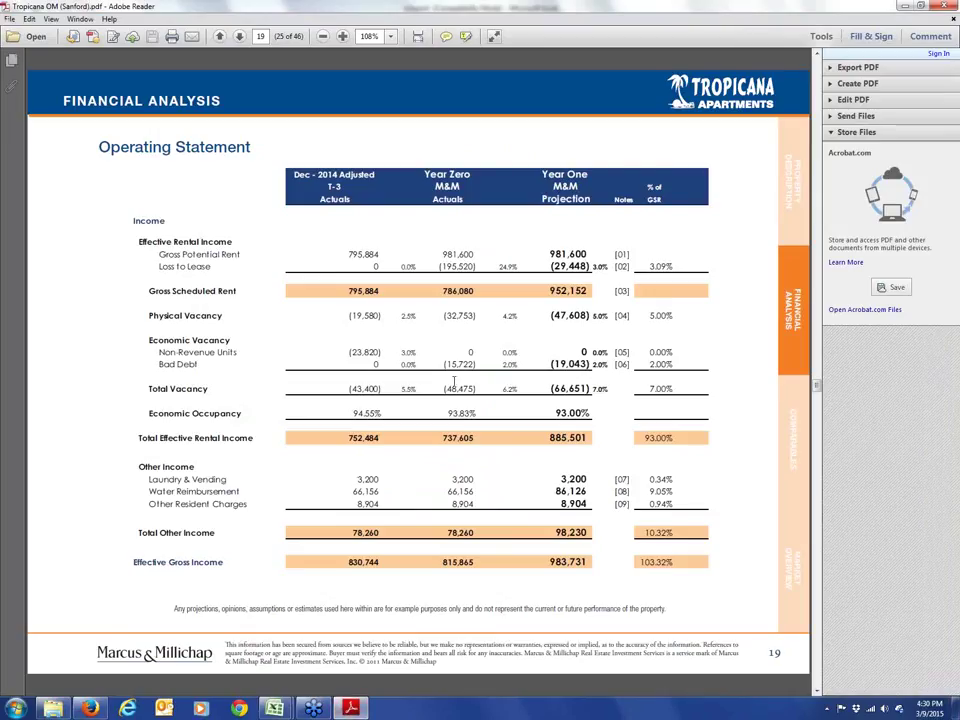
pyautogui.scroll(-5, 455, 390)
pyautogui.scroll(-6, 455, 390)
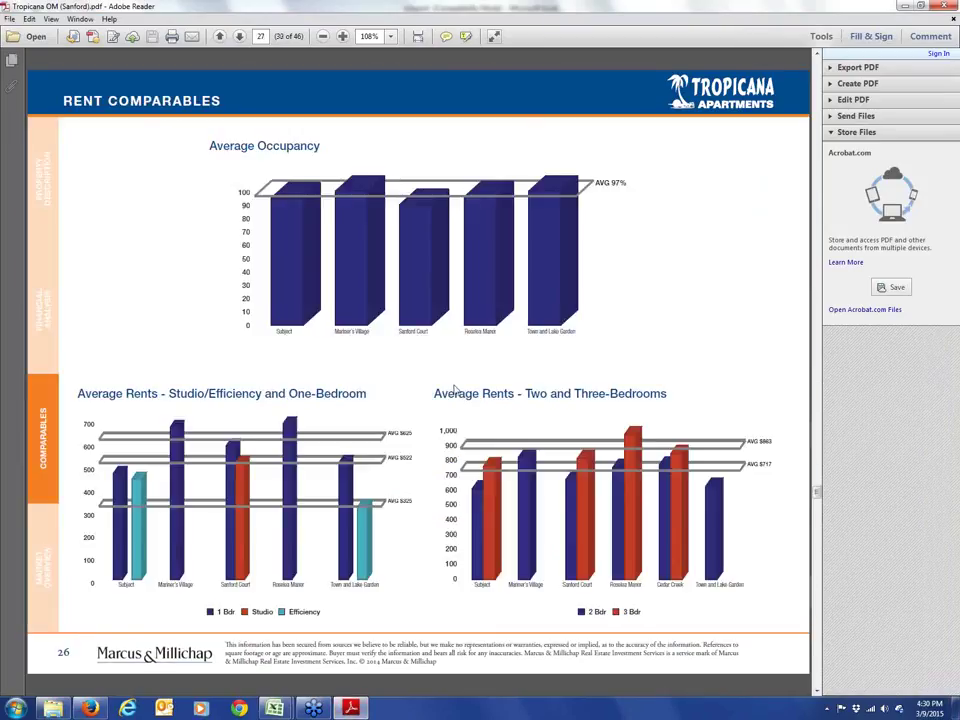
pyautogui.scroll(-1, 453, 388)
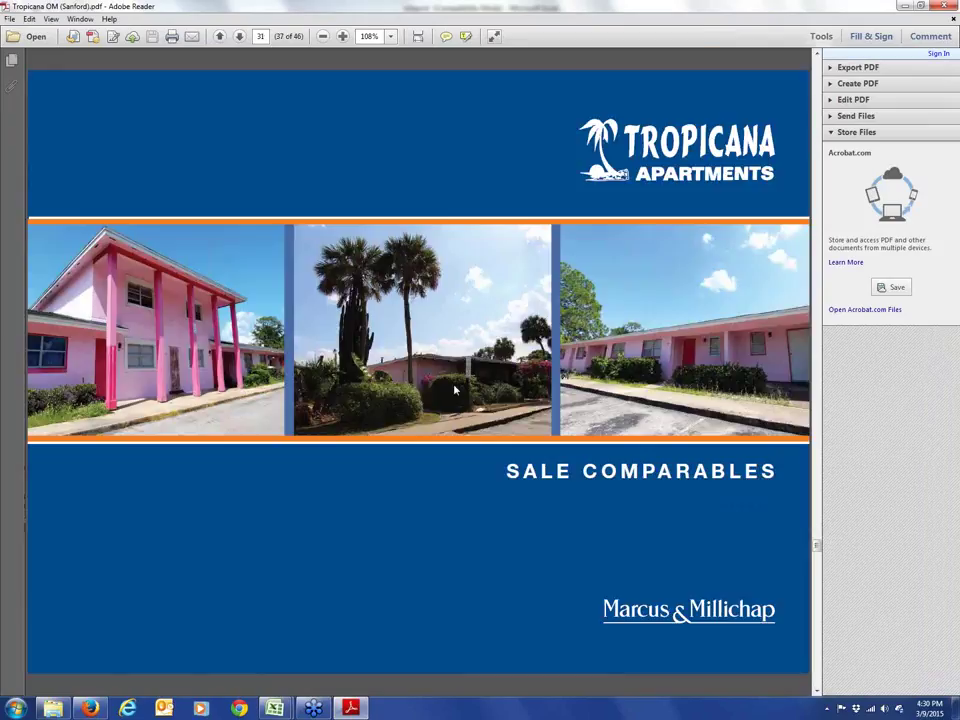
pyautogui.scroll(-1, 455, 386)
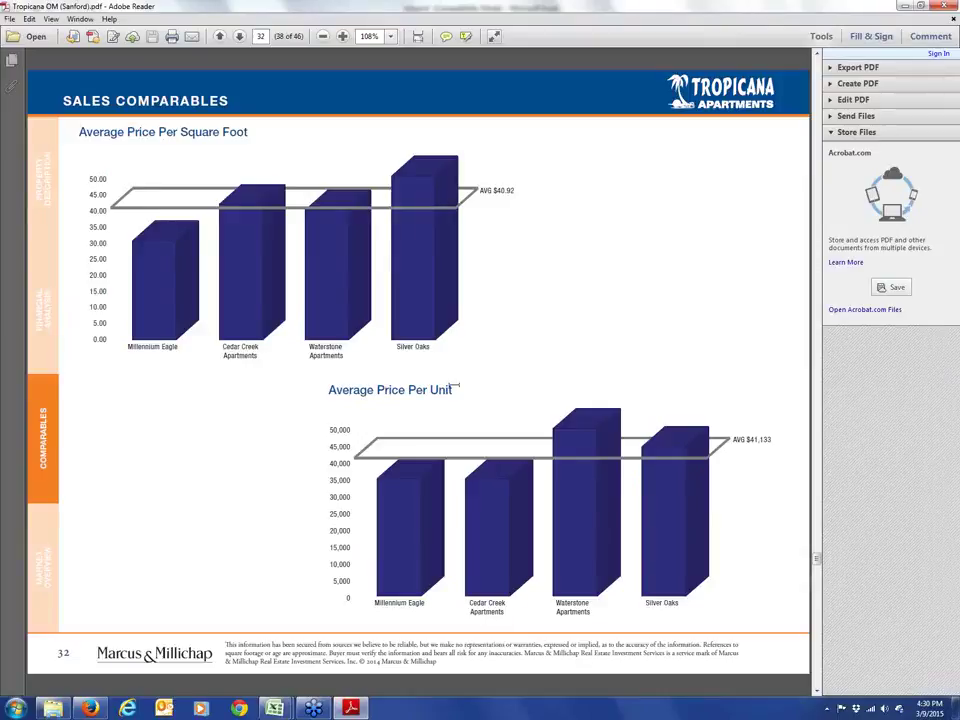
pyautogui.scroll(-1, 455, 386)
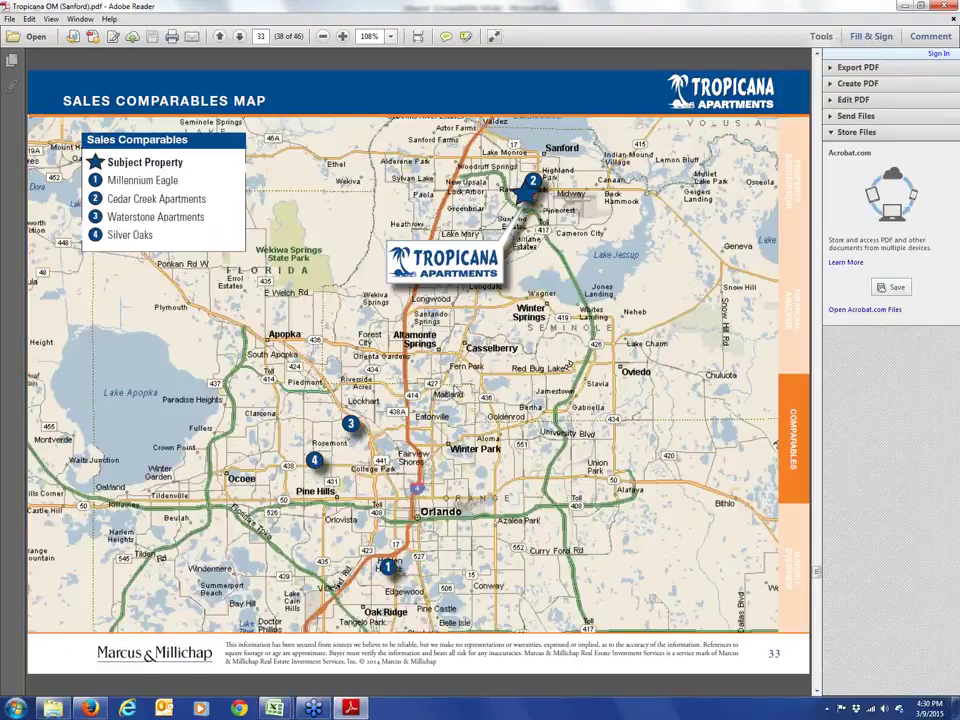
pyautogui.scroll(-1, 454, 388)
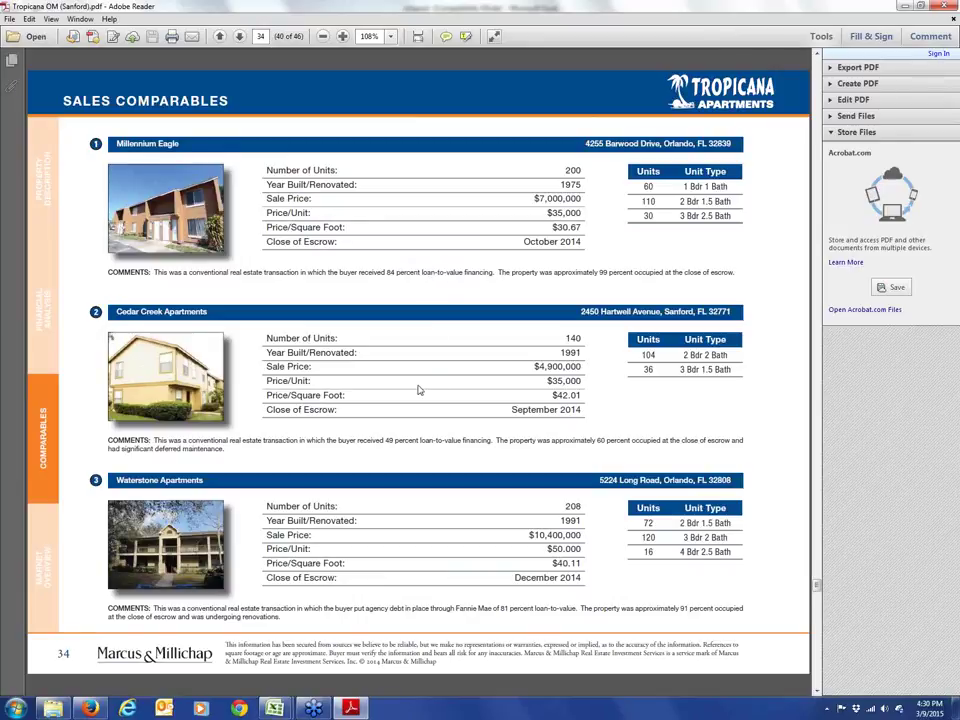
pyautogui.scroll(-2, 419, 390)
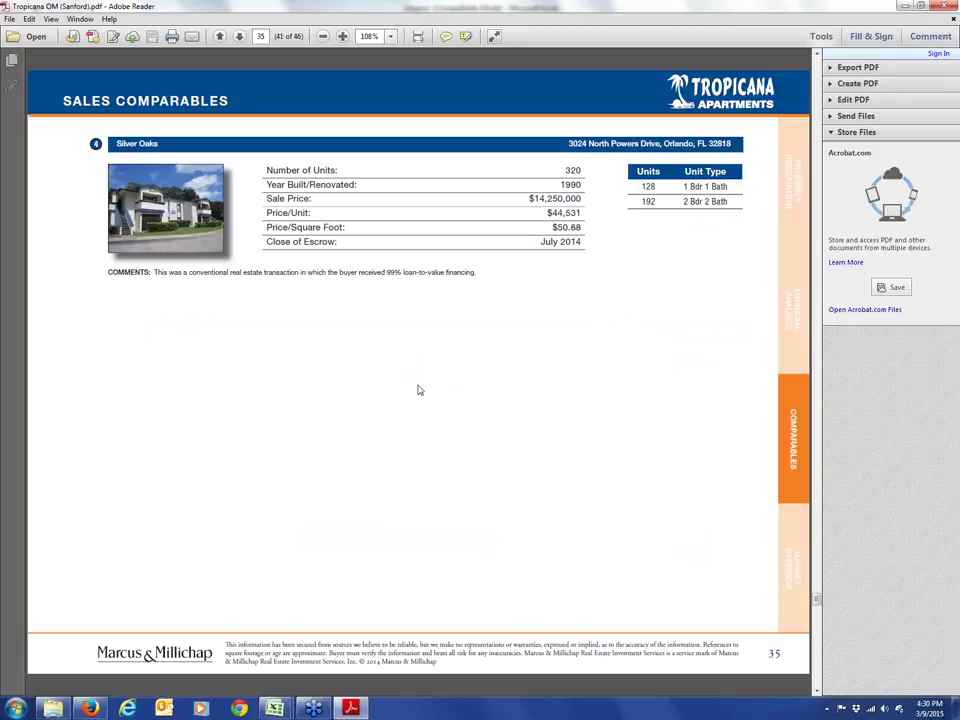
pyautogui.scroll(2, 419, 390)
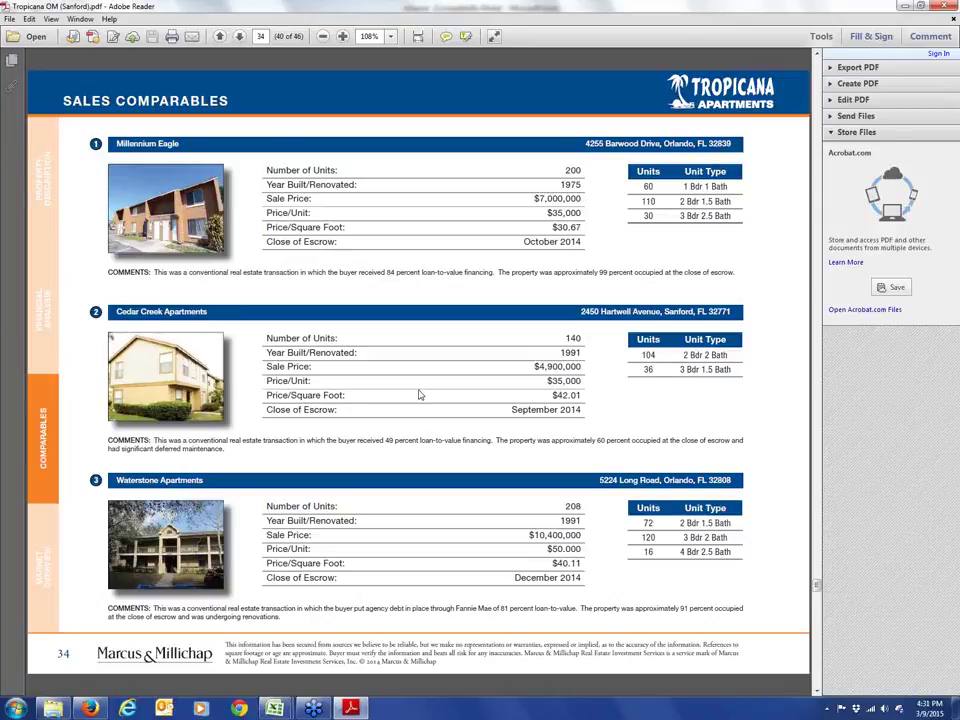
pyautogui.scroll(1, 420, 395)
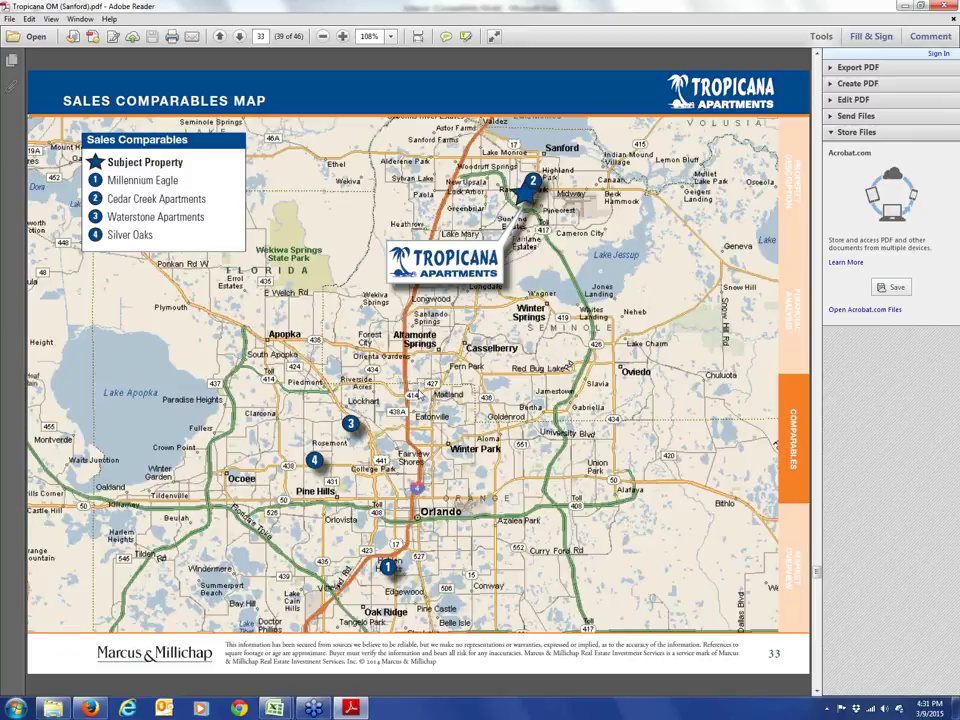
pyautogui.scroll(1, 420, 395)
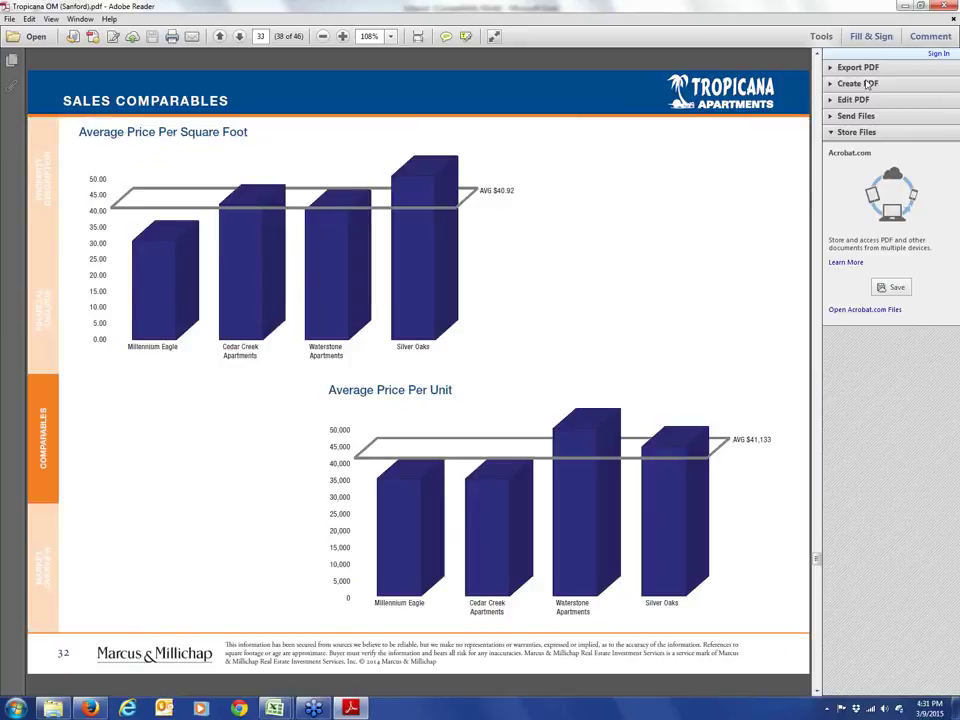
# Step: Return to the lcfapro1 workbook in Excel and set the cap rate for the resale valuation to 7%
pyautogui.hotkey('alt', 'Tab')
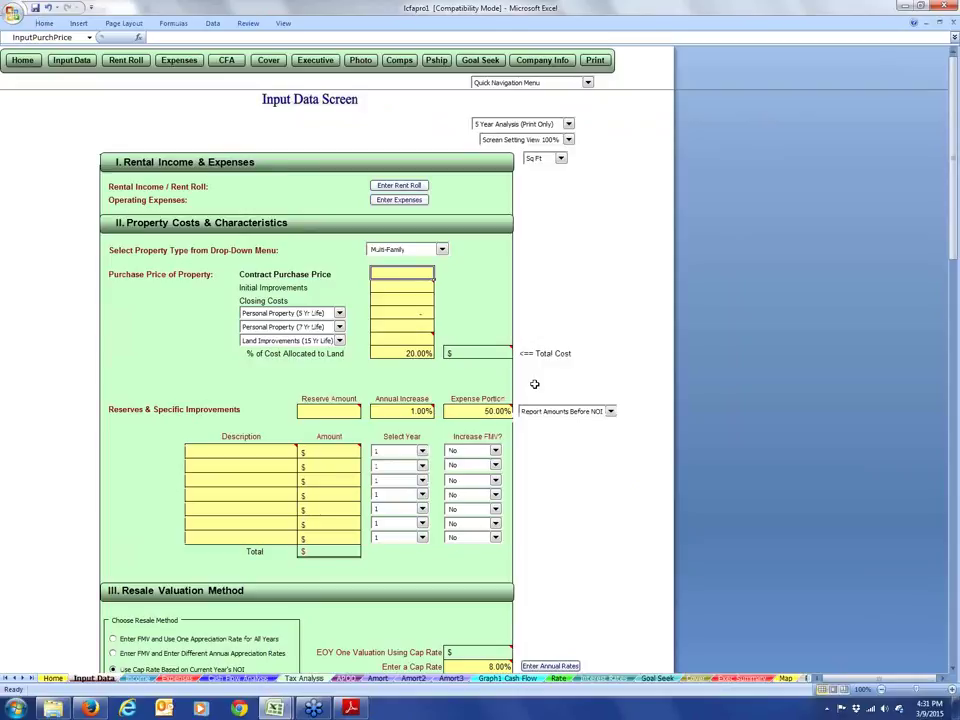
pyautogui.scroll(-5, 468, 450)
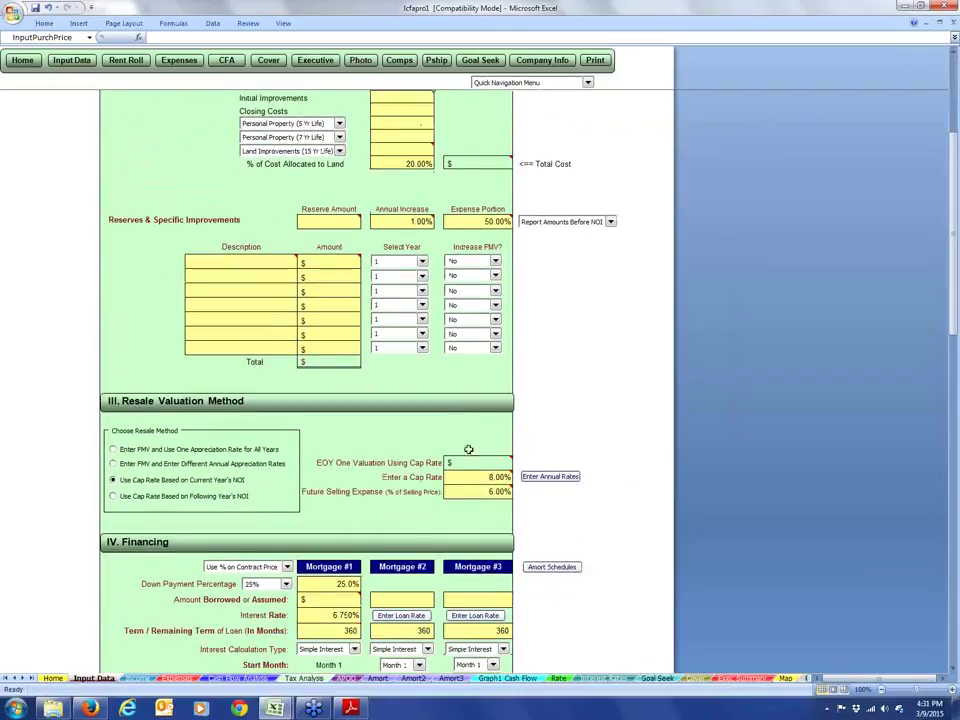
pyautogui.click(480, 477)
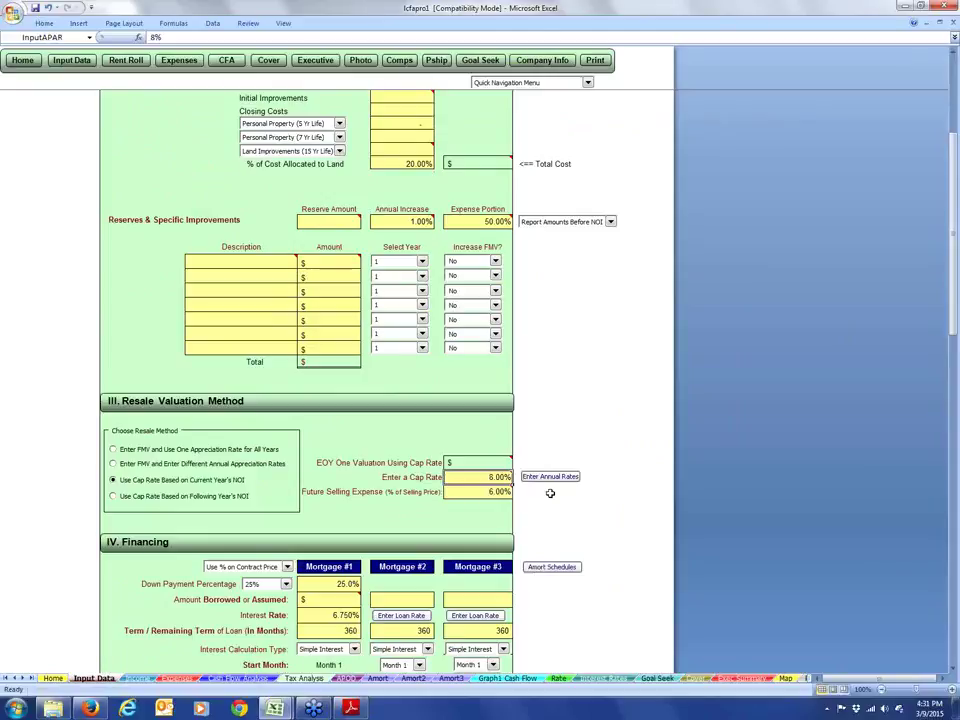
pyautogui.write('7')
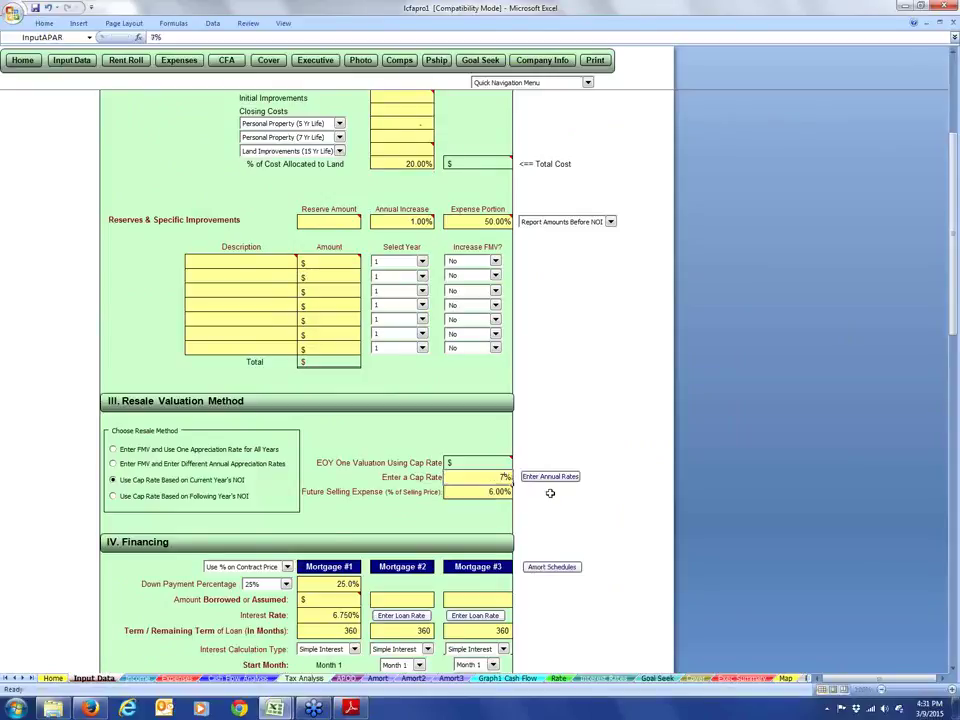
pyautogui.press('Return')
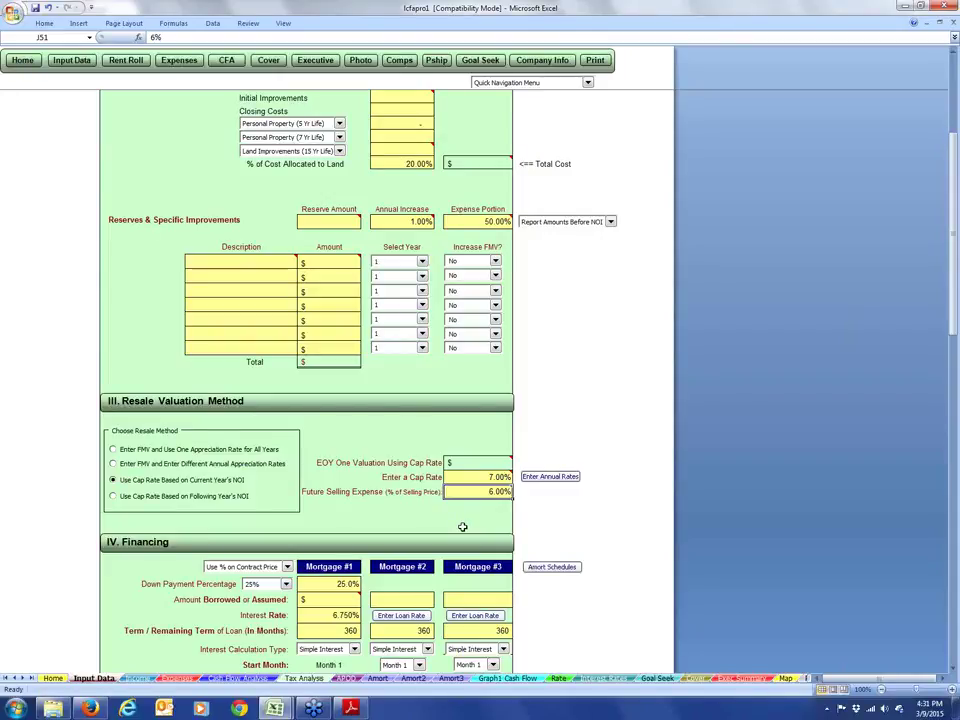
# Step: Set the Mortgage #1 interest rate to 4.5% in the Financing section
pyautogui.scroll(-5, 462, 526)
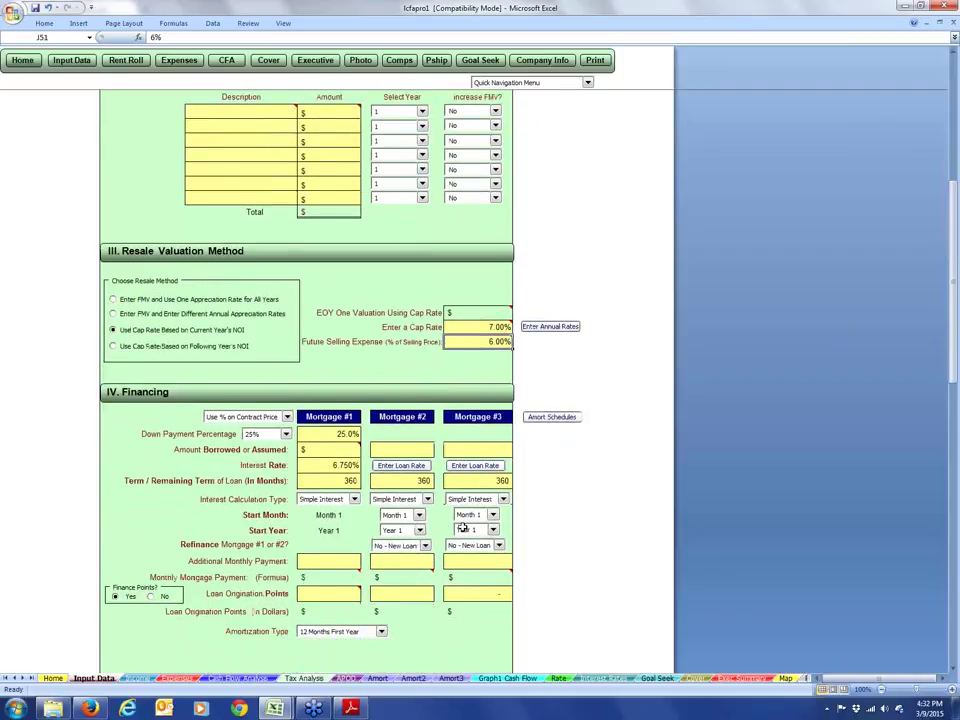
pyautogui.click(345, 346)
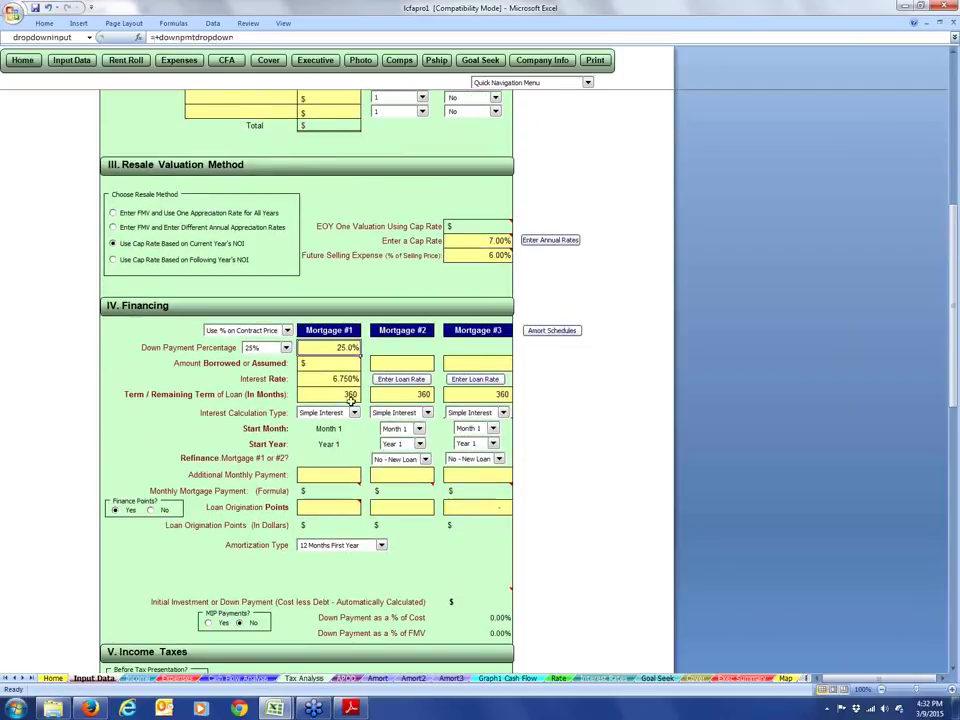
pyautogui.click(345, 379)
pyautogui.write('4.5')
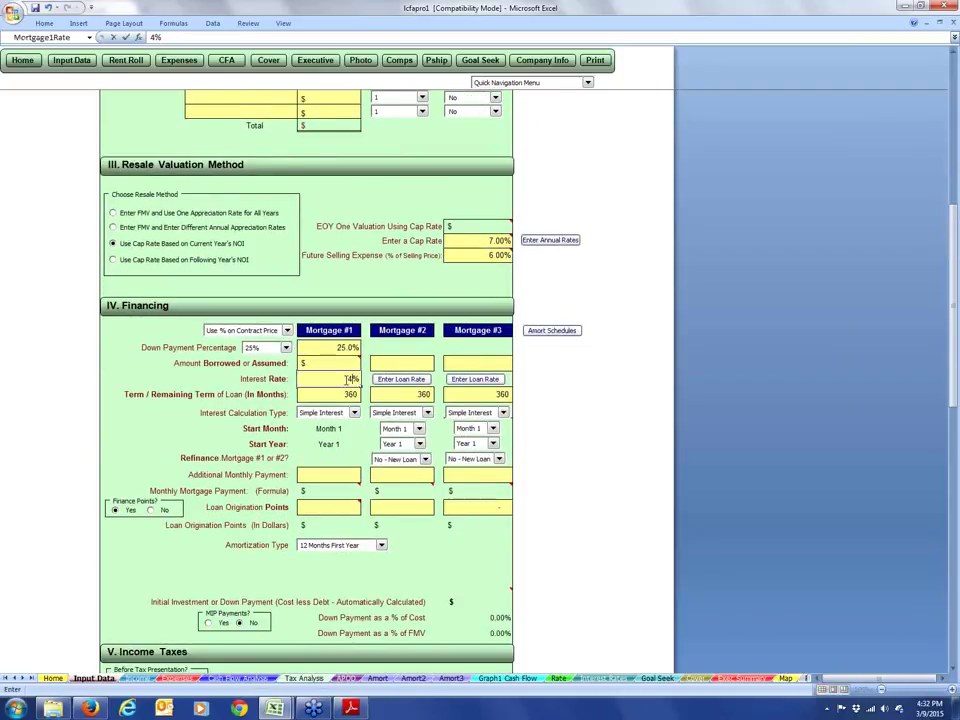
pyautogui.press('Return')
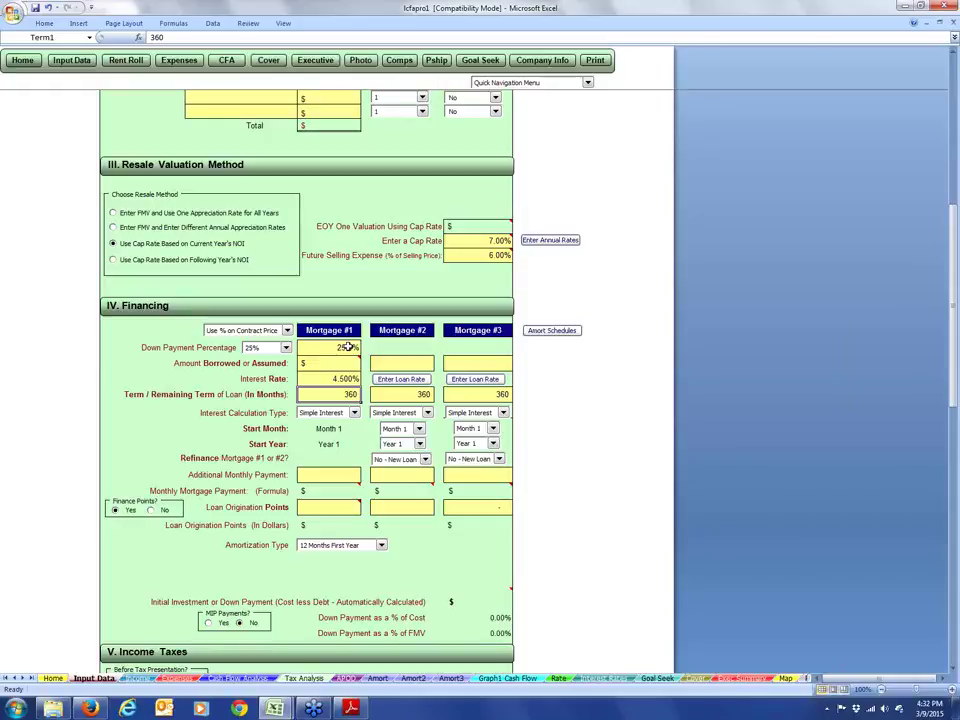
# Step: Set the Mortgage #1 loan term to 300 months
pyautogui.click(346, 347)
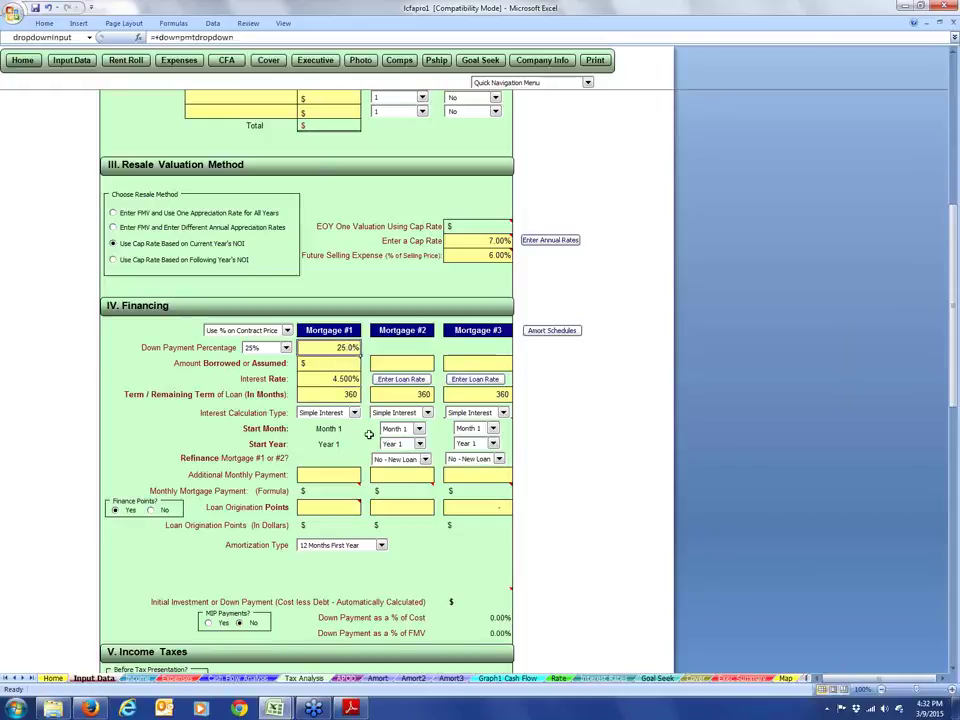
pyautogui.press('Down')
pyautogui.press('Down')
pyautogui.press('Down')
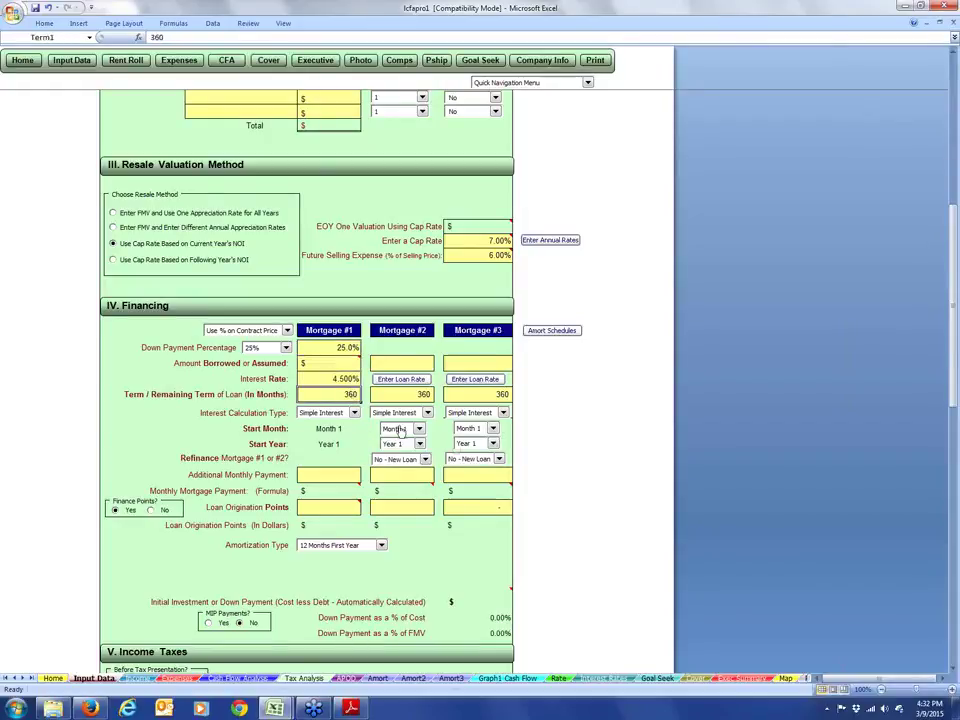
pyautogui.write('300')
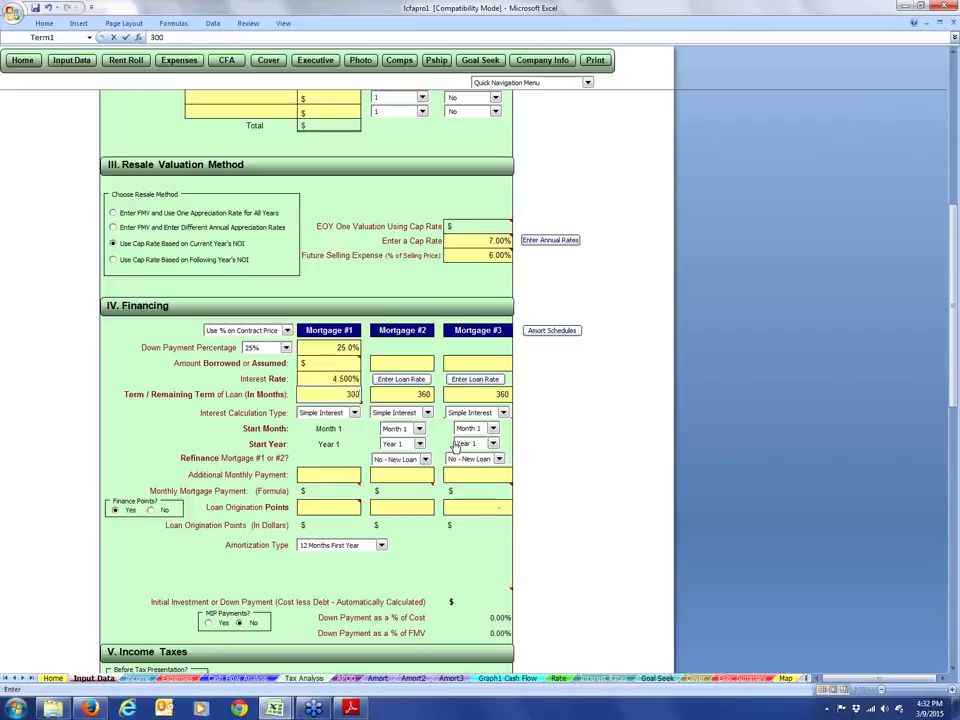
pyautogui.press('Return')
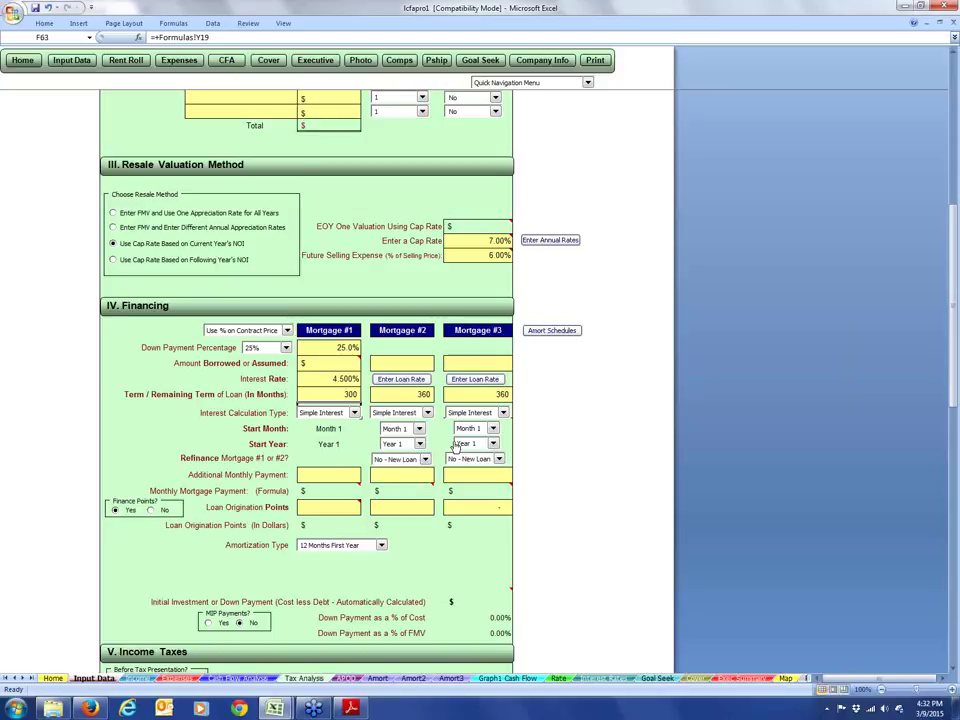
pyautogui.scroll(9, 455, 447)
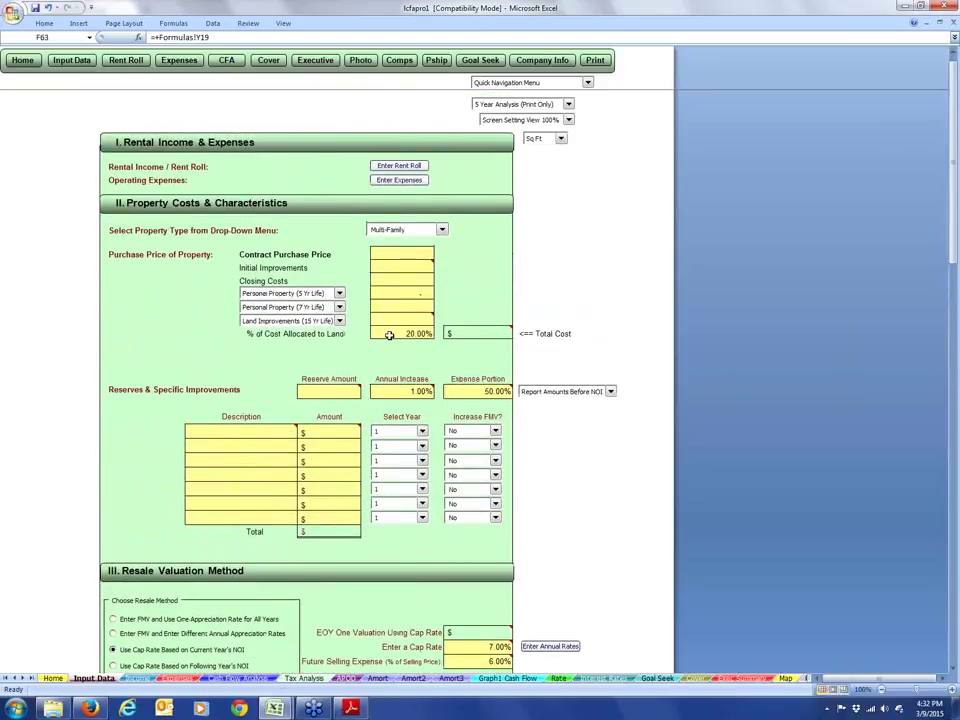
pyautogui.click(403, 255)
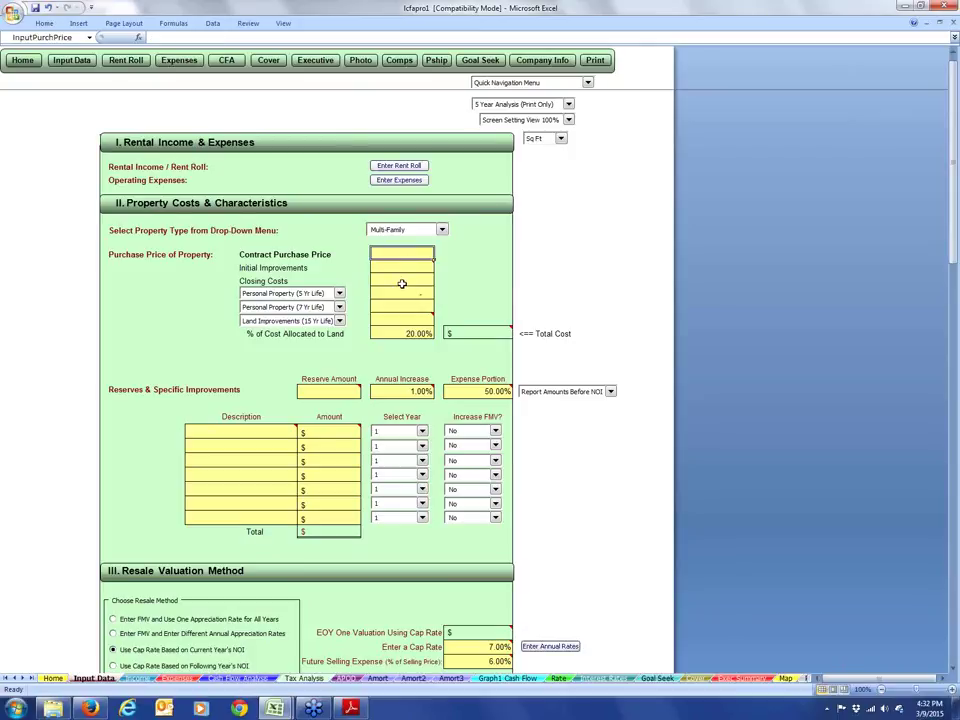
pyautogui.click(402, 282)
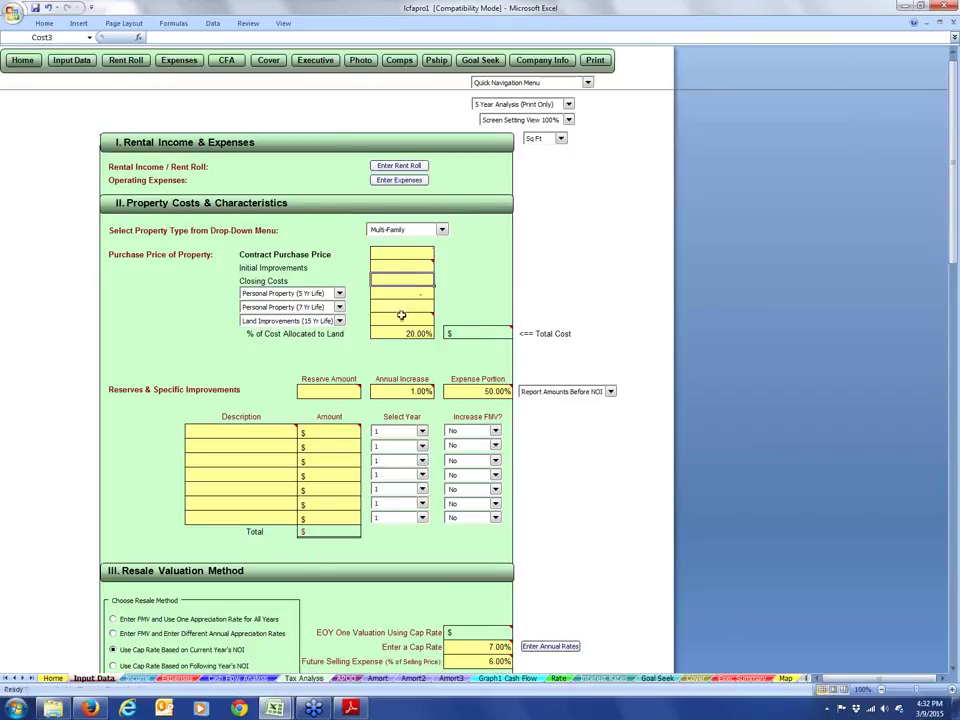
pyautogui.moveTo(400, 318)
pyautogui.click(406, 269)
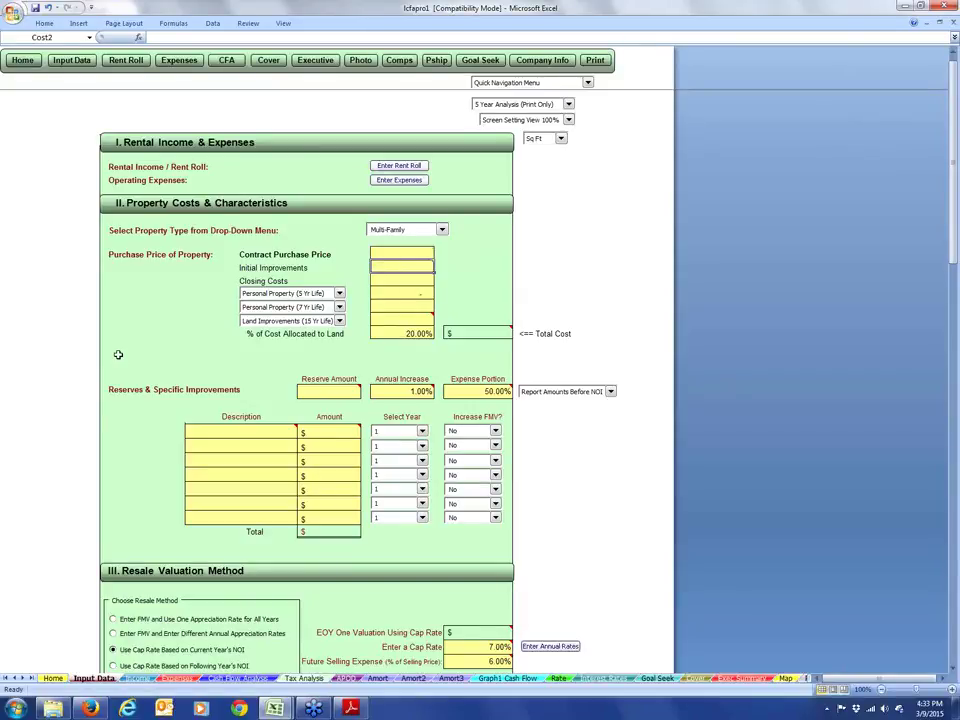
# Step: Open the Rent Roll screen, and look up the Rent Roll Summary page in the Tropicana OM (Sanford) PDF in Adobe Reader
pyautogui.click(126, 60)
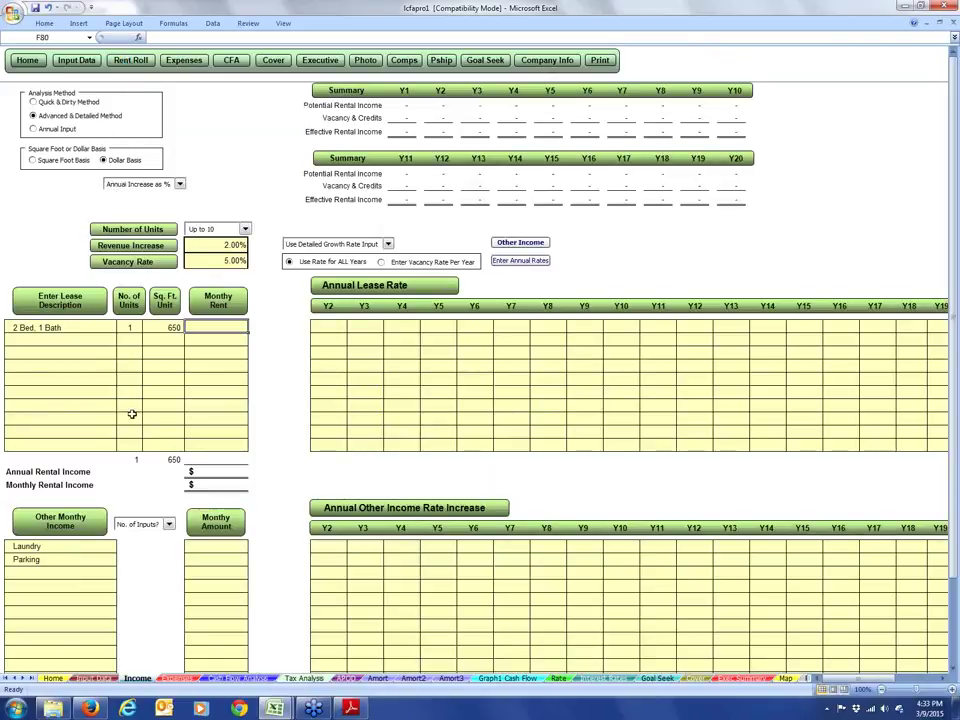
pyautogui.click(349, 709)
pyautogui.scroll(5, 380, 390)
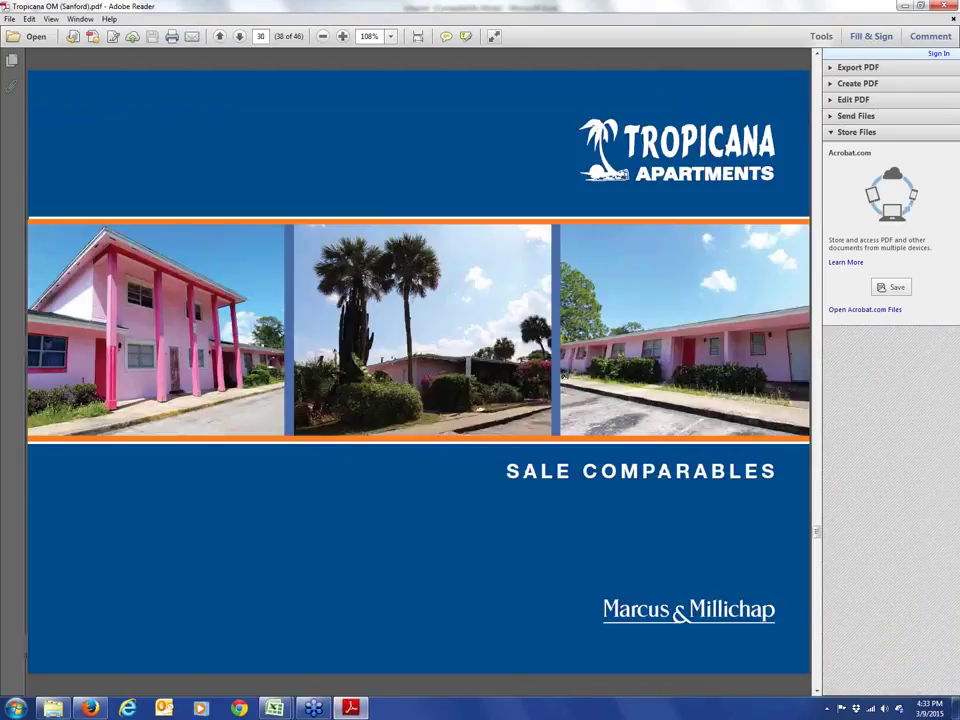
pyautogui.scroll(6, 392, 360)
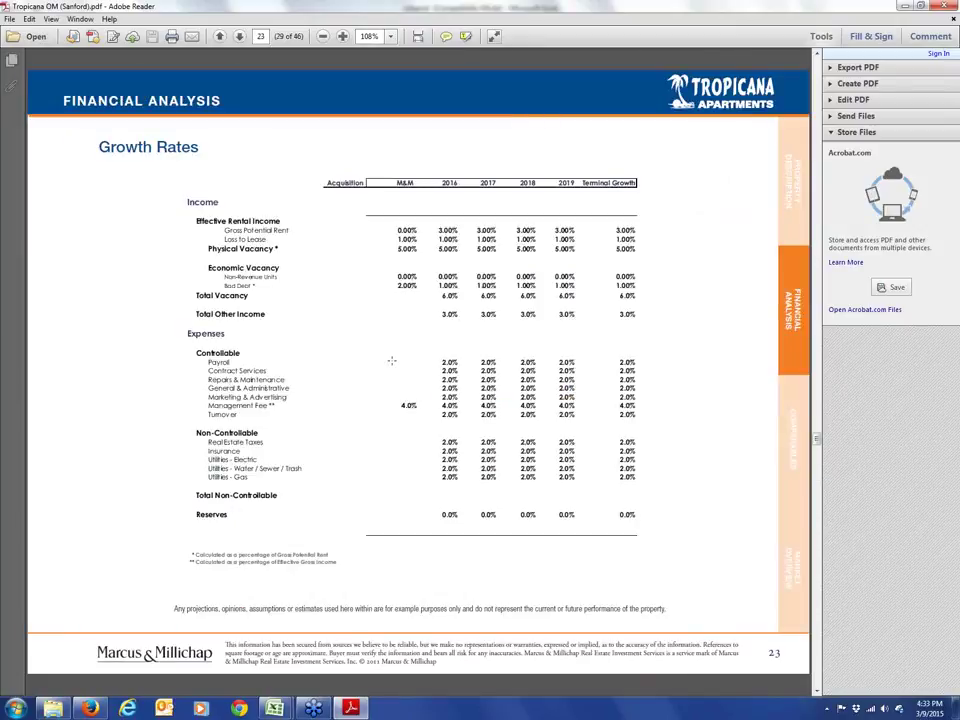
pyautogui.scroll(4, 392, 360)
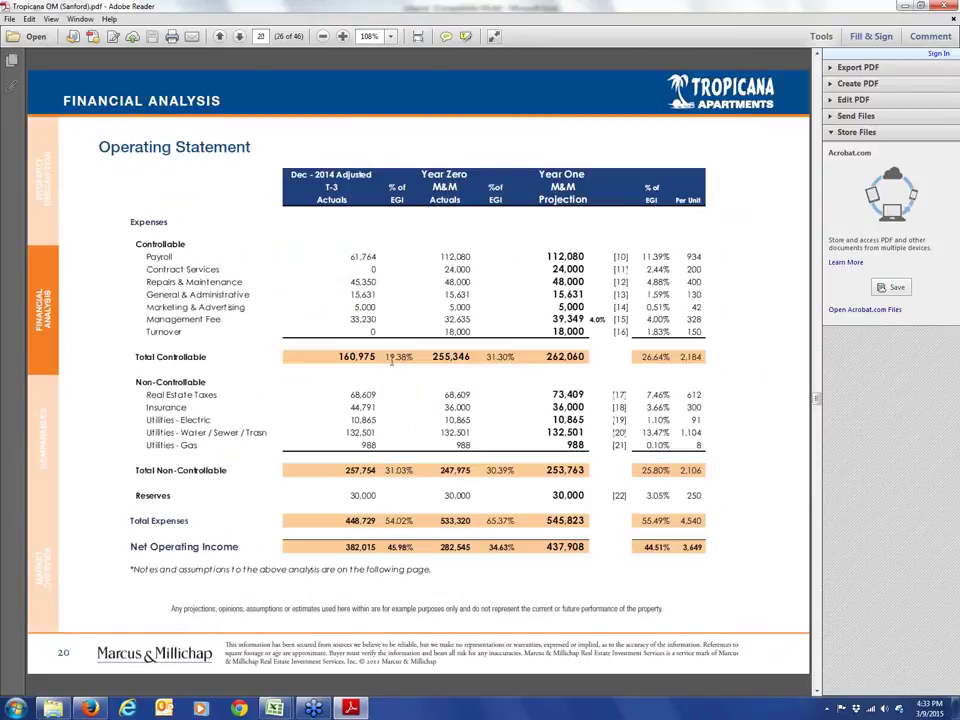
pyautogui.scroll(1, 392, 360)
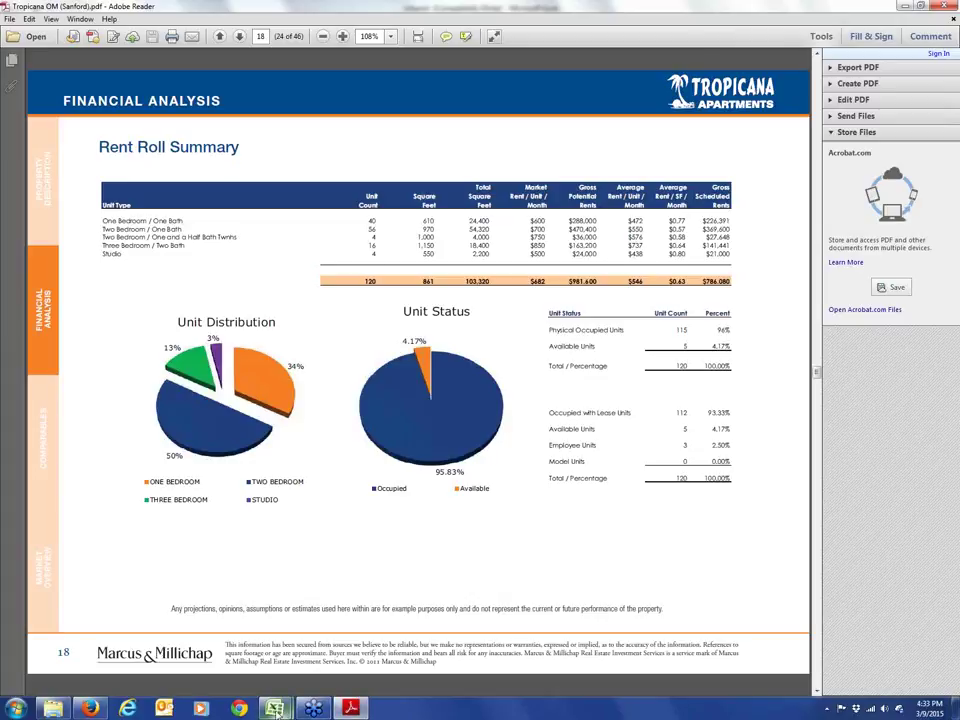
# Step: Return to the lcfapro1 workbook in Excel and change the first lease line to One Bedrooms with 40 units
pyautogui.moveTo(274, 708)
pyautogui.click(255, 660)
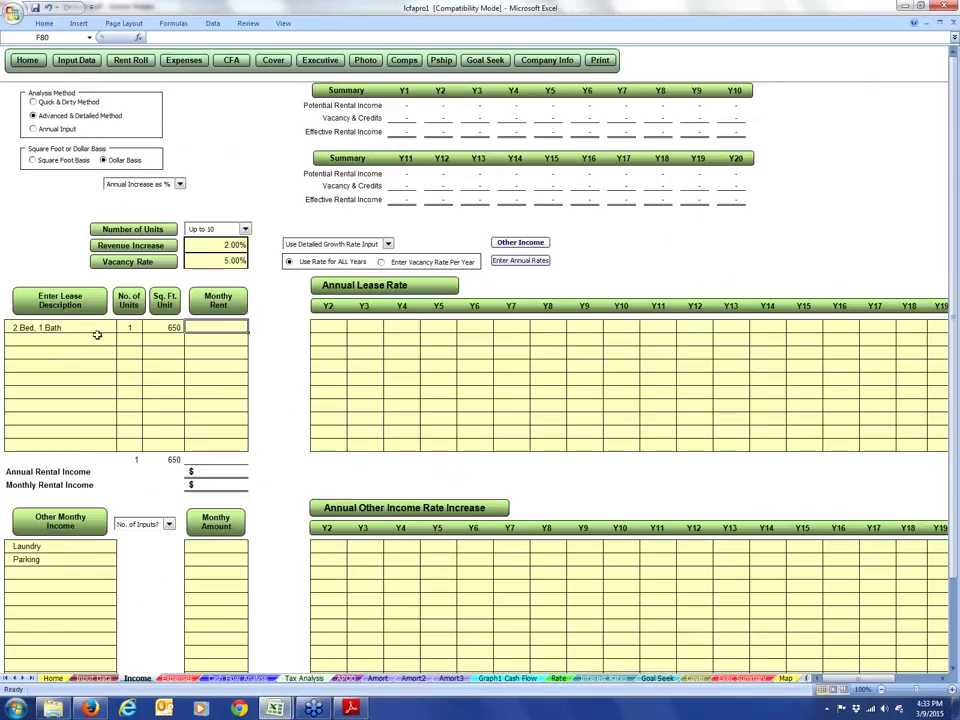
pyautogui.click(95, 331)
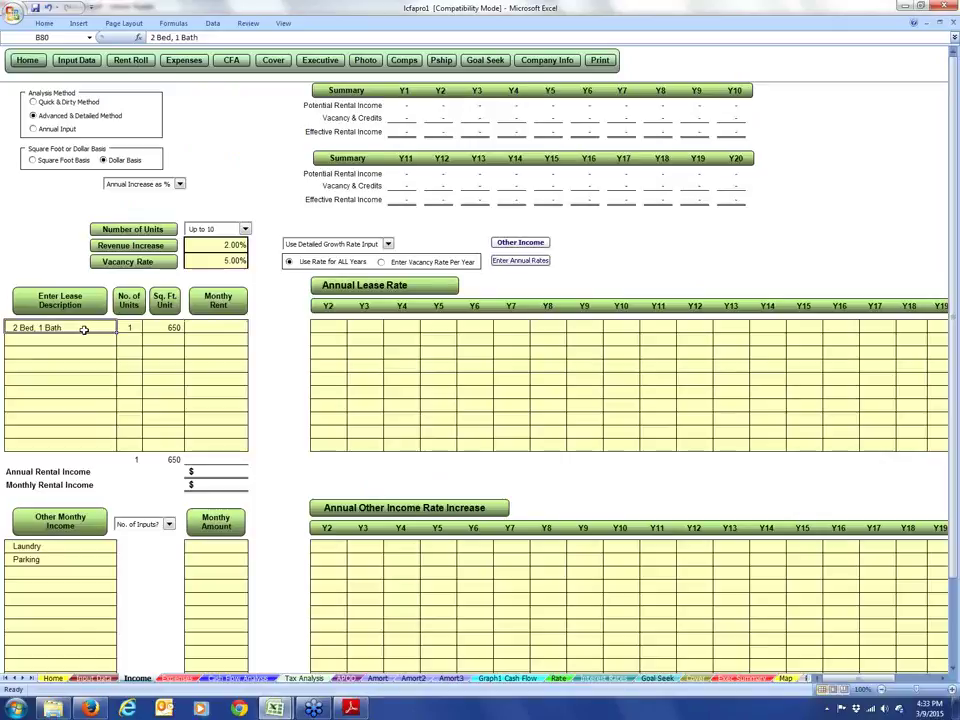
pyautogui.write('On')
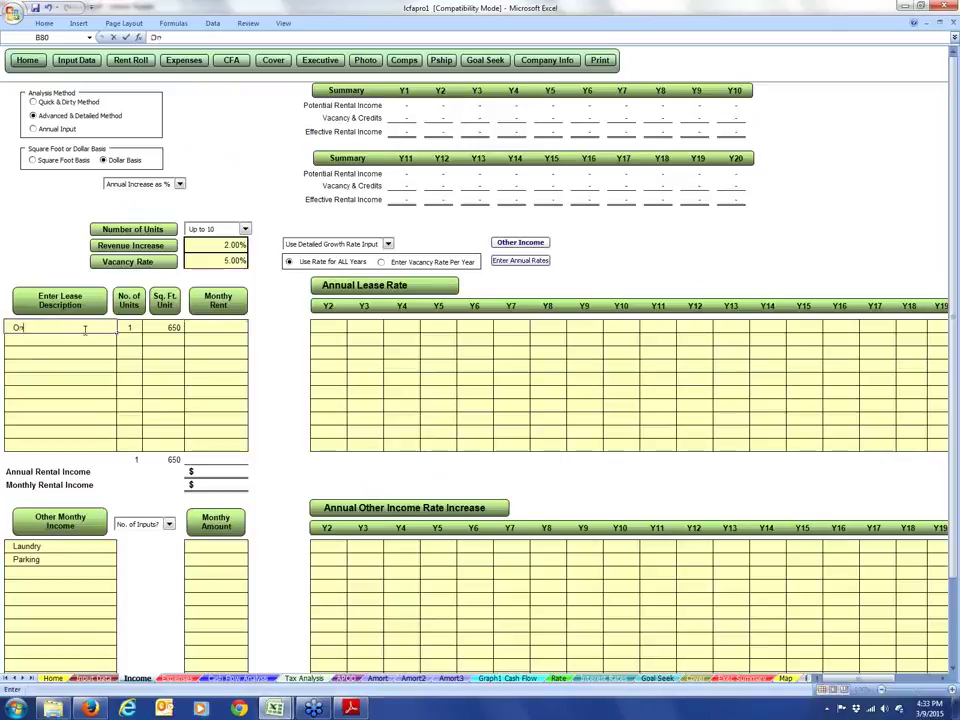
pyautogui.write('e Bedrooms')
pyautogui.press('Tab')
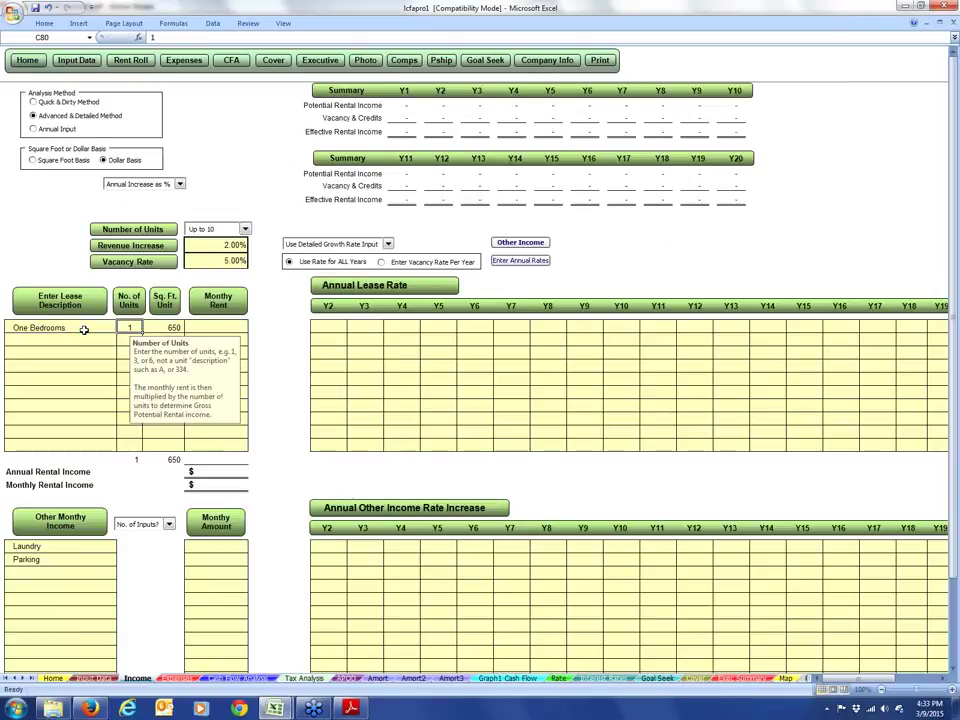
pyautogui.write('40')
pyautogui.press('Tab')
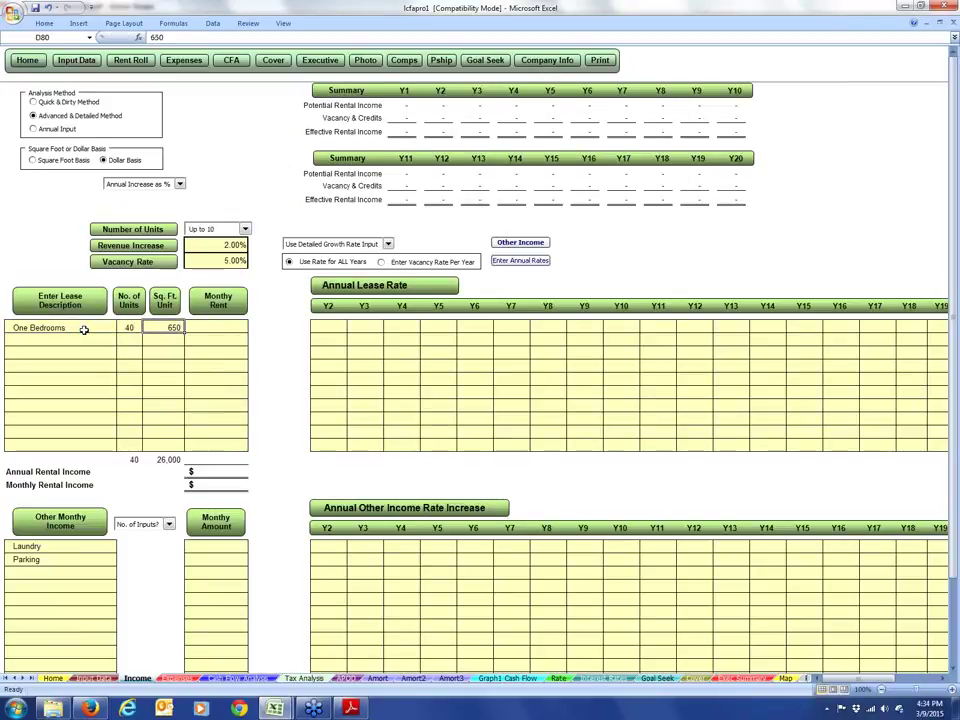
pyautogui.hotkey('shift', 'Tab')
pyautogui.press('Return')
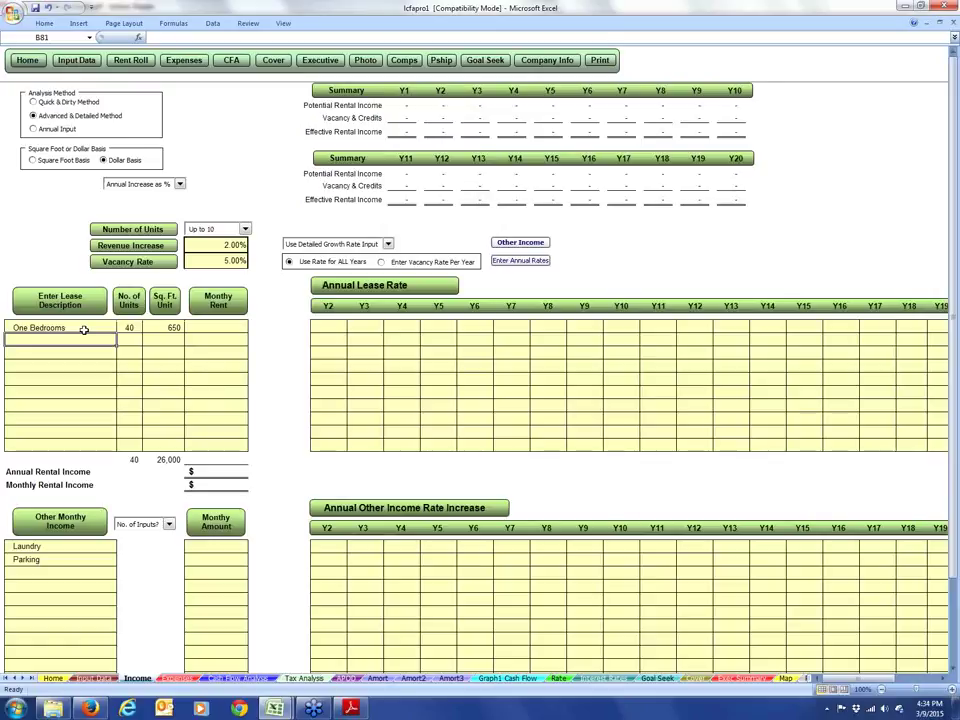
# Step: Add a second lease line described as Two Bedroom One Bath with 36 units
pyautogui.write('Two')
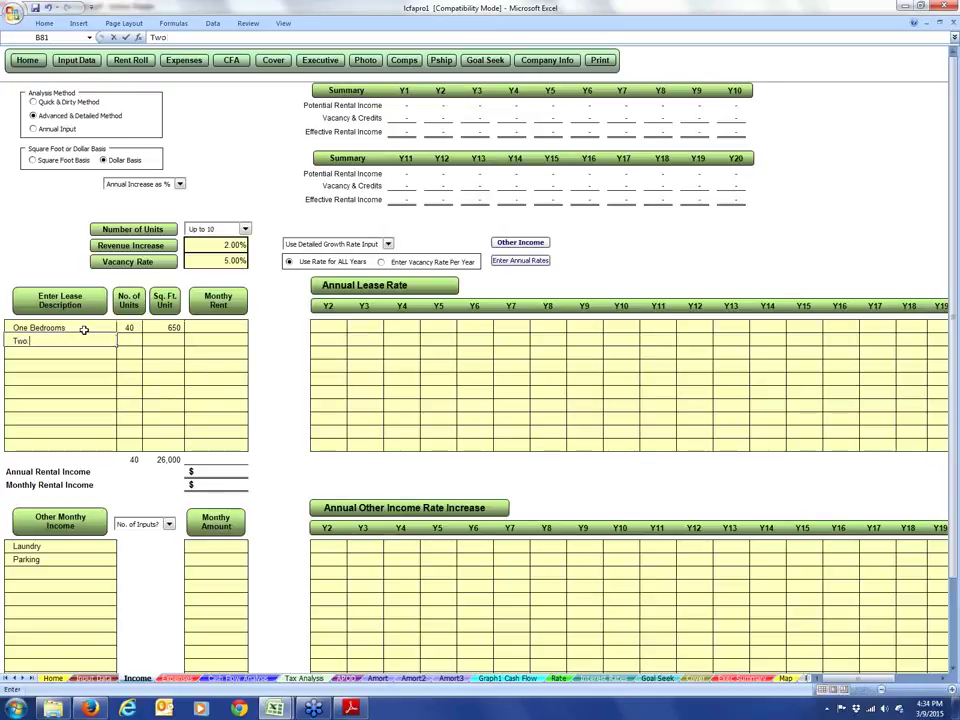
pyautogui.write(' Bedroo')
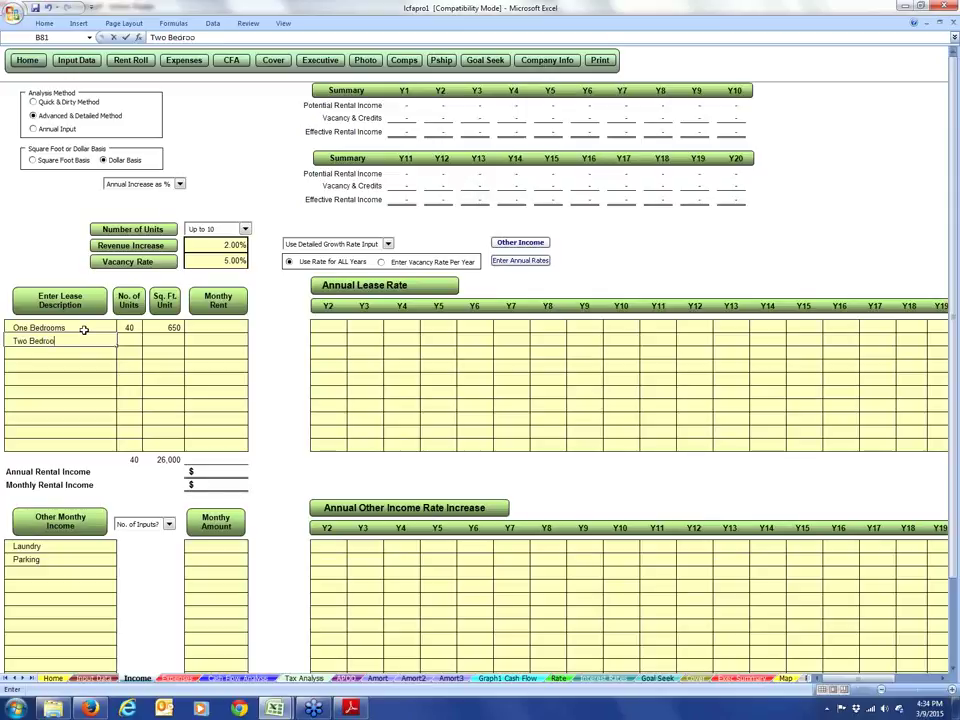
pyautogui.write('m One Bath')
pyautogui.press('Tab')
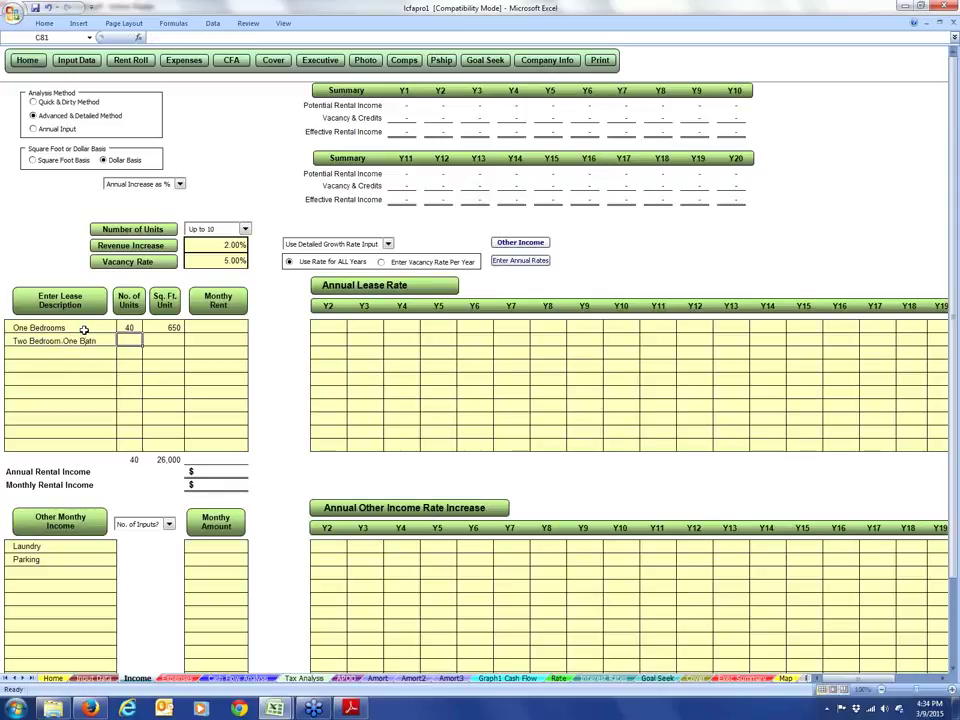
pyautogui.write('36')
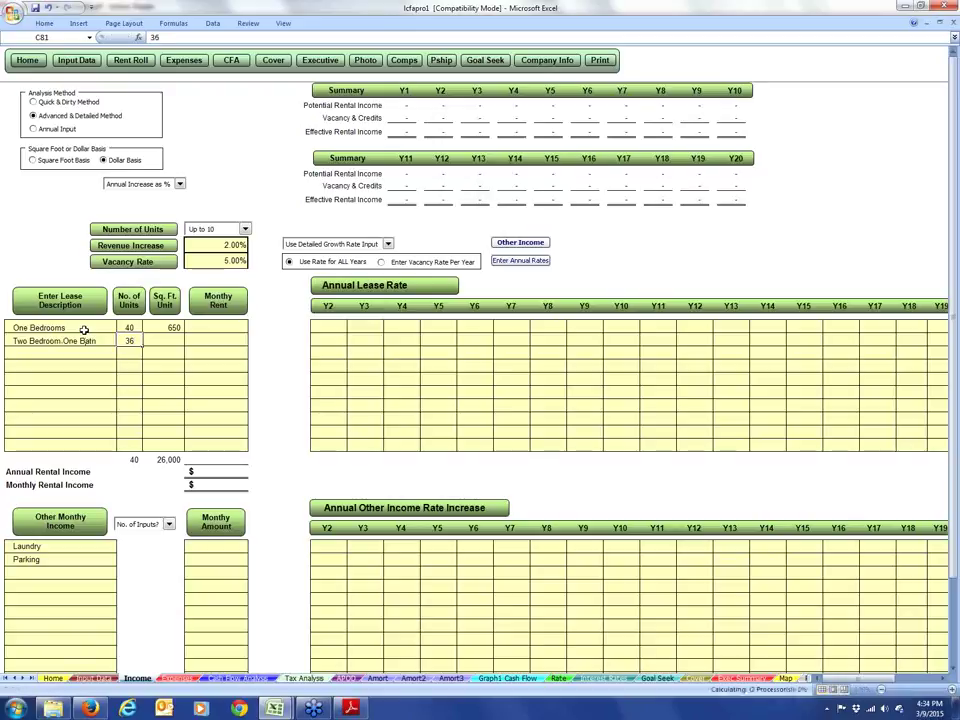
pyautogui.press('Return')
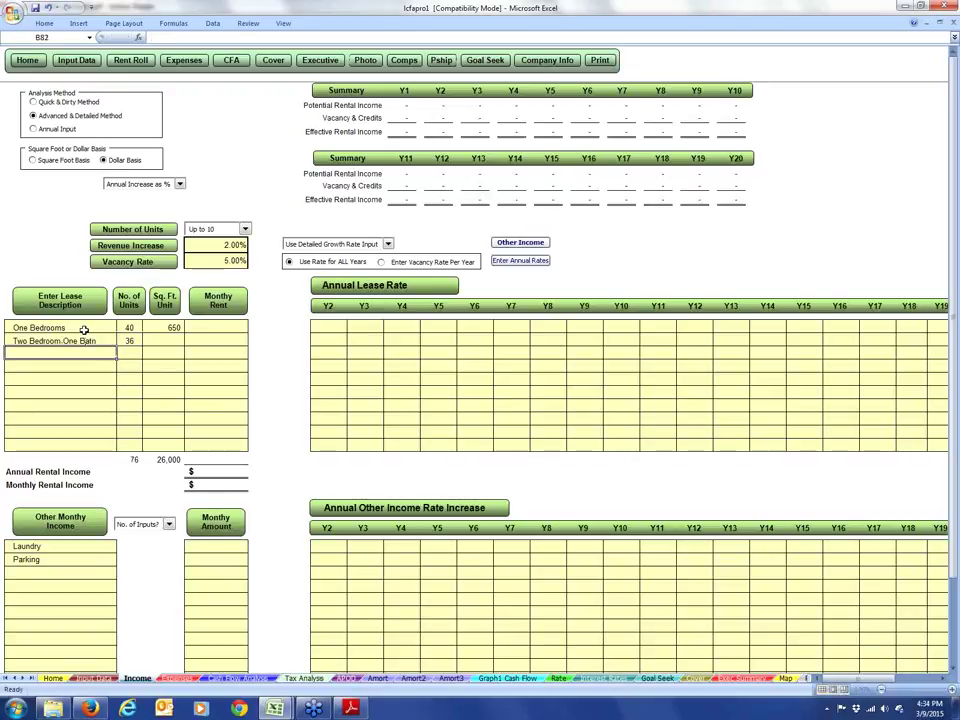
# Step: Add a third lease line described as Two Bedroom One Bath with 4 units
pyautogui.write('Two ')
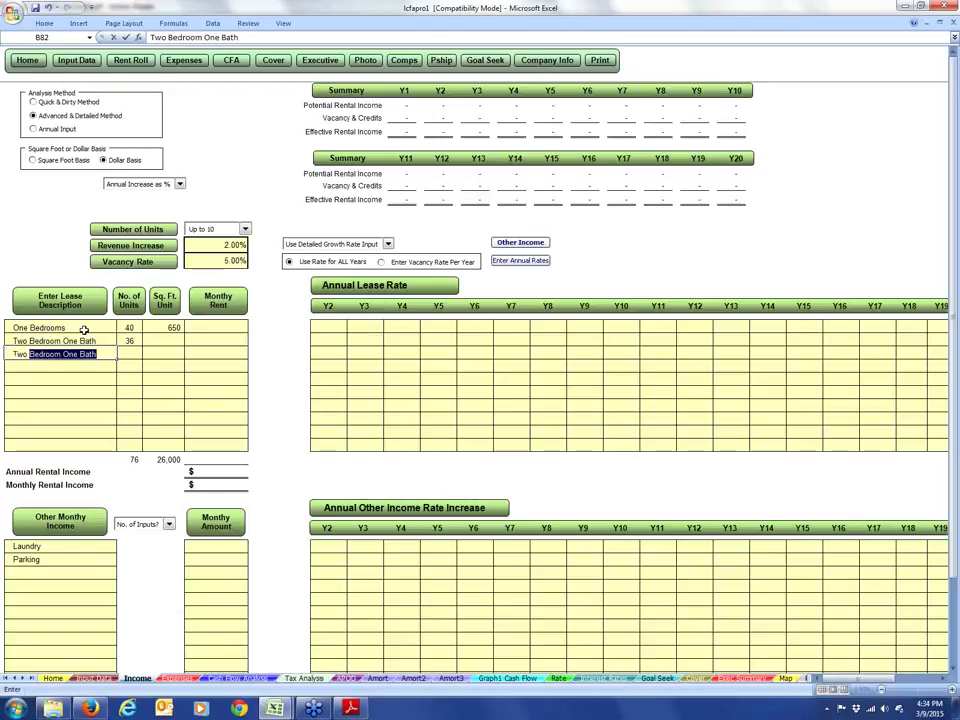
pyautogui.write('Bedroom')
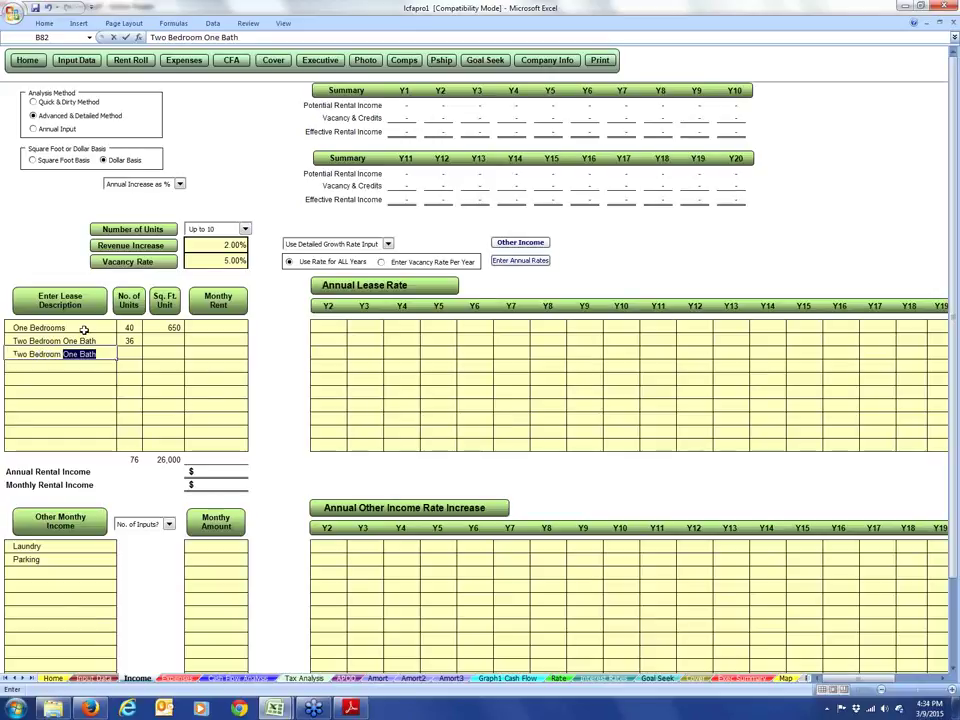
pyautogui.press('Tab')
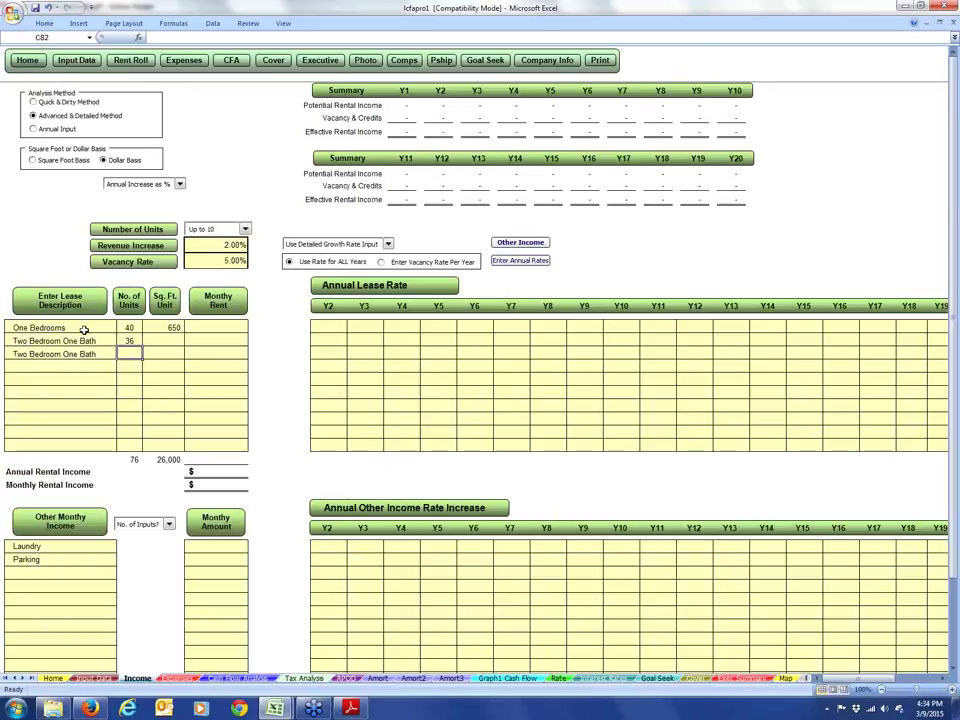
pyautogui.write('4')
pyautogui.press('Return')
pyautogui.press('Left')
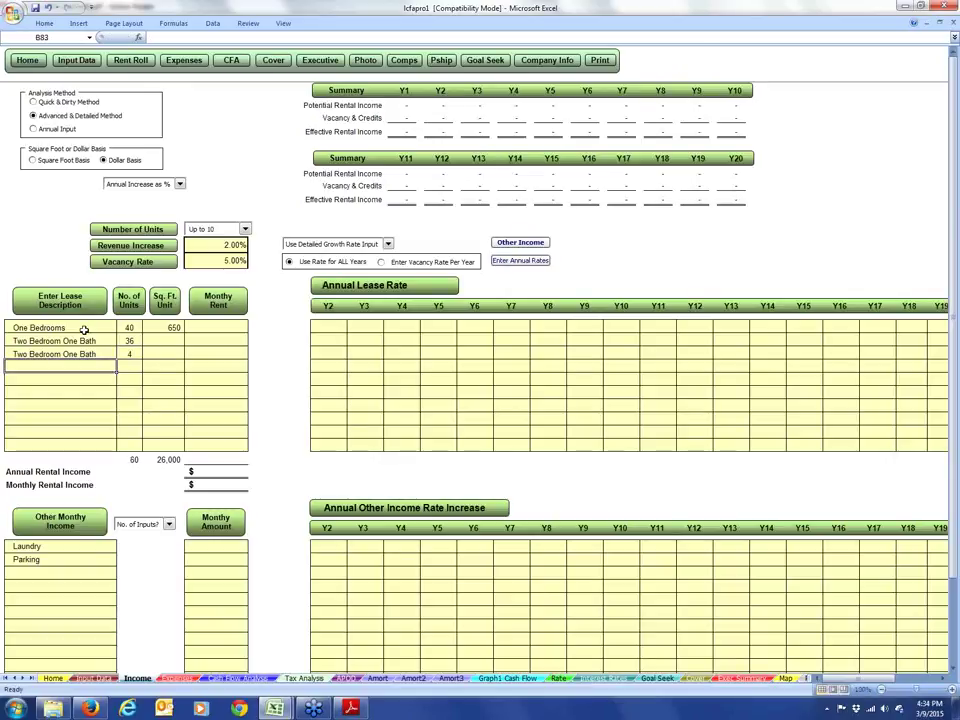
# Step: Add a fourth lease line described as Three Bedroom Two Bath with 16 units
pyautogui.write('Th')
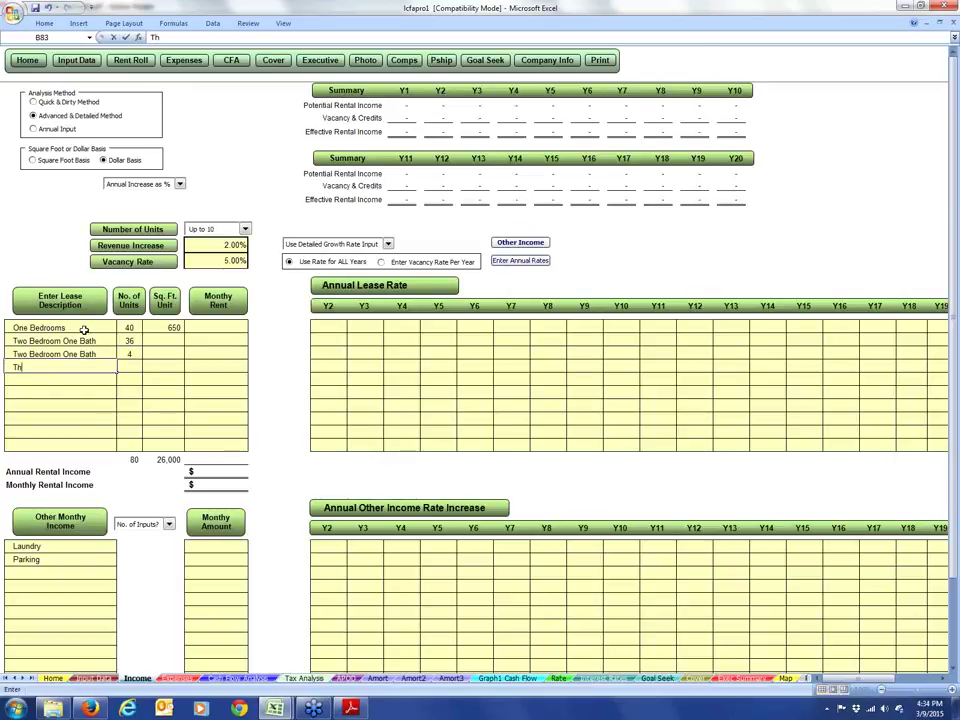
pyautogui.write('ree Bedr')
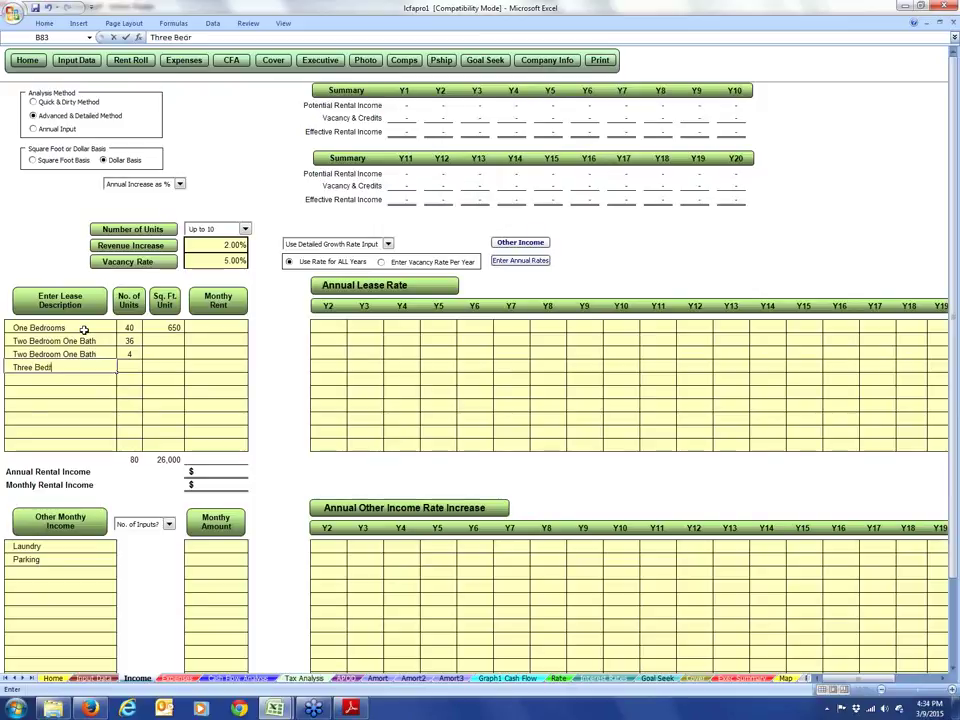
pyautogui.write('oom Two Bath')
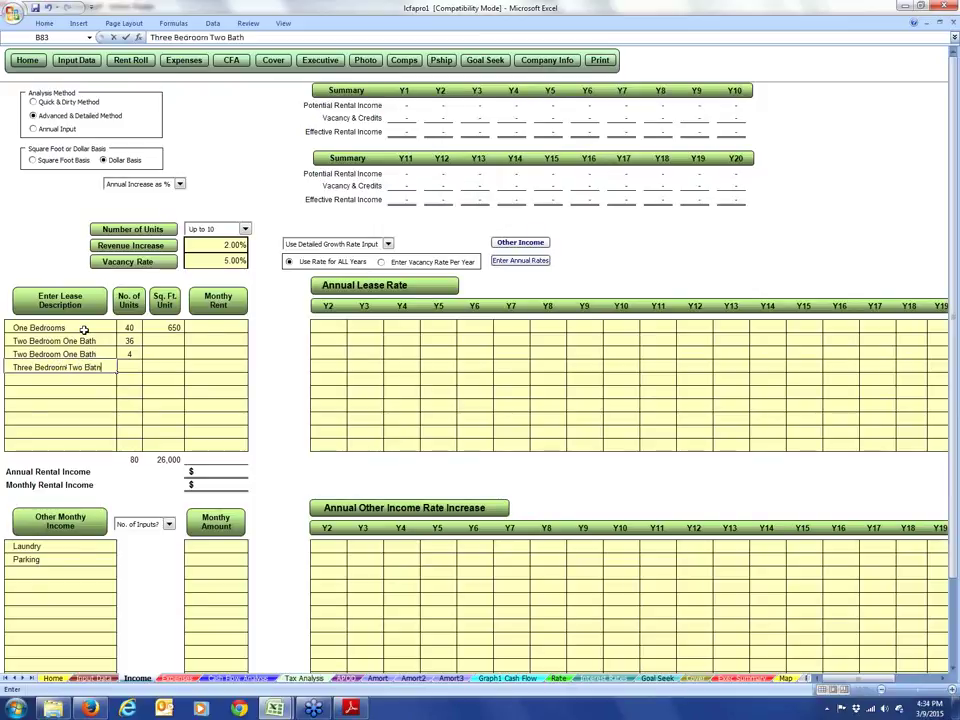
pyautogui.press('Tab')
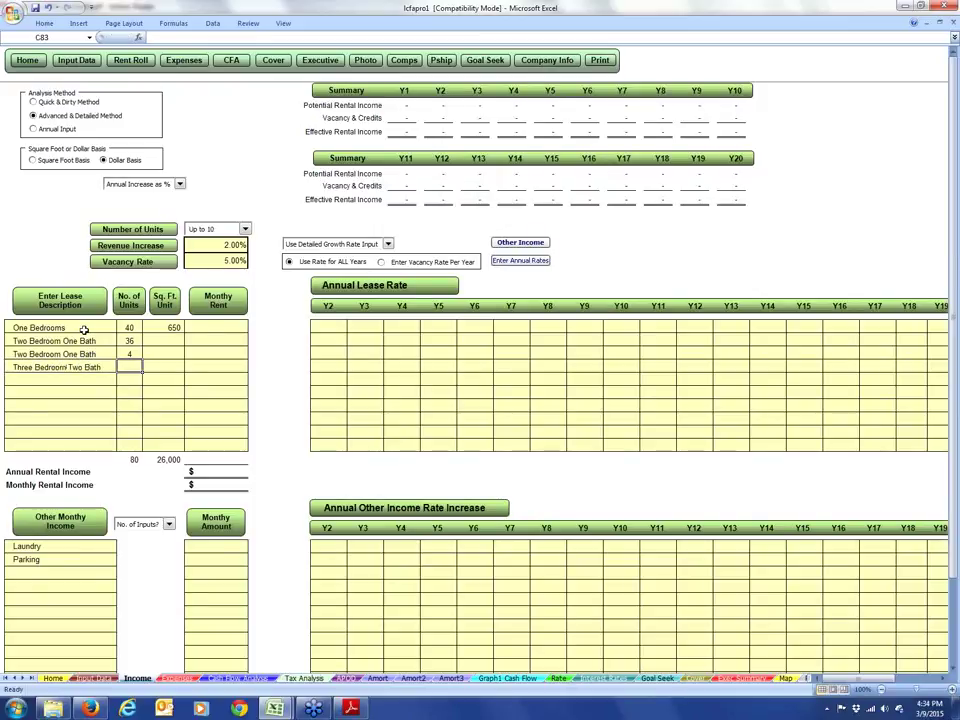
pyautogui.write('16')
pyautogui.press('Return')
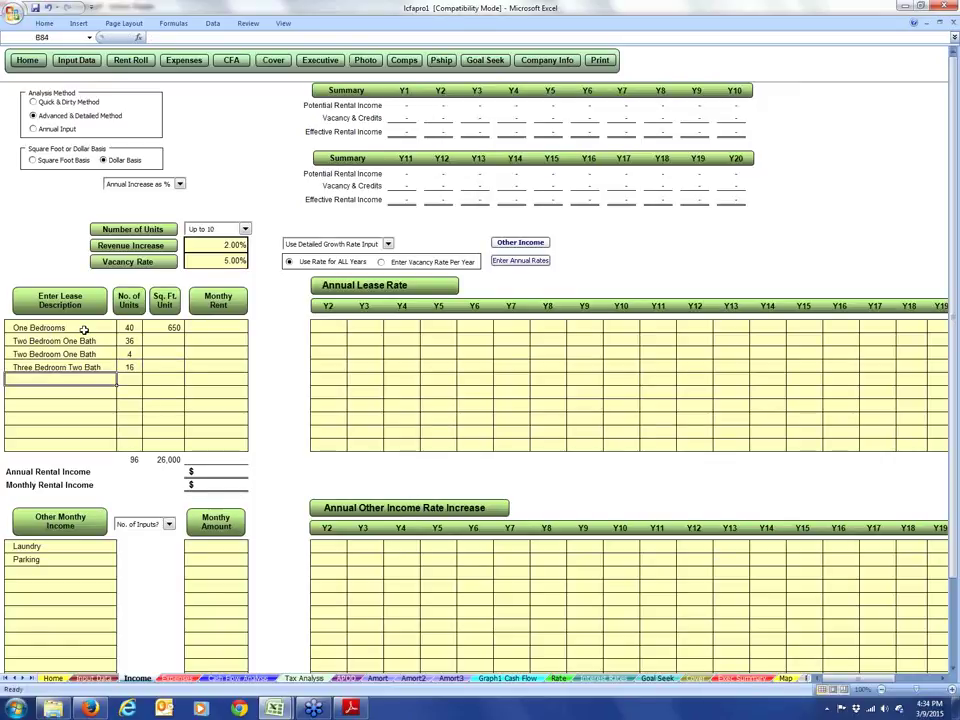
# Step: Add a fifth lease line described as Studios with 4 units
pyautogui.write('Studios')
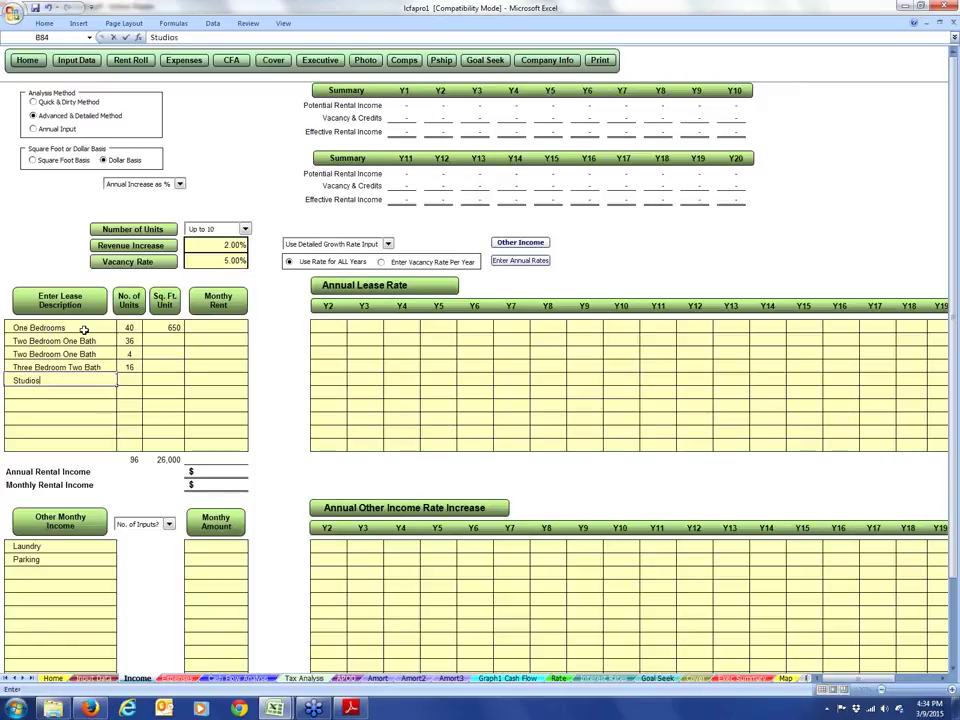
pyautogui.press('Tab')
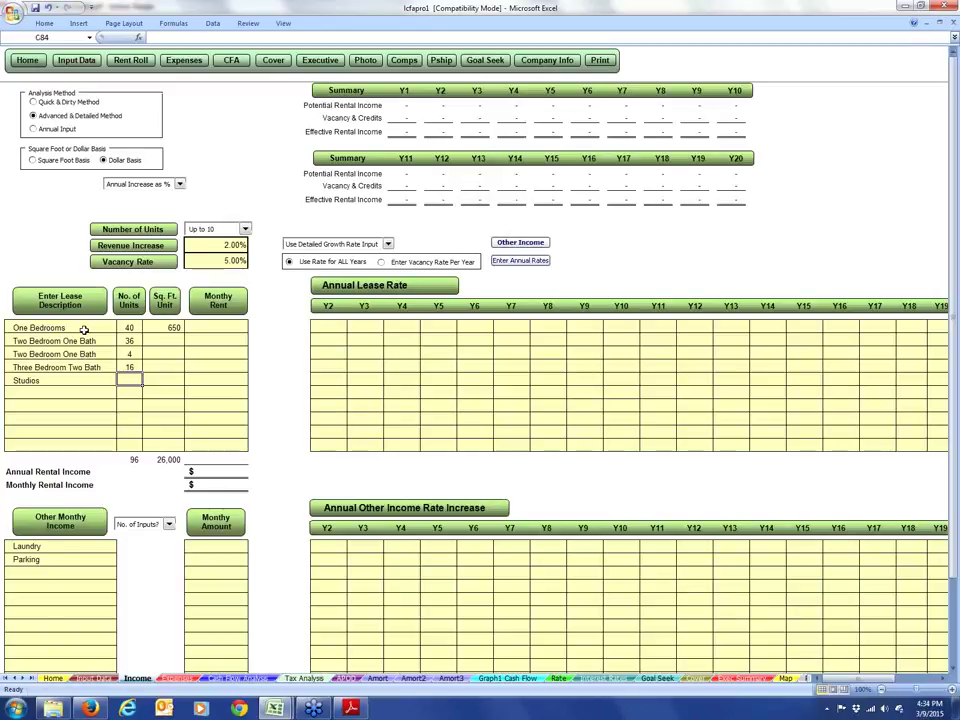
pyautogui.write('4')
pyautogui.press('Return')
# Step: Correct the number of units on the first Two Bedroom One Bath lease line to 56
pyautogui.press('Up')
pyautogui.press('Up')
pyautogui.press('Up')
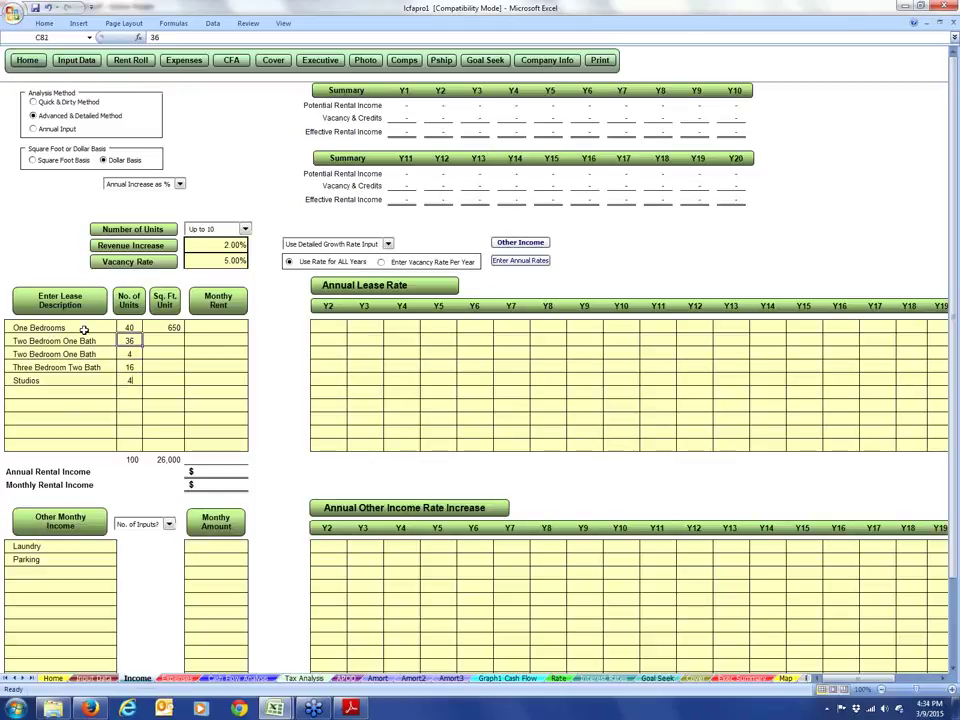
pyautogui.write('56')
pyautogui.press('Return')
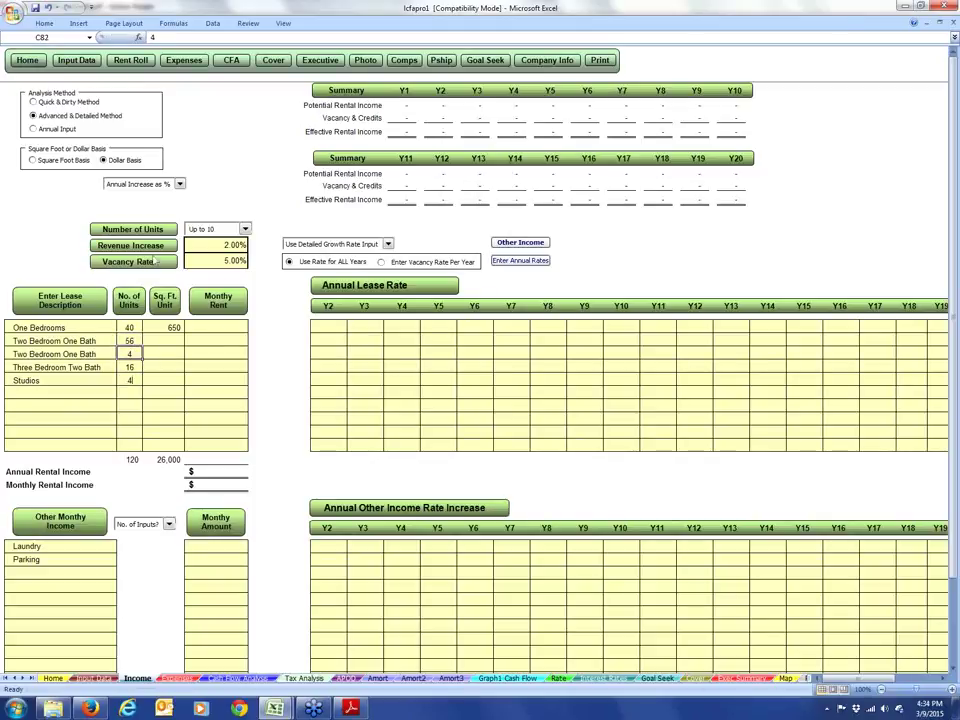
# Step: Look up the market rents per unit type in the Tropicana OM (Sanford) PDF in Adobe Reader, and return to the lcfapro1 workbook in Excel
pyautogui.click(345, 709)
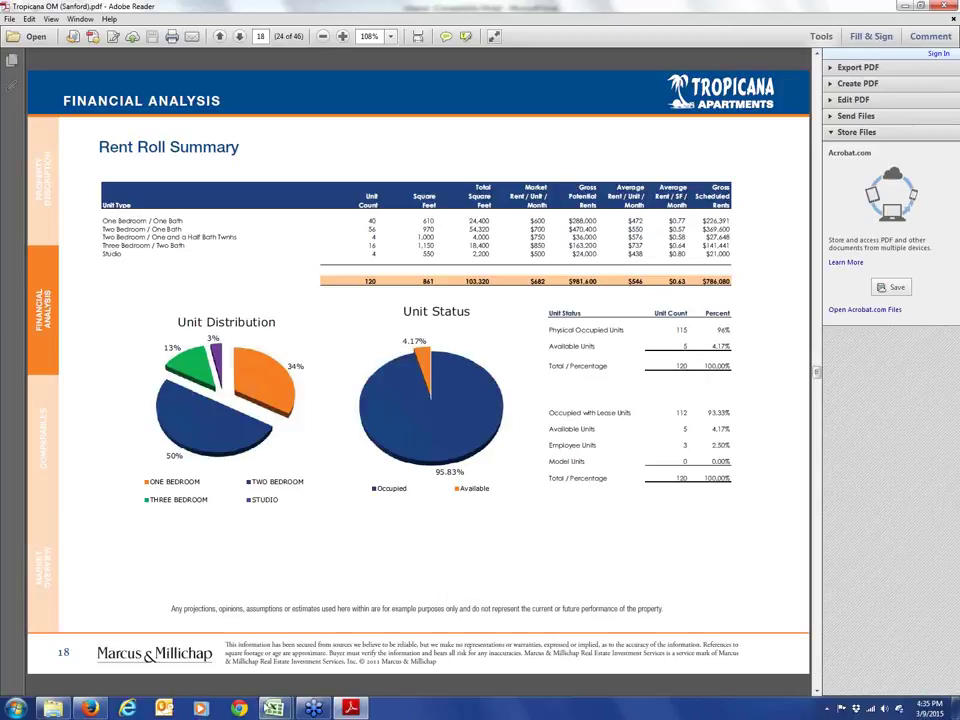
pyautogui.moveTo(274, 708)
pyautogui.click(242, 643)
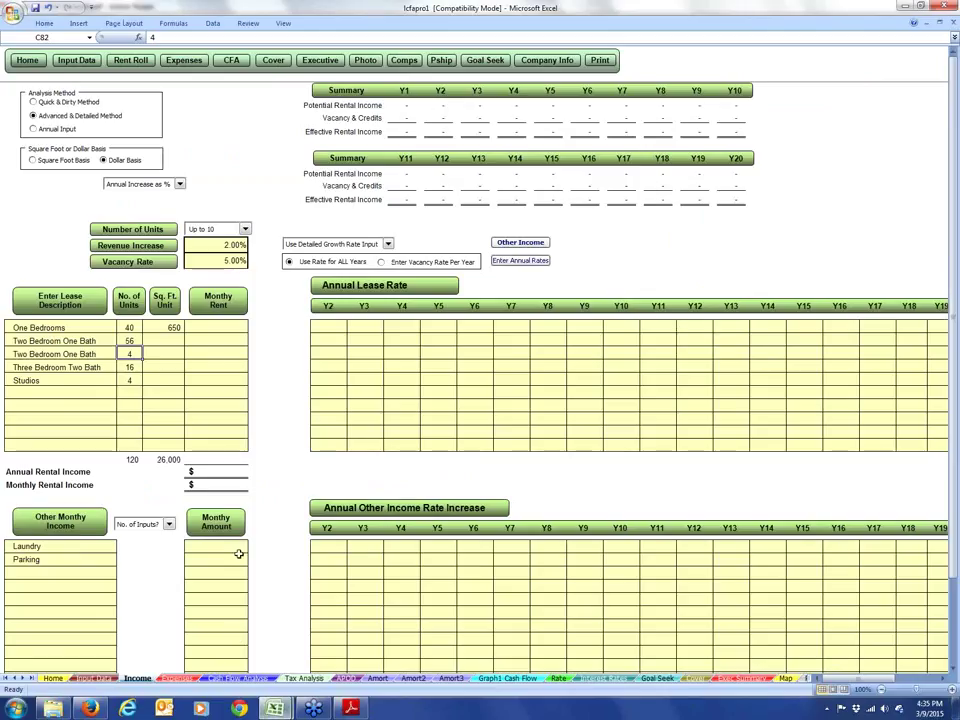
# Step: Enter monthly rents of 600, 700, 750, 850 and 500 for the five lease lines, from One Bedrooms to Studios
pyautogui.click(207, 329)
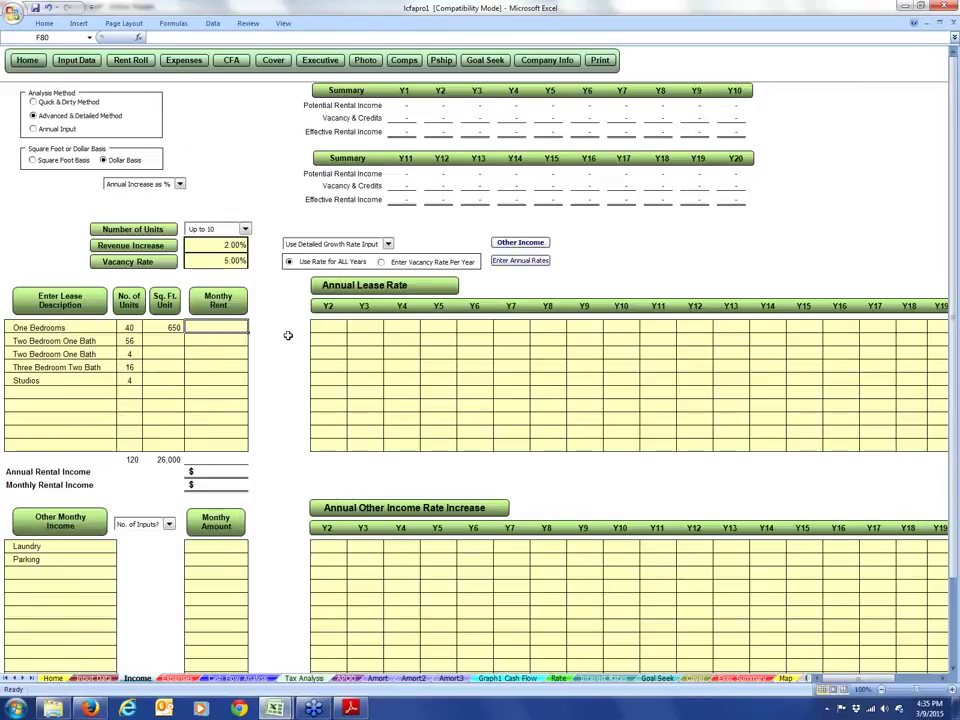
pyautogui.write('600')
pyautogui.press('Return')
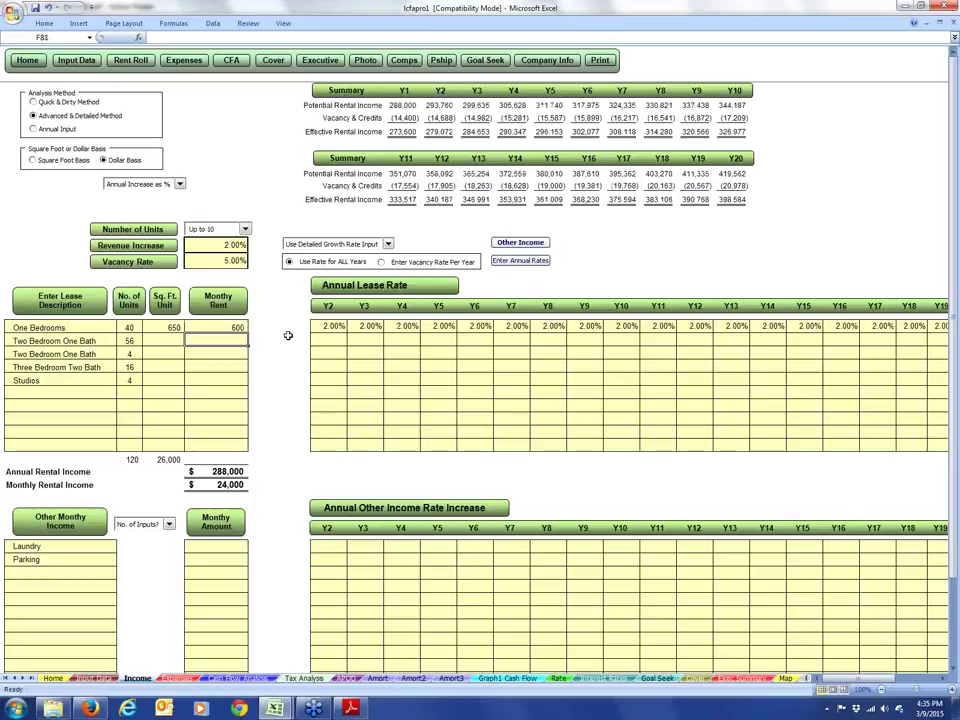
pyautogui.write('700')
pyautogui.press('Return')
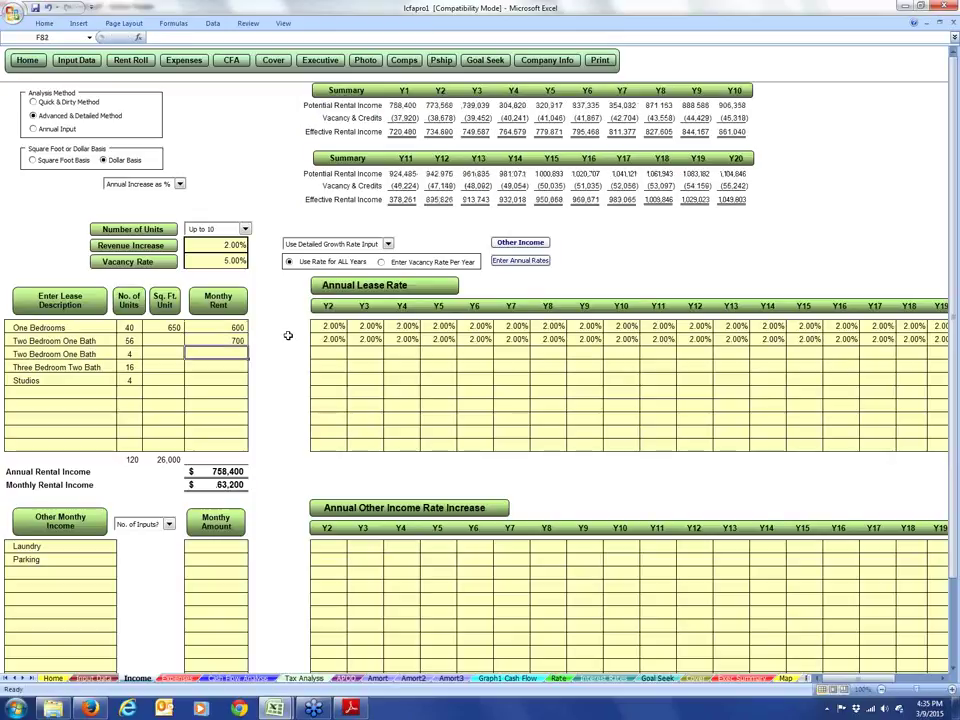
pyautogui.write('750')
pyautogui.press('Return')
pyautogui.write('85')
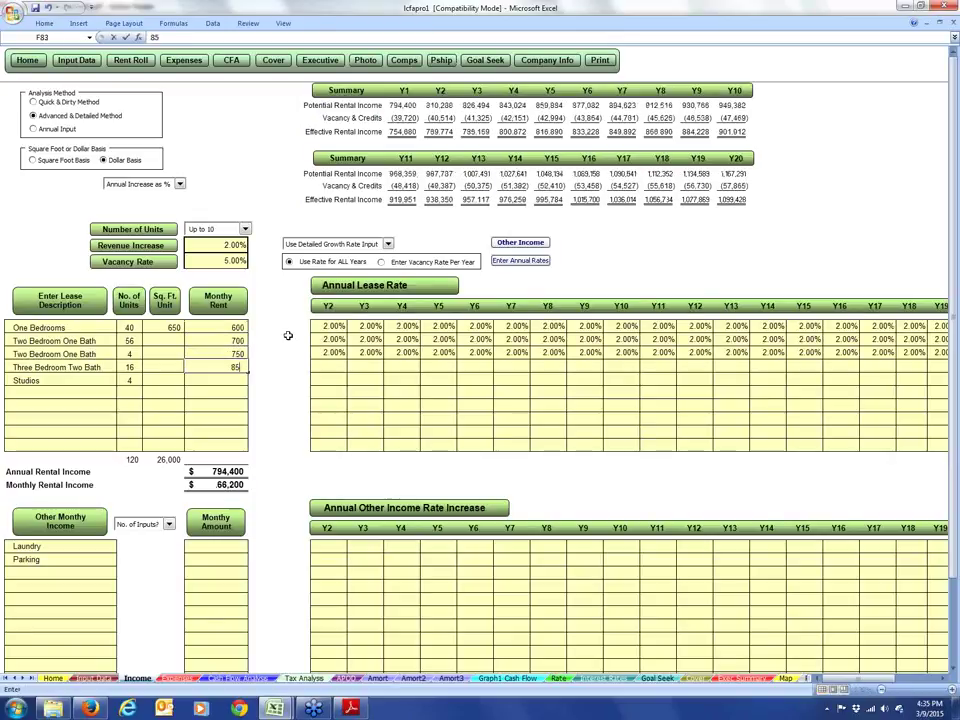
pyautogui.write('0')
pyautogui.press('Return')
pyautogui.write('500')
pyautogui.press('Return')
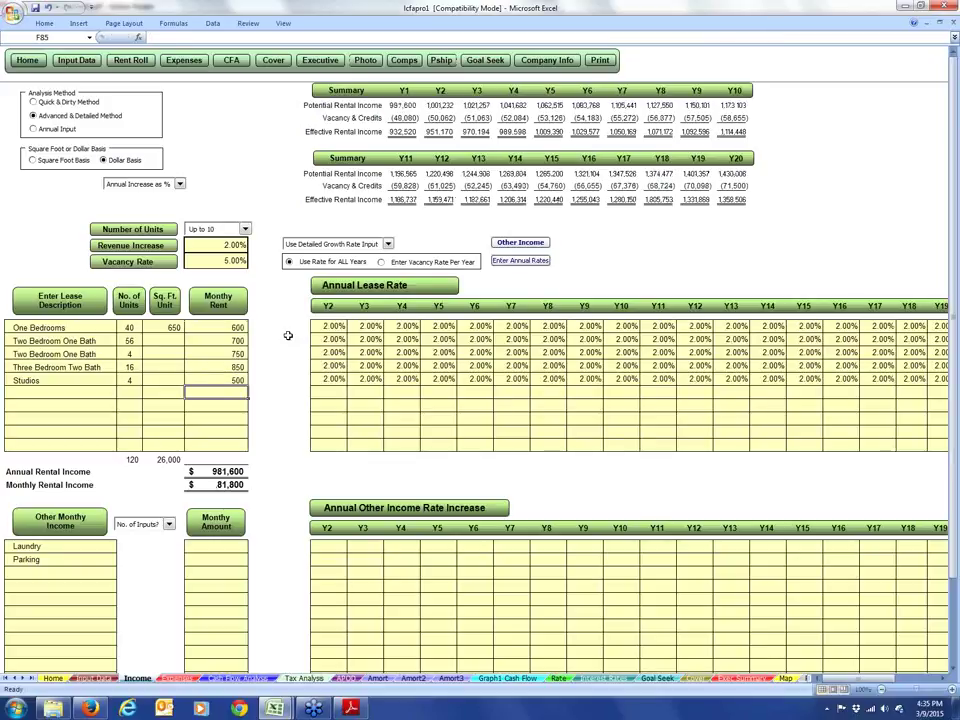
# Step: Check the Year 1 potential rental income, and look up the annual Rent total in the 2014 Financials in Excel workbook
pyautogui.click(398, 105)
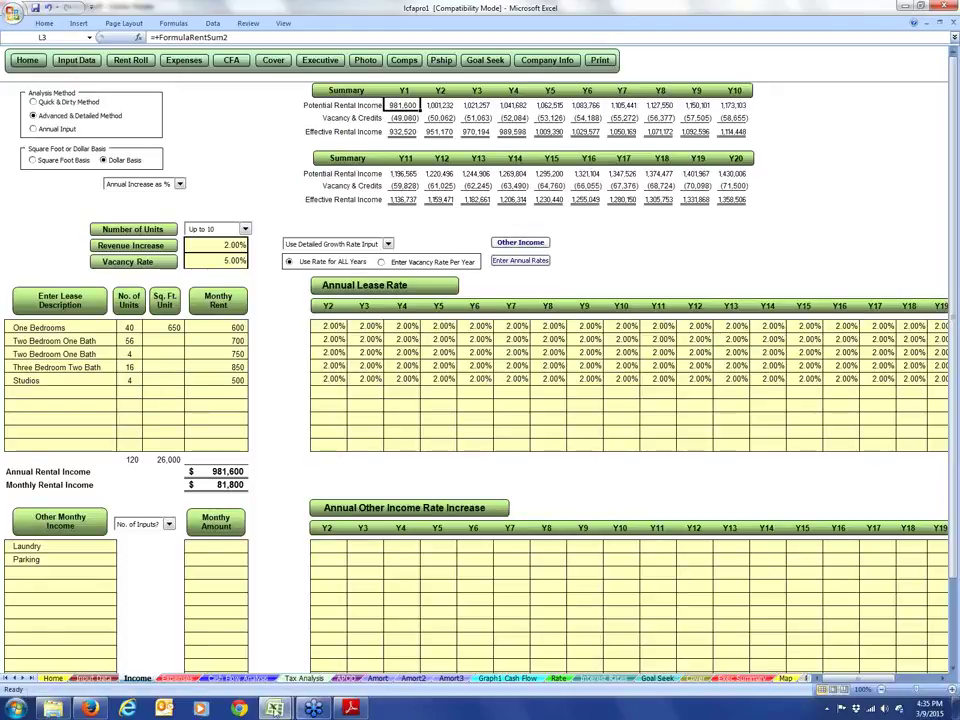
pyautogui.press('super+7')
pyautogui.click(325, 590)
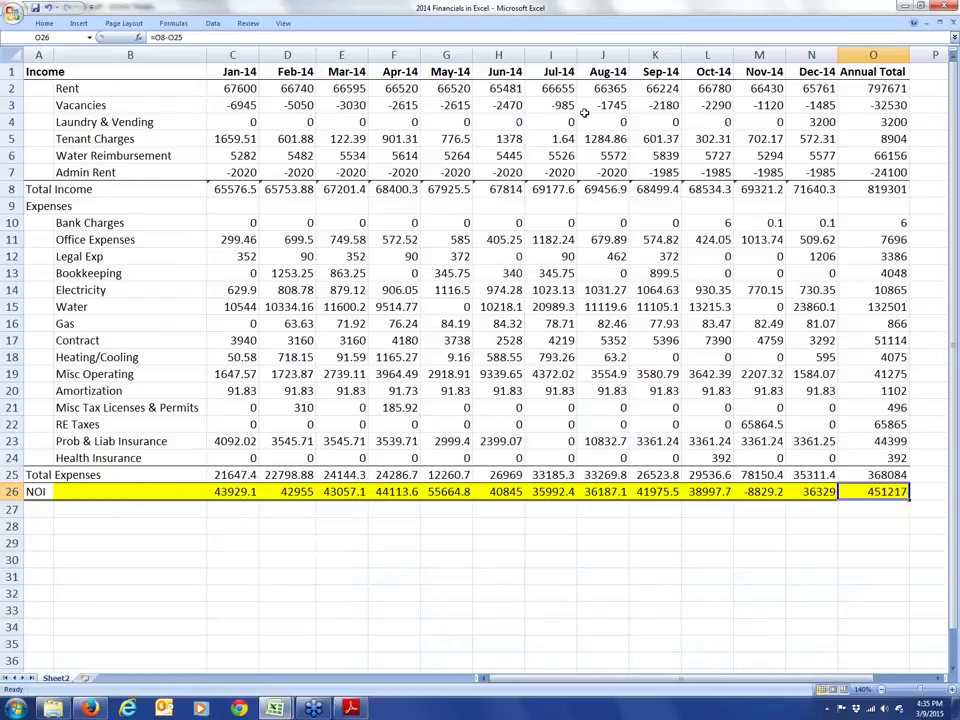
pyautogui.click(860, 90)
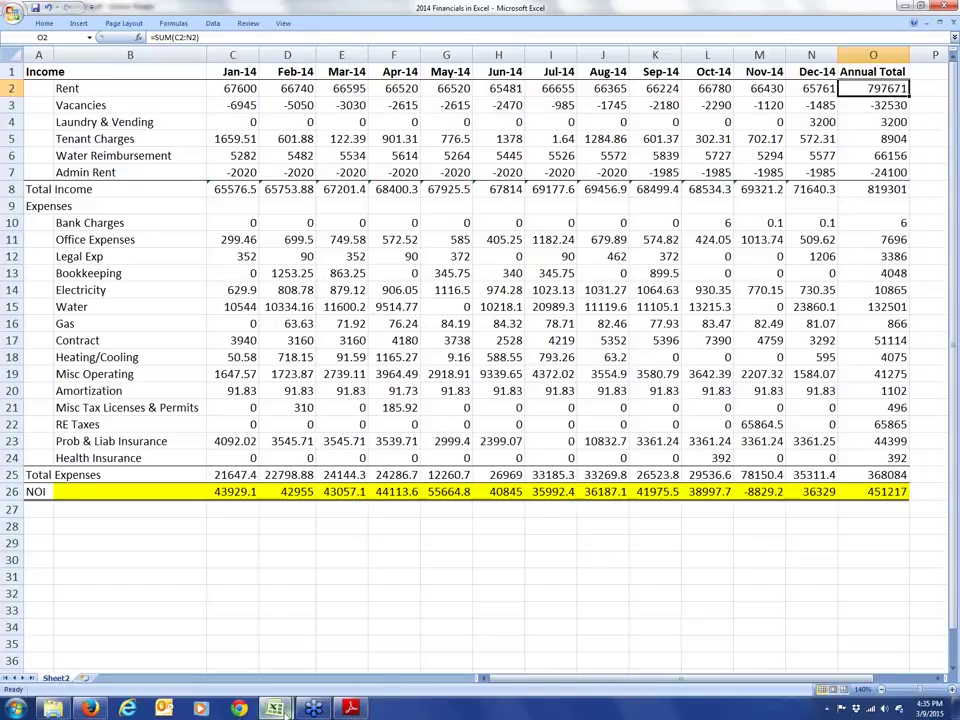
# Step: Return to the lcfapro1 workbook and compare the Year 1 effective rental income with the potential rental income
pyautogui.moveTo(274, 708)
pyautogui.click(186, 662)
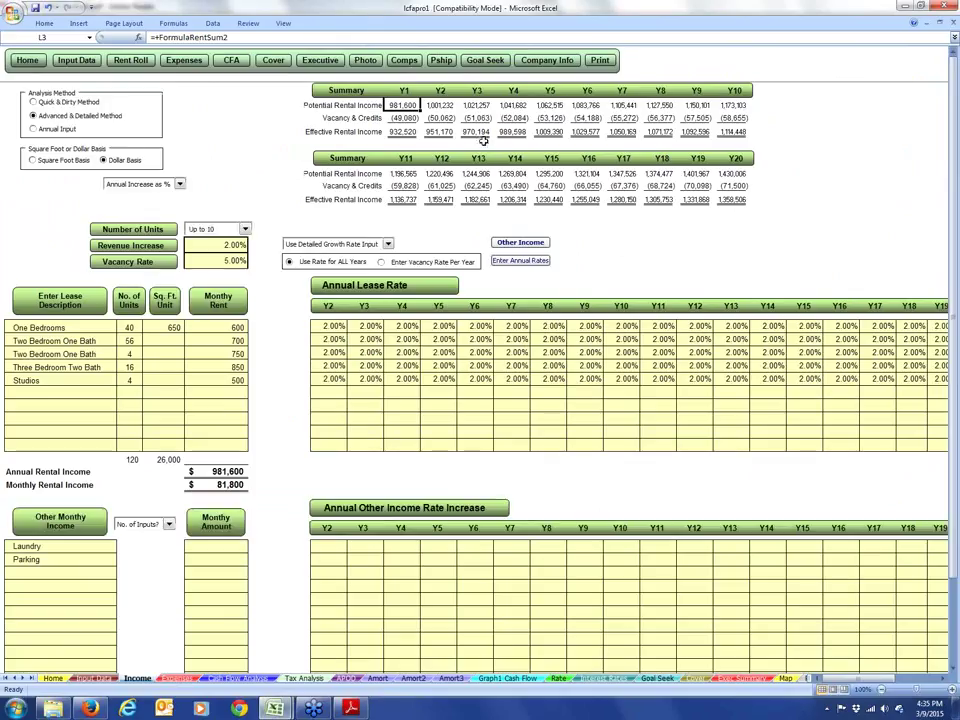
pyautogui.click(408, 132)
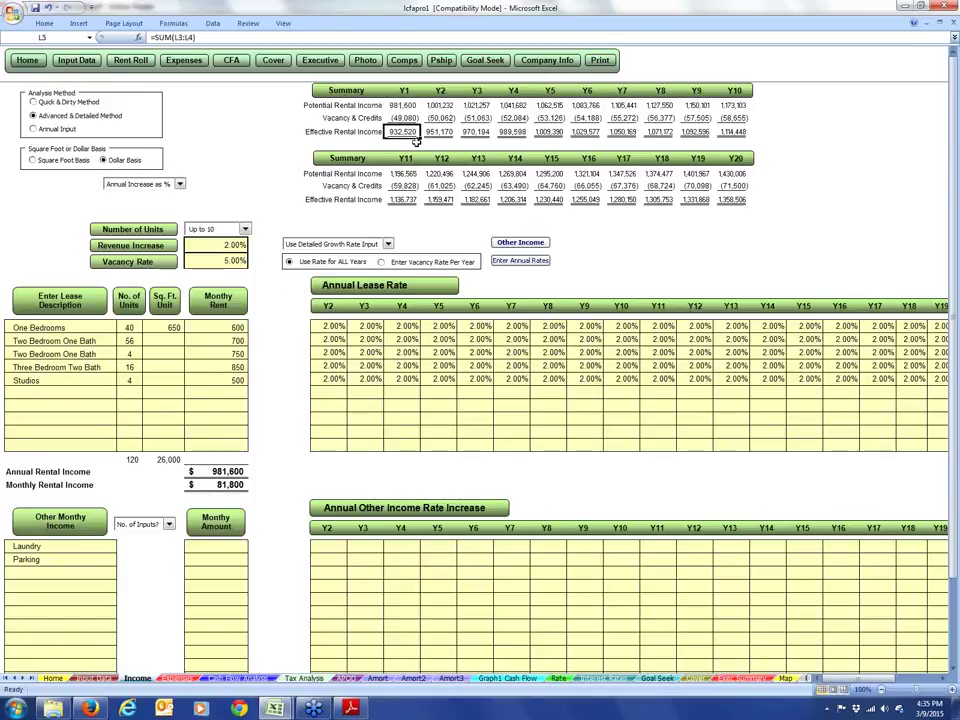
pyautogui.click(408, 106)
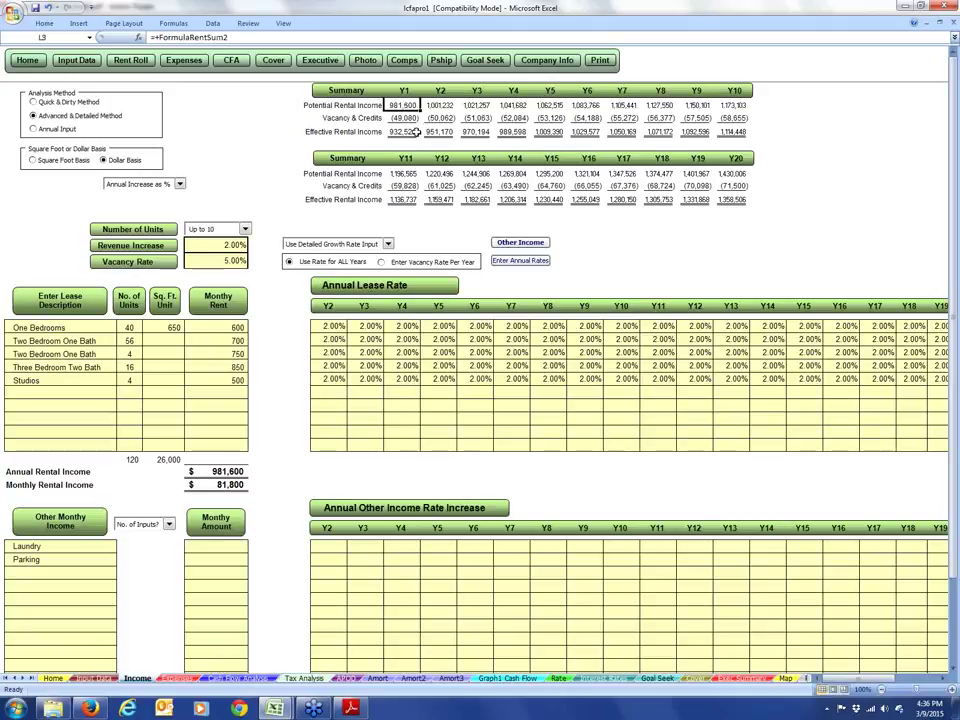
pyautogui.click(414, 132)
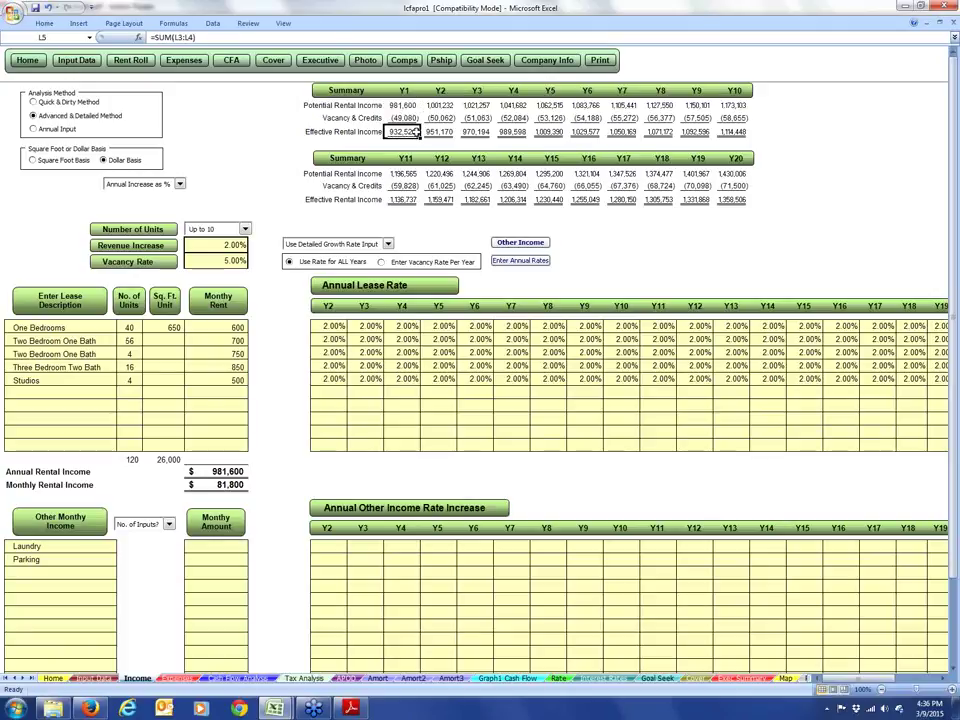
# Step: Try vacancy rates of 20%, 19% and 19.5% to bring the Year 1 effective rental income near the actual 2014 rent
pyautogui.click(234, 260)
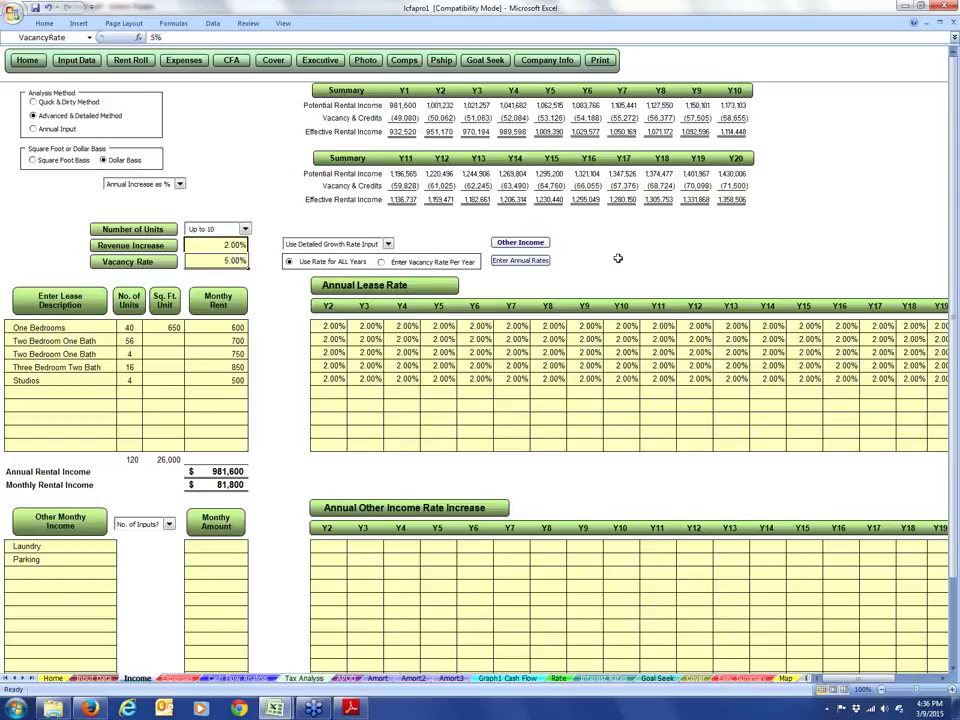
pyautogui.write('20')
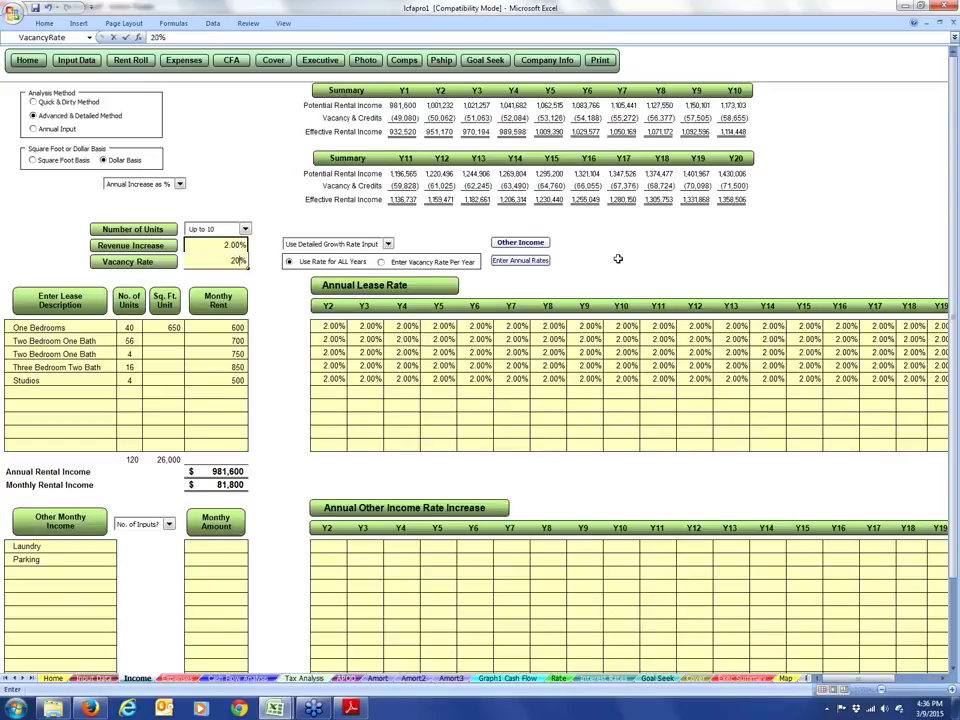
pyautogui.press('Return')
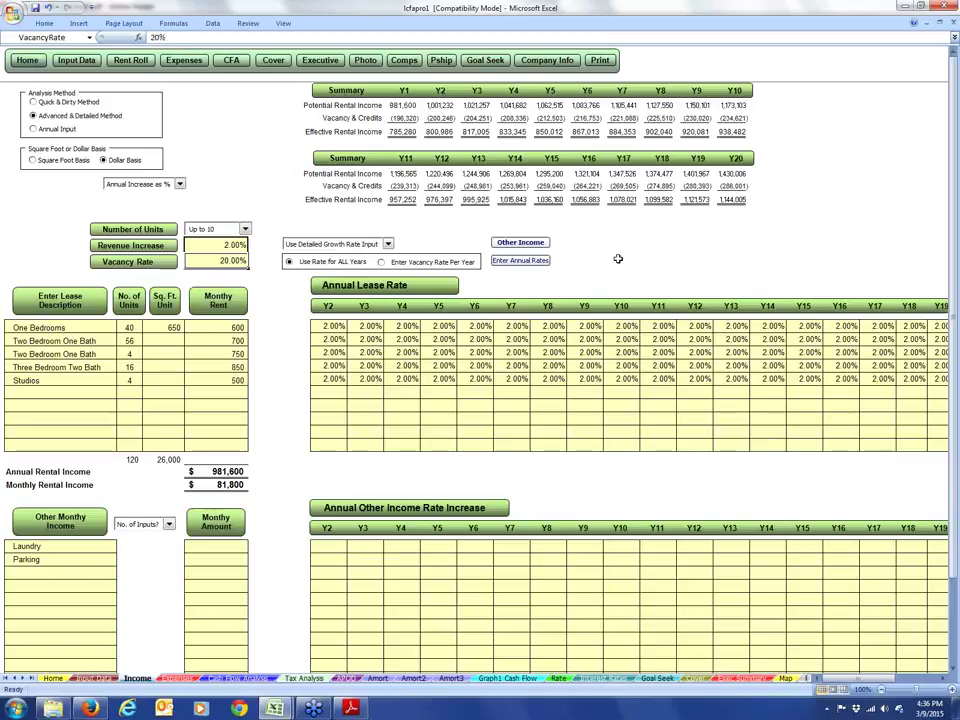
pyautogui.write('19')
pyautogui.press('Return')
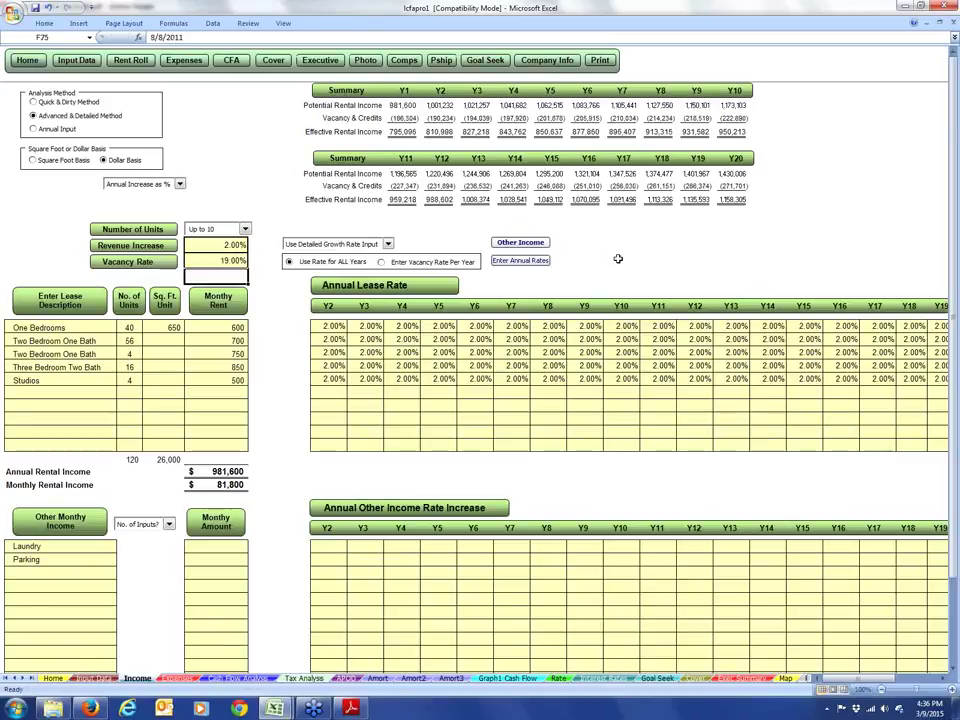
pyautogui.press('Up')
pyautogui.write('19.5')
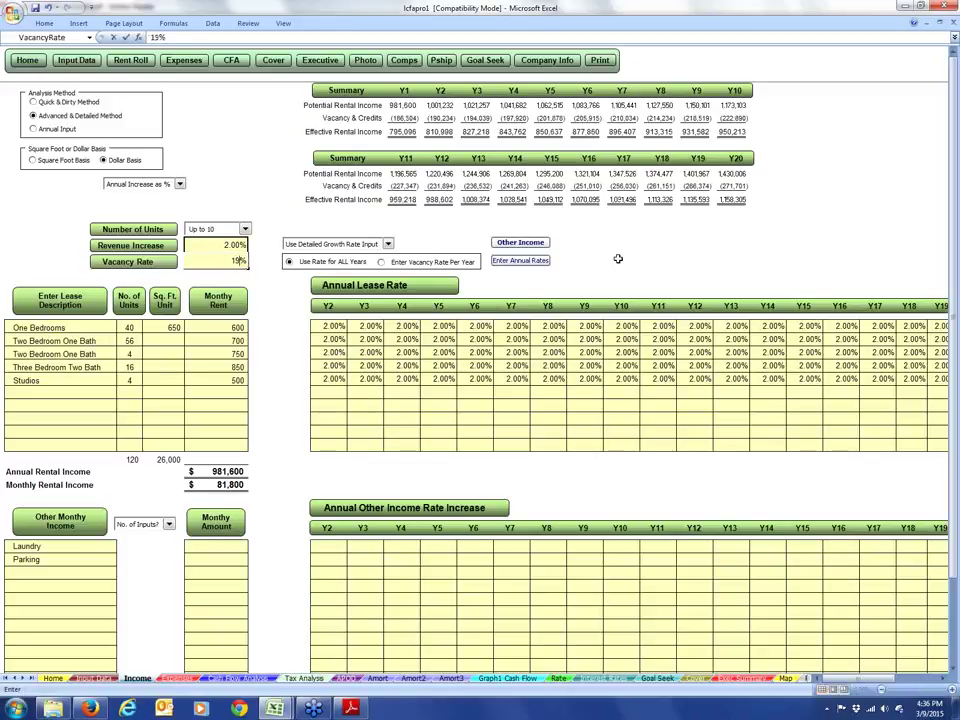
pyautogui.press('Return')
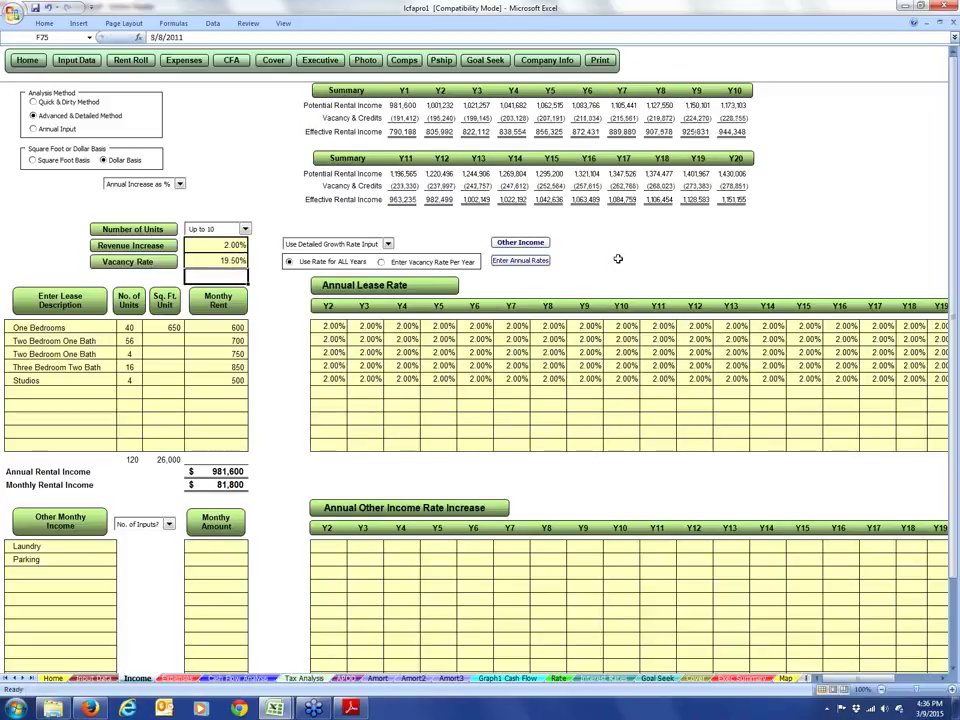
# Step: Try vacancy rates of 20.5% and 18% against the Year 1 effective rental income
pyautogui.press('Up')
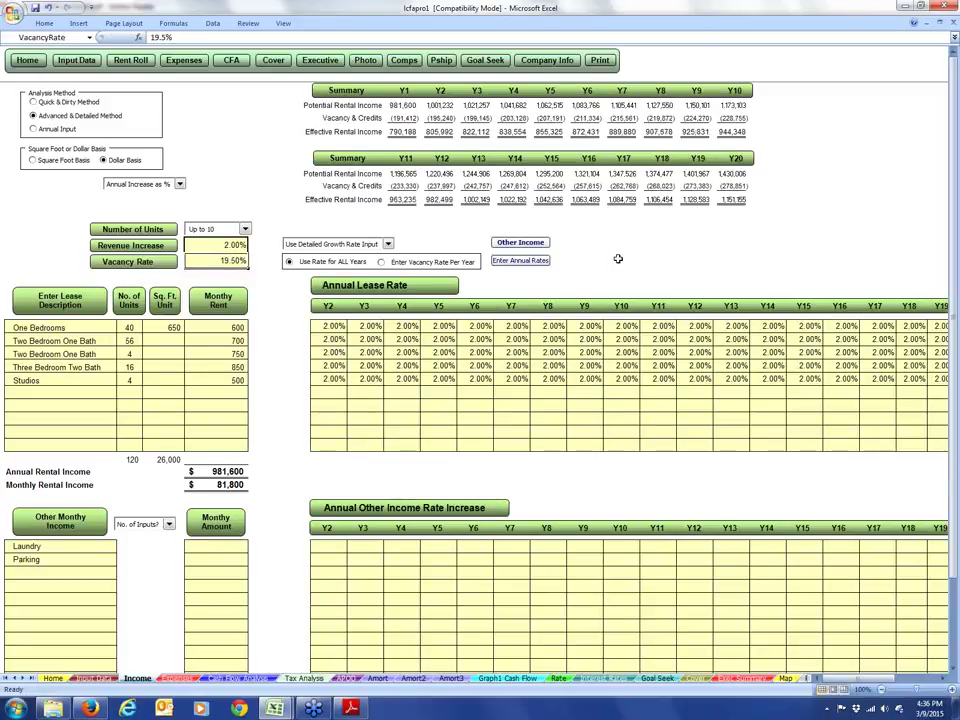
pyautogui.write('2')
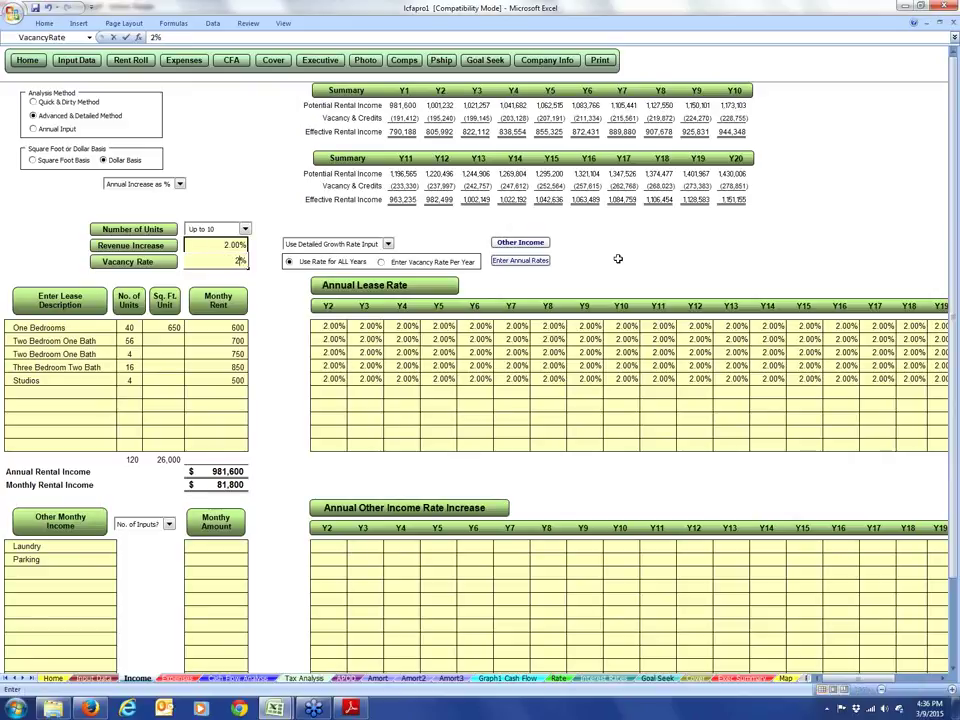
pyautogui.write('0.5')
pyautogui.press('Return')
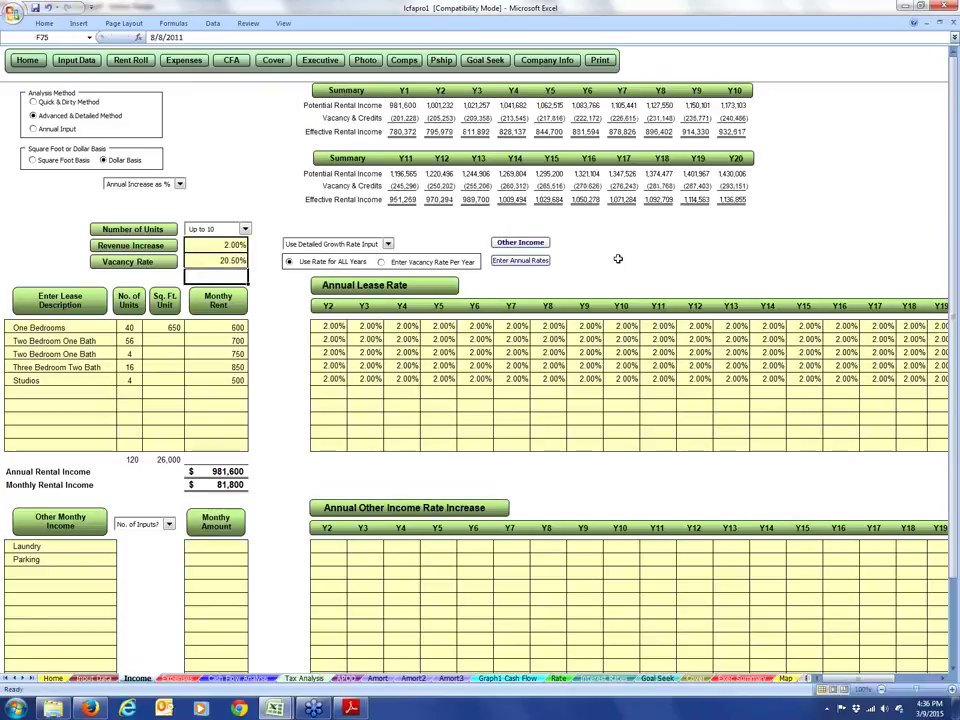
pyautogui.press('Up')
pyautogui.write('18')
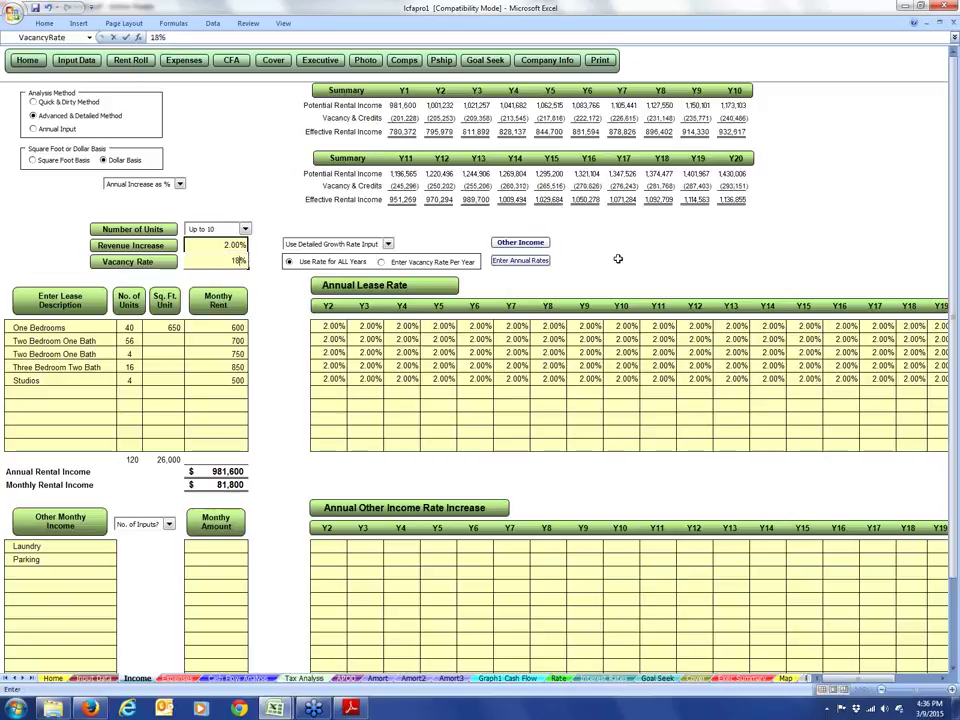
pyautogui.press('Return')
# Step: Set the vacancy rate to 18.5%
pyautogui.press('Up')
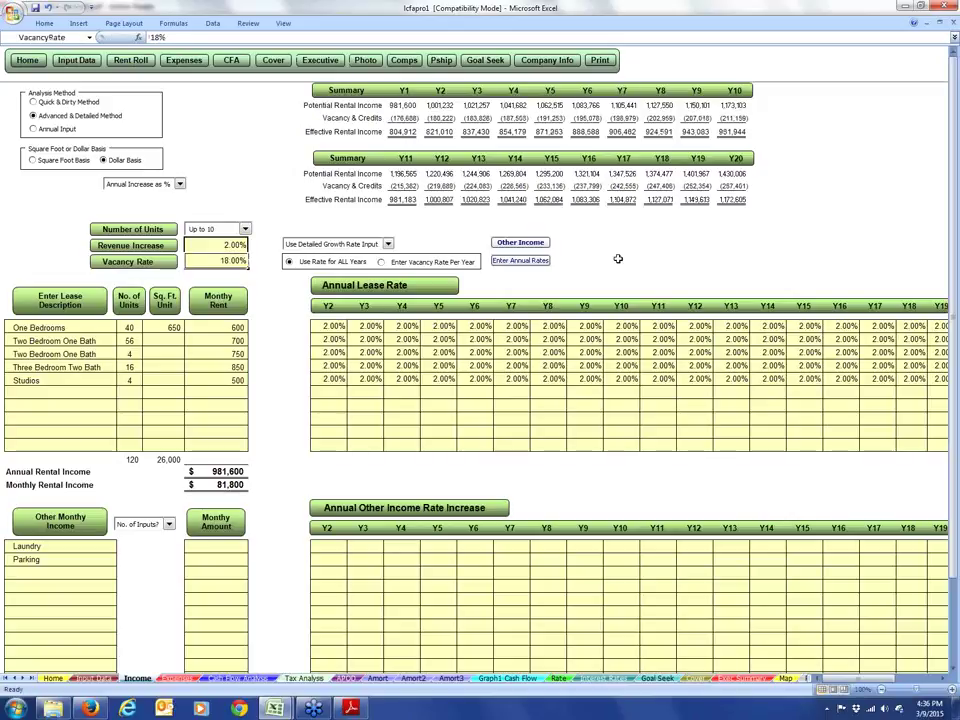
pyautogui.write('18.5')
pyautogui.press('Return')
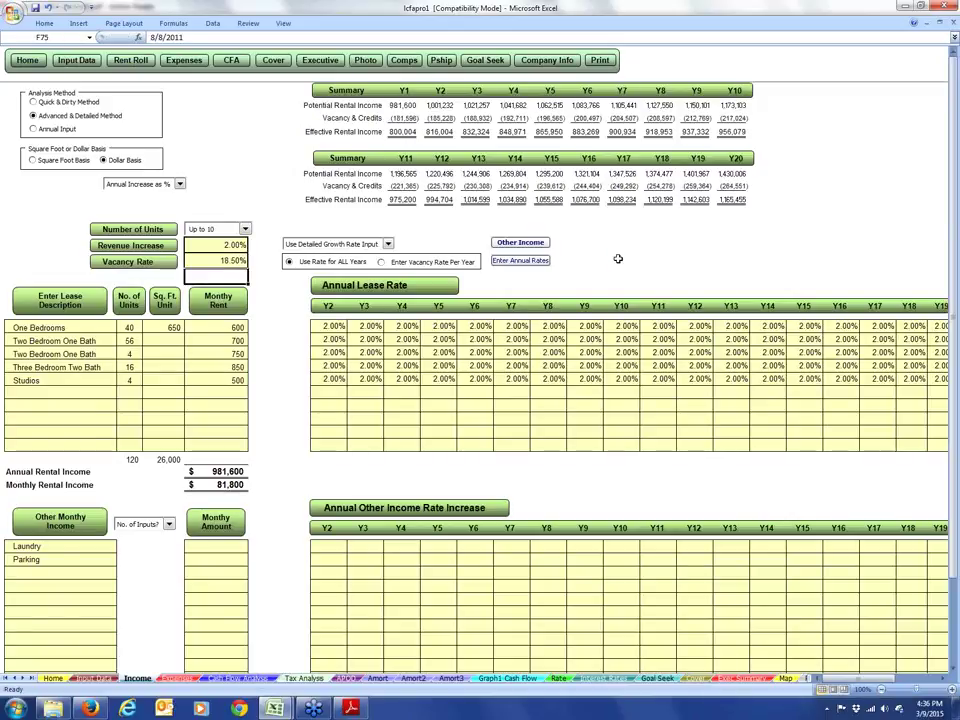
# Step: Set the vacancy rate to 18.75%
pyautogui.press('Up')
pyautogui.write('18.75')
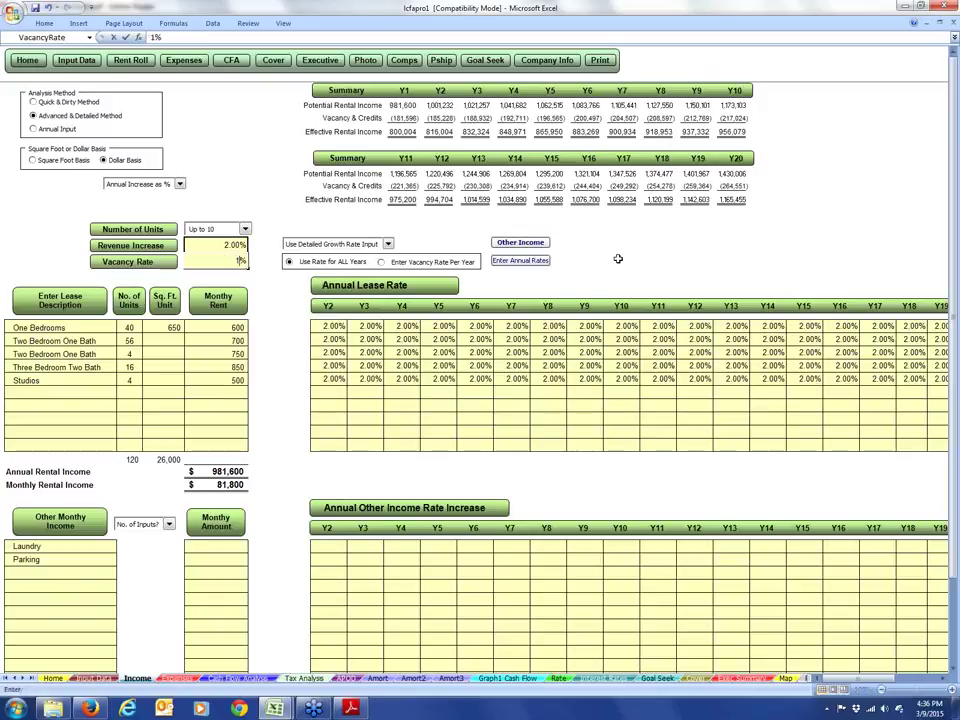
pyautogui.press('Return')
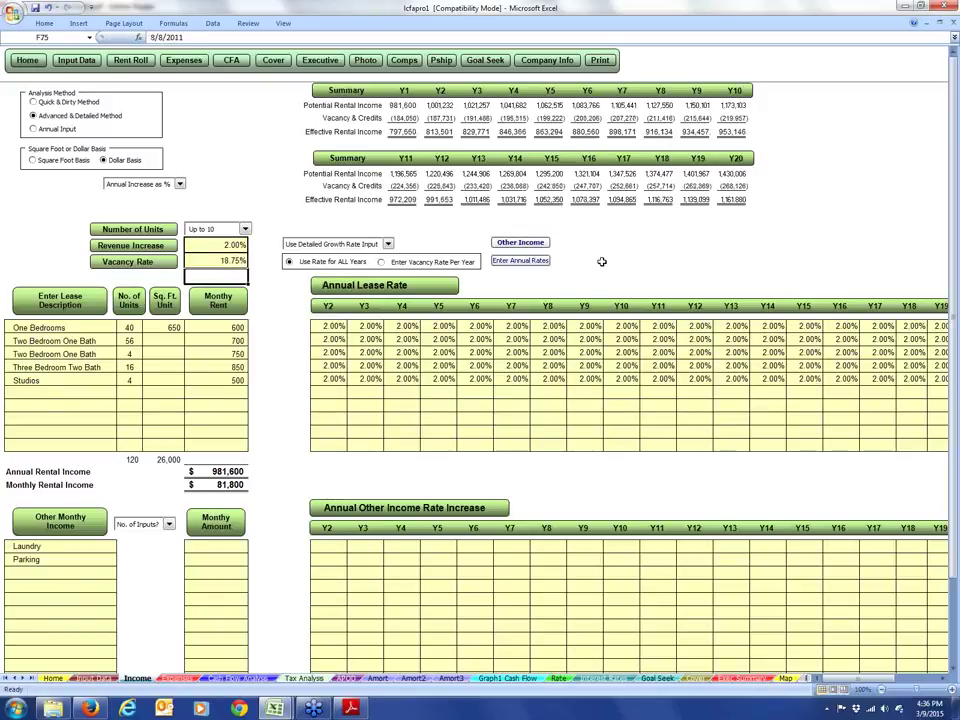
pyautogui.press('Up')
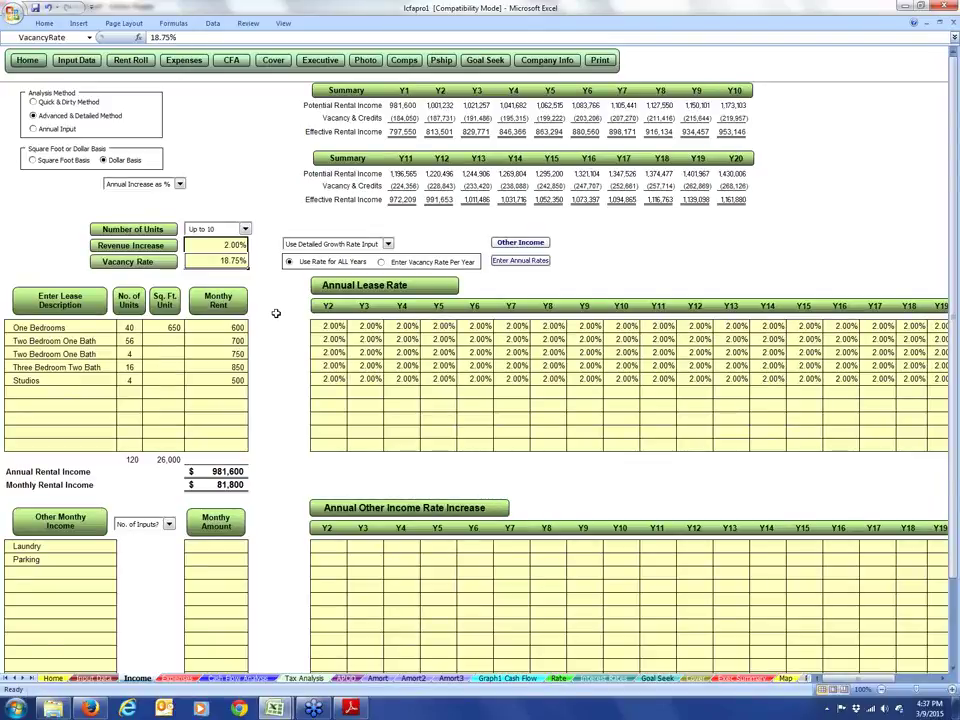
# Step: Compare the Year 1 potential and effective rental income in the summary with the vacancy rate applied
pyautogui.click(403, 105)
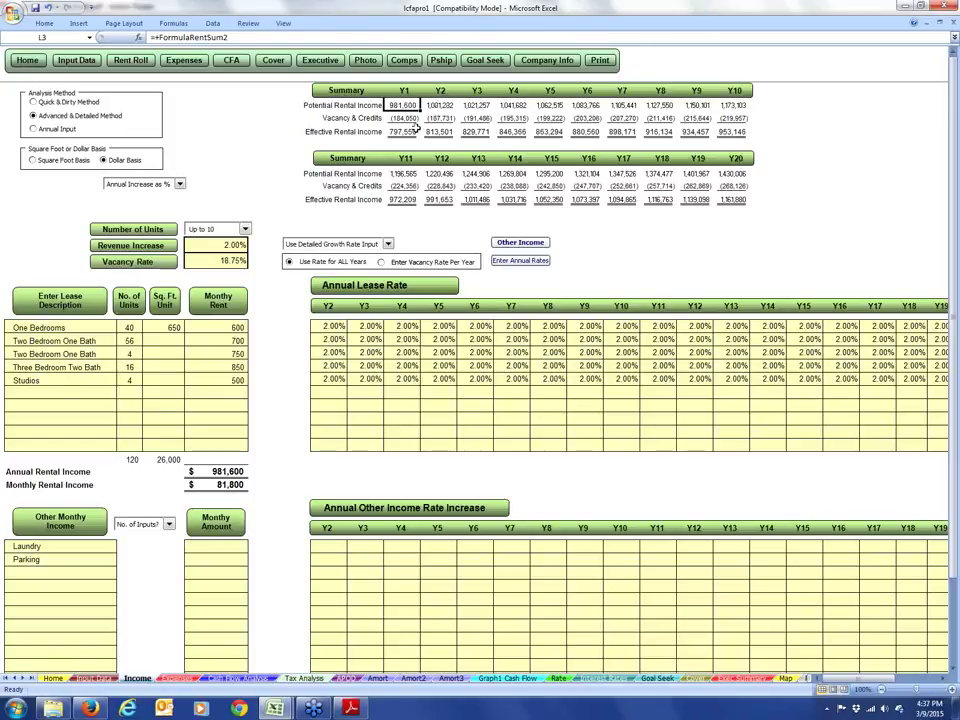
pyautogui.press('Down')
pyautogui.press('Down')
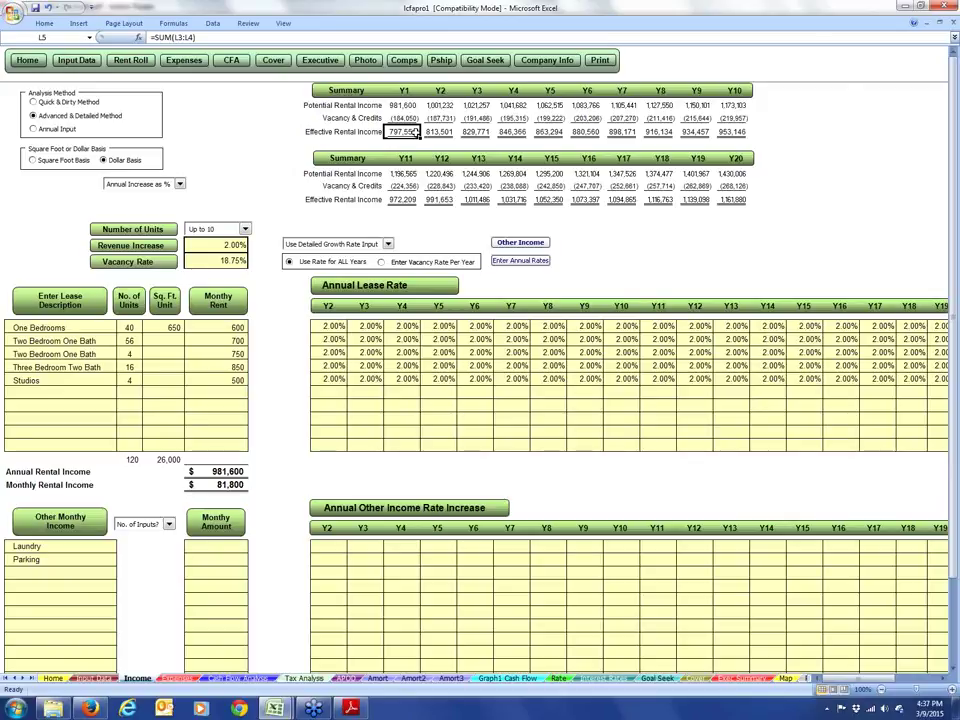
pyautogui.click(232, 261)
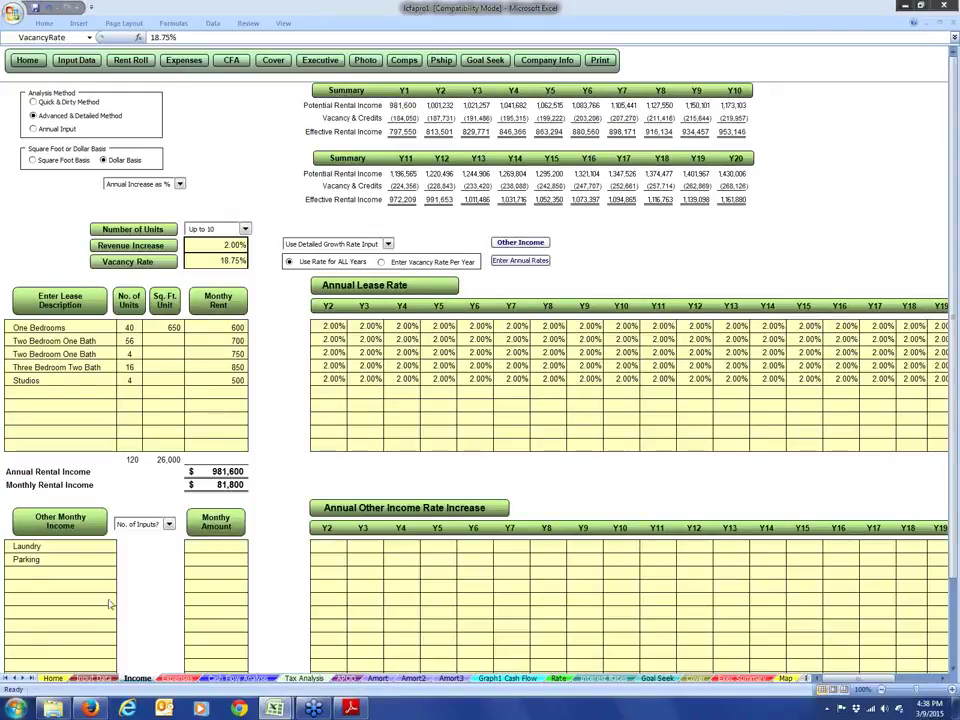
# Step: Check the annual Vacancies and Admin Rent totals in the 2014 Financials workbook and return to the lcfapro1 workbook
pyautogui.click(285, 710)
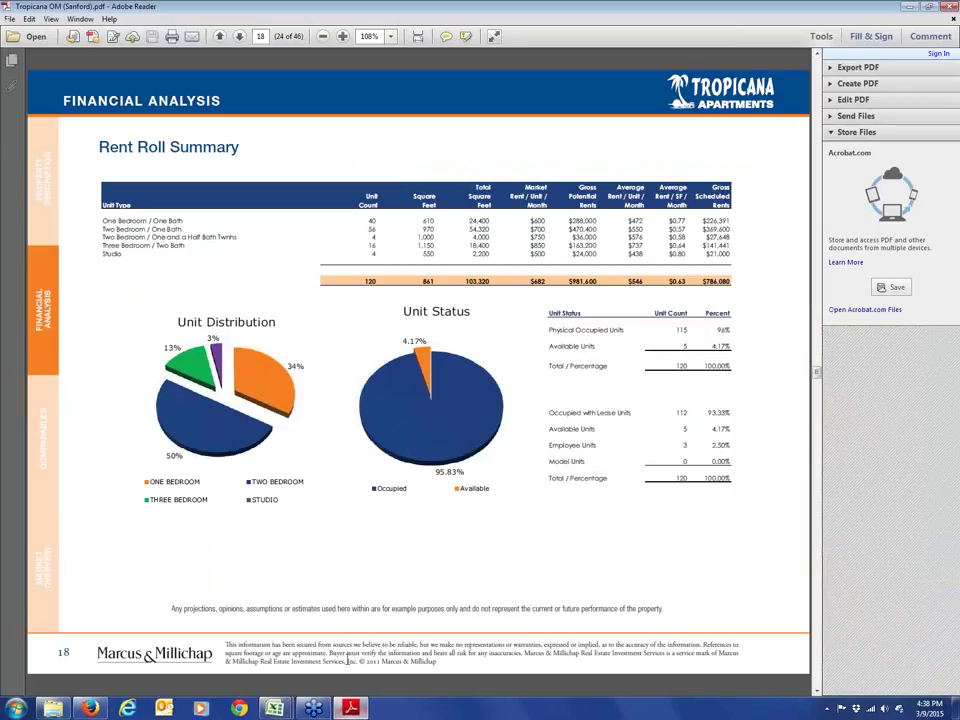
pyautogui.click(300, 657)
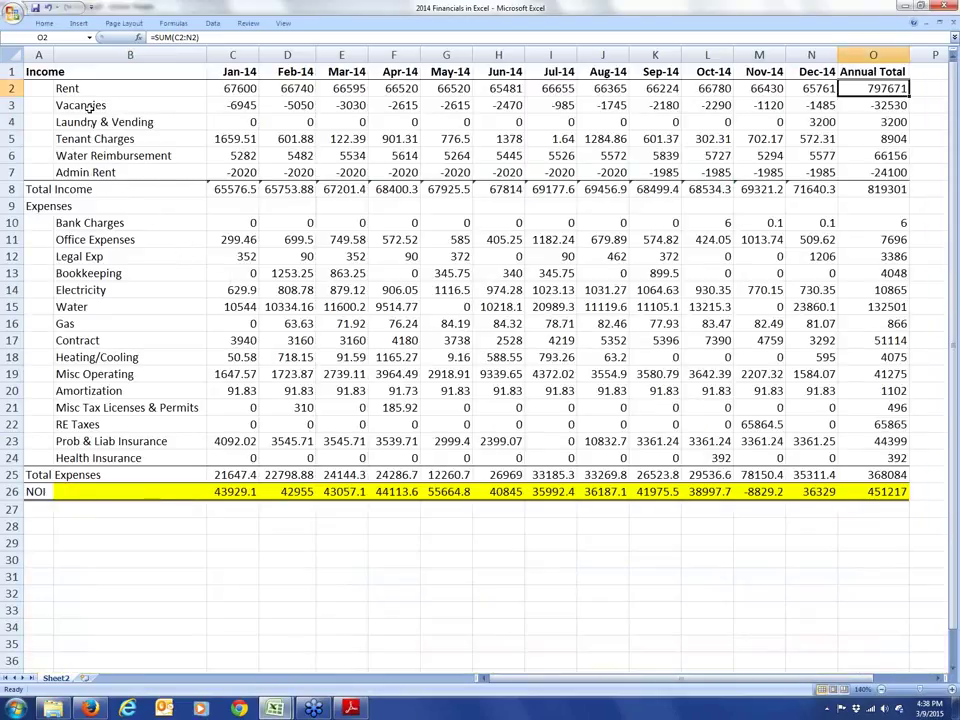
pyautogui.click(900, 105)
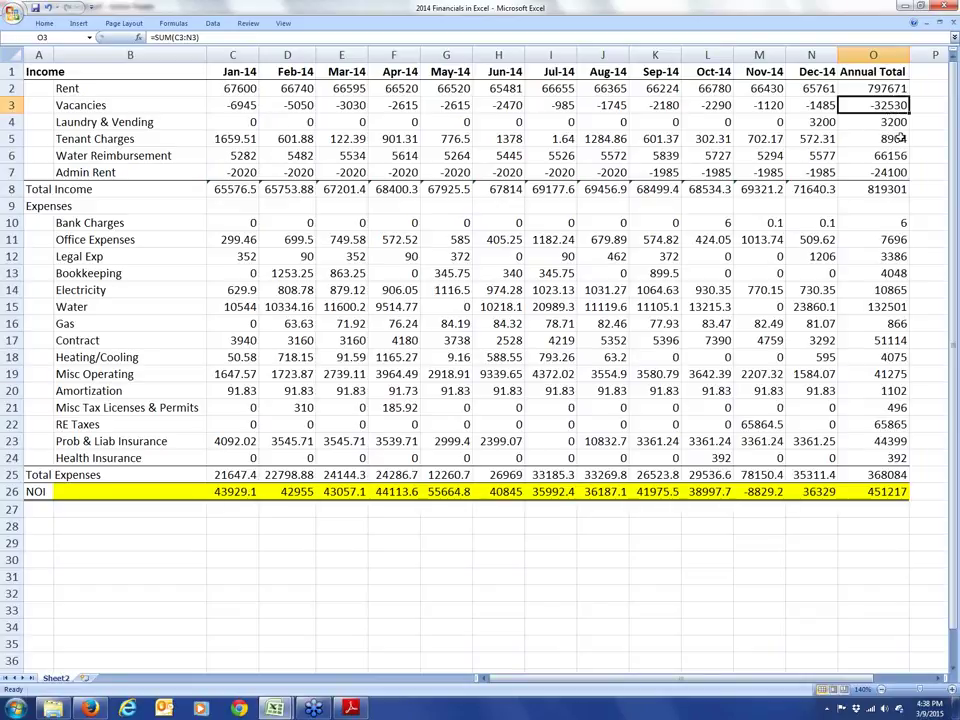
pyautogui.click(895, 172)
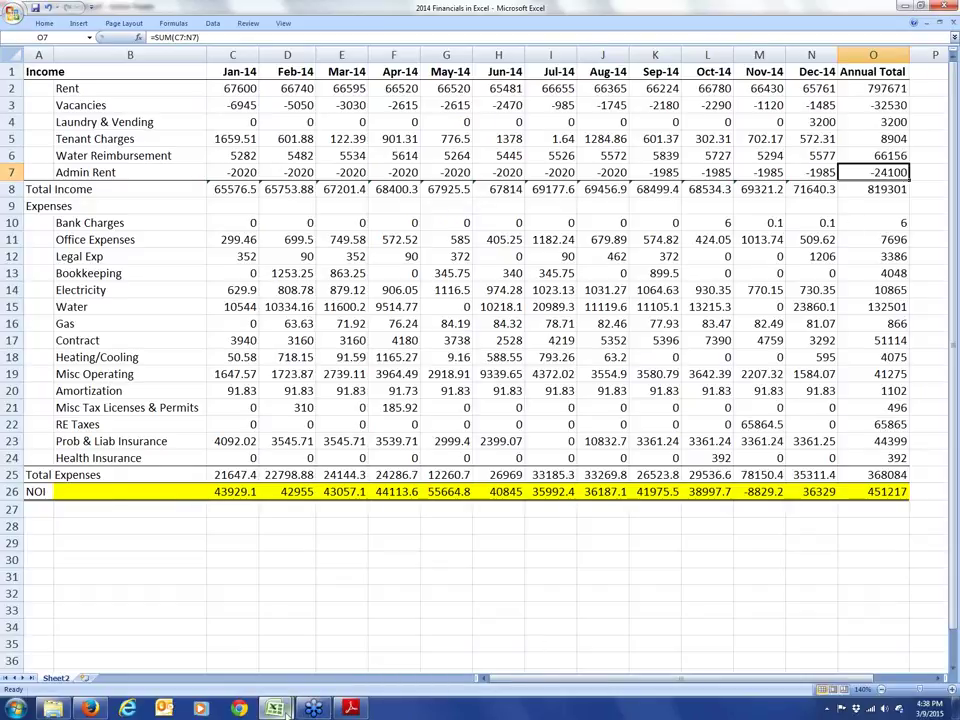
pyautogui.moveTo(283, 709)
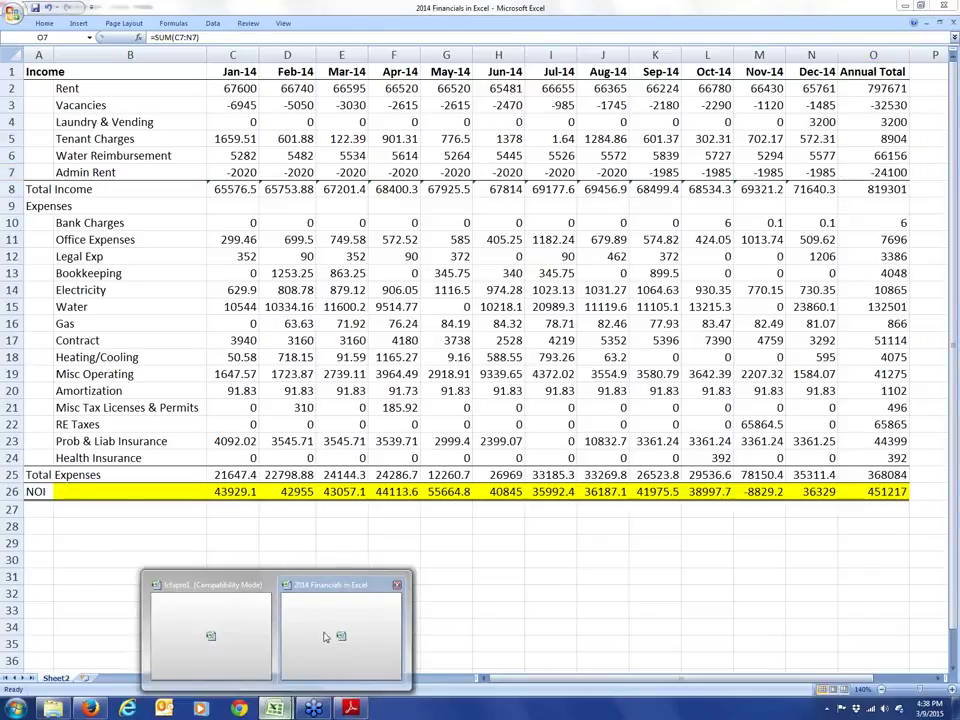
pyautogui.click(210, 632)
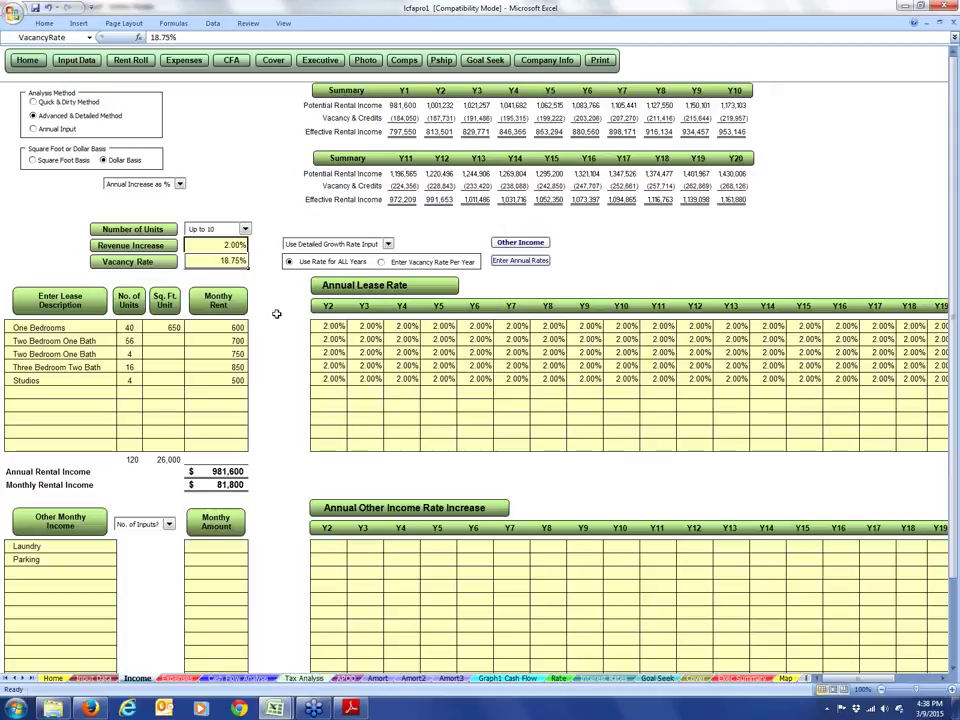
# Step: In the 2014 Financials workbook, try summing annual totals O4:O6 in cell O7, the Admin Rent total
pyautogui.moveTo(351, 709)
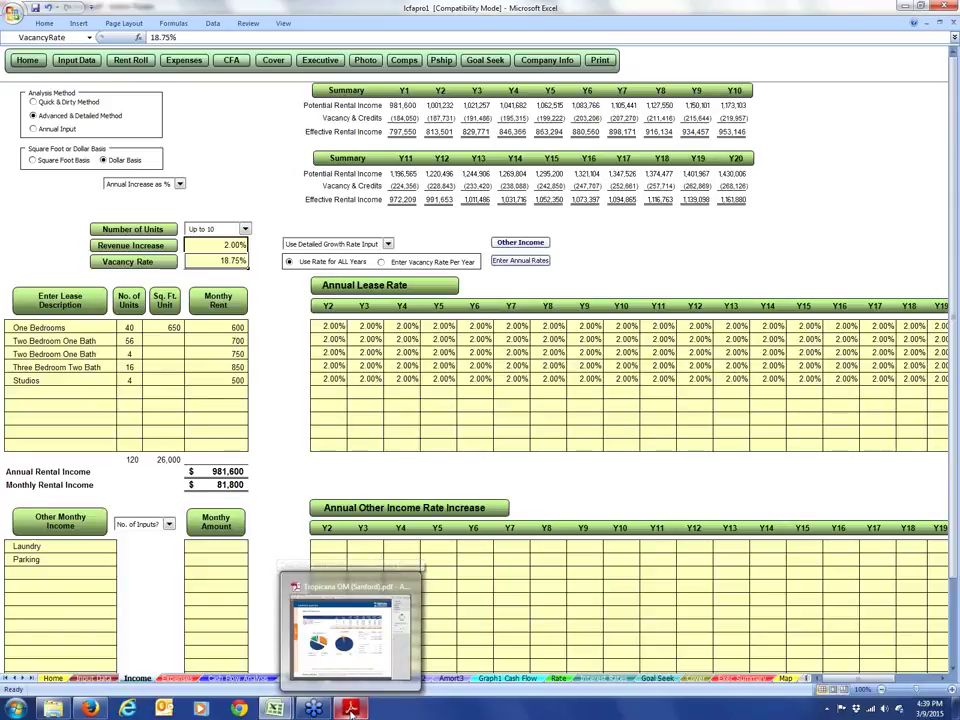
pyautogui.moveTo(275, 709)
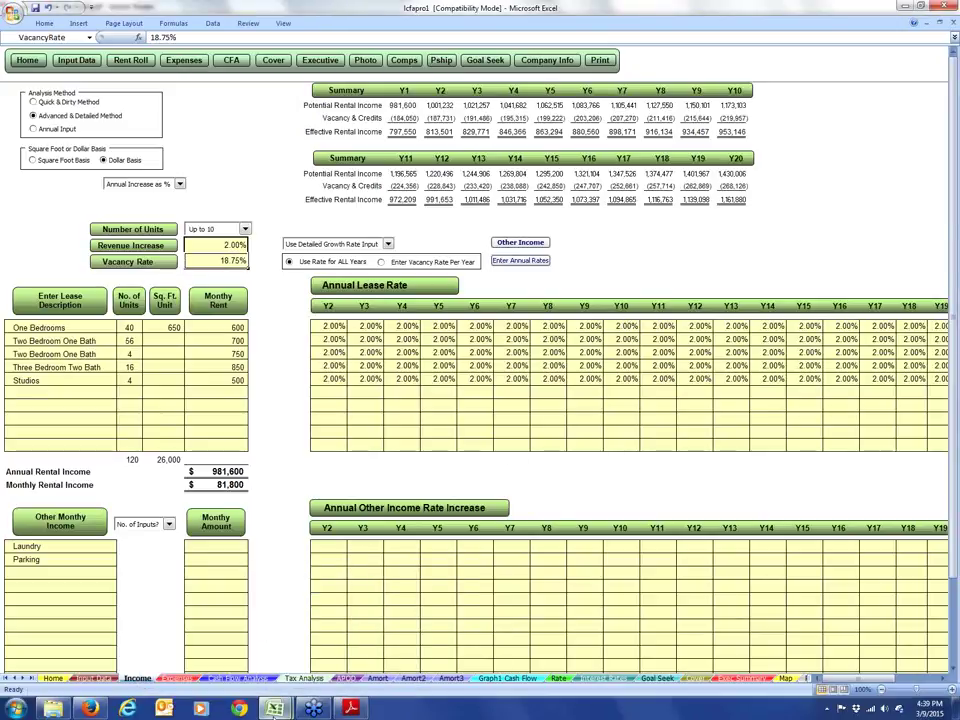
pyautogui.click(225, 628)
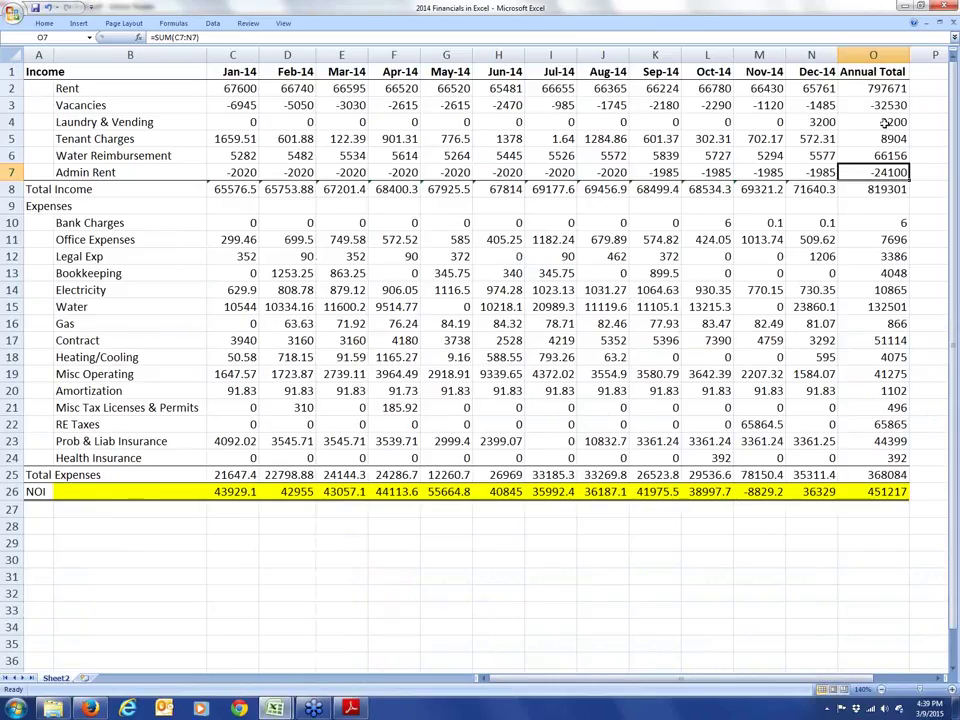
pyautogui.click(176, 24)
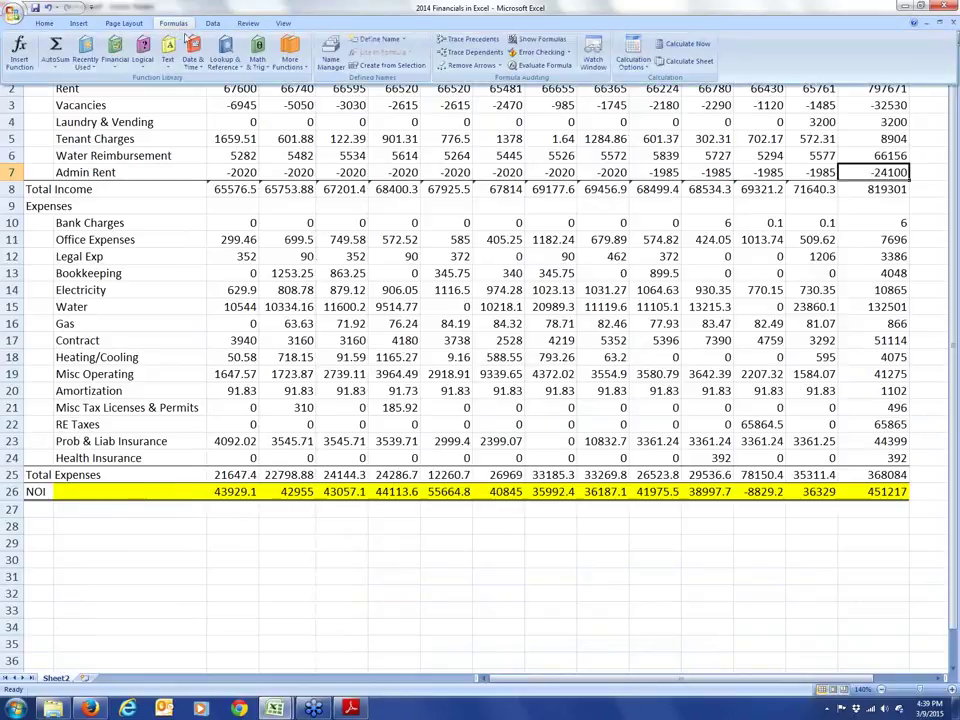
pyautogui.click(55, 48)
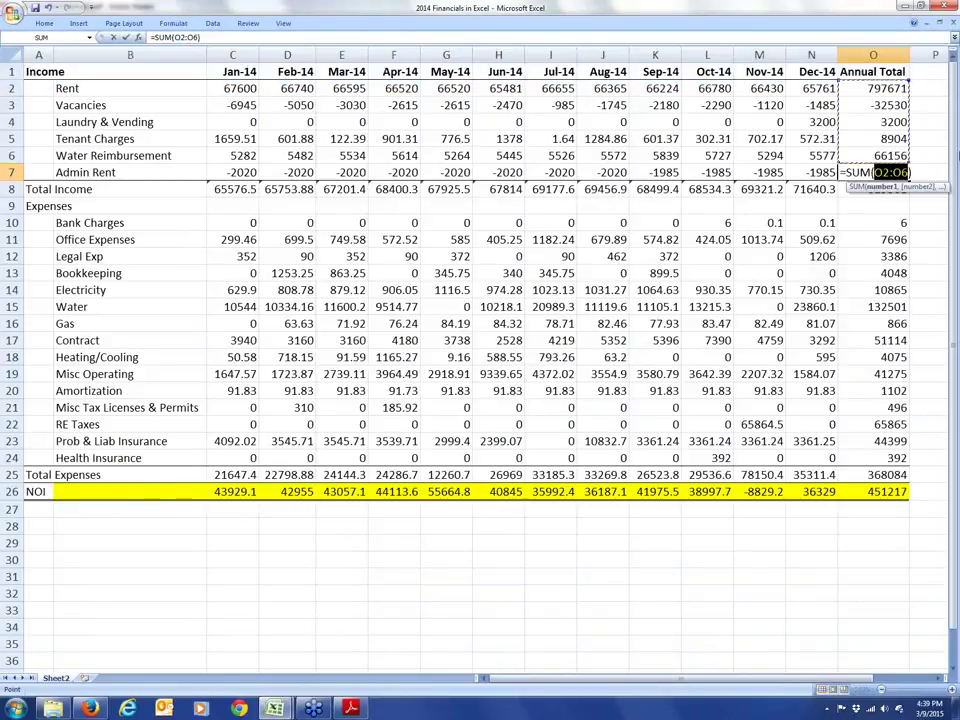
pyautogui.moveTo(874, 122); pyautogui.dragTo(891, 157)
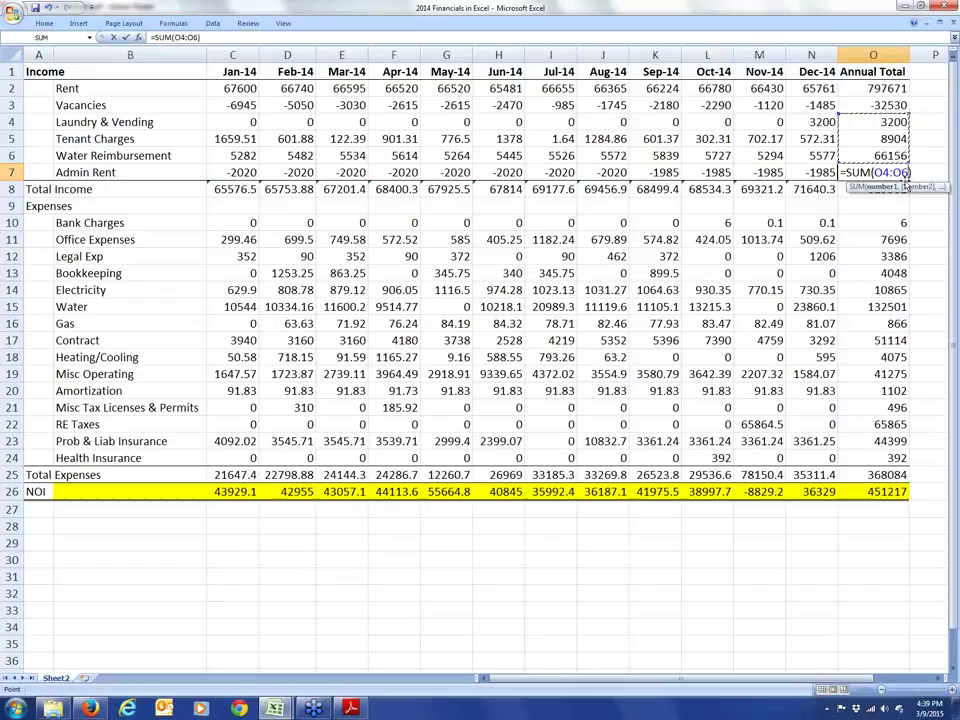
pyautogui.press('Return')
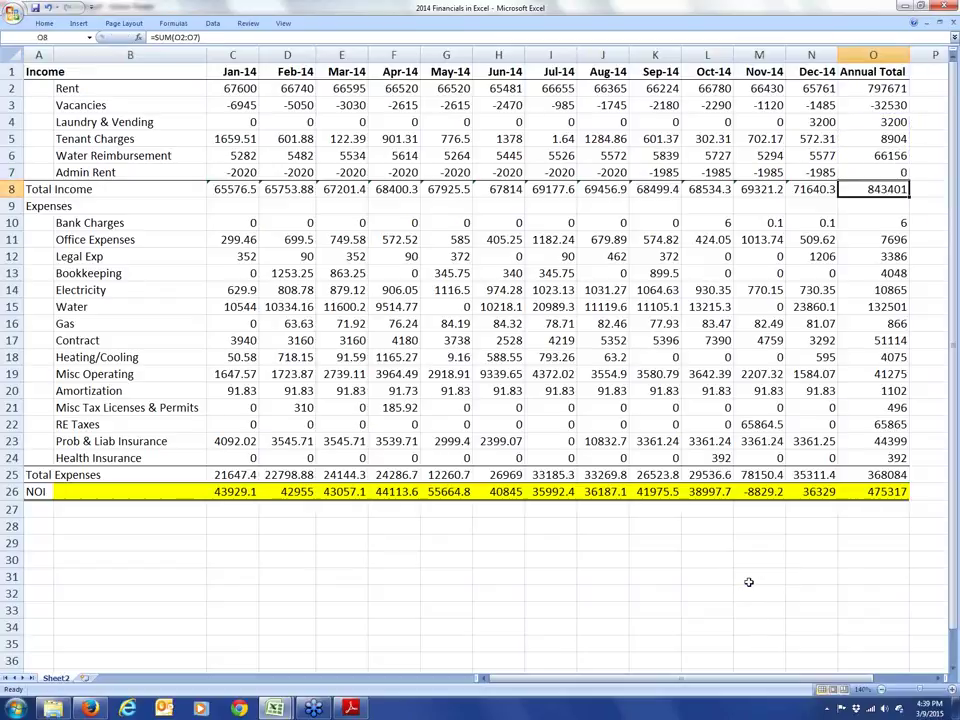
# Step: Undo the sum in the Admin Rent annual total and keep the vacancy rate at 18.75%
pyautogui.click(655, 576)
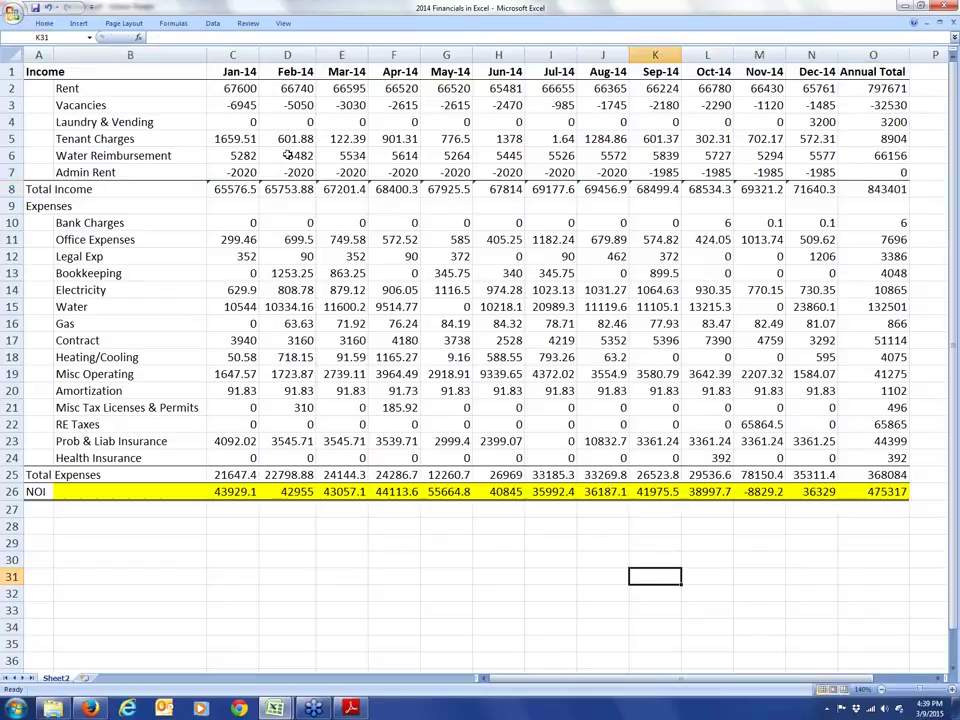
pyautogui.click(48, 7)
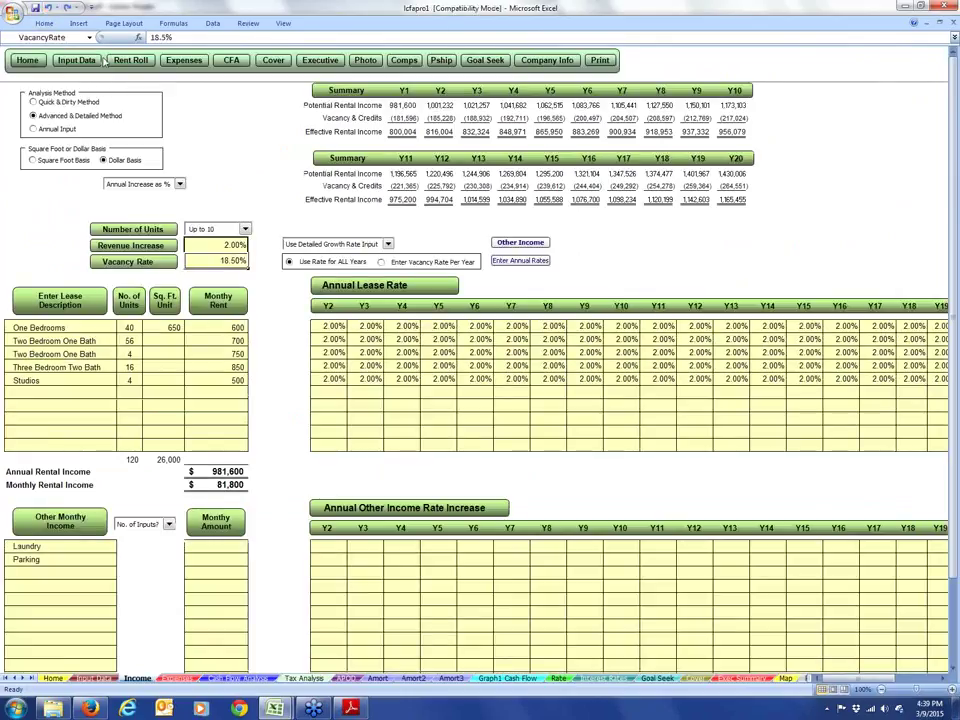
pyautogui.click(50, 7)
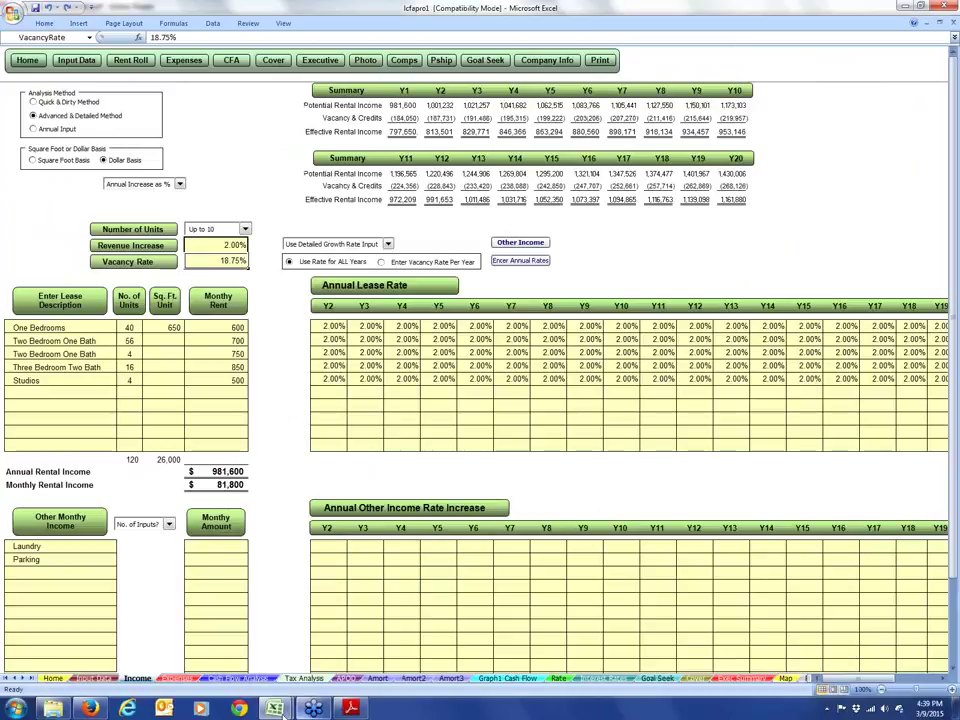
# Step: In empty cell J30 of the 2014 Financials workbook, sum the annual Laundry & Vending, Tenant Charges and Water Reimbursement totals (O4:O6)
pyautogui.moveTo(280, 702)
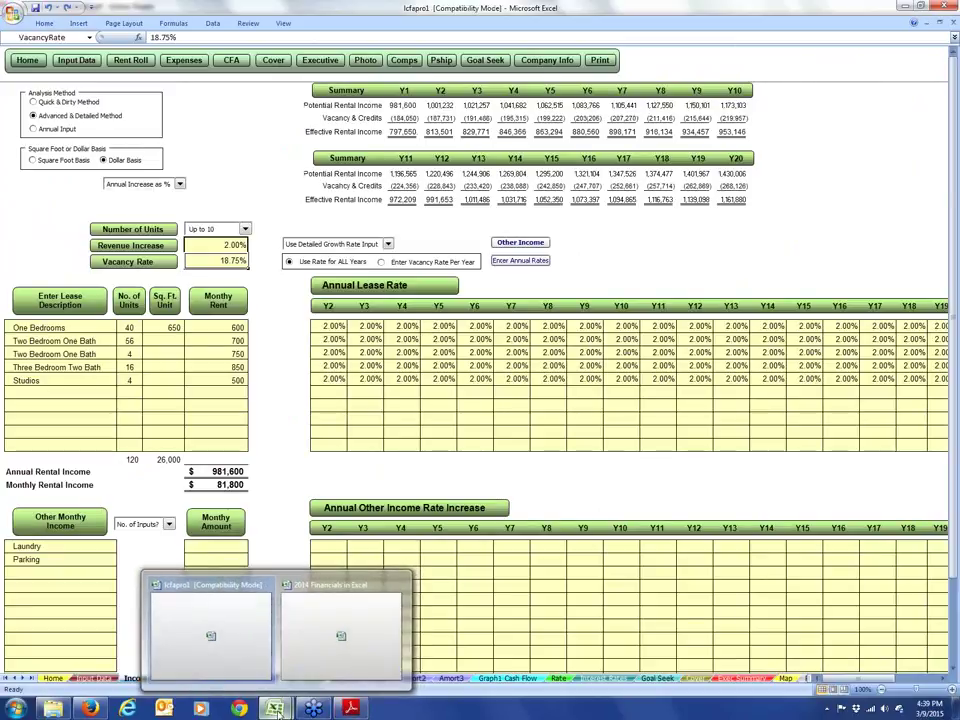
pyautogui.click(242, 653)
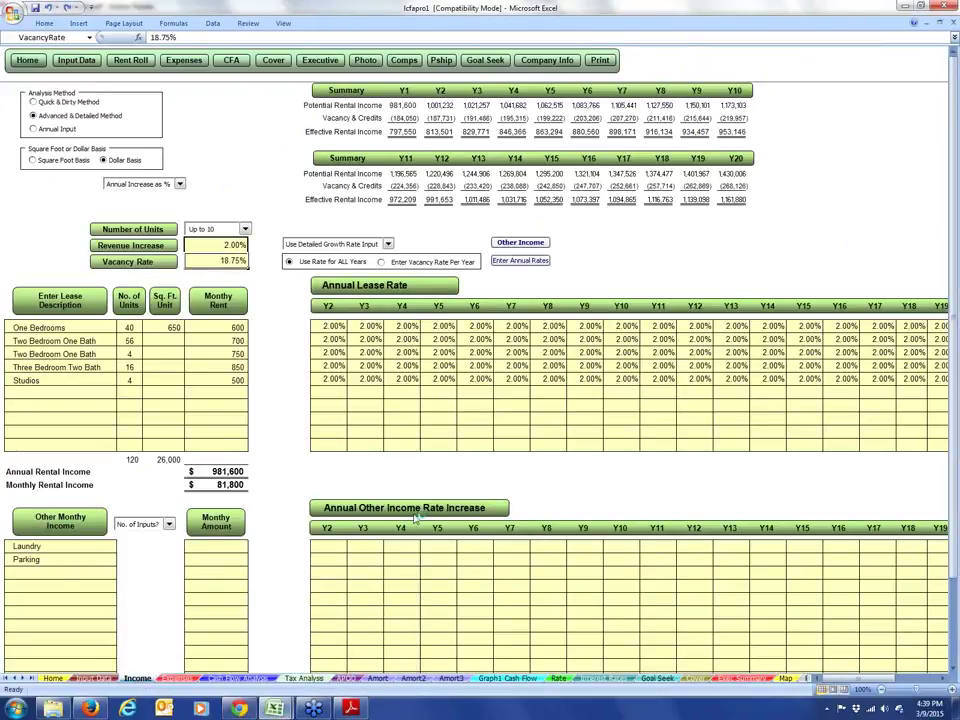
pyautogui.click(352, 625)
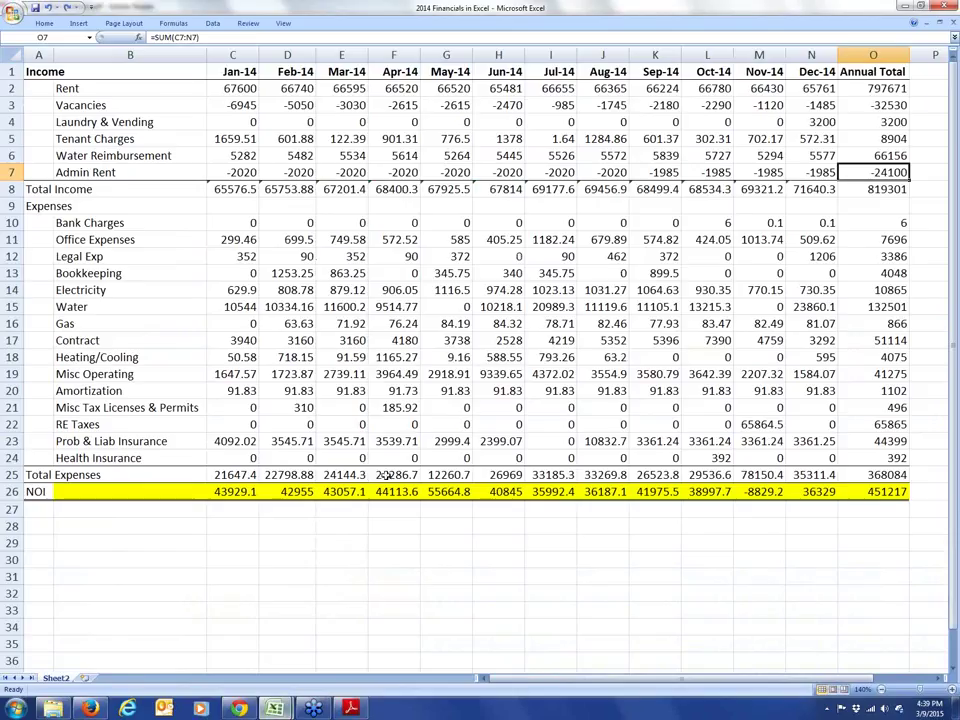
pyautogui.click(609, 555)
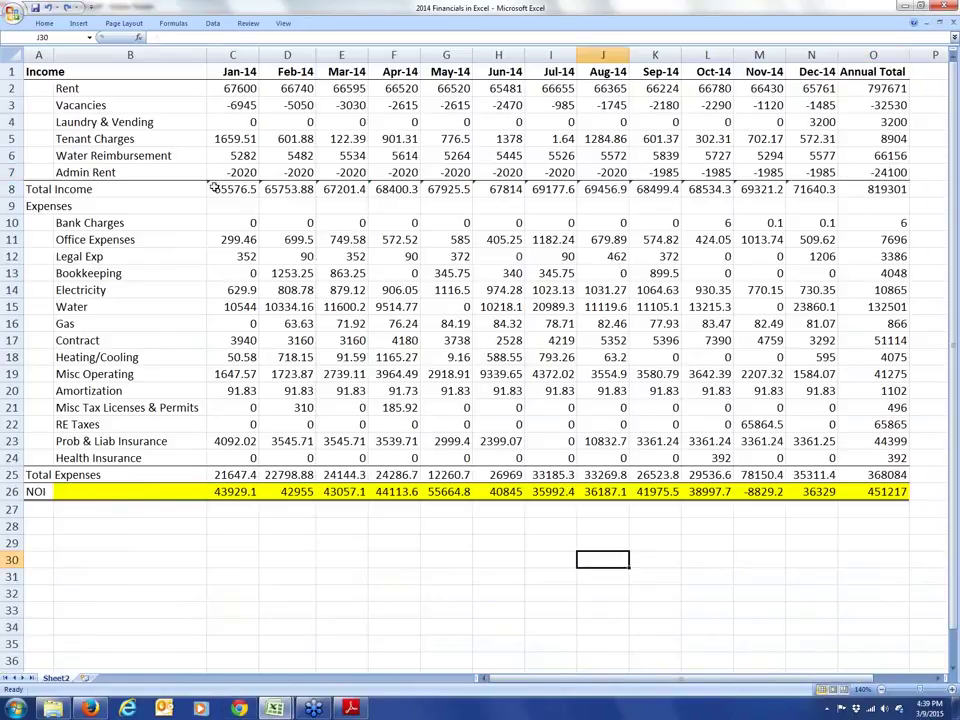
pyautogui.click(185, 24)
pyautogui.click(42, 40)
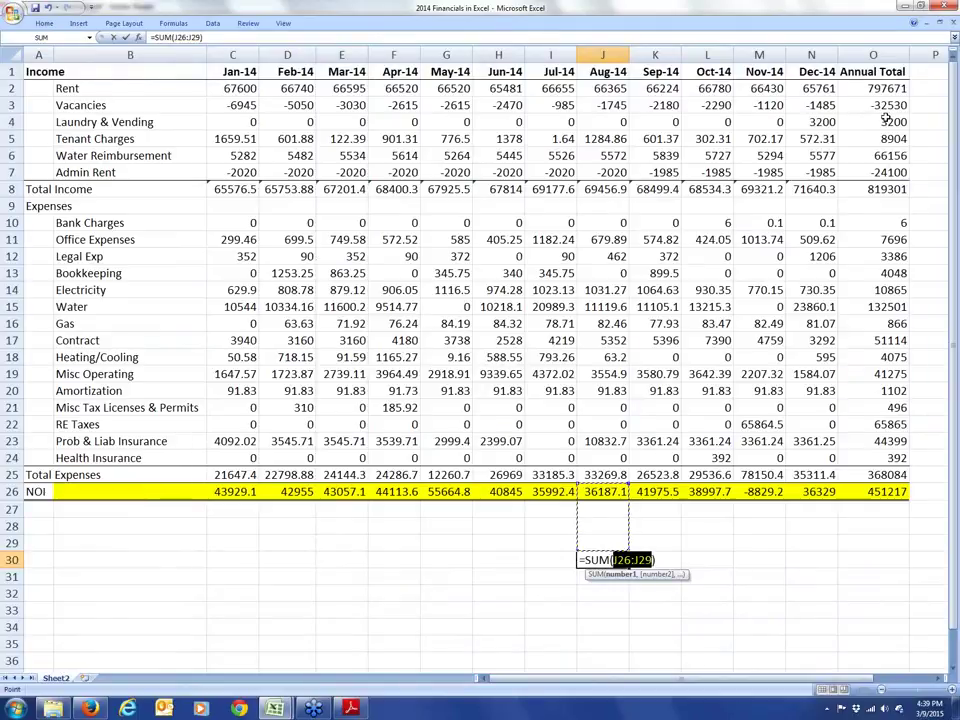
pyautogui.moveTo(885, 120); pyautogui.dragTo(888, 155)
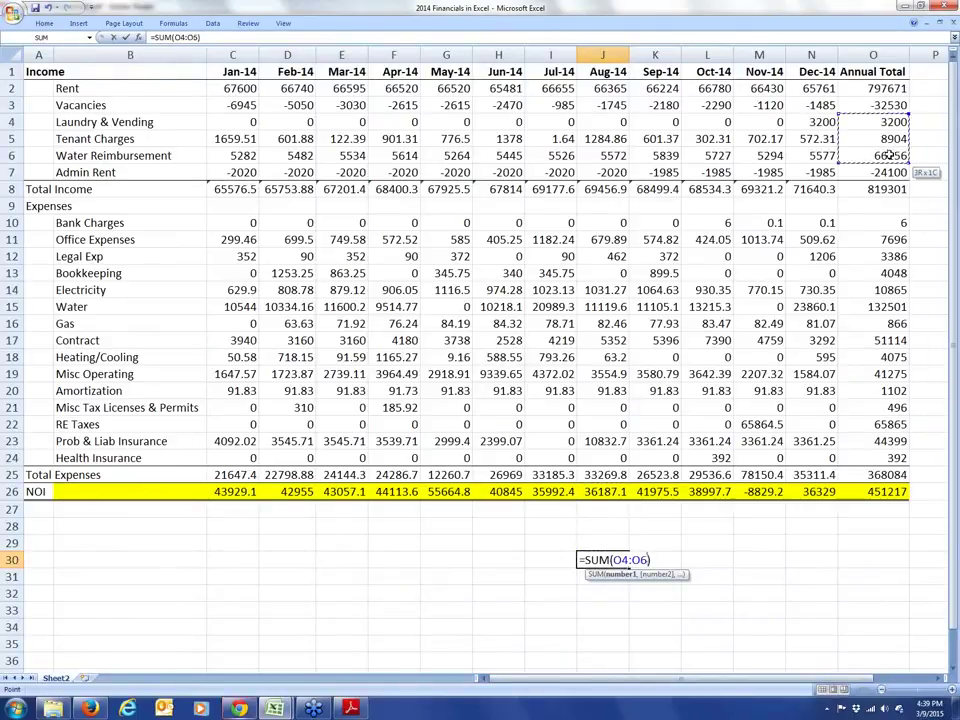
pyautogui.press('Return')
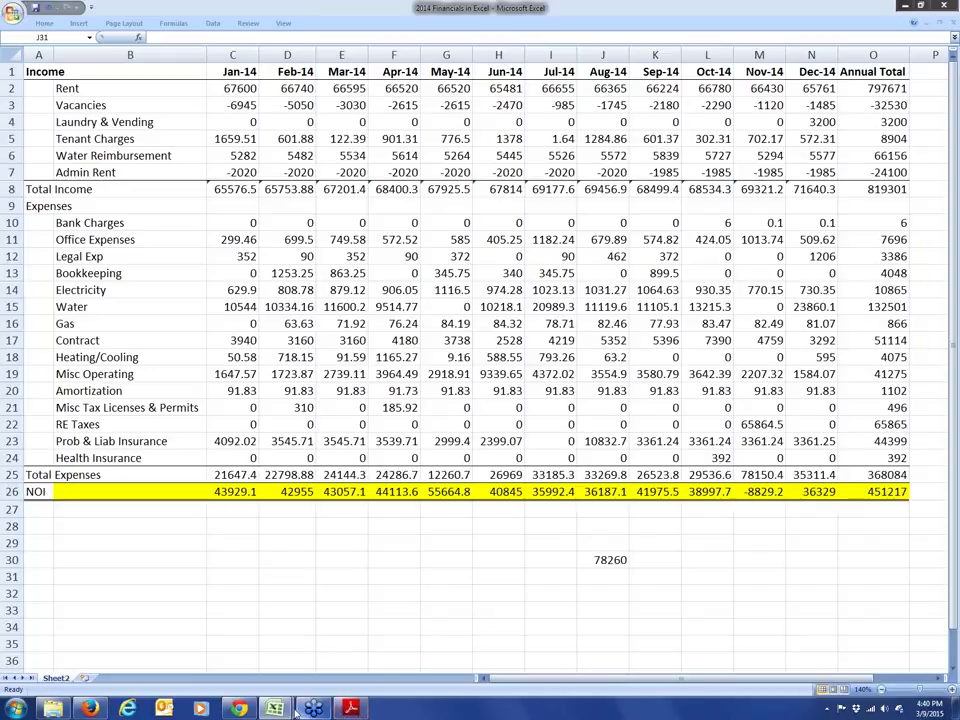
# Step: Return to the lcfapro1 workbook and enter 6,521 as the Laundry monthly amount under other monthly income
pyautogui.moveTo(275, 706)
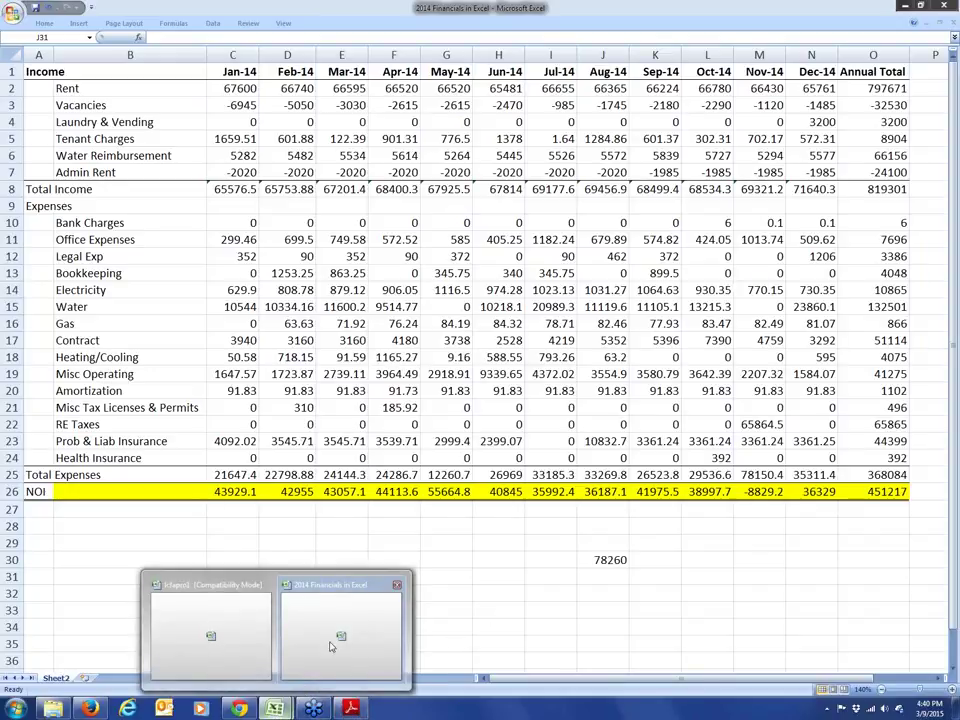
pyautogui.click(234, 651)
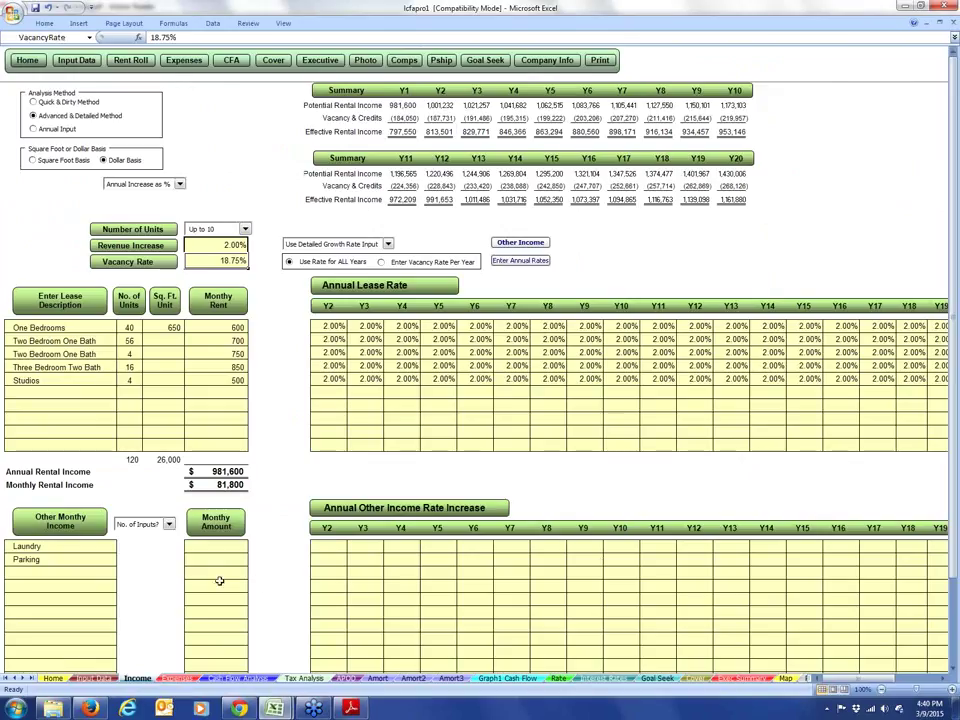
pyautogui.click(207, 545)
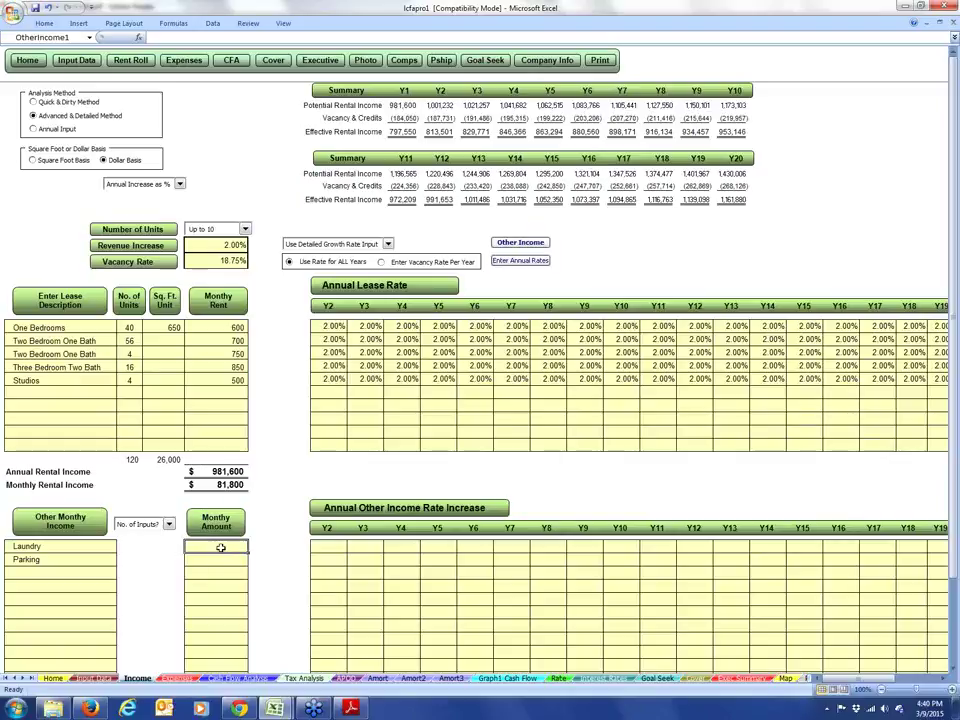
pyautogui.write('521')
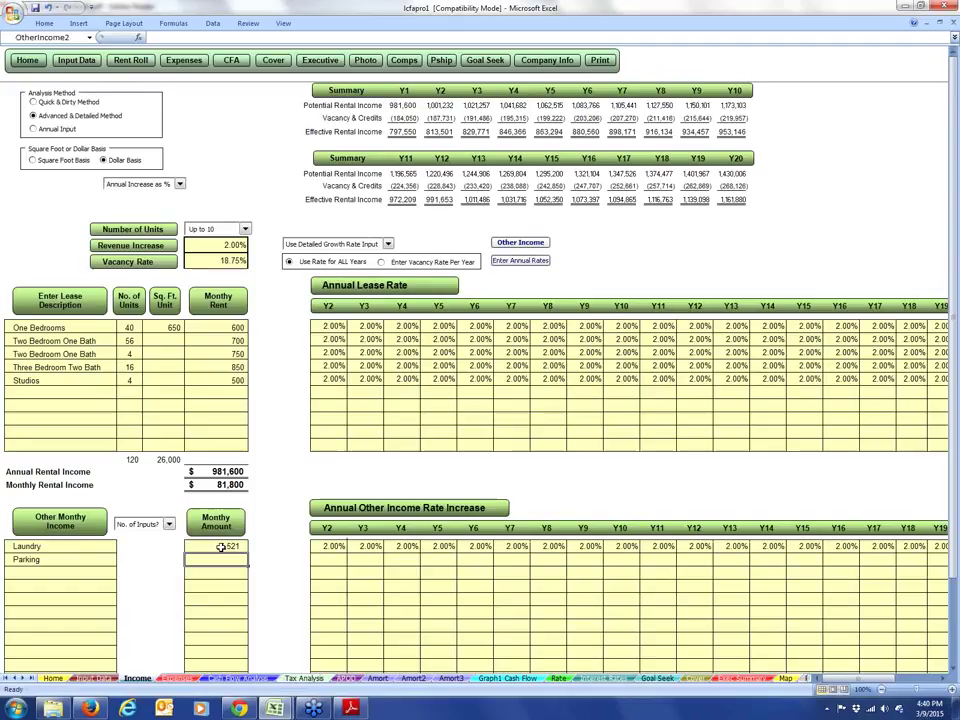
pyautogui.press('Return')
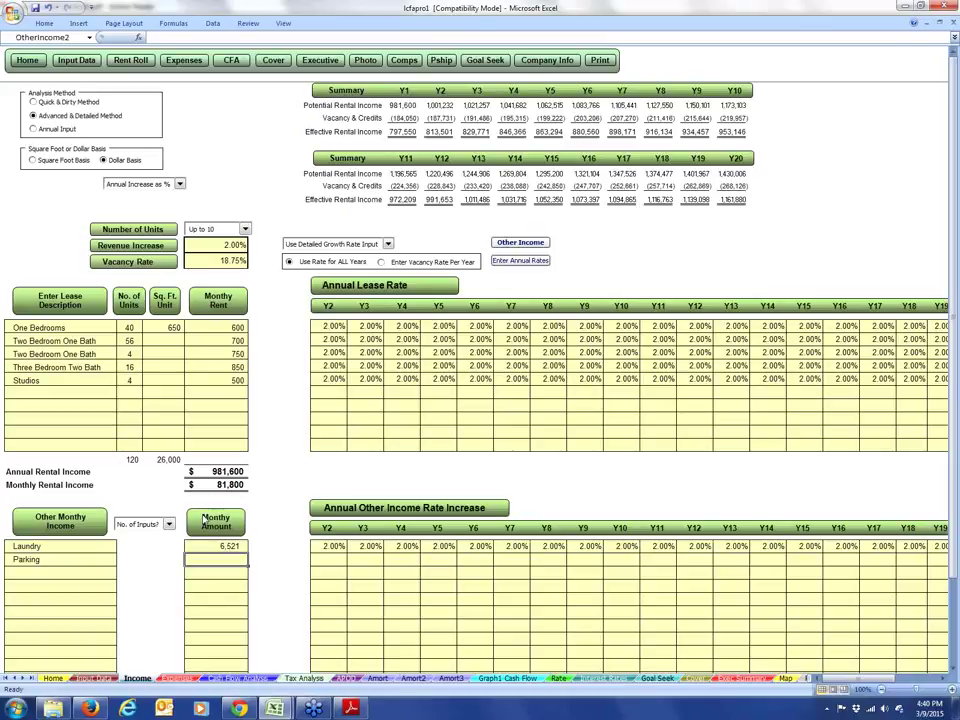
# Step: Reduce the Other Monthly Income table to 4 input rows
pyautogui.scroll(-3, 204, 520)
pyautogui.click(169, 400)
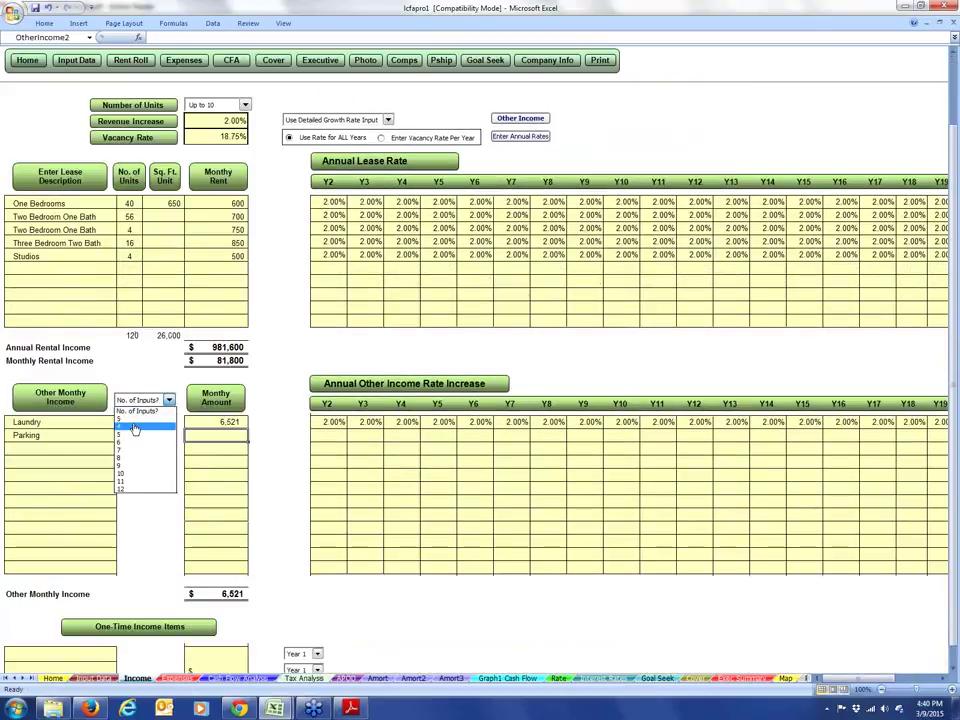
pyautogui.click(135, 428)
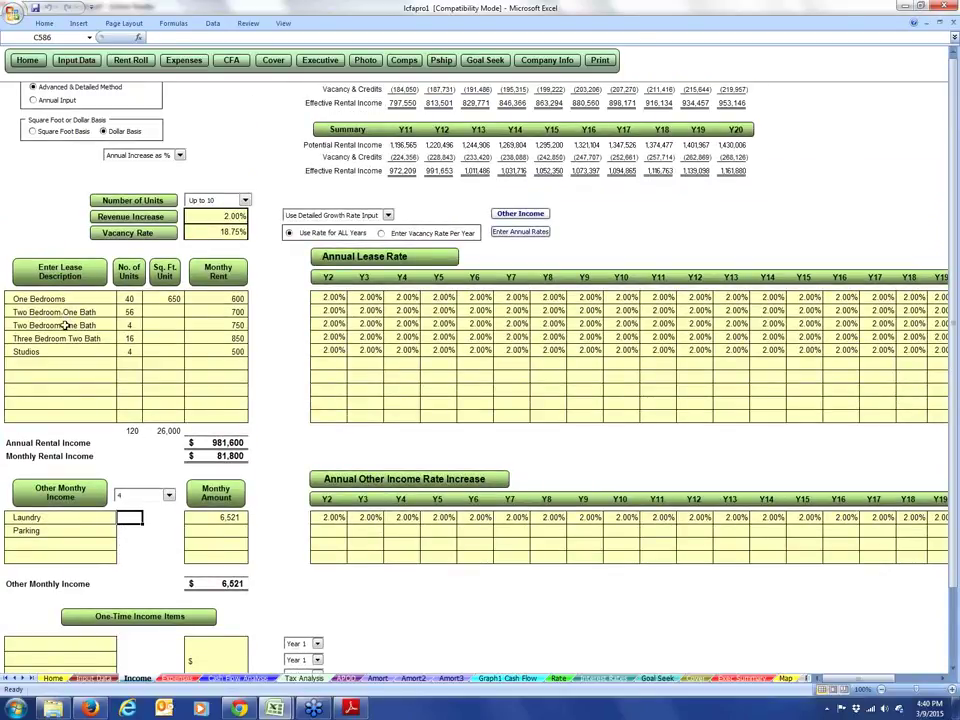
# Step: Expand the lease description table to Up to 150 units and set it back to Up to 10
pyautogui.moveTo(28, 298); pyautogui.dragTo(42, 352)
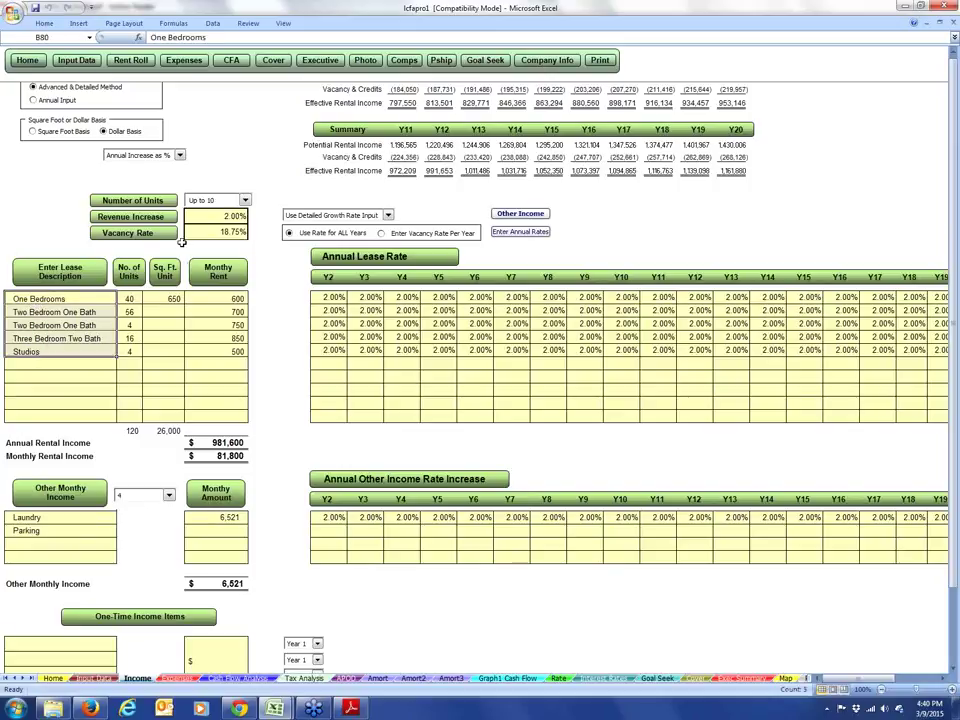
pyautogui.click(245, 200)
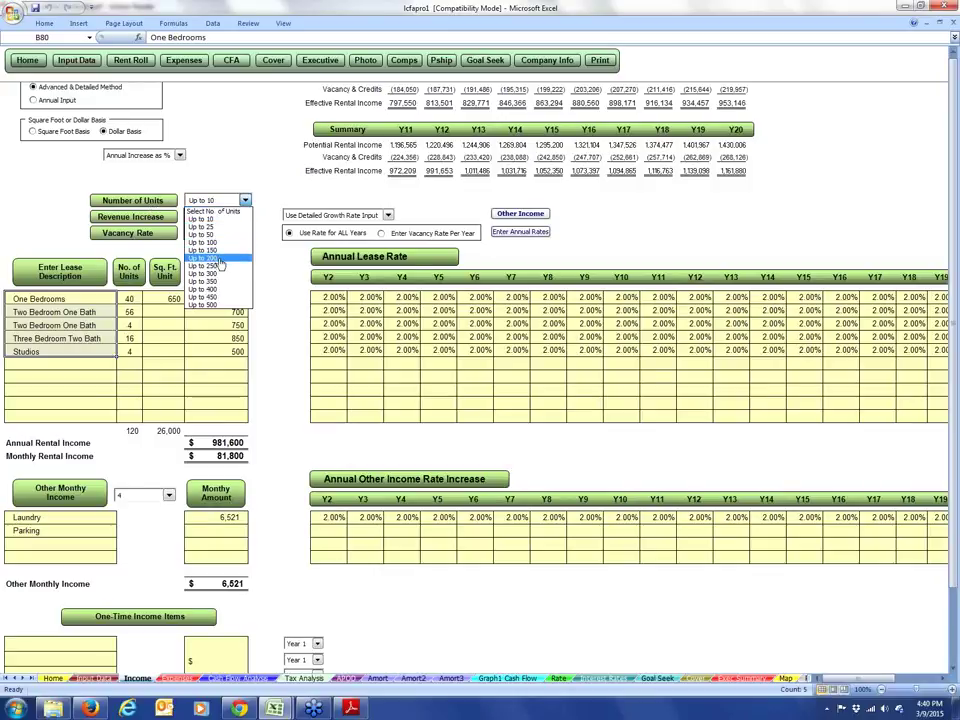
pyautogui.click(210, 250)
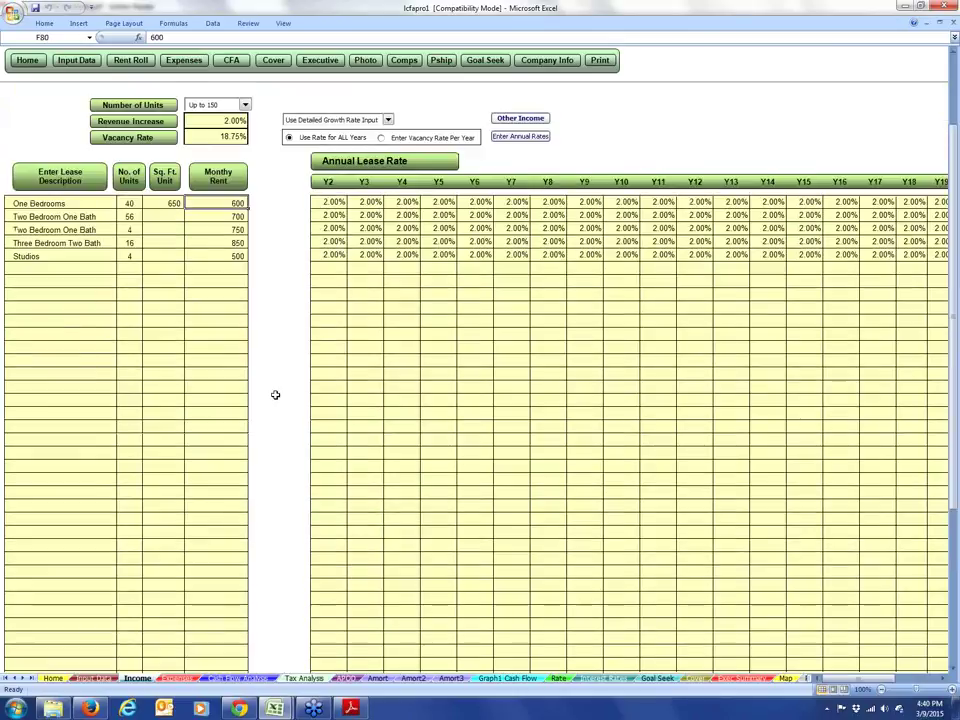
pyautogui.scroll(3, 275, 395)
pyautogui.click(245, 229)
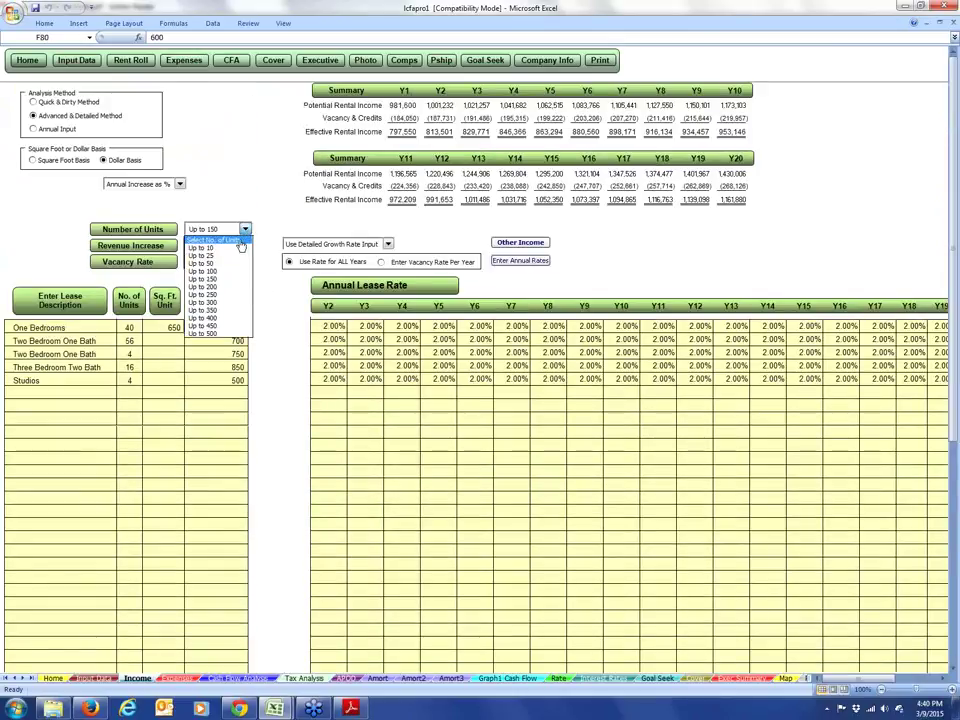
pyautogui.click(250, 238)
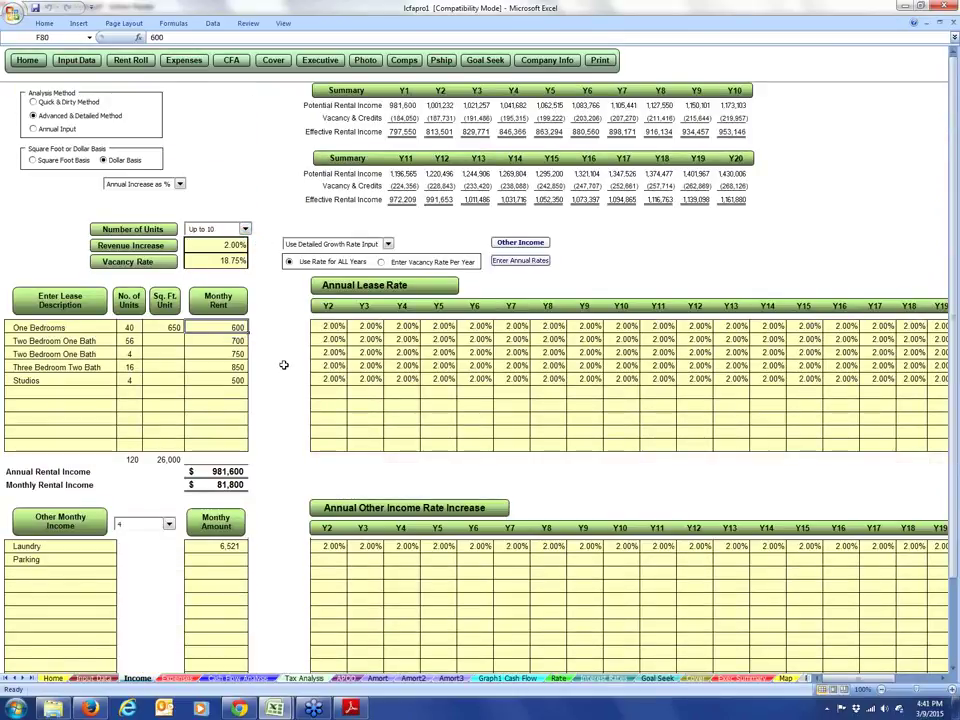
# Step: Try to shorten the Other Monthly Income table again by choosing 4 as the number of inputs
pyautogui.scroll(-3, 285, 362)
pyautogui.click(168, 399)
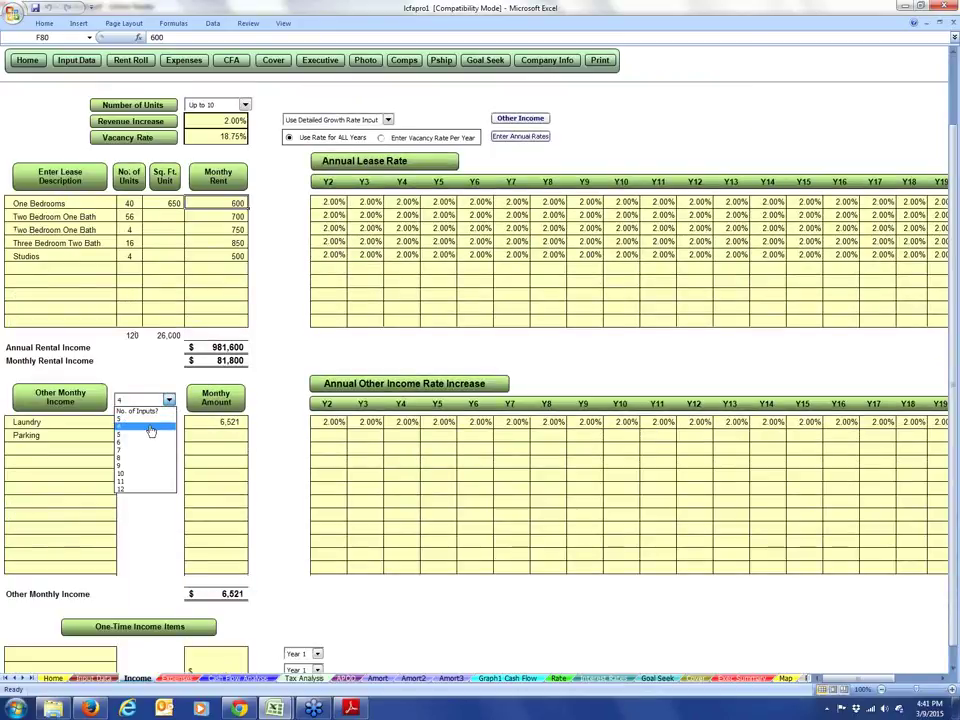
pyautogui.click(130, 426)
pyautogui.click(278, 433)
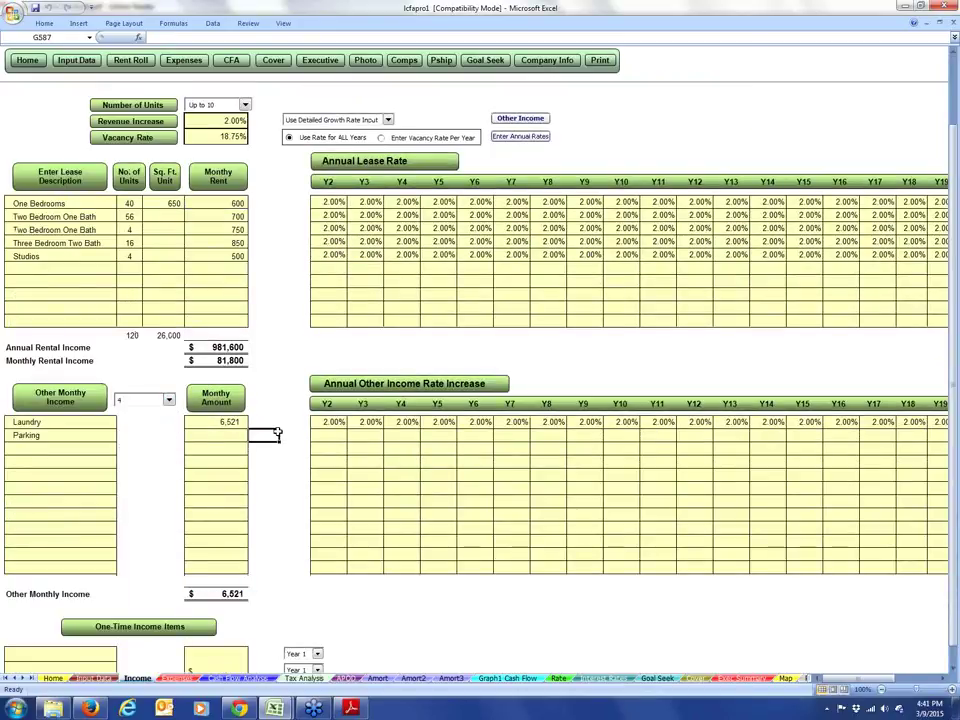
pyautogui.scroll(-3, 278, 433)
pyautogui.scroll(6, 278, 433)
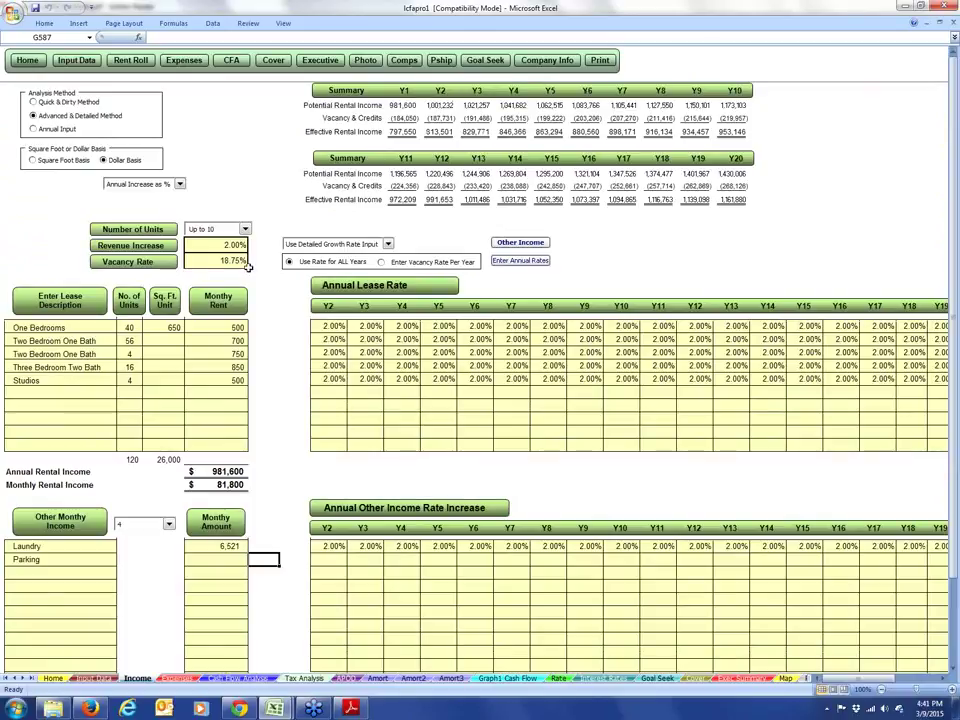
# Step: Open the Annual Expense Input Screen, and examine the Amortization row and annual Total Expenses in the 2014 Financials workbook
pyautogui.click(184, 60)
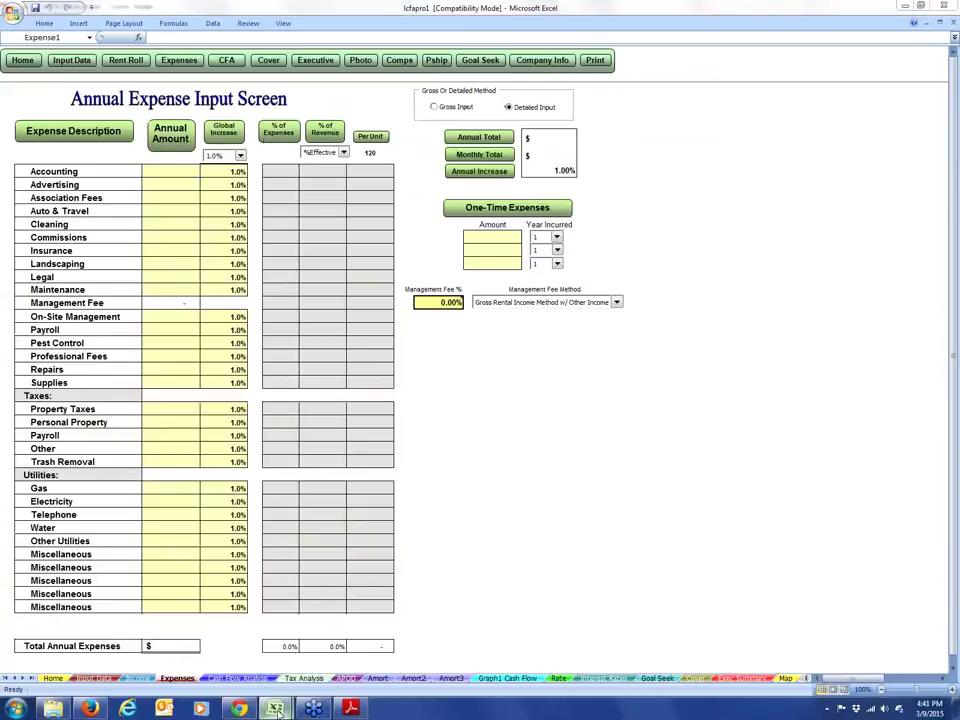
pyautogui.moveTo(275, 707)
pyautogui.click(296, 650)
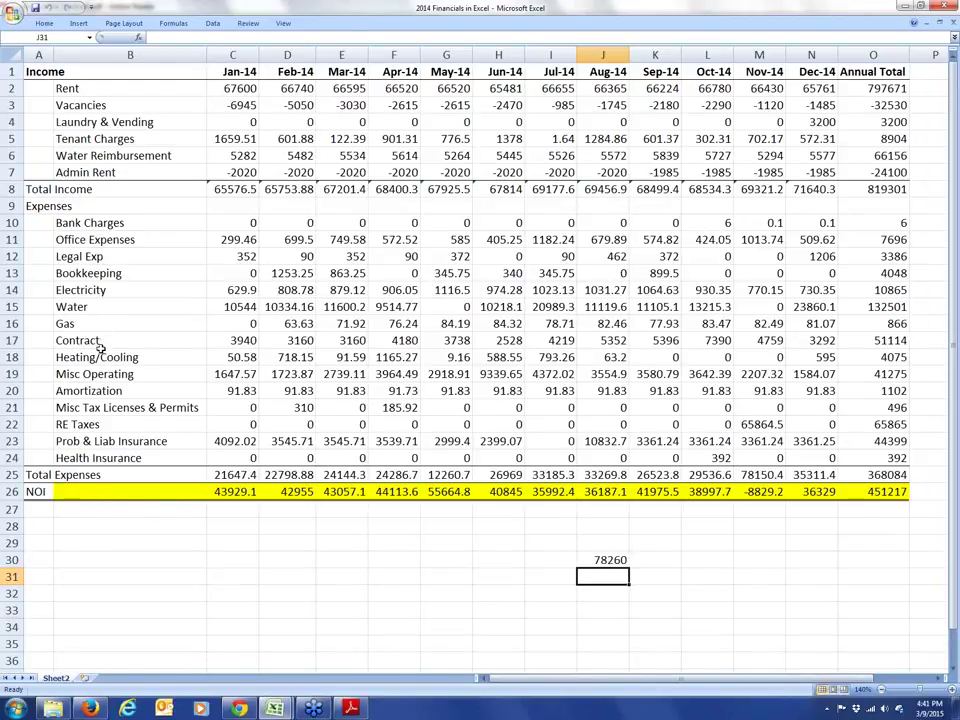
pyautogui.click(10, 391)
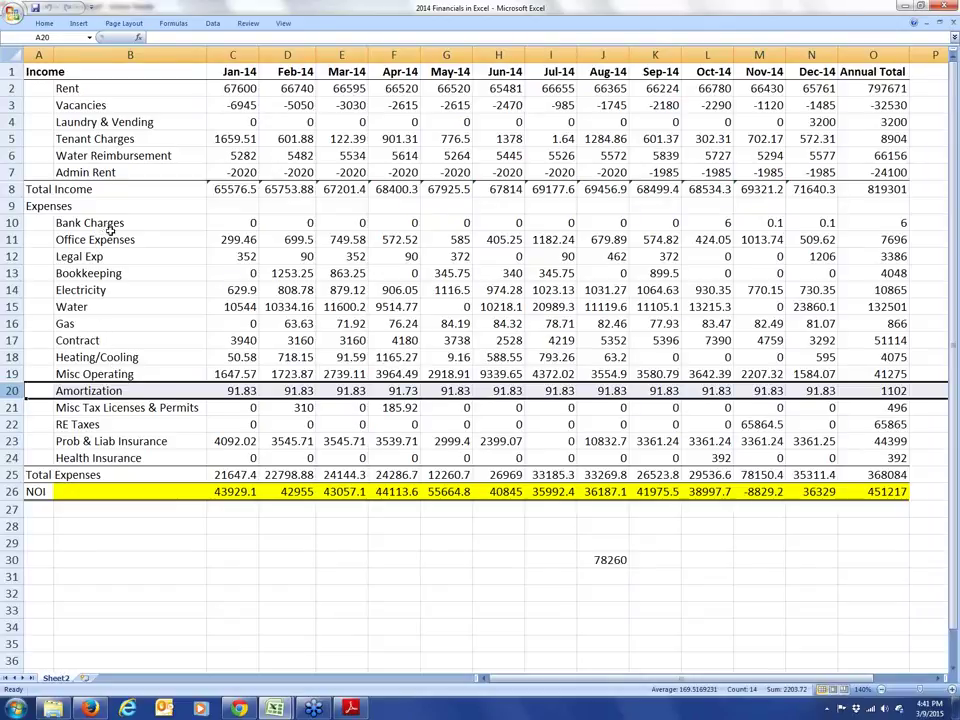
pyautogui.click(888, 476)
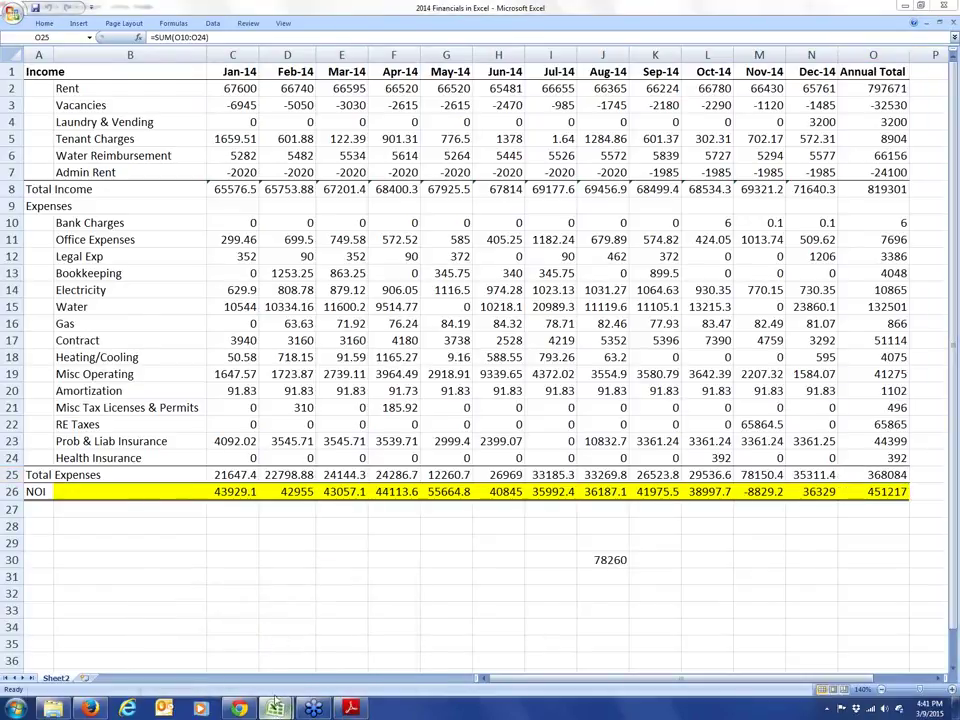
# Step: Return to the lcfapro1 workbook and enter 368,084 as the annual amount of the first Miscellaneous expense
pyautogui.moveTo(274, 708)
pyautogui.click(245, 655)
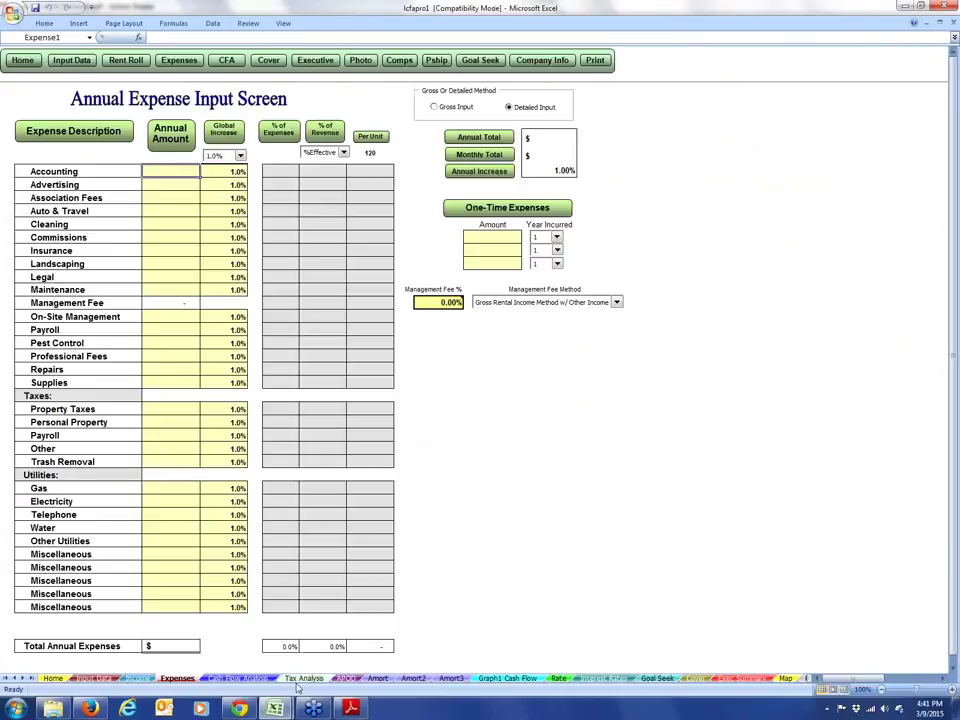
pyautogui.click(334, 651)
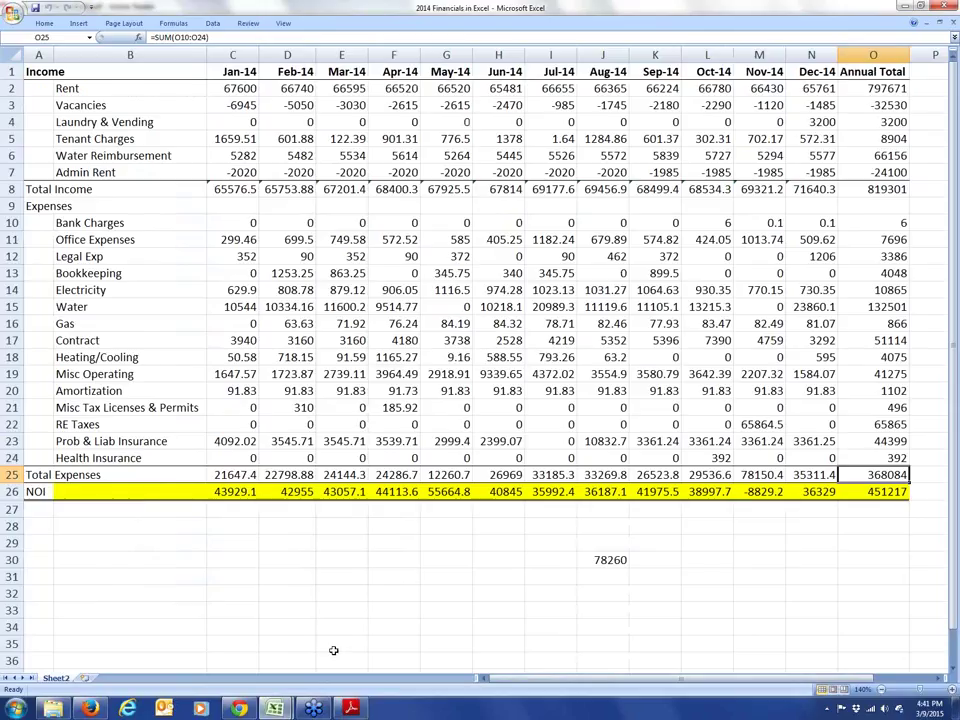
pyautogui.moveTo(274, 708)
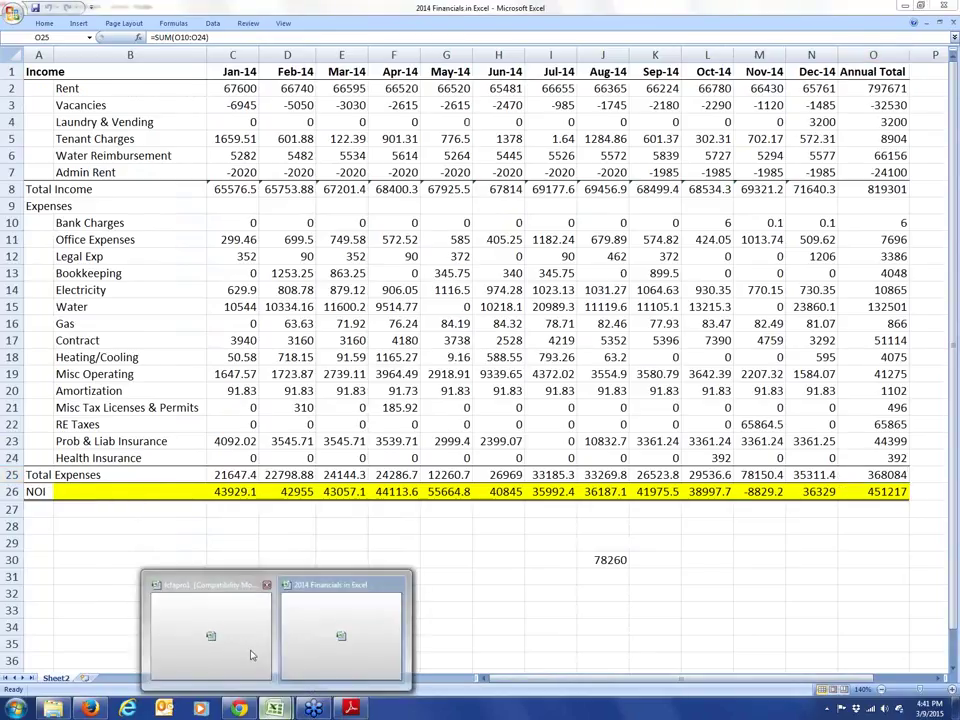
pyautogui.click(248, 655)
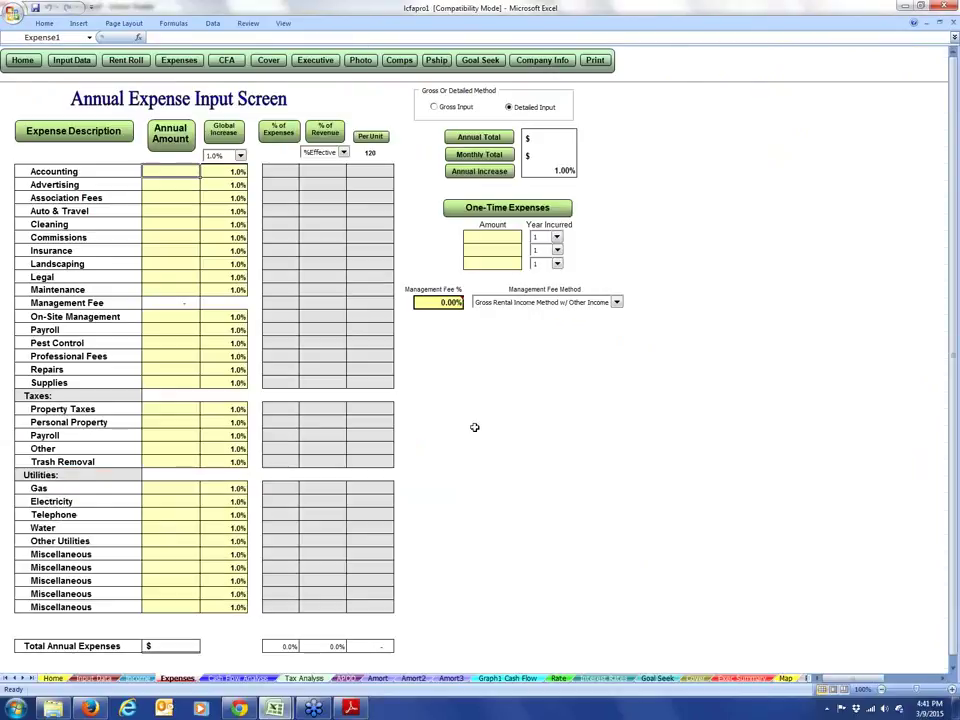
pyautogui.click(166, 552)
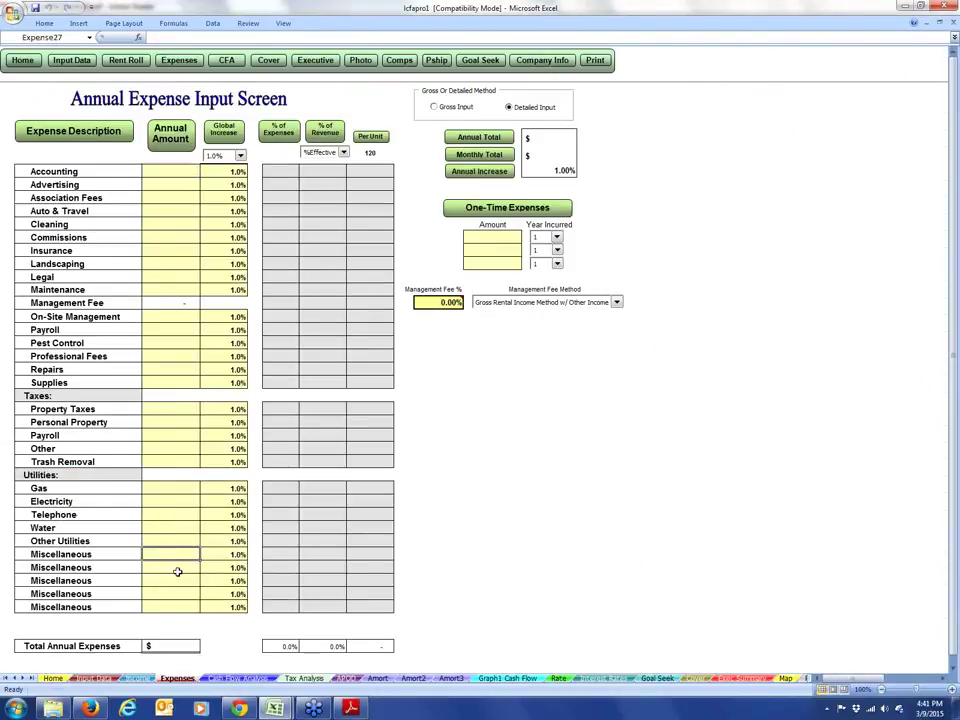
pyautogui.write('368084')
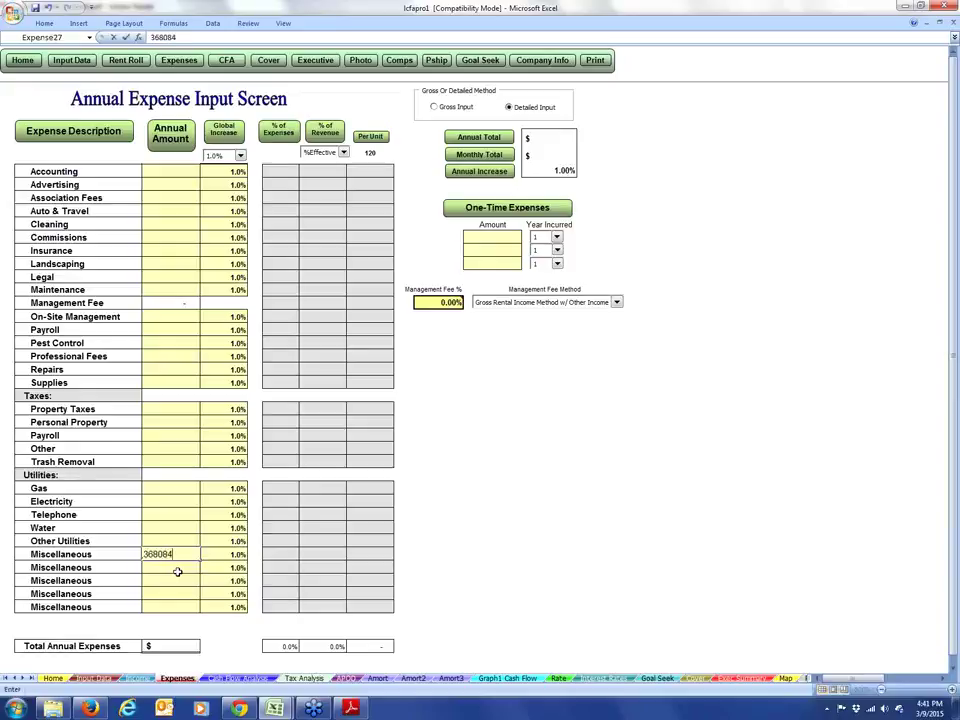
pyautogui.press('Return')
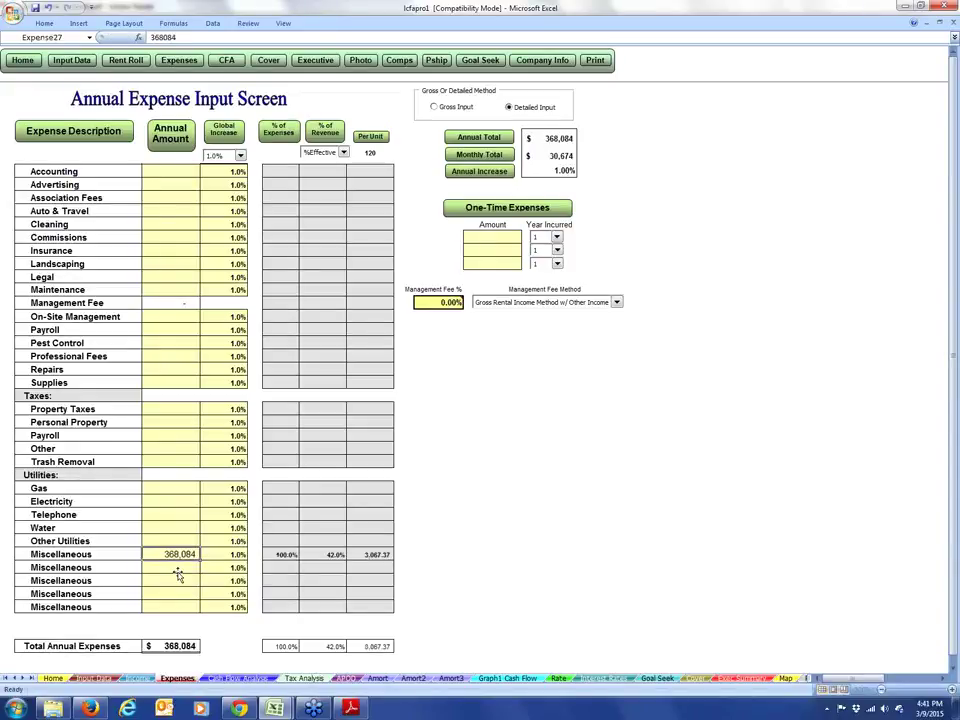
pyautogui.click(178, 574)
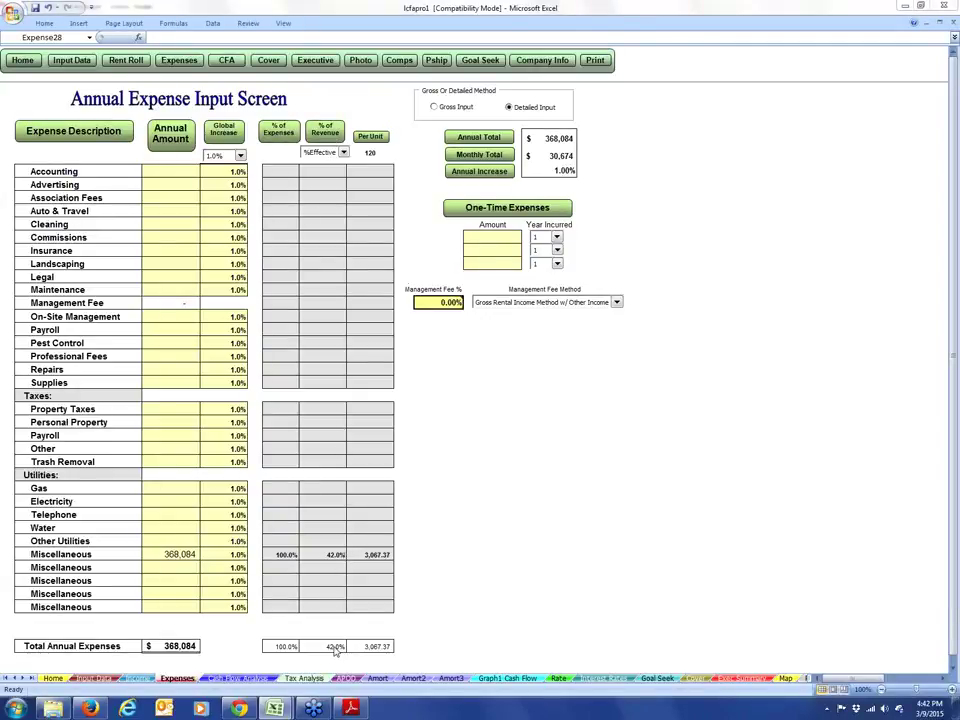
pyautogui.press('Down')
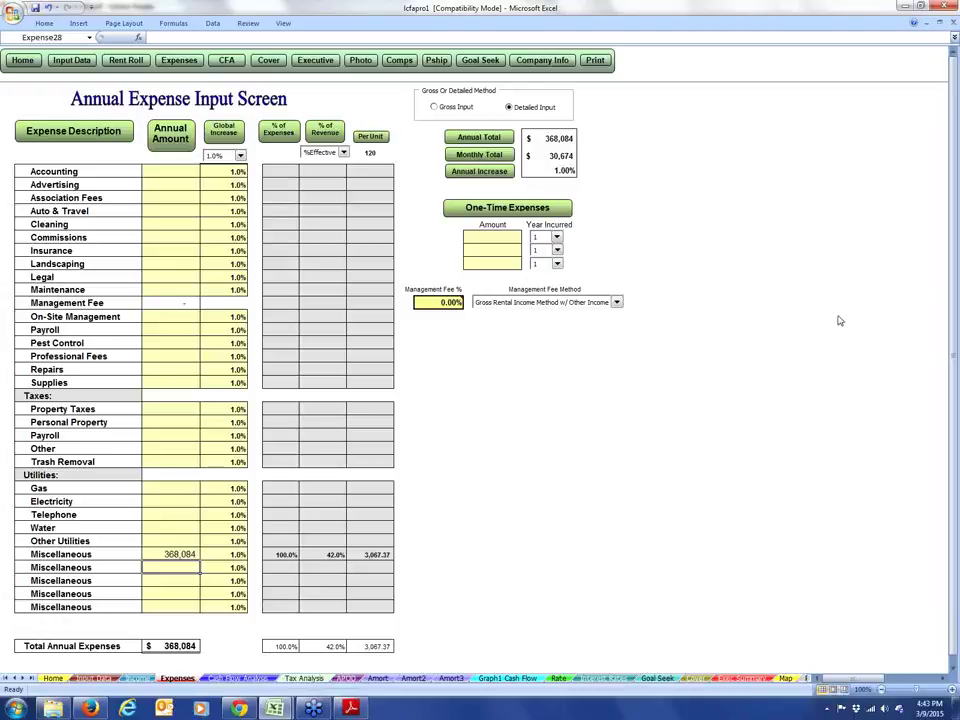
pyautogui.click(818, 11)
pyautogui.click(845, 13)
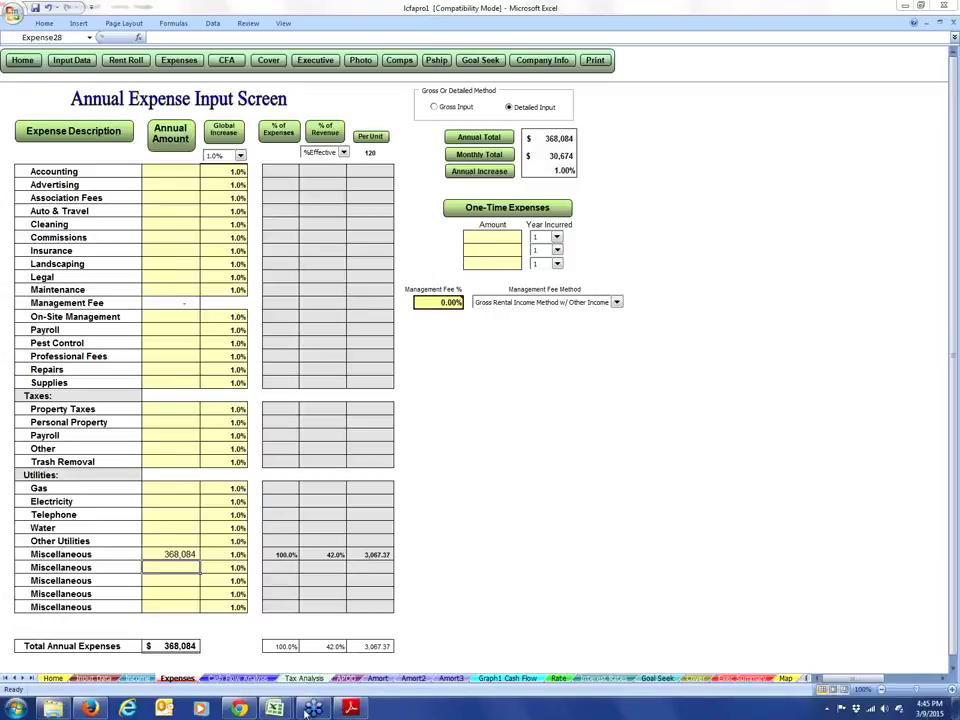
# Step: Switch to the 2014 Financials workbook, examine the Contract and Misc Operating expense lines, and minimize the workbook
pyautogui.moveTo(275, 708)
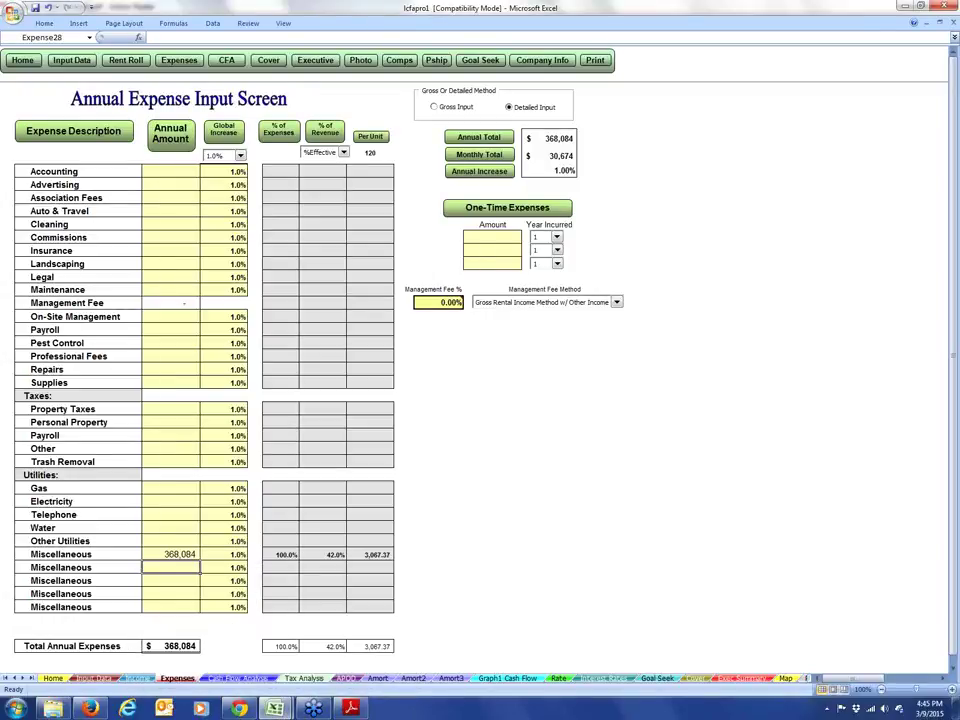
pyautogui.click(340, 632)
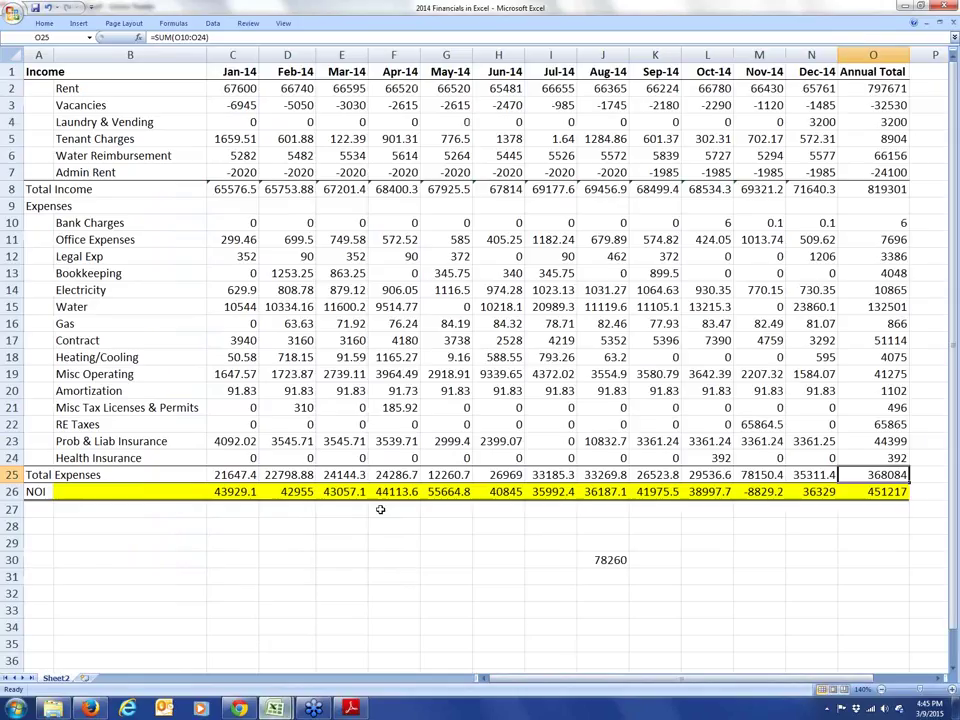
pyautogui.click(75, 340)
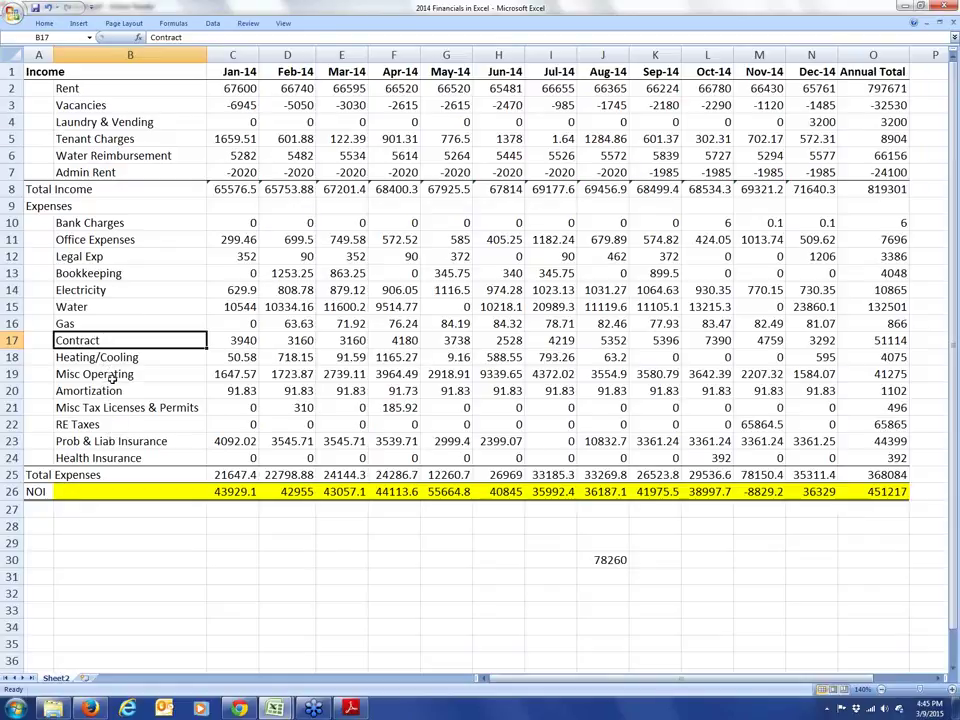
pyautogui.click(112, 376)
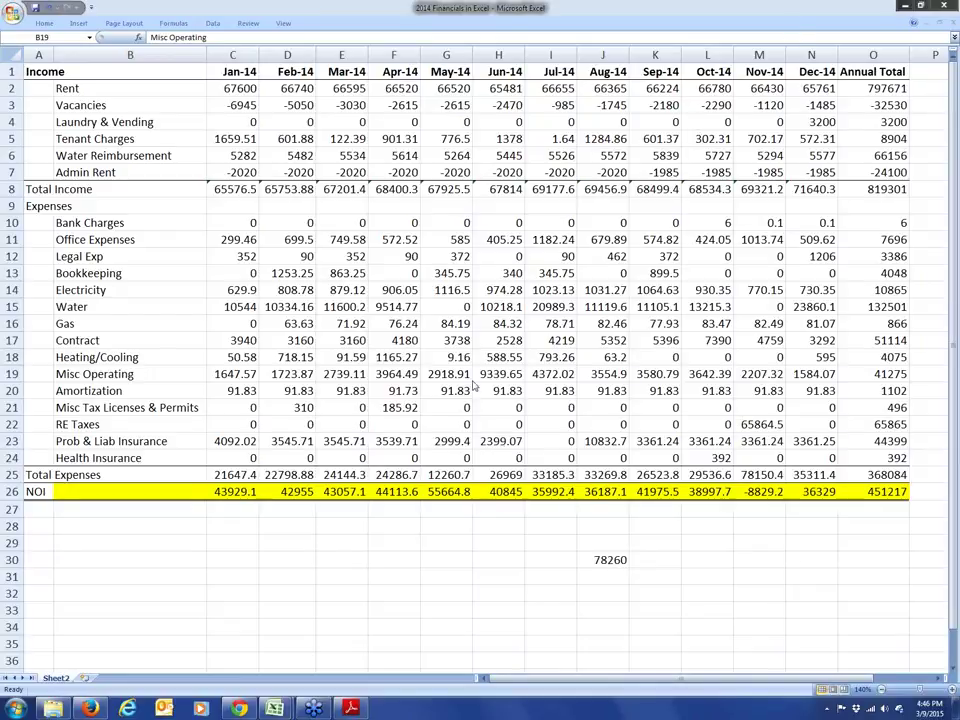
pyautogui.click(873, 373)
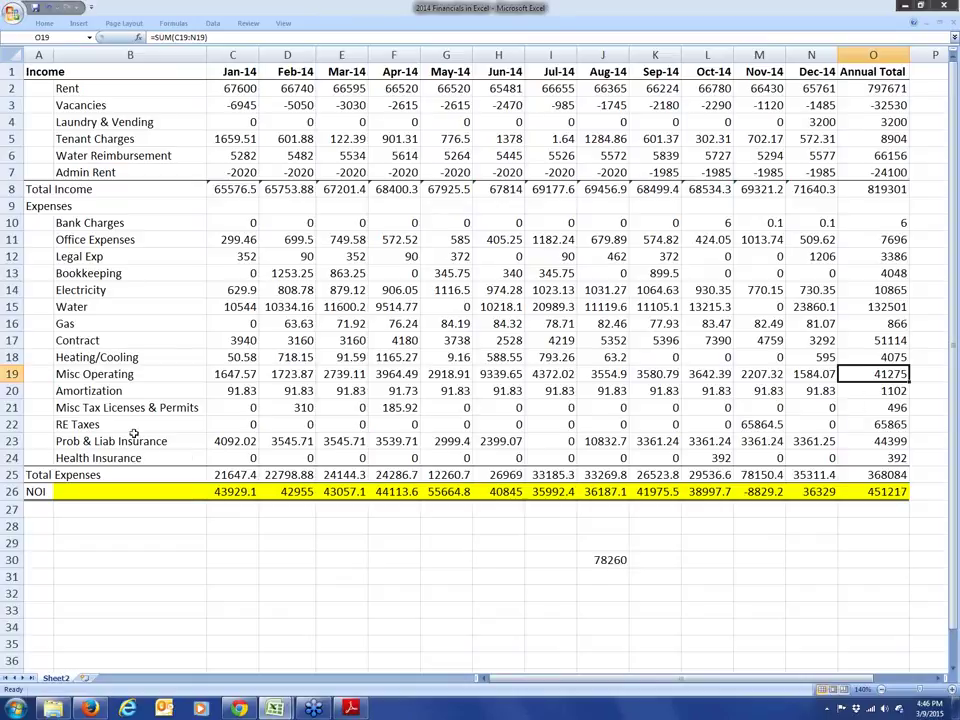
pyautogui.click(115, 376)
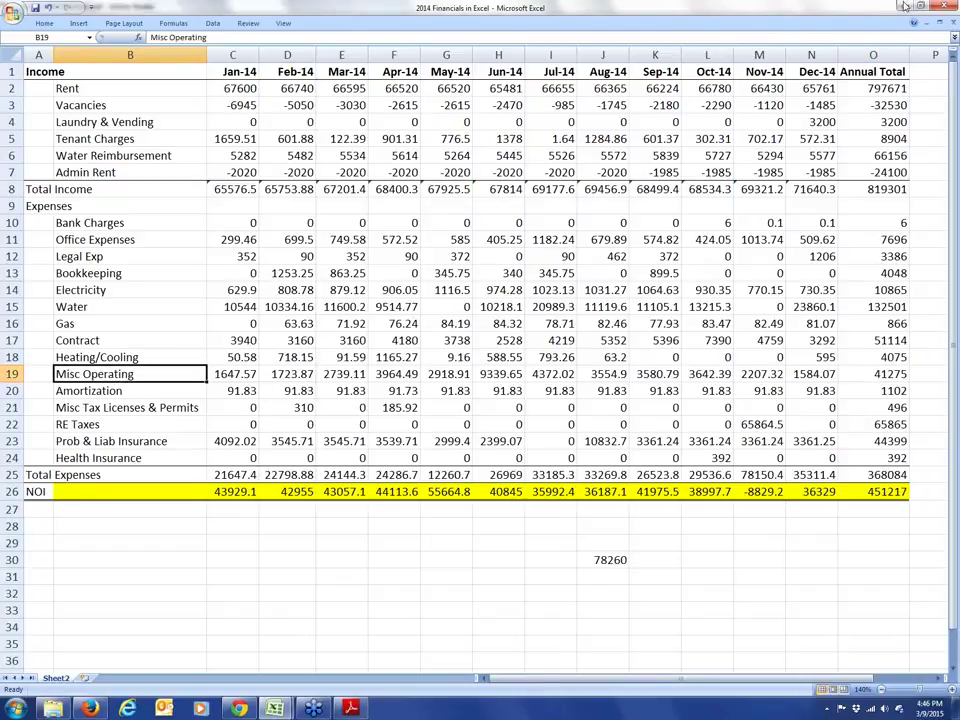
pyautogui.click(903, 7)
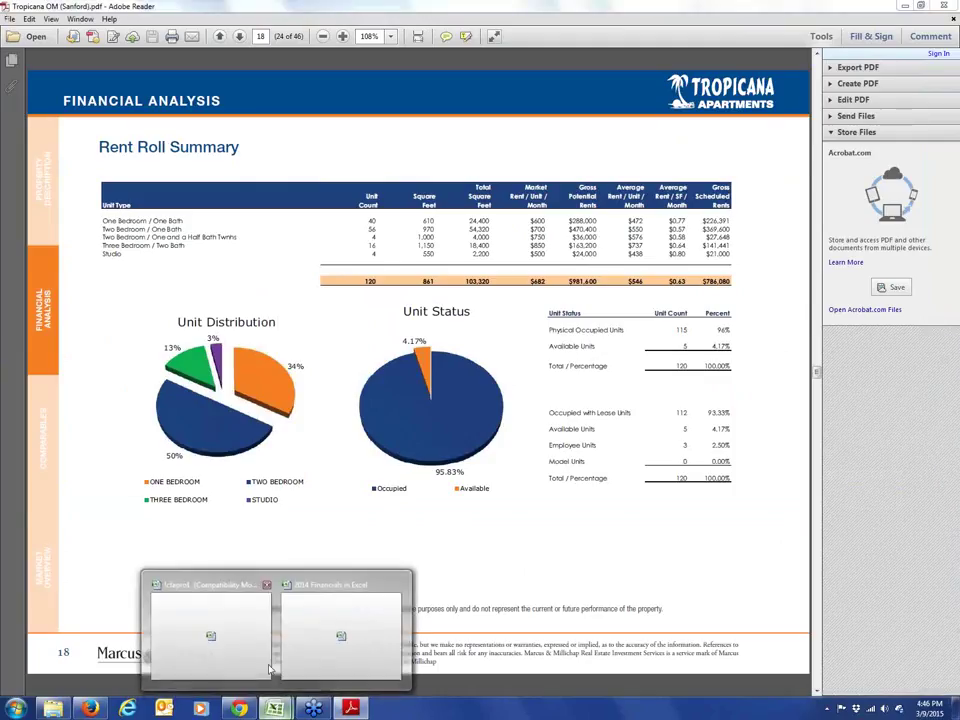
# Step: Return to the lcfapro1 workbook and try 50,000, 60,000 and finally 70,000 as the annual amount of the second Miscellaneous expense
pyautogui.click(275, 708)
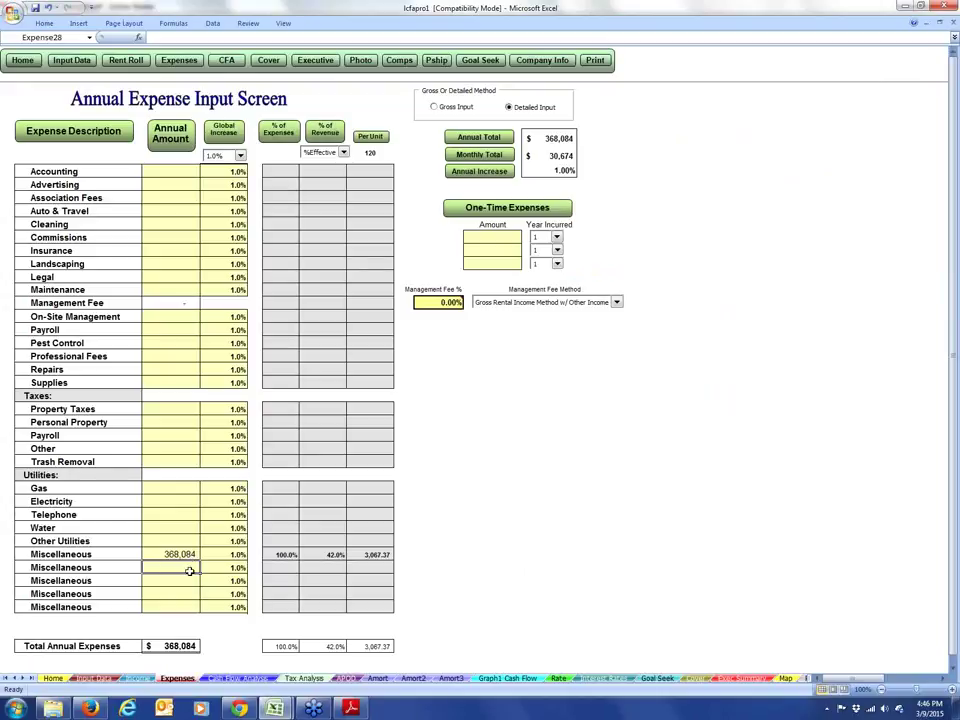
pyautogui.write('5')
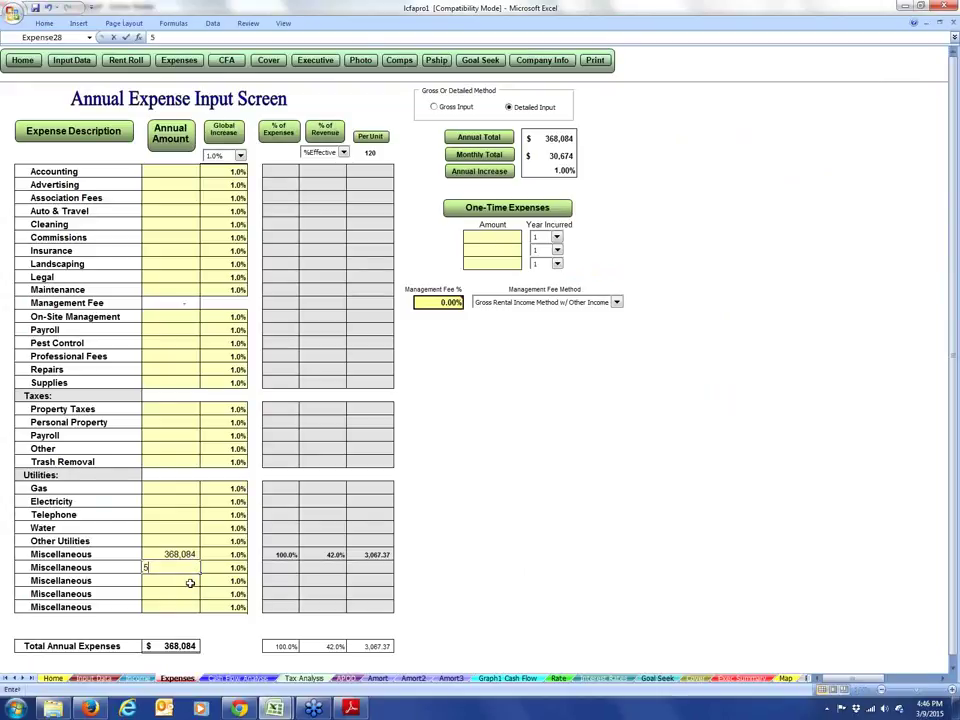
pyautogui.write('0,00000')
pyautogui.press('Return')
pyautogui.press('Up')
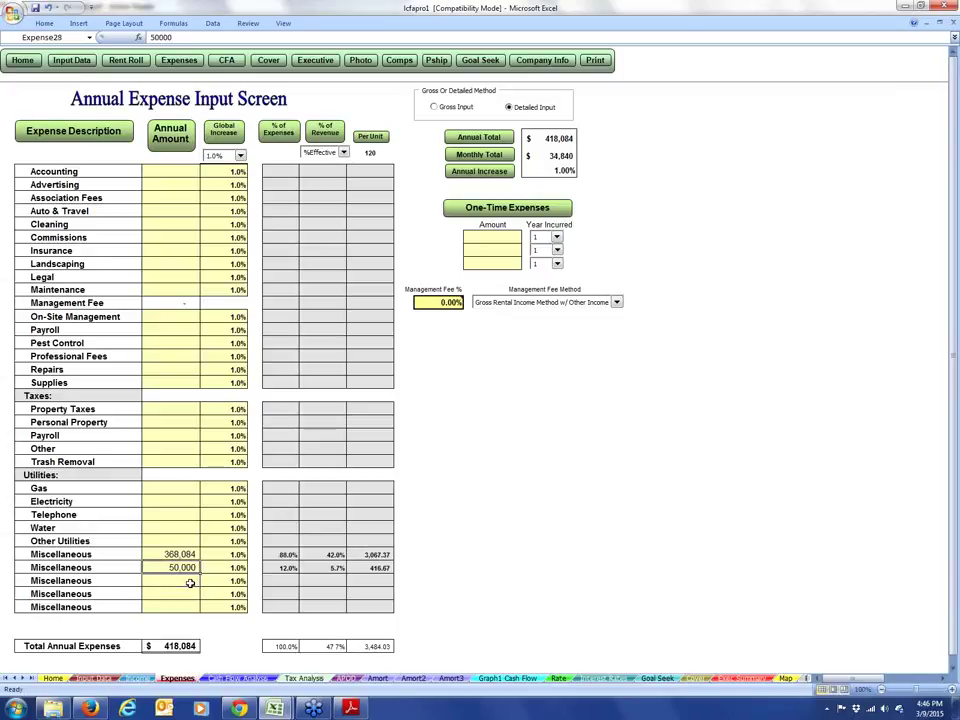
pyautogui.write('60000')
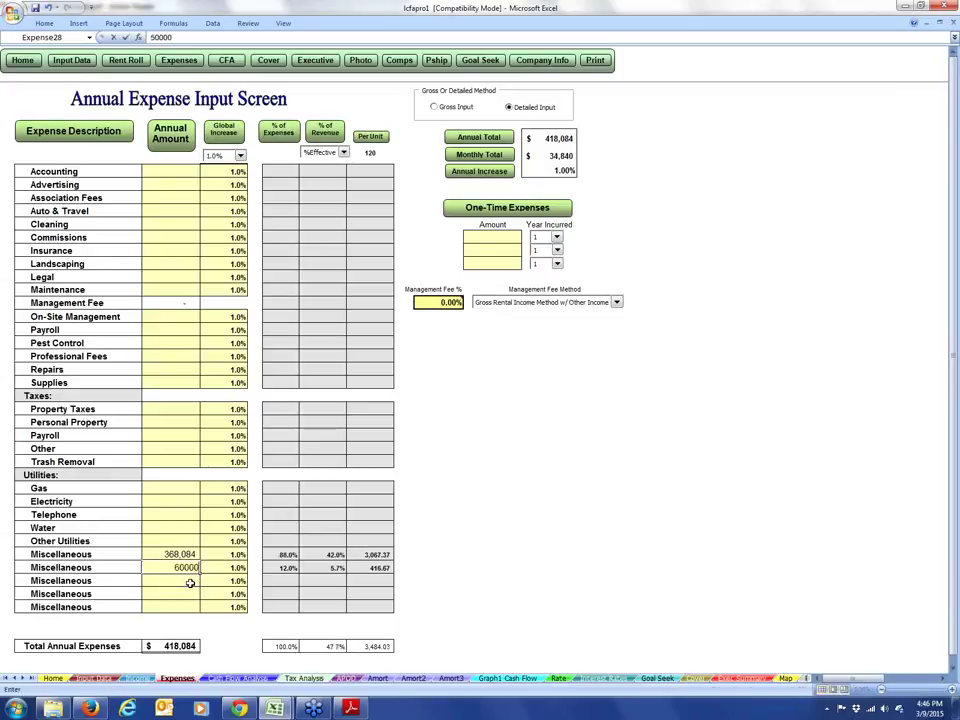
pyautogui.press('Return')
pyautogui.press('Up')
pyautogui.write('70000')
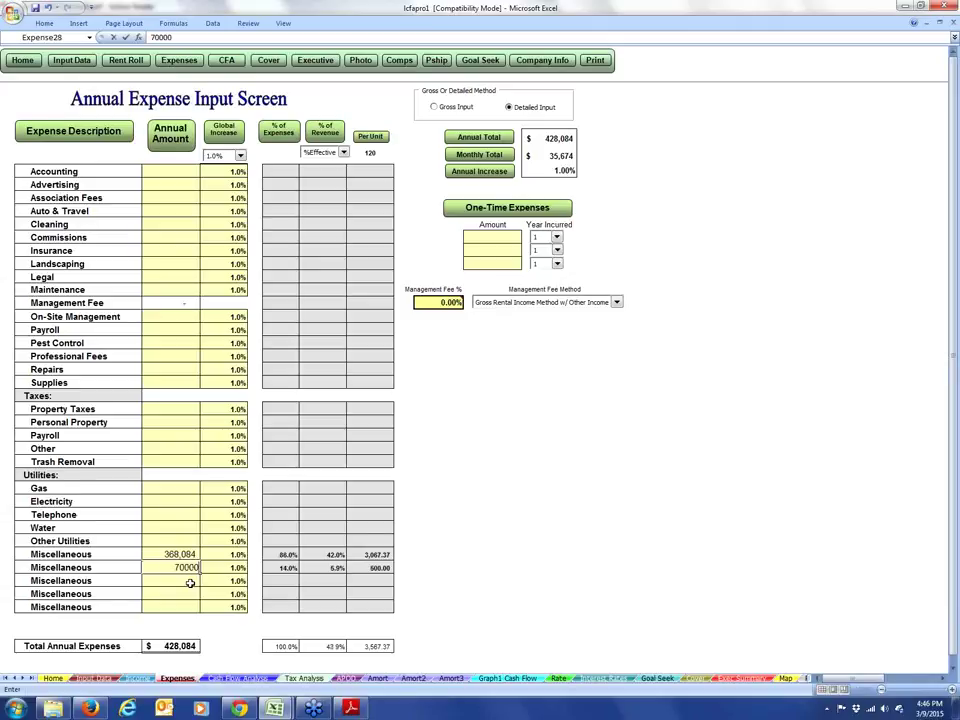
pyautogui.press('Return')
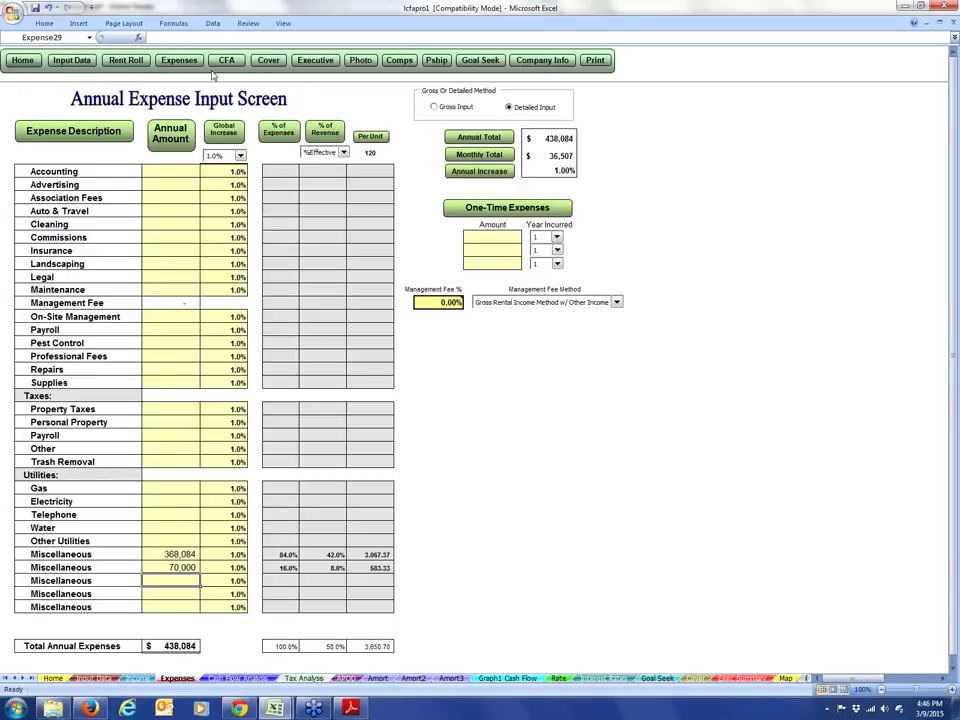
# Step: Open the Input Data sheet and set the cap rate in the Resale Valuation Method section to 8%
pyautogui.click(70, 61)
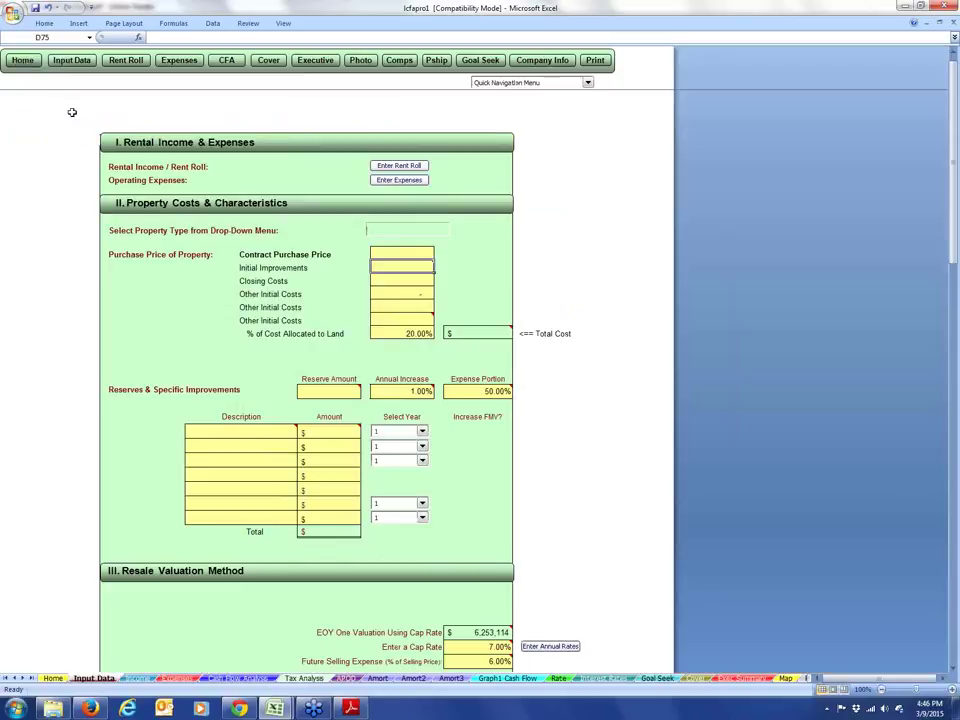
pyautogui.scroll(-4, 276, 370)
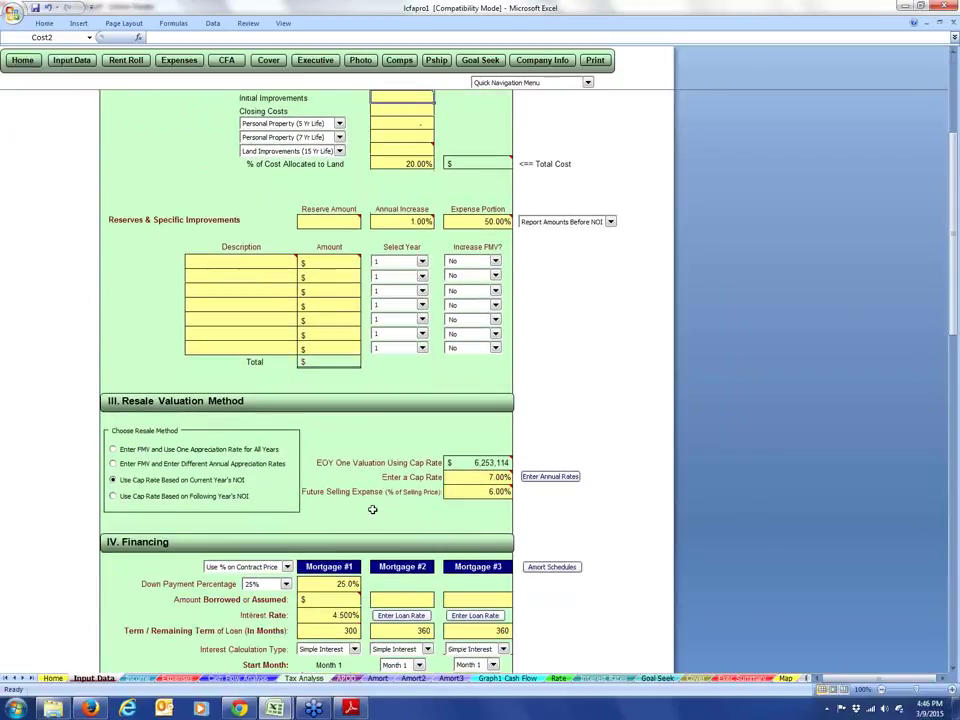
pyautogui.click(490, 478)
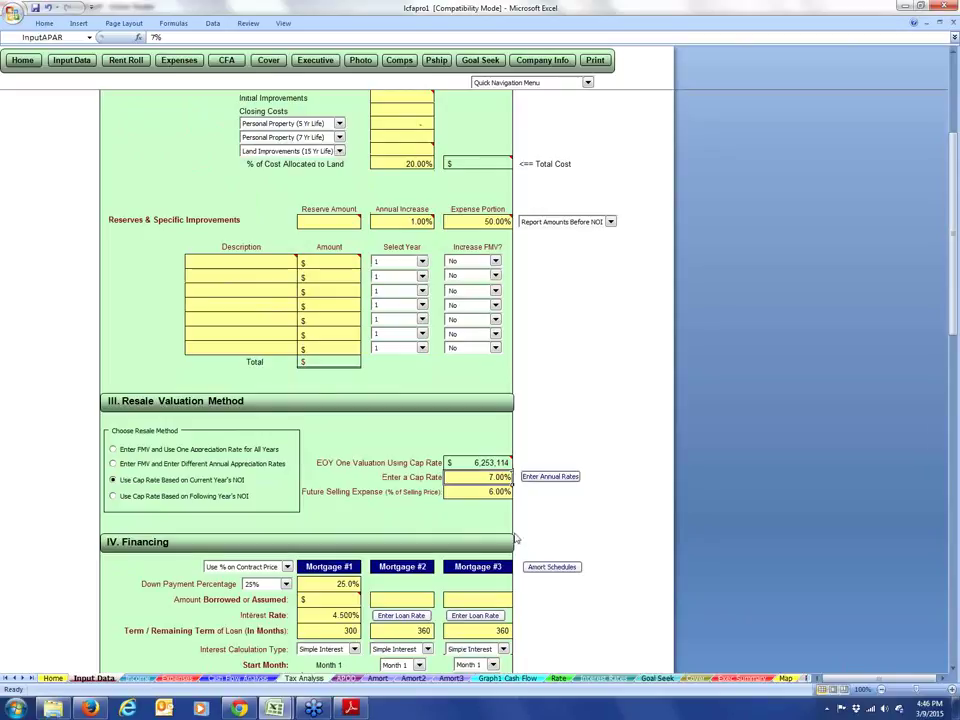
pyautogui.press('Up')
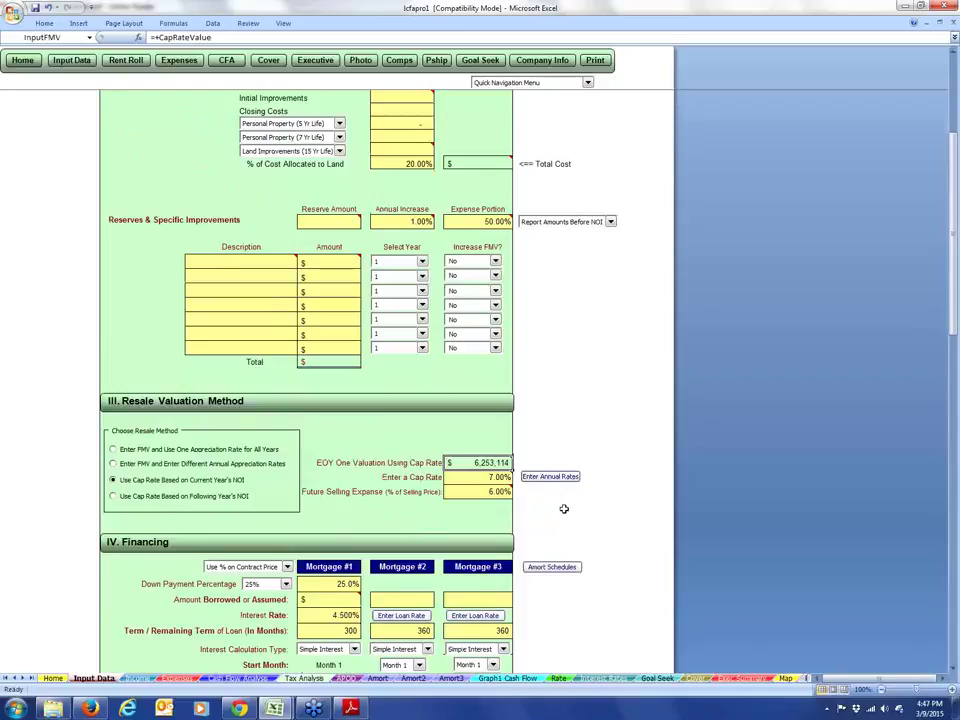
pyautogui.press('Down')
pyautogui.write('8')
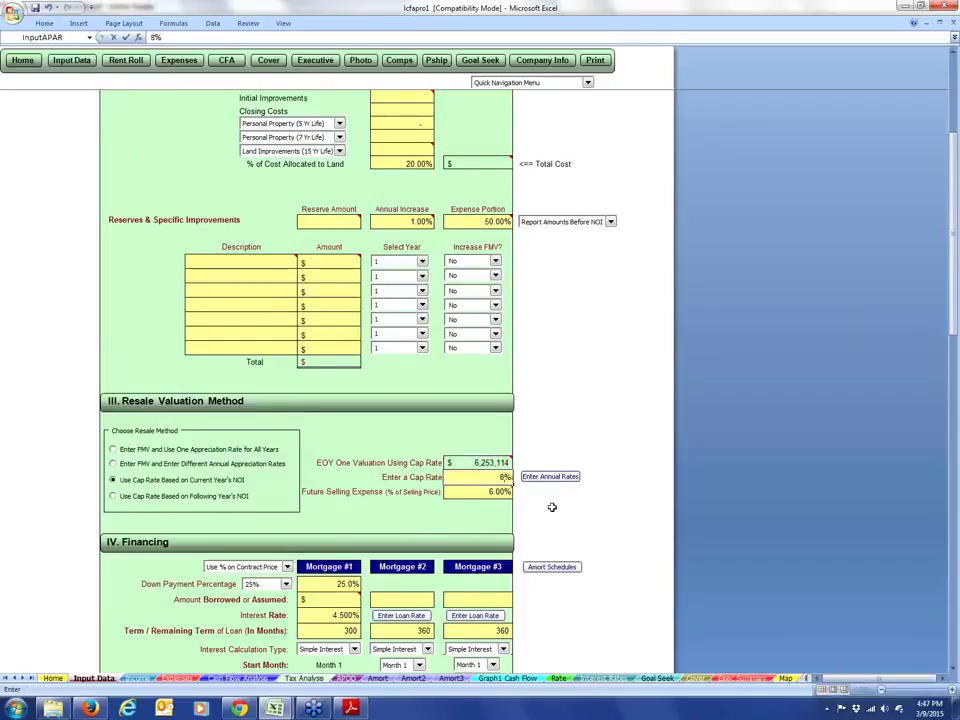
pyautogui.press('Return')
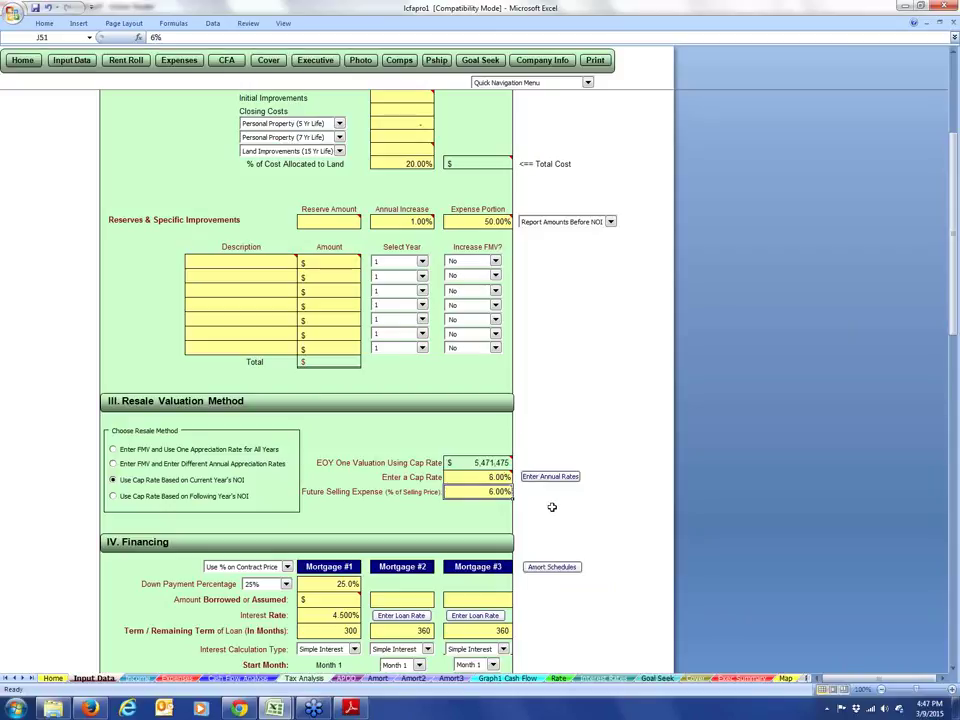
# Step: Enter 5,300,000 as the Contract Purchase Price under Property Costs & Characteristics
pyautogui.scroll(4, 520, 465)
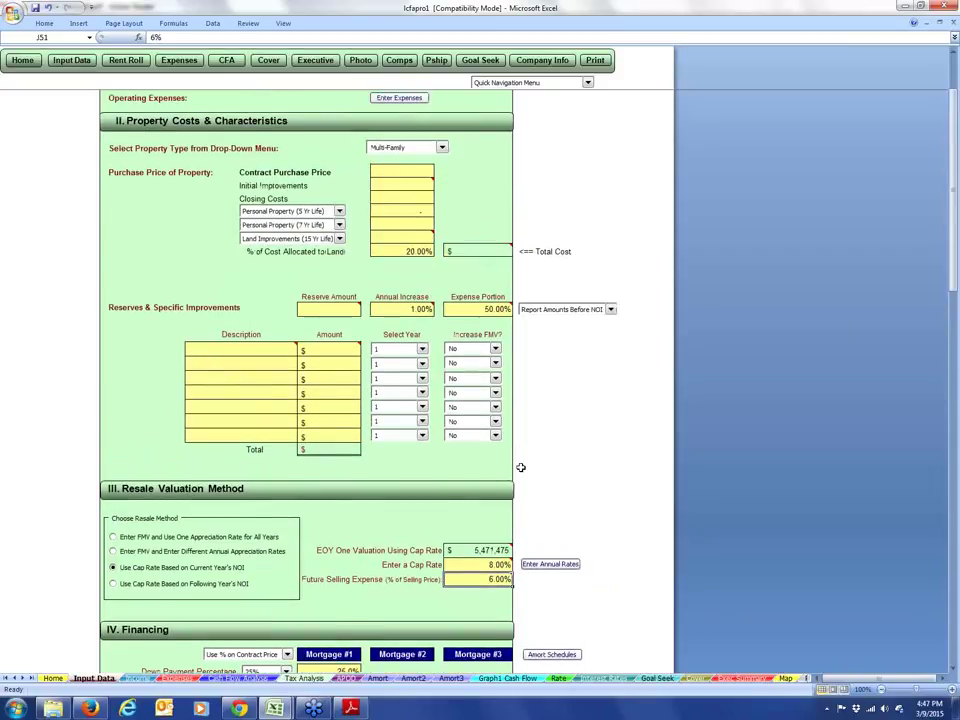
pyautogui.click(420, 255)
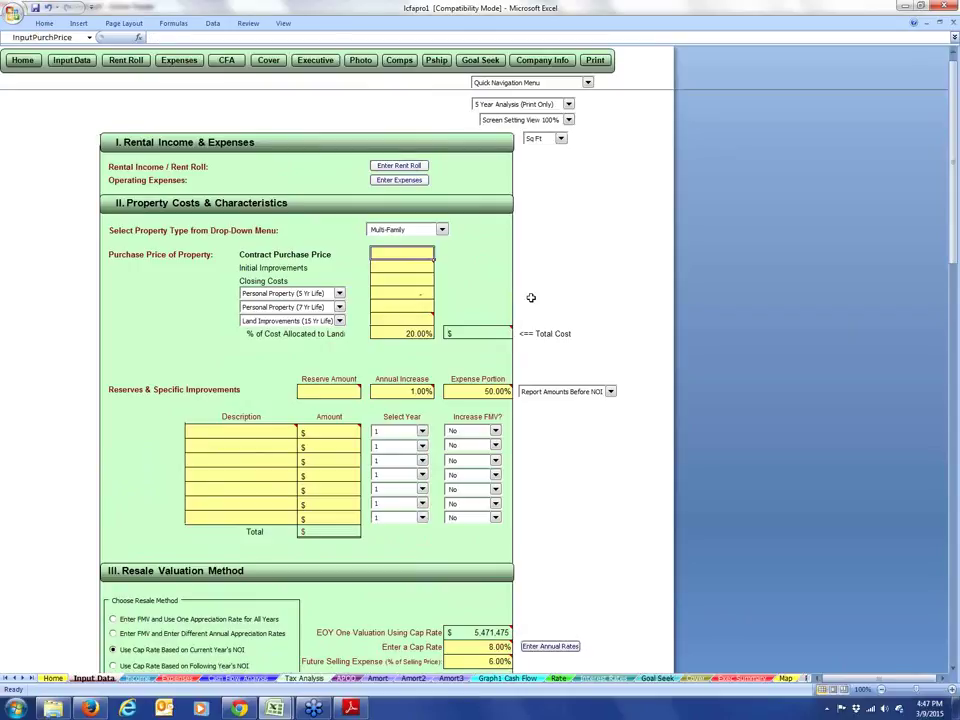
pyautogui.write('5,300,0')
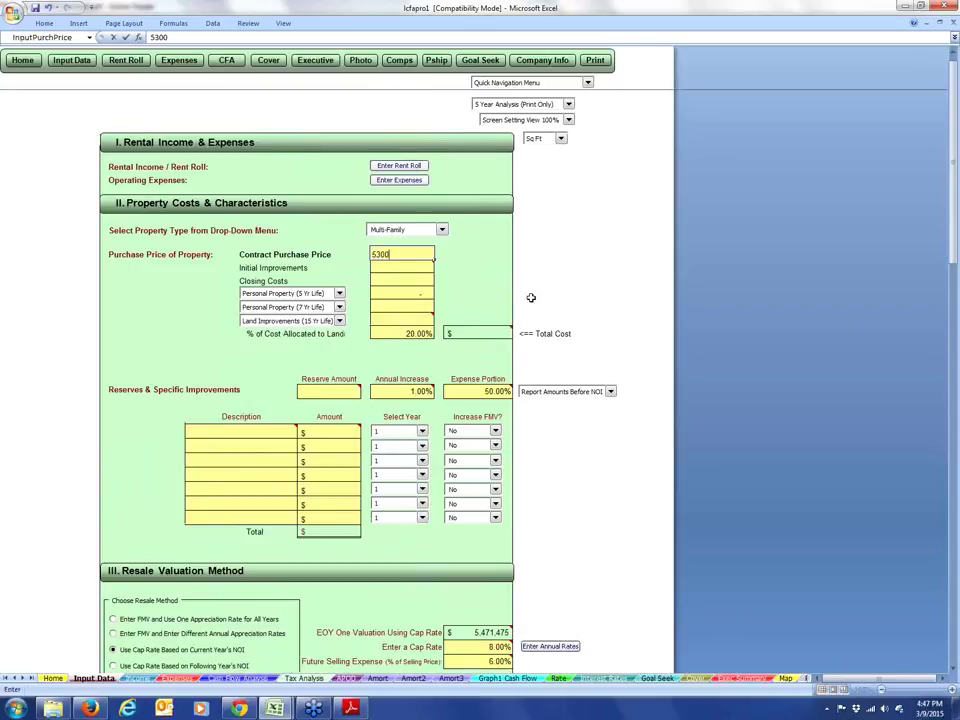
pyautogui.write('000')
pyautogui.press('Return')
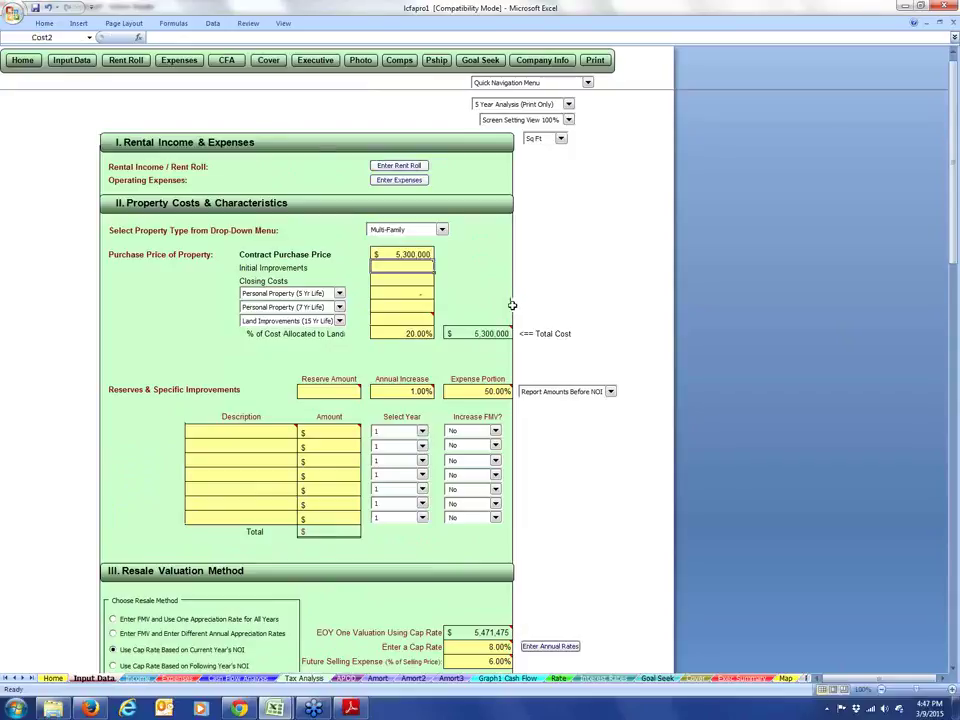
pyautogui.click(421, 254)
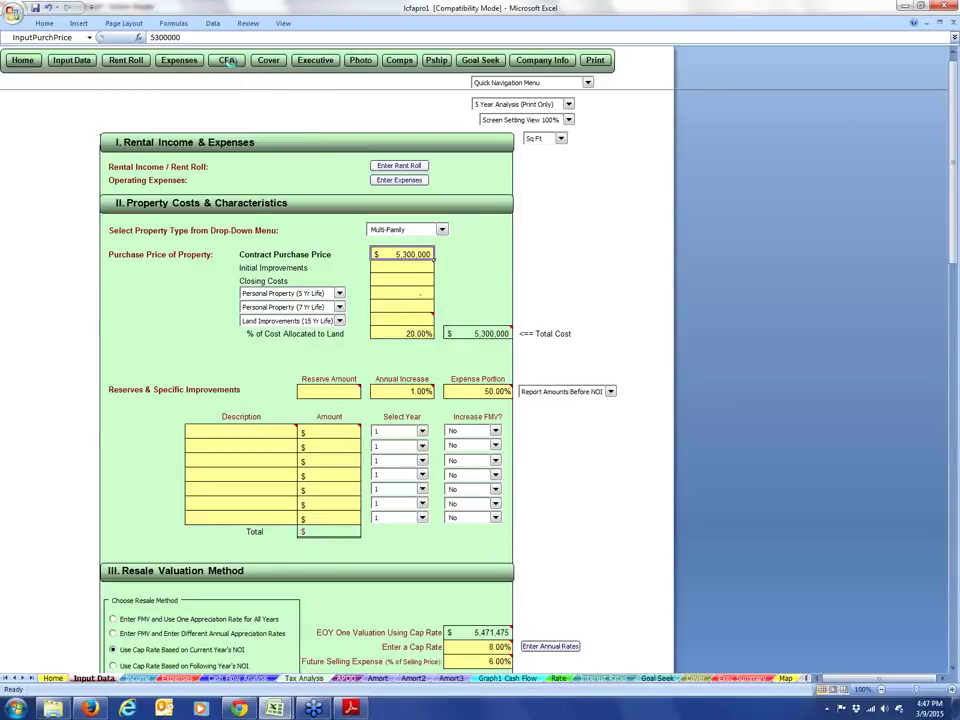
# Step: Open the Cash Flow Analysis and examine the Financial Measurements, including the Year 1 Debt Coverage Ratio
pyautogui.click(228, 61)
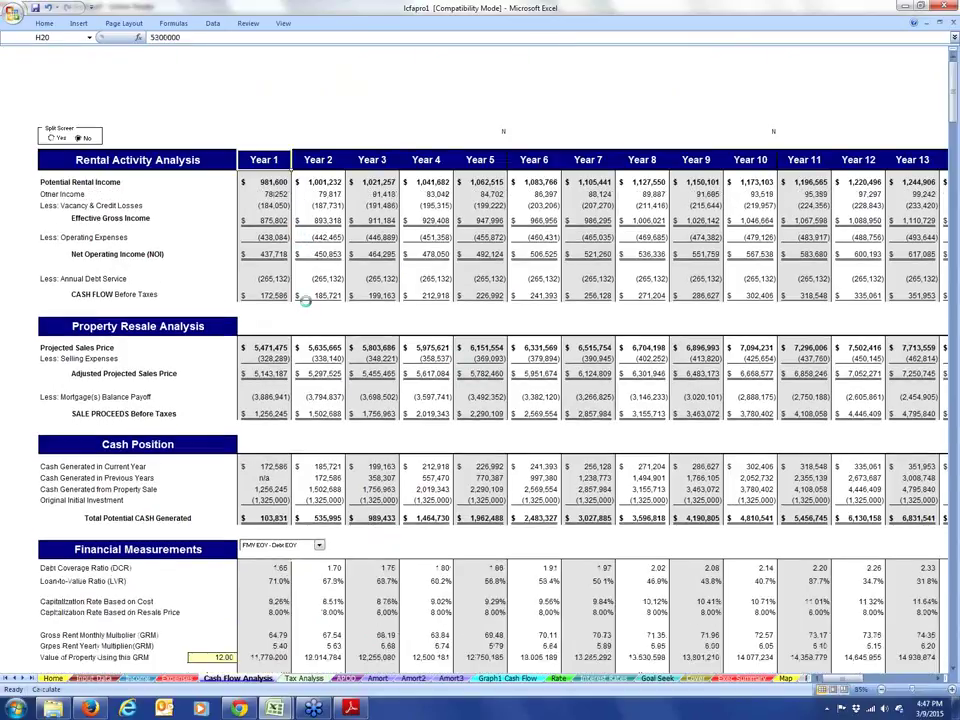
pyautogui.scroll(-4, 307, 301)
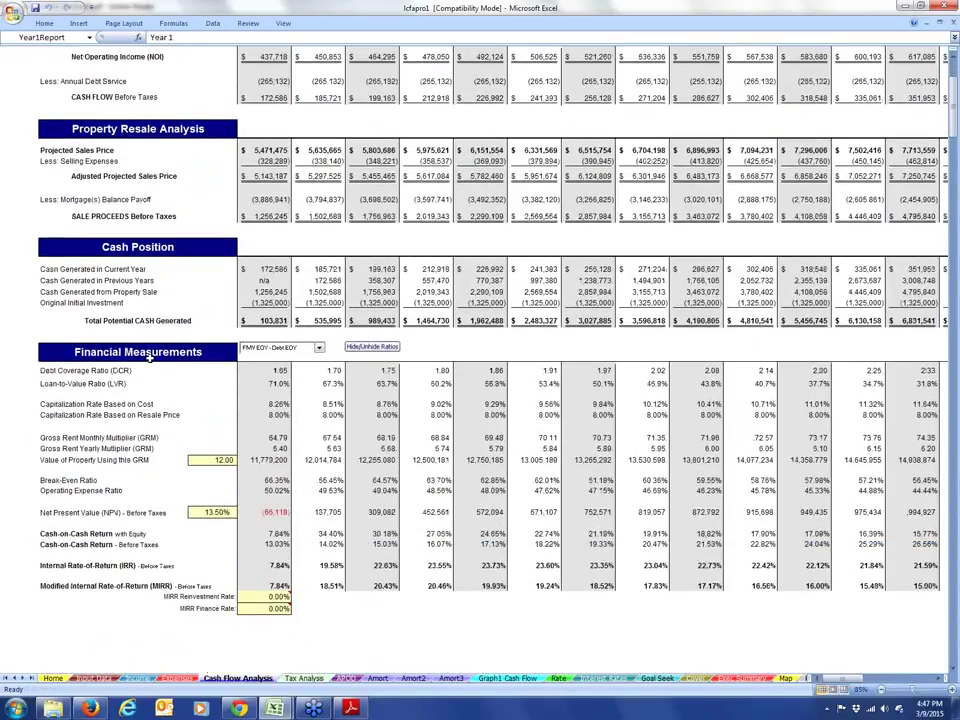
pyautogui.click(259, 368)
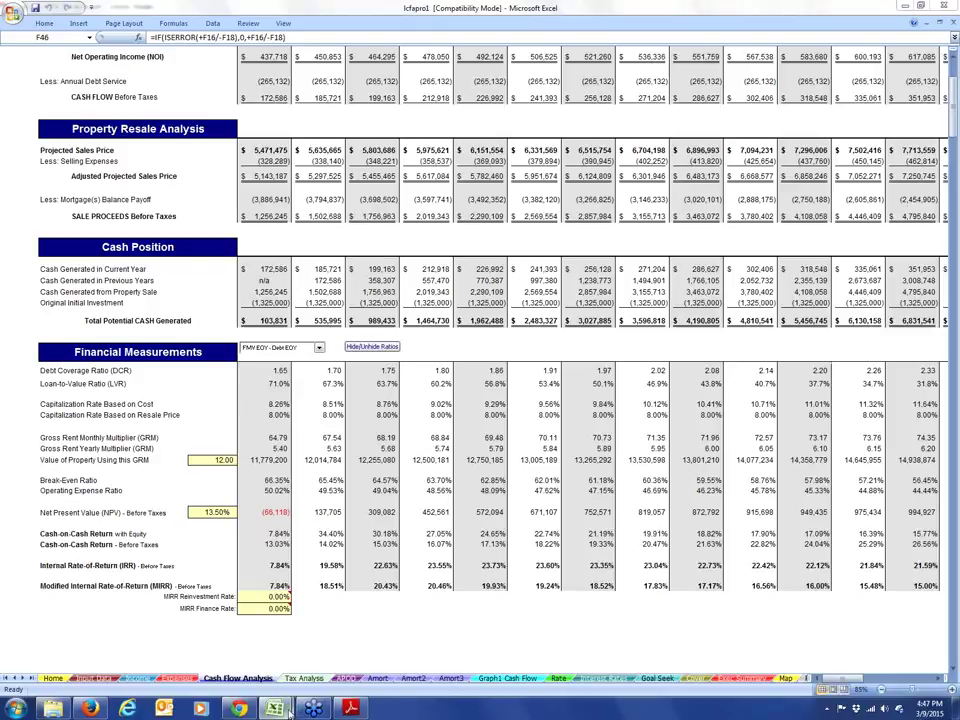
# Step: Switch to the 2014 Financials workbook, relabel the Bank Charges expense as Payroll, and enter 120000 as its Jan-14 amount
pyautogui.moveTo(281, 710)
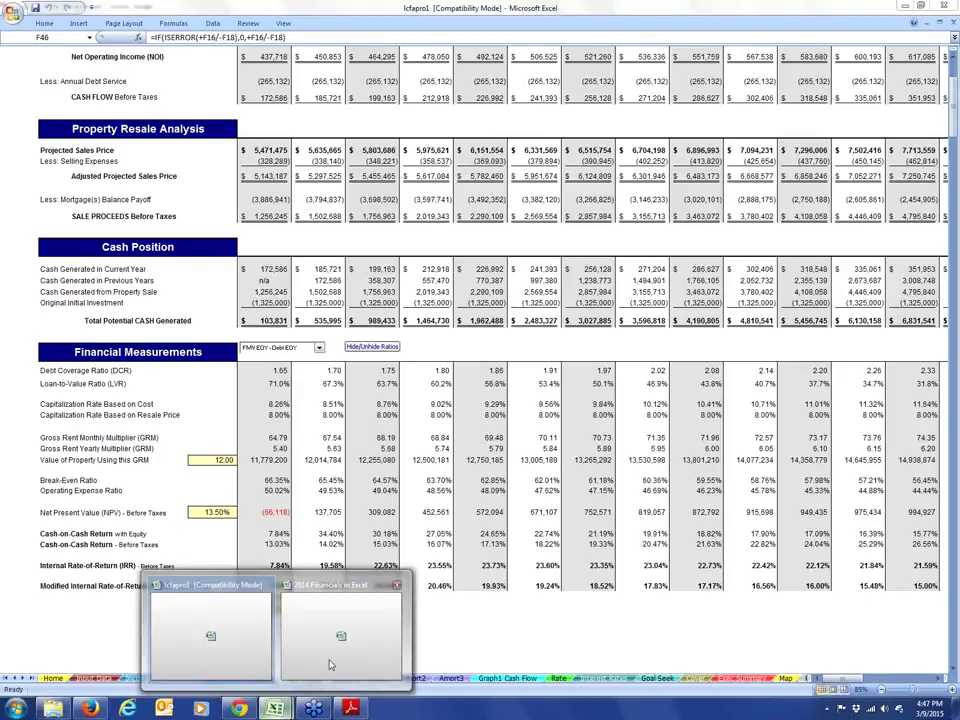
pyautogui.click(331, 664)
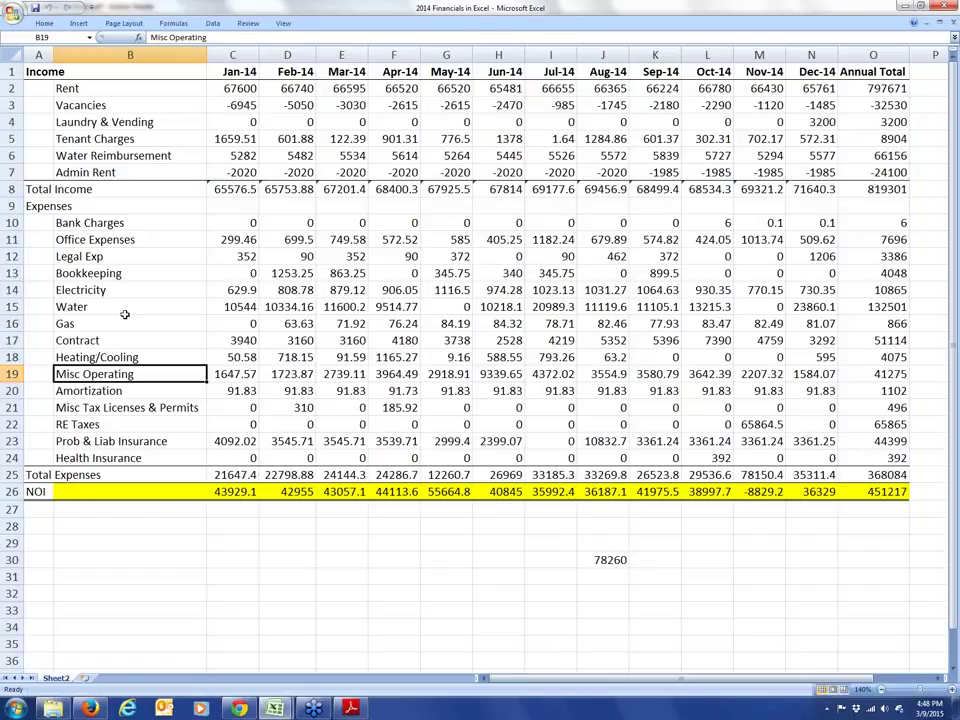
pyautogui.click(115, 223)
pyautogui.write('Payroll')
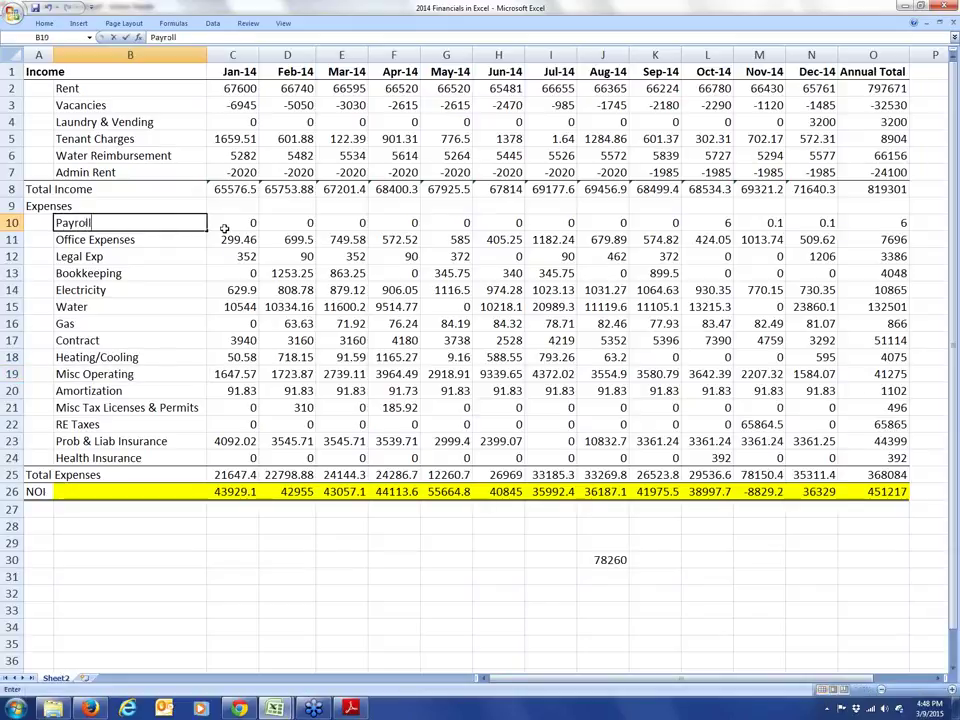
pyautogui.click(225, 228)
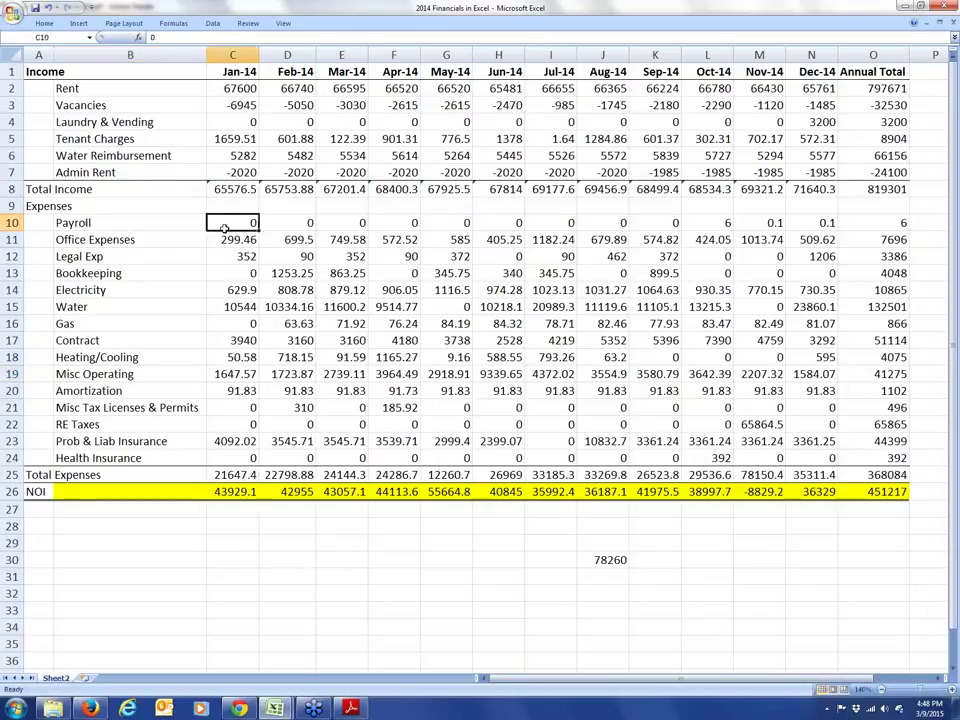
pyautogui.write('120000')
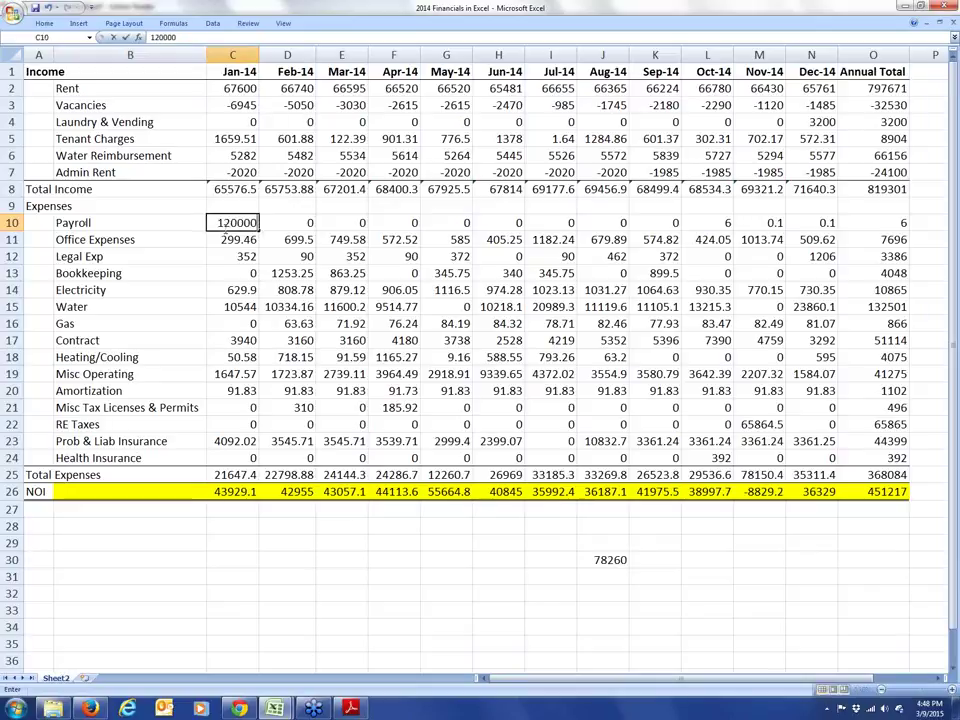
pyautogui.press('Return')
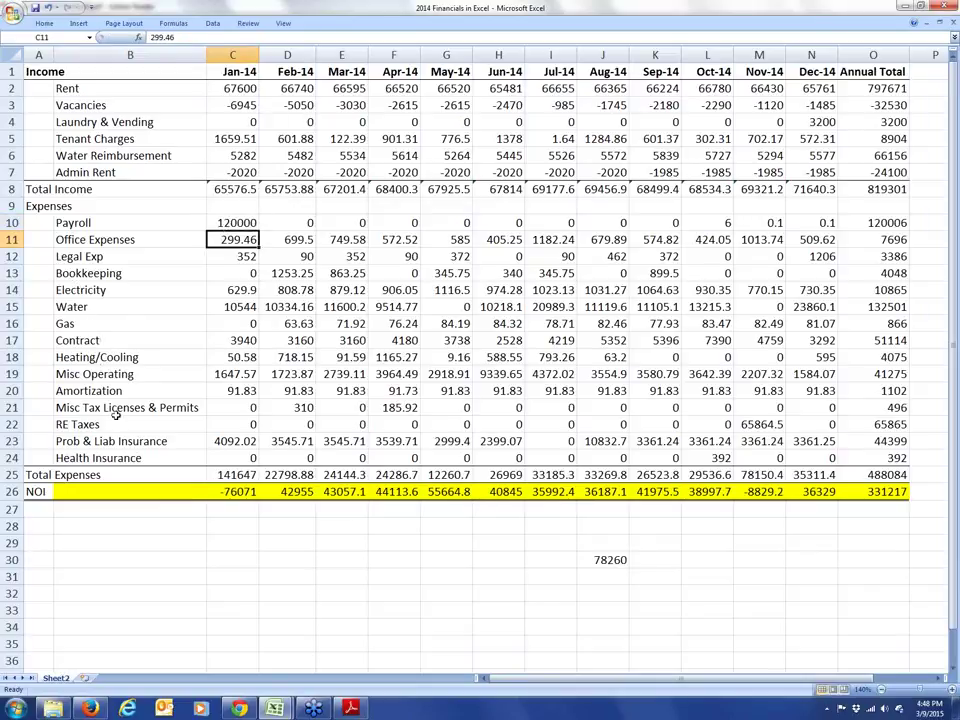
# Step: Insert a new expense row above RE Taxes and label it Property MGMT
pyautogui.click(12, 424)
pyautogui.rightClick(16, 425)
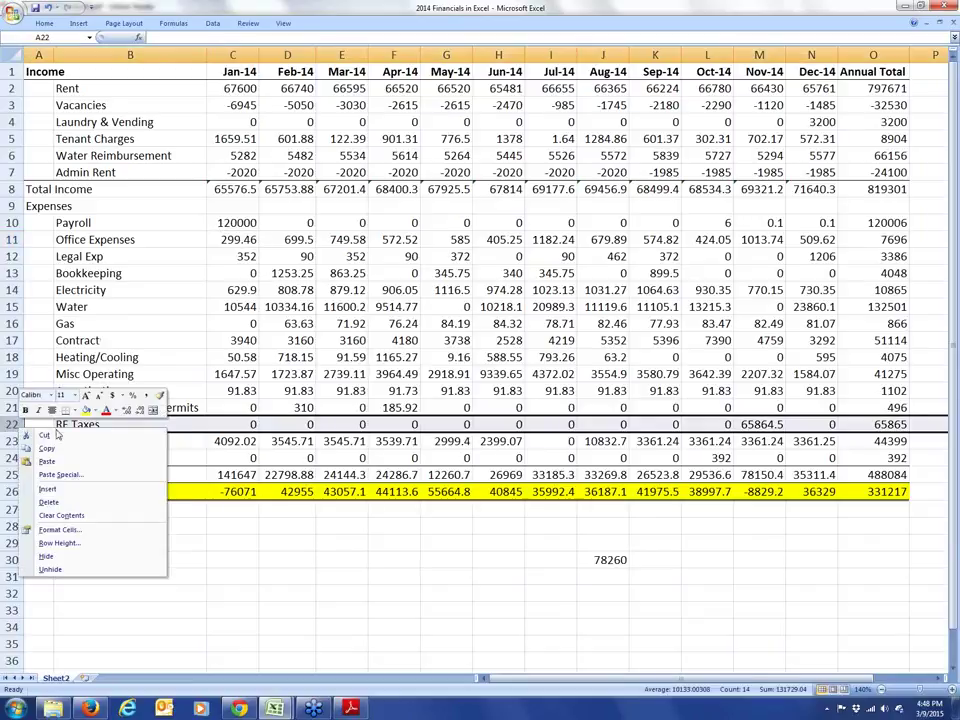
pyautogui.click(64, 486)
pyautogui.click(88, 423)
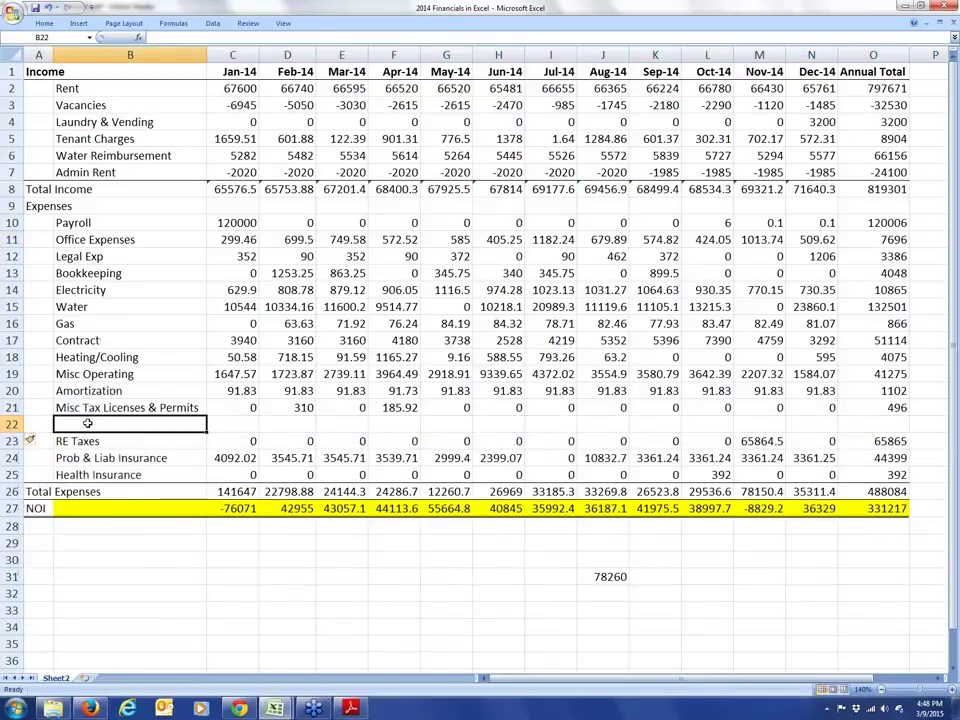
pyautogui.write('Pro')
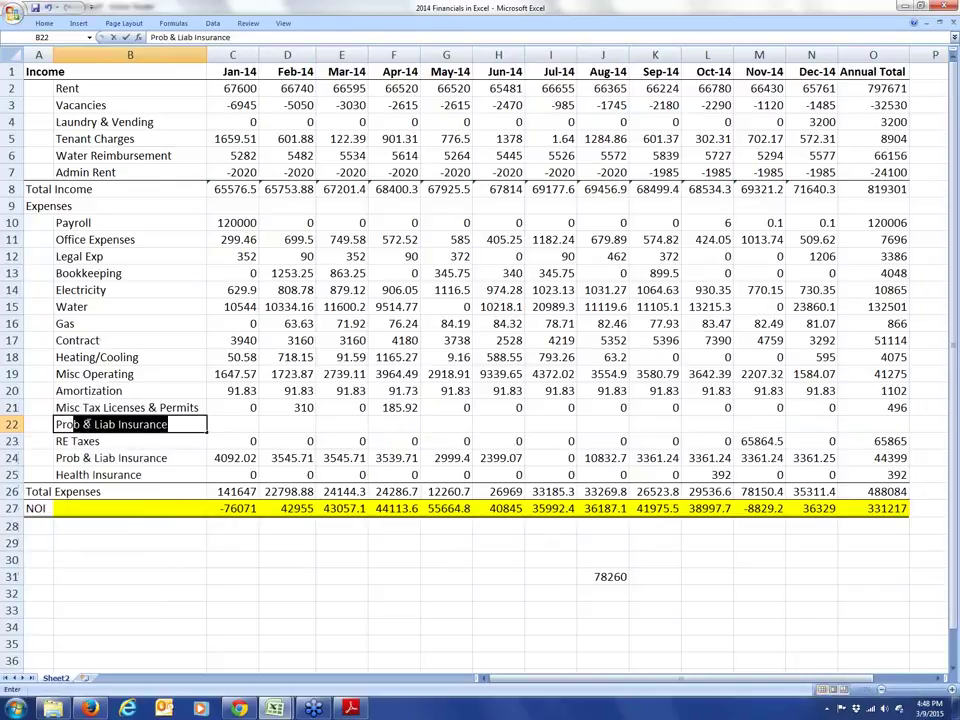
pyautogui.write('perty MGMT')
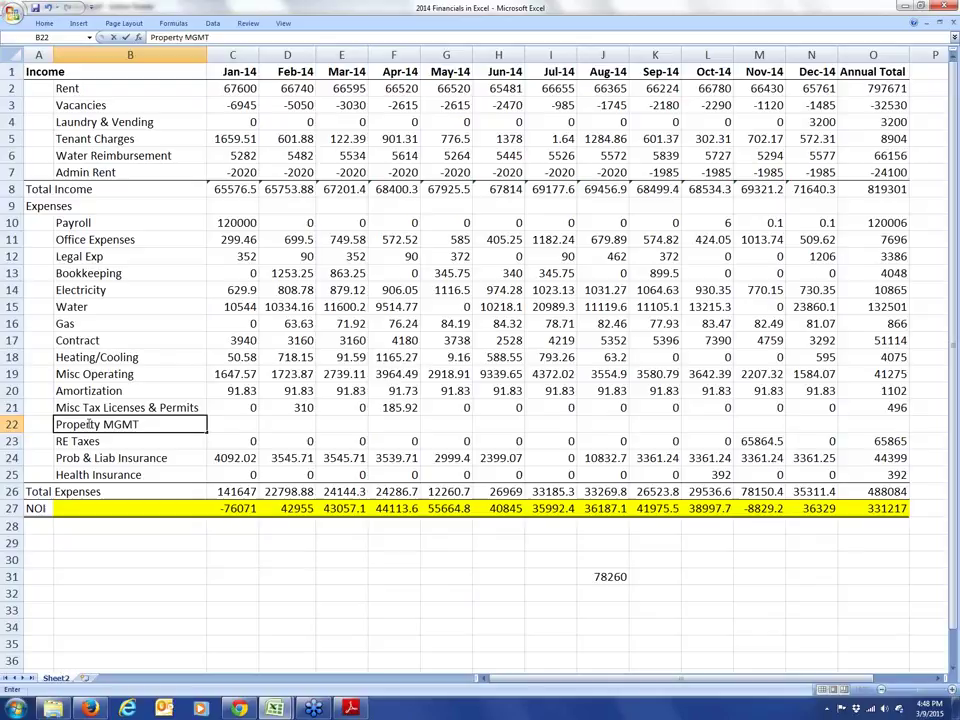
pyautogui.press('Tab')
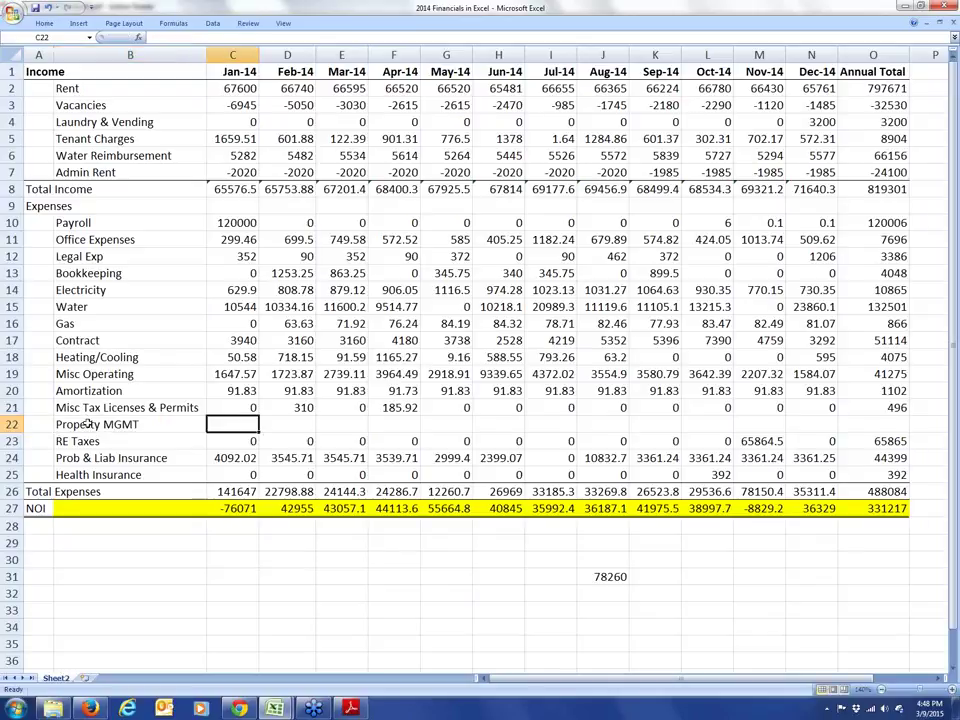
# Step: Calculate the Jan-14 Property MGMT expense as =C2*.045 and fill the formula across through Nov-14
pyautogui.write('=')
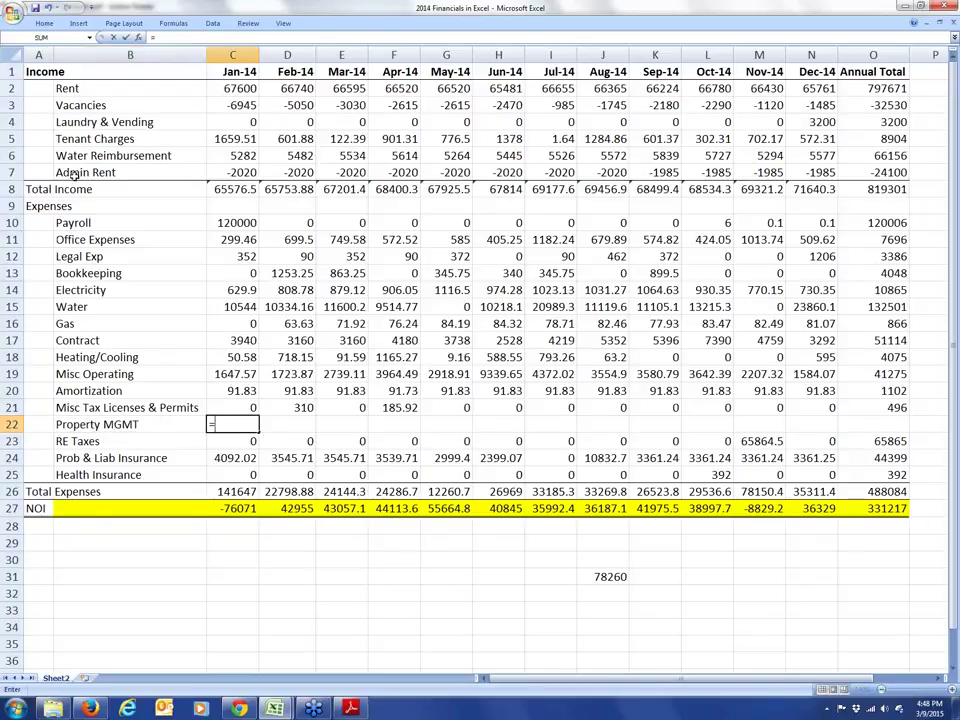
pyautogui.click(249, 90)
pyautogui.write('**.045')
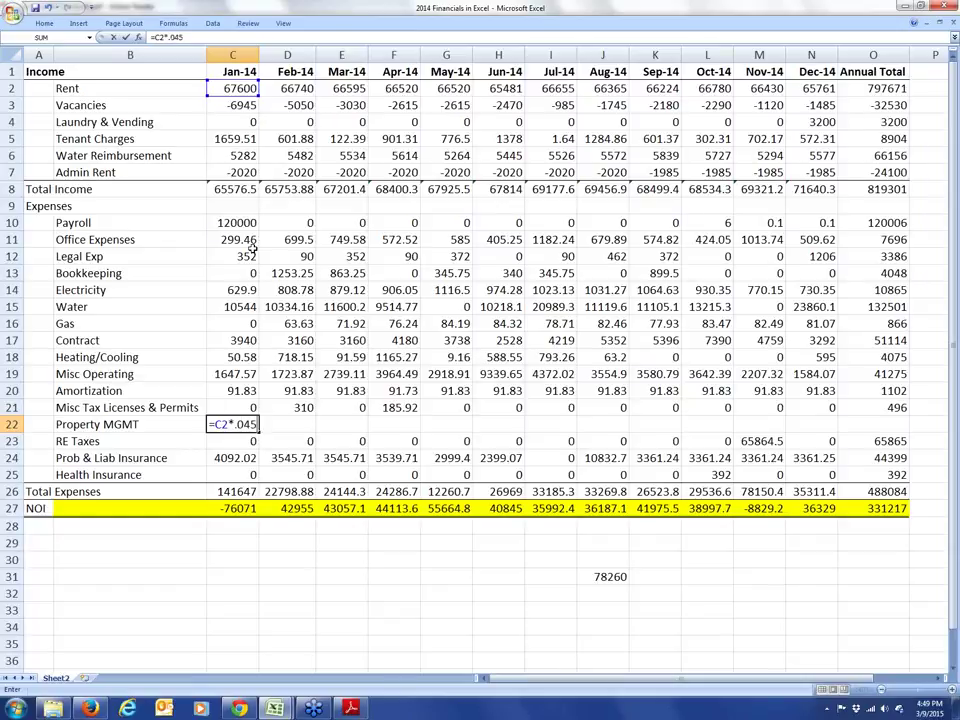
pyautogui.press('Return')
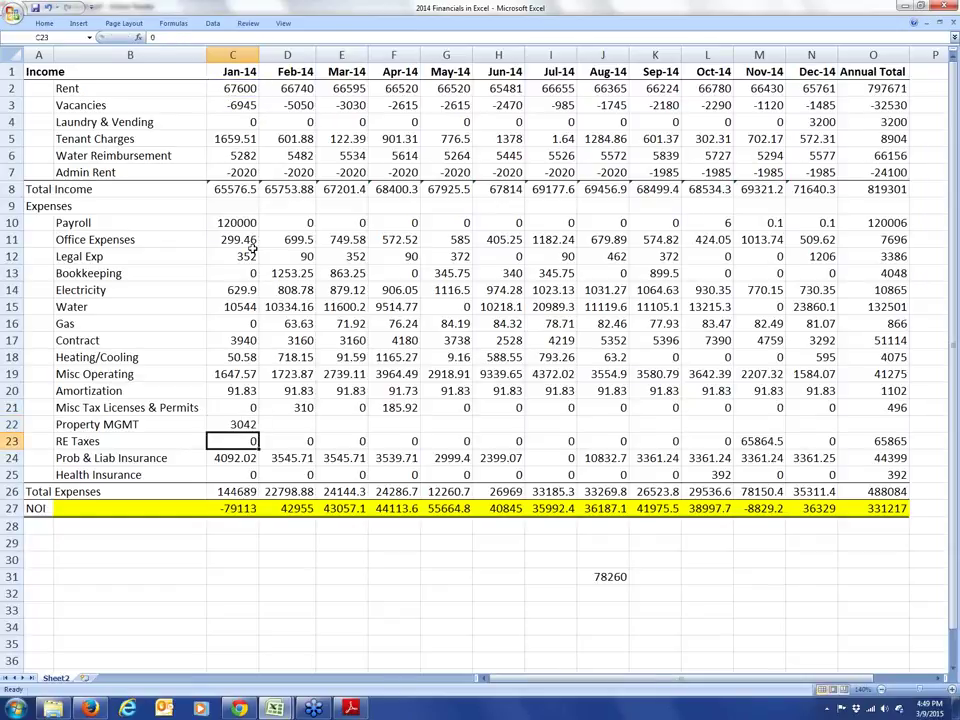
pyautogui.click(250, 424)
pyautogui.moveTo(259, 432); pyautogui.dragTo(762, 420)
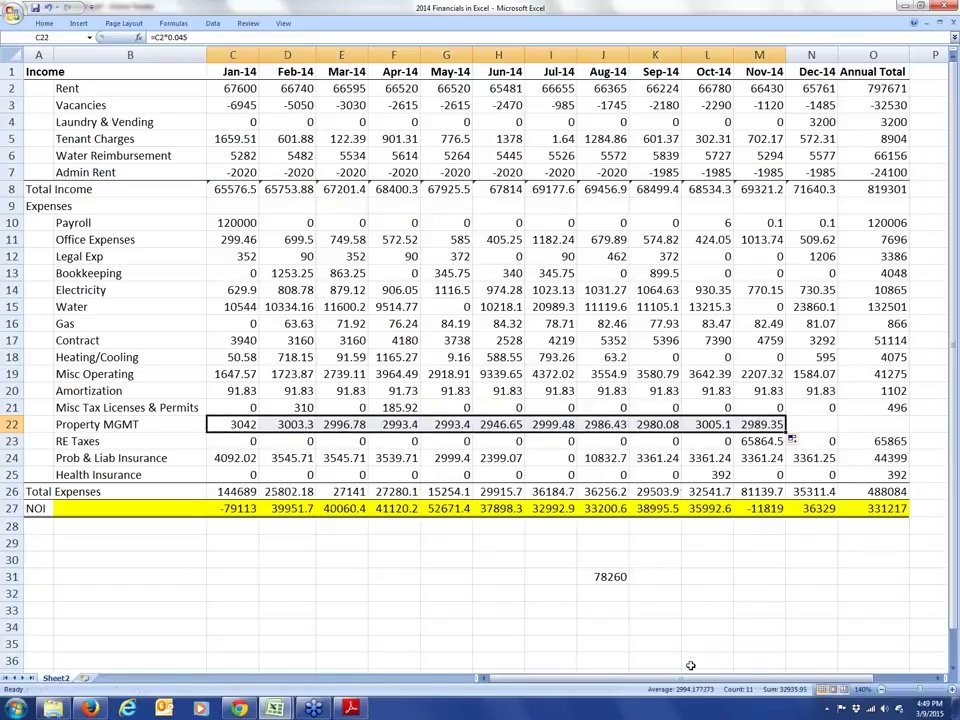
# Step: Extend the Property MGMT formula from Nov-14 through Dec-14 and the Annual Total column
pyautogui.hscroll(2, 540, 490)
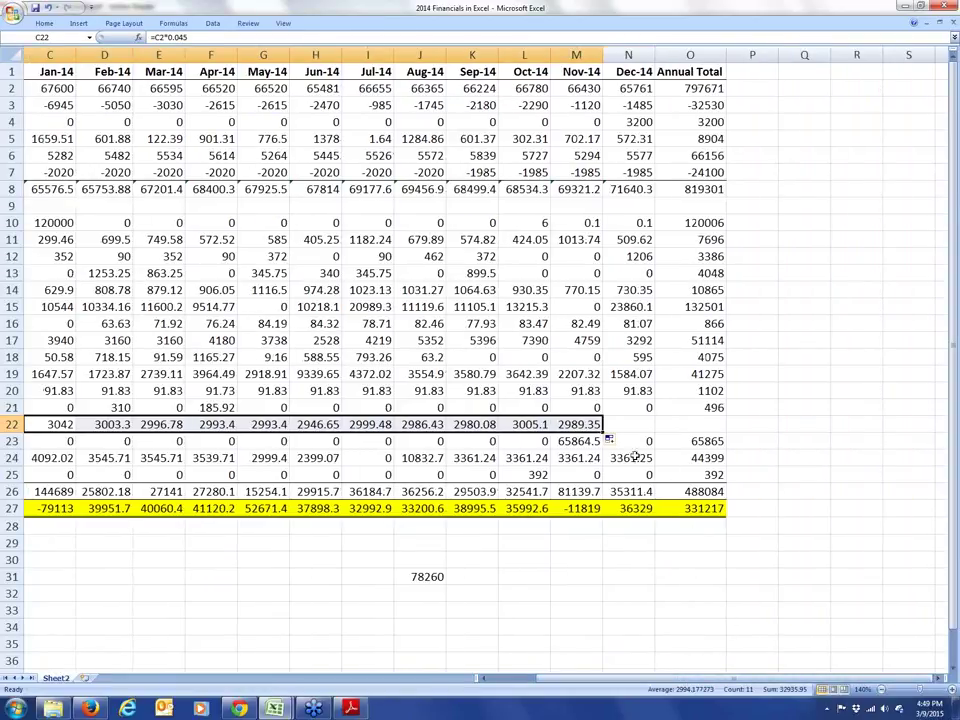
pyautogui.moveTo(603, 432); pyautogui.dragTo(720, 428)
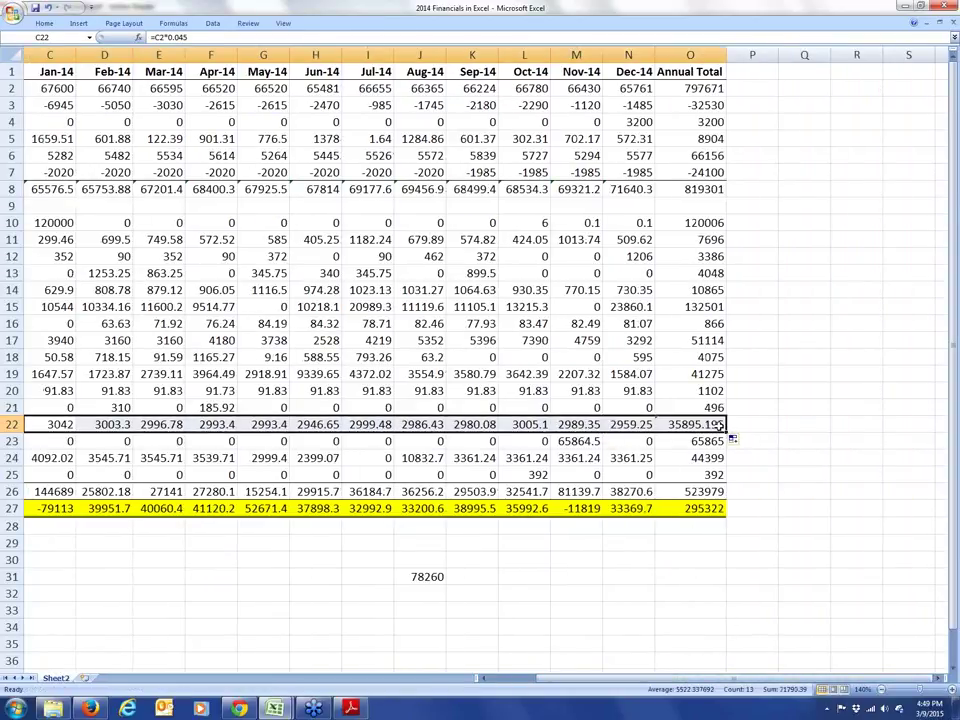
pyautogui.click(718, 426)
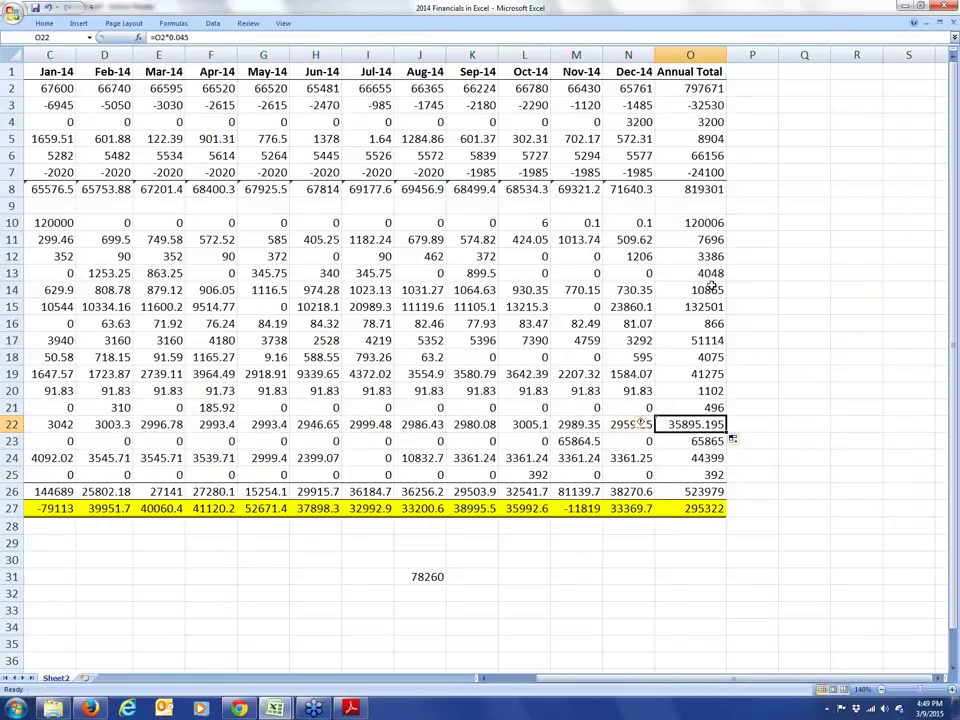
# Step: Check the annual Payroll and Property MGMT amounts and re-enter the annual Total Expenses as =SUM(O10:O25)
pyautogui.click(675, 486)
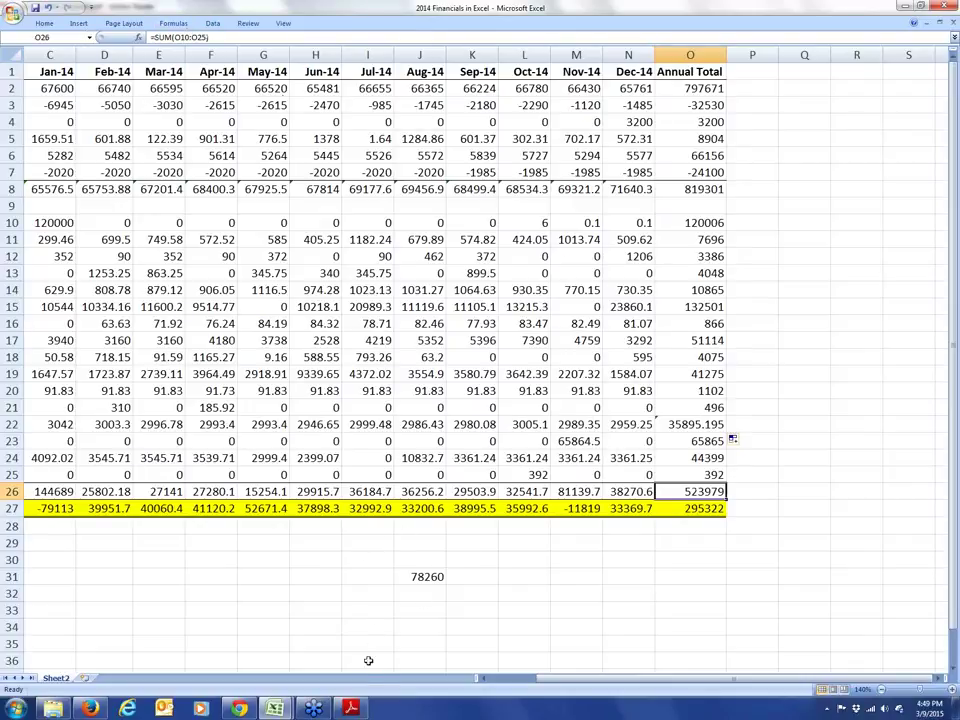
pyautogui.click(703, 223)
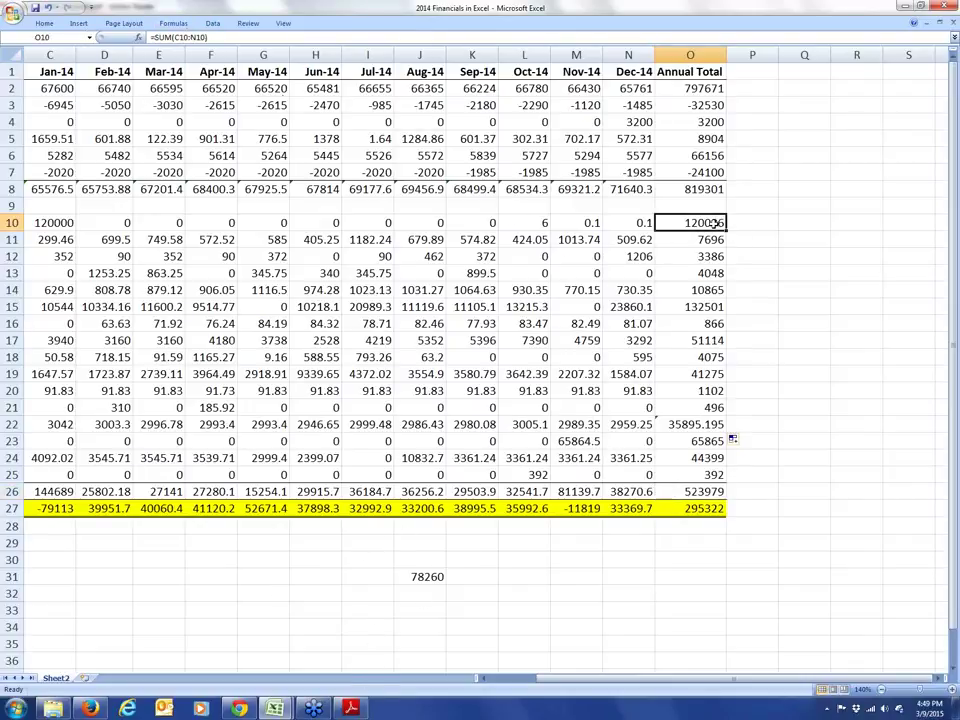
pyautogui.click(712, 426)
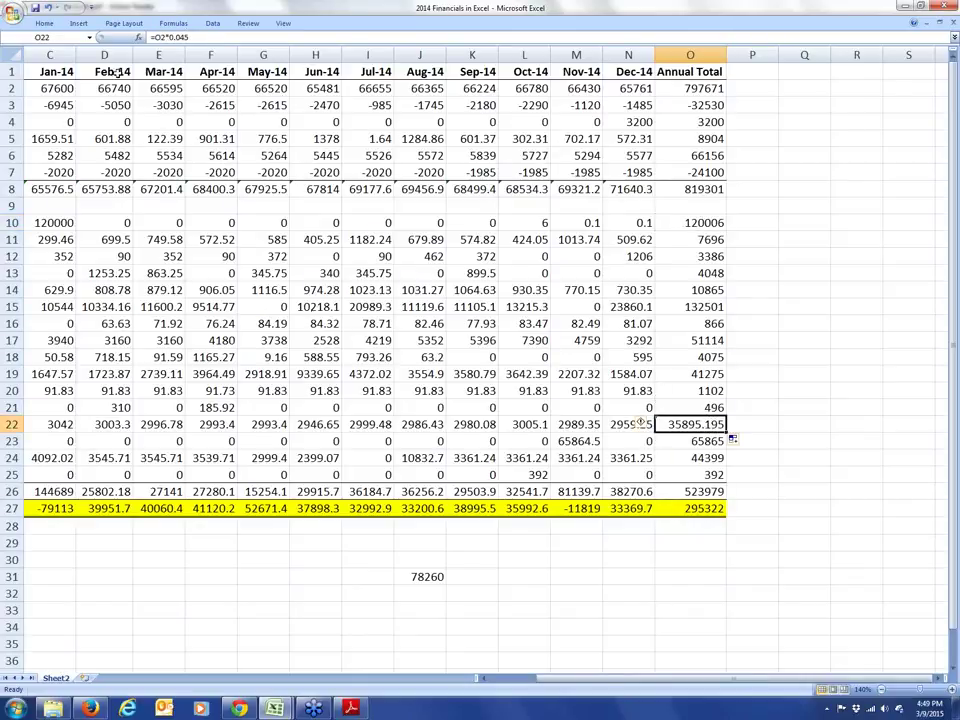
pyautogui.click(712, 491)
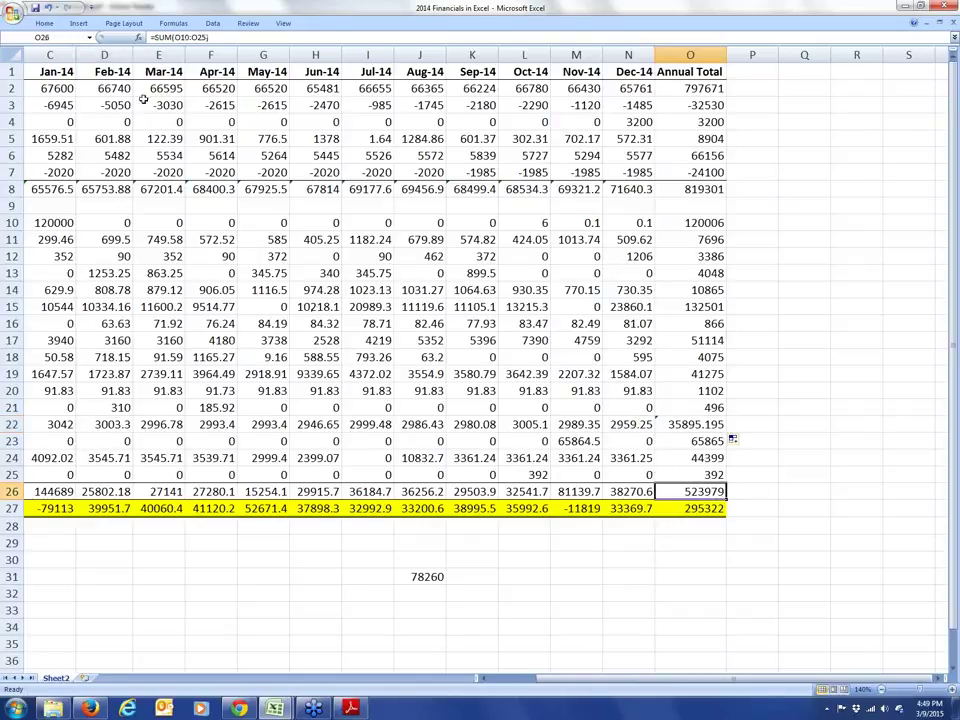
pyautogui.click(180, 24)
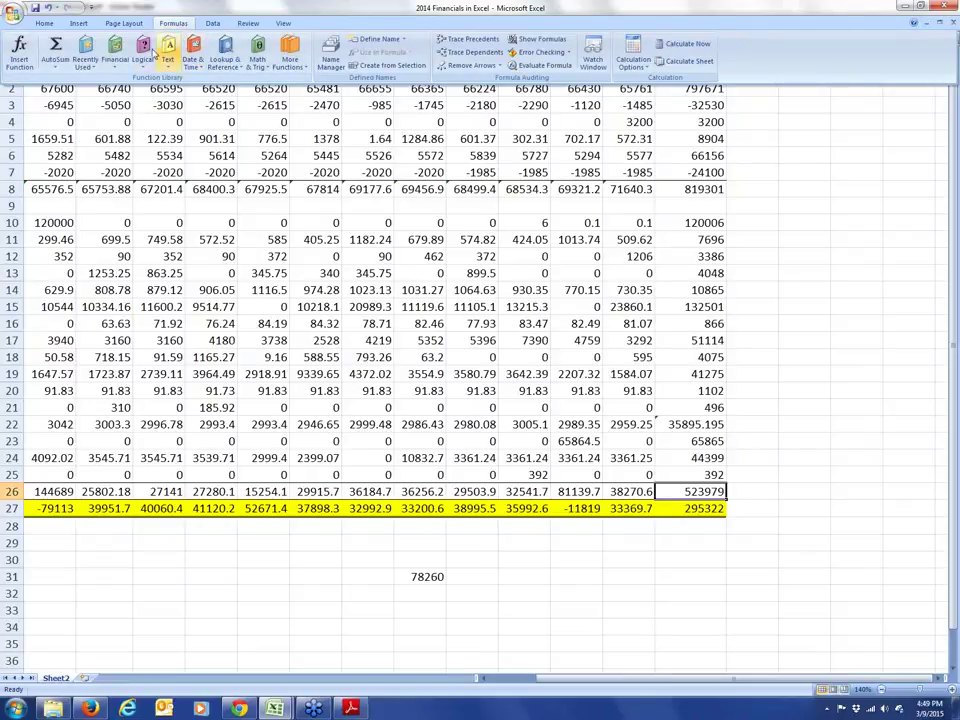
pyautogui.press('F2')
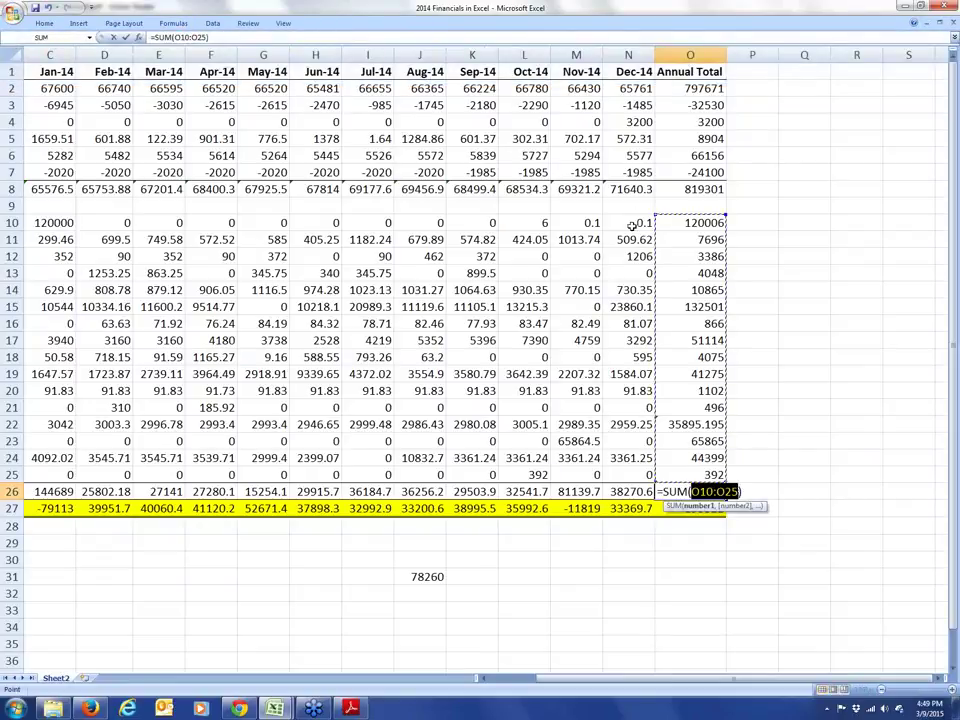
pyautogui.press('Return')
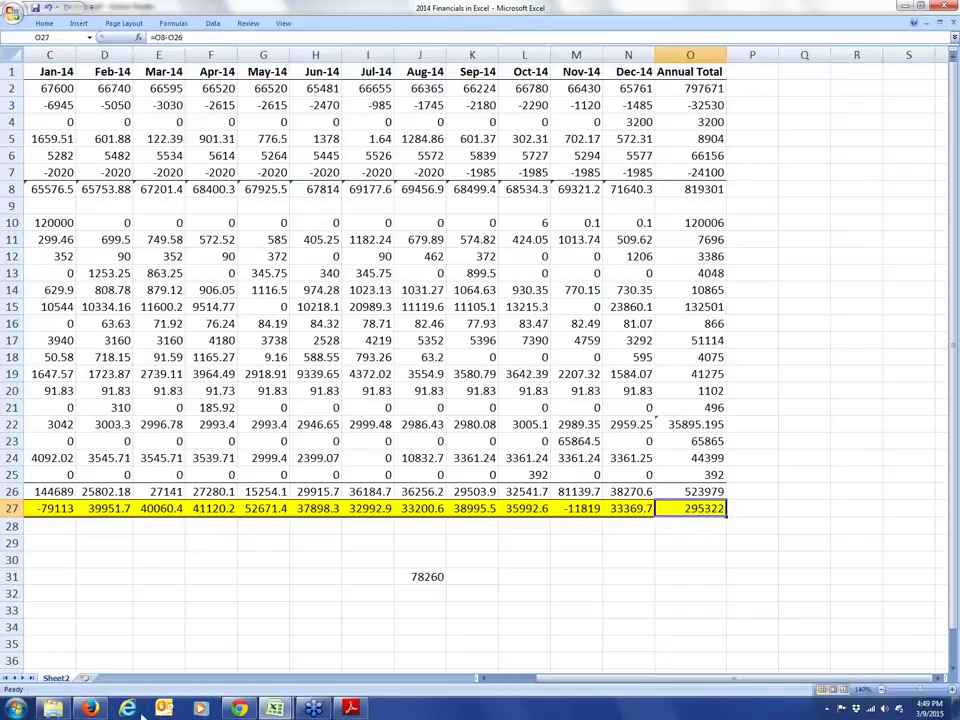
# Step: Switch to the lcfapro1 workbook and check the Year 1 Net Operating Income in the Cash Flow Analysis
pyautogui.moveTo(274, 708)
pyautogui.click(245, 669)
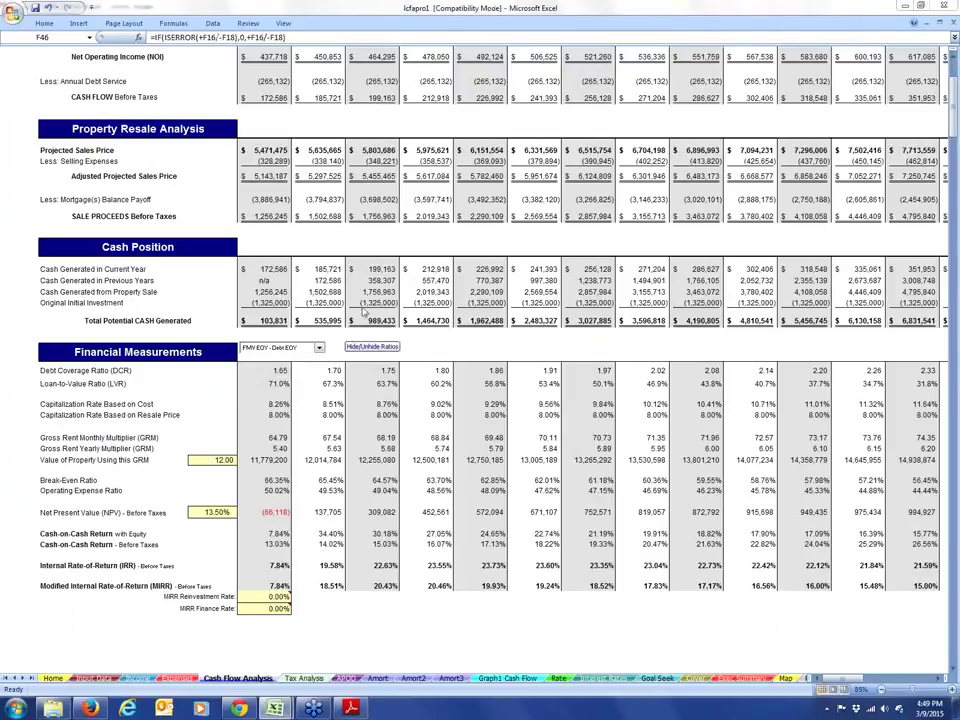
pyautogui.scroll(6, 358, 308)
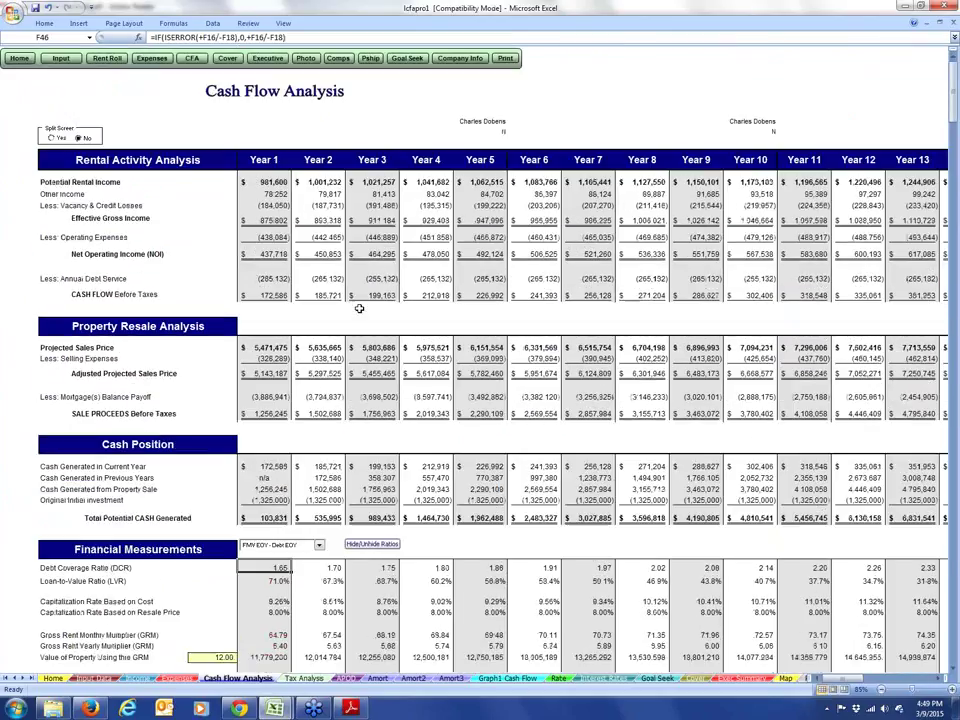
pyautogui.click(272, 256)
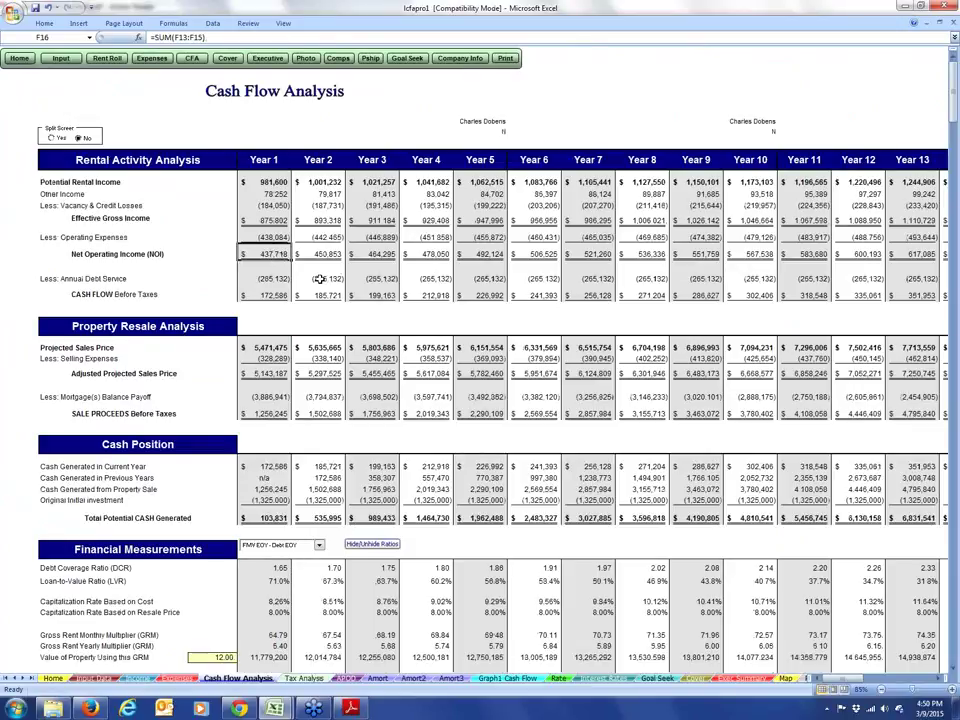
# Step: Compare the annual expense inputs with the 2014 Financials total and enter 90000 as a third Miscellaneous expense
pyautogui.click(151, 59)
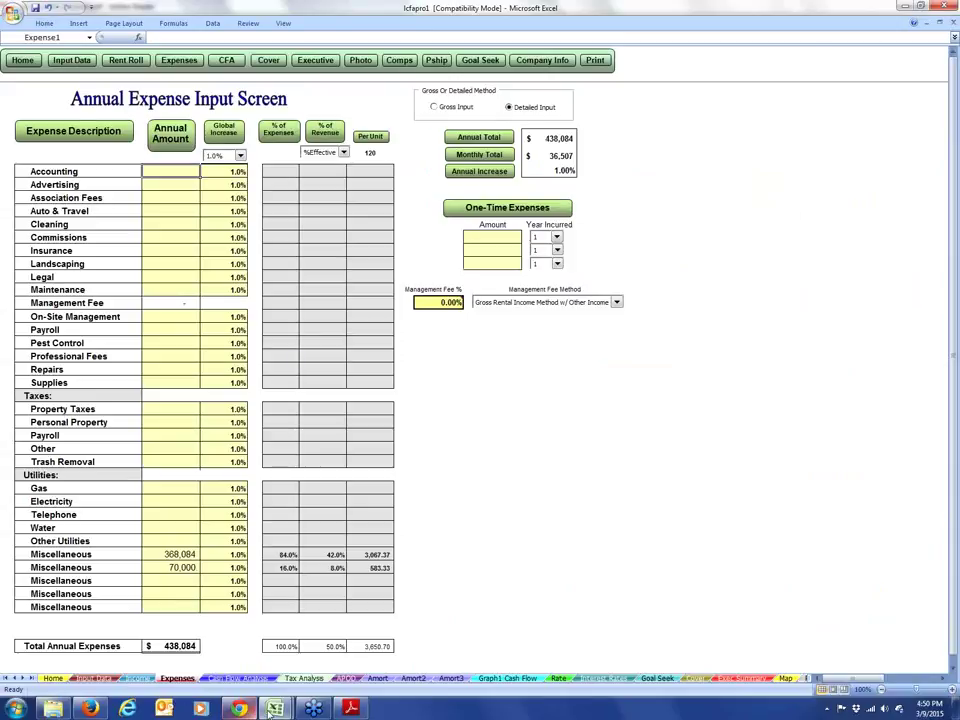
pyautogui.moveTo(275, 708)
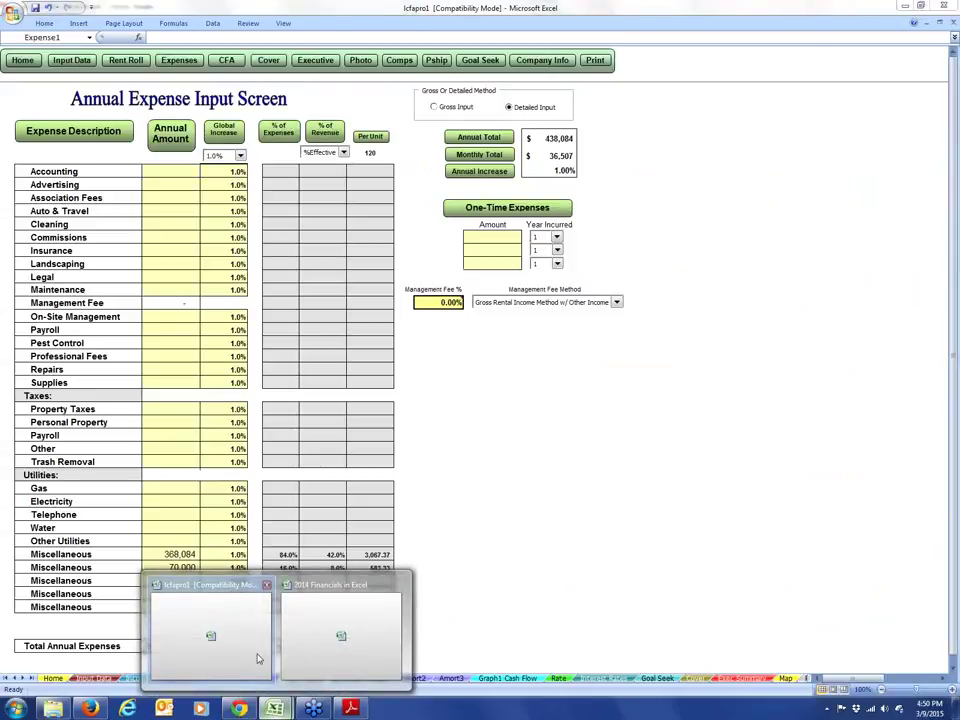
pyautogui.click(313, 649)
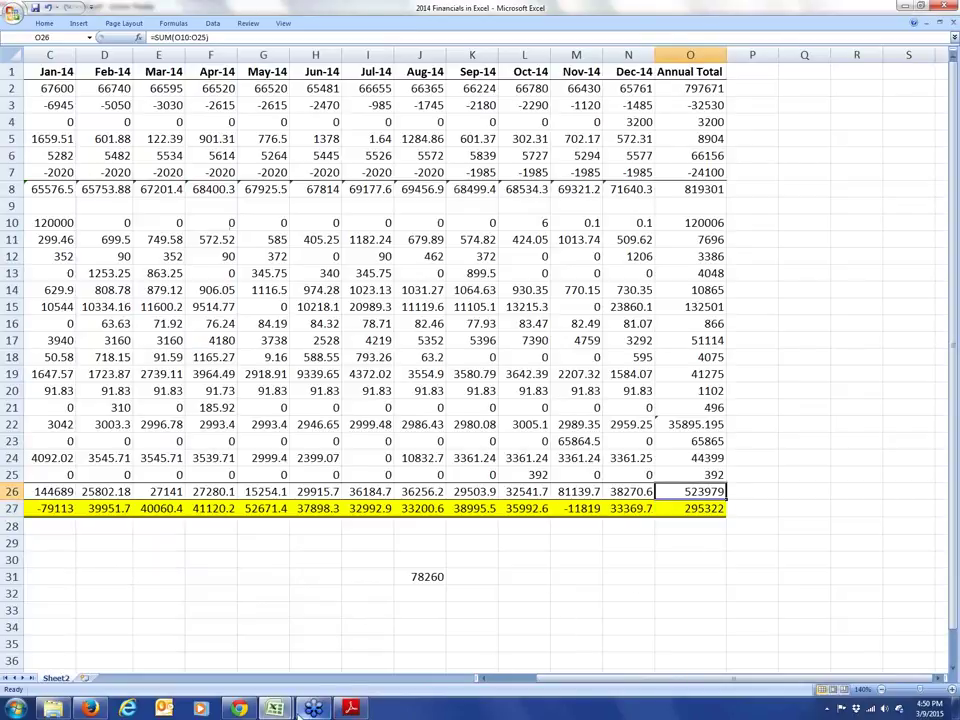
pyautogui.moveTo(275, 708)
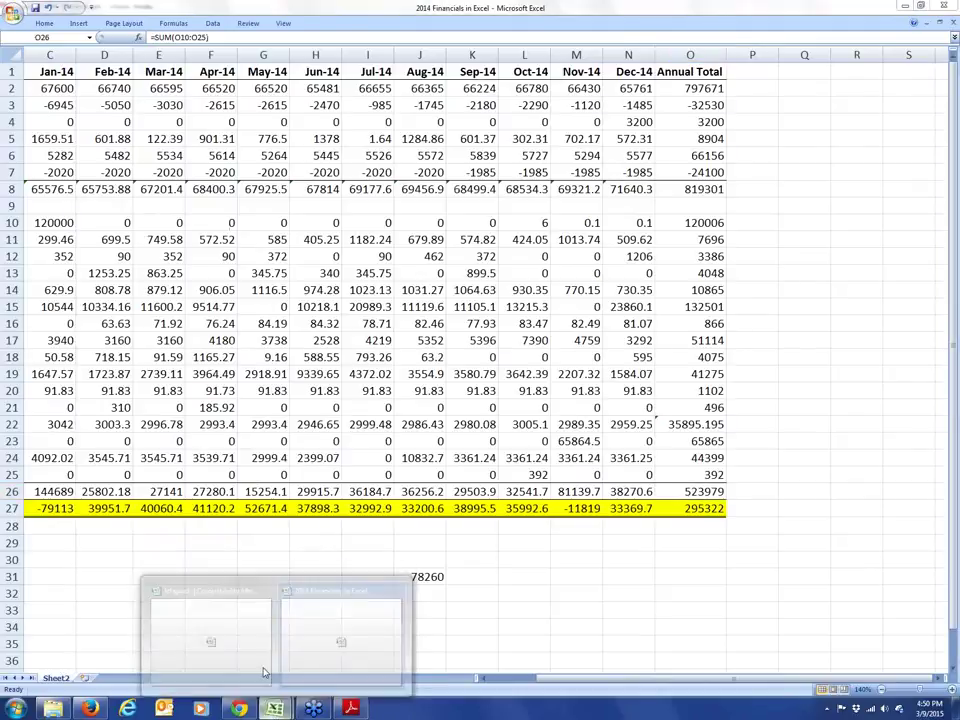
pyautogui.click(235, 647)
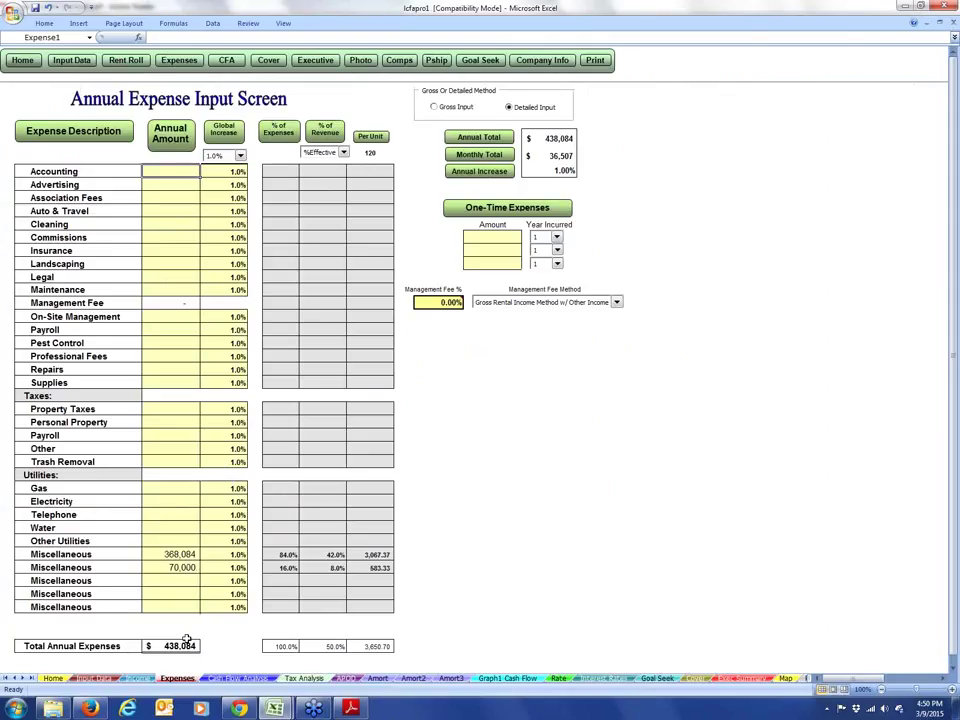
pyautogui.click(184, 581)
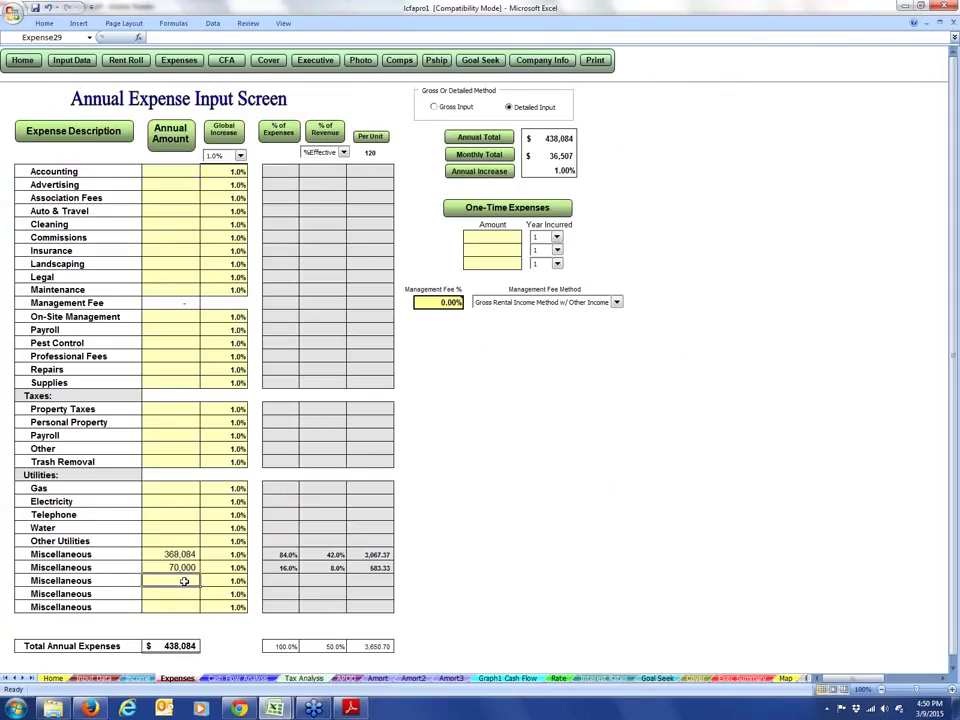
pyautogui.write('90000')
pyautogui.press('Return')
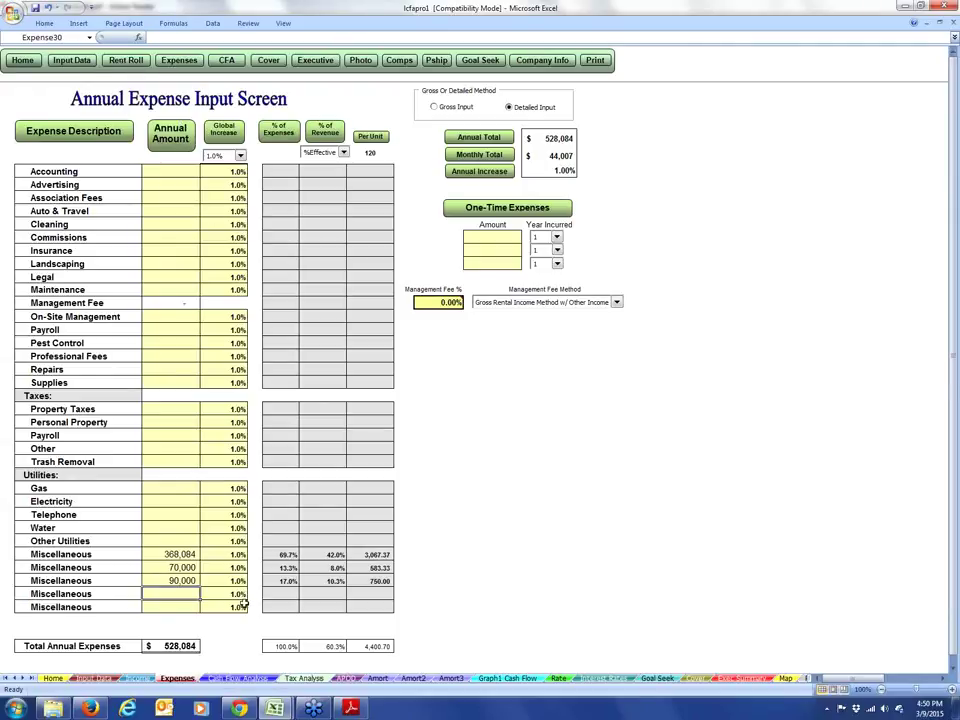
# Step: Return to the 2014 Financials workbook and review the Payroll, Property MGMT and annual Total Expenses entries
pyautogui.click(275, 708)
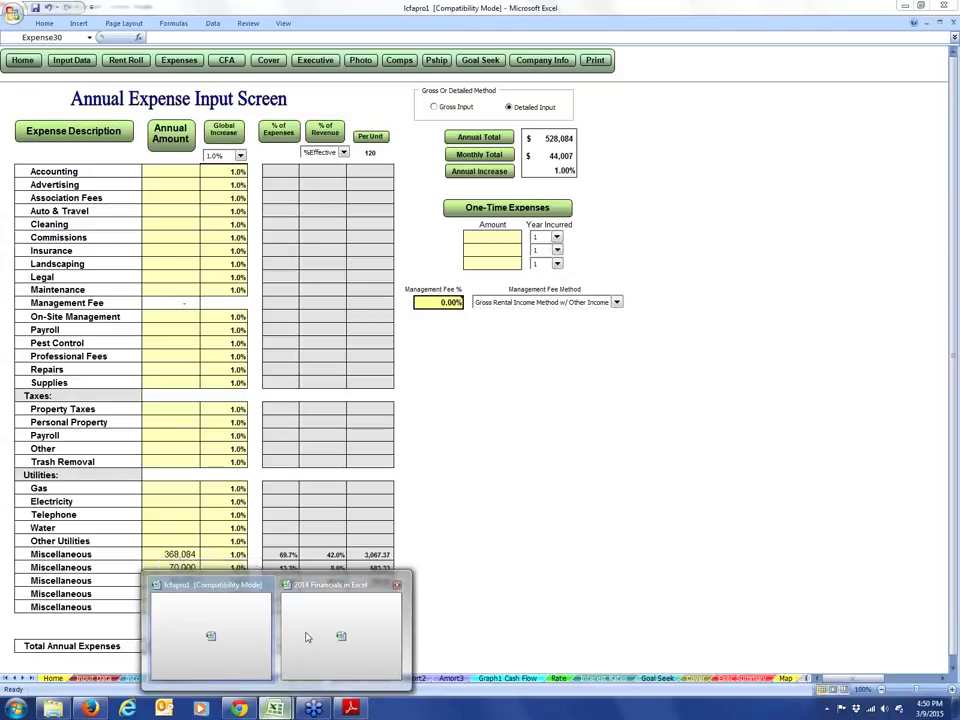
pyautogui.click(318, 637)
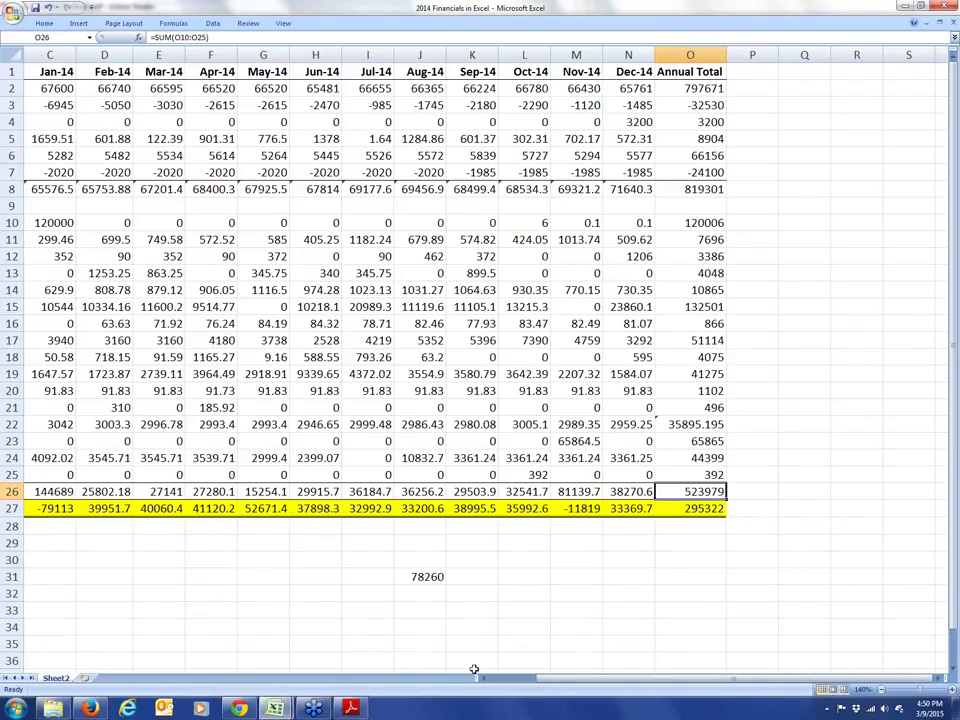
pyautogui.hscroll(-2, 425, 498)
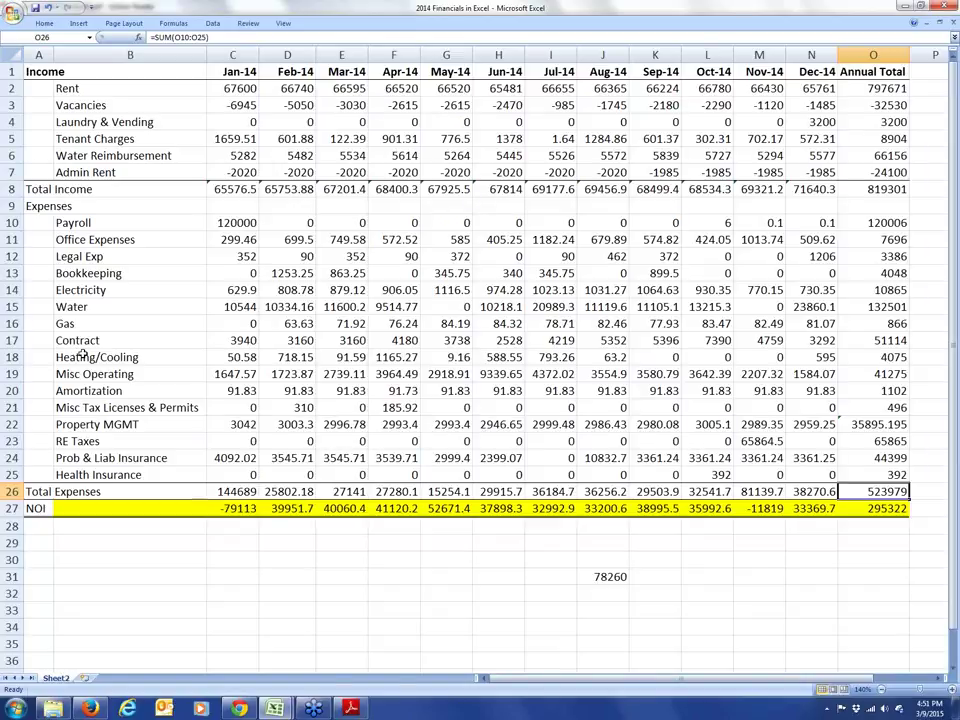
pyautogui.click(63, 424)
pyautogui.click(86, 221)
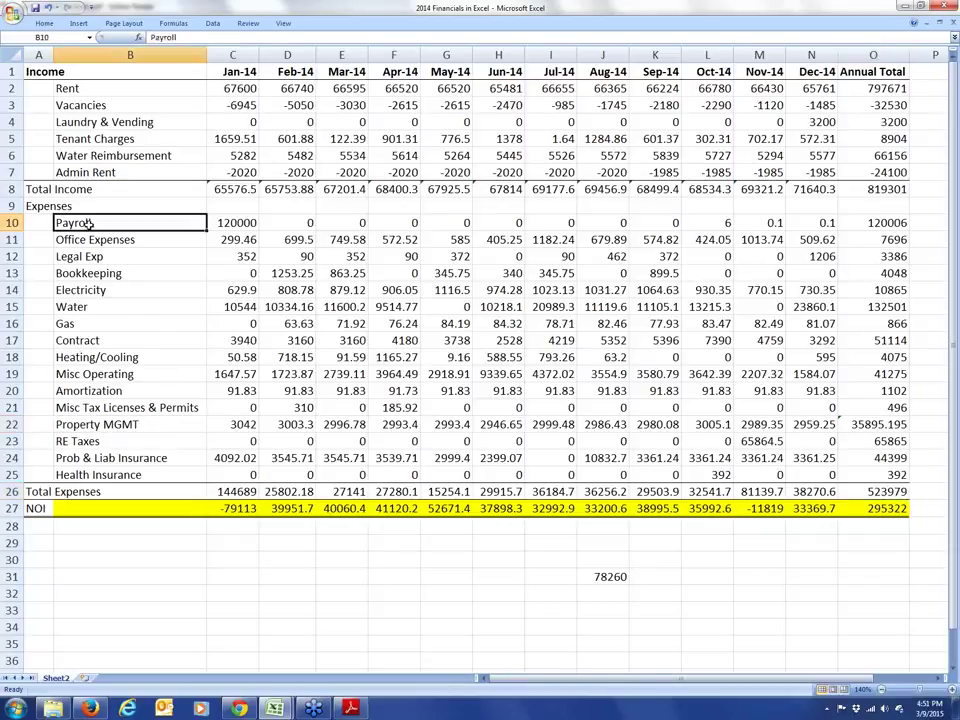
pyautogui.click(245, 223)
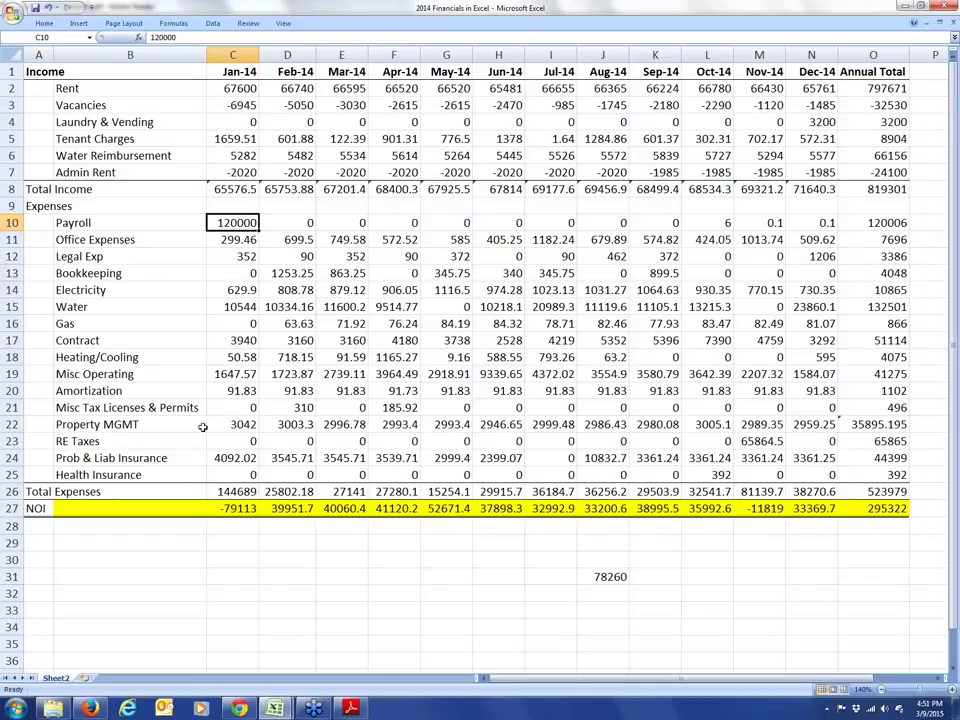
pyautogui.click(240, 428)
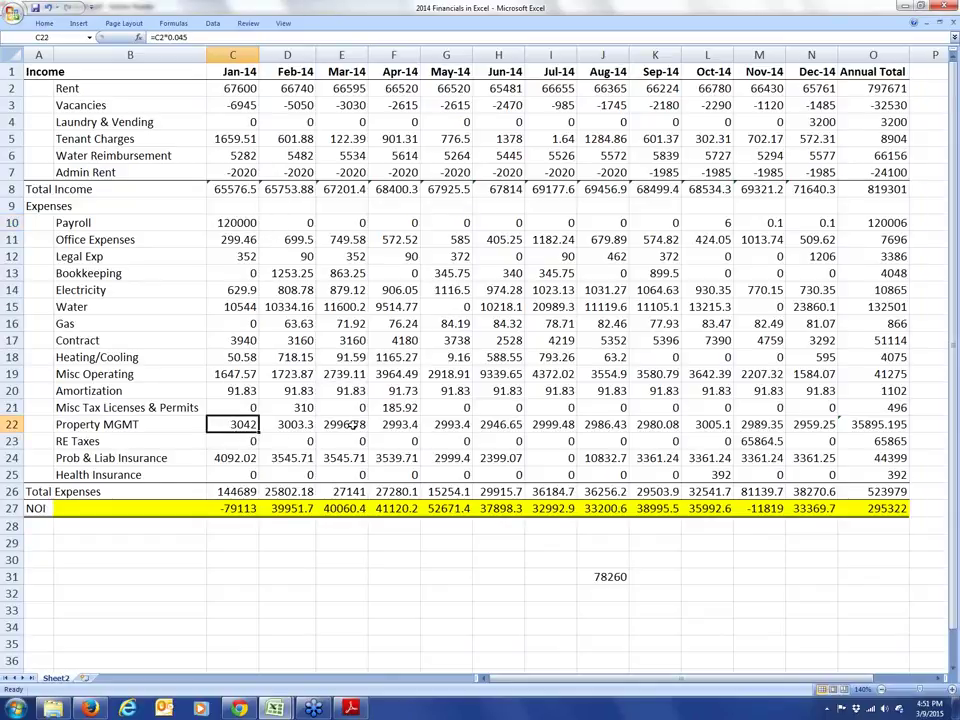
pyautogui.click(874, 491)
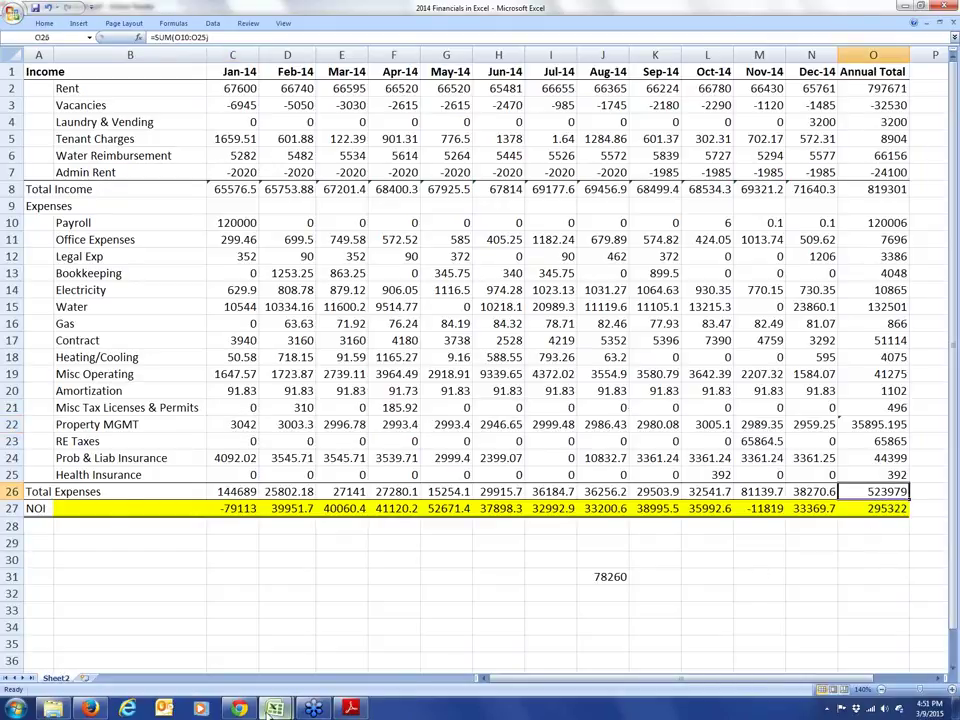
# Step: Switch back to lcfapro1 and compare the Input Data sheet's contract purchase price with the cap rate and year-one valuation
pyautogui.moveTo(274, 708)
pyautogui.click(232, 641)
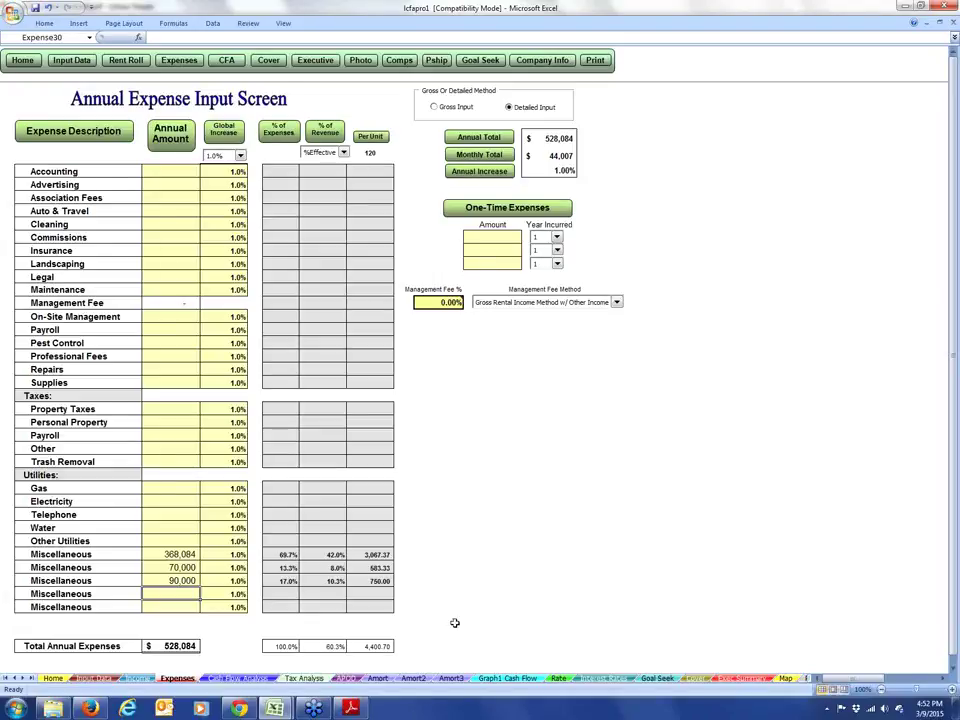
pyautogui.click(72, 61)
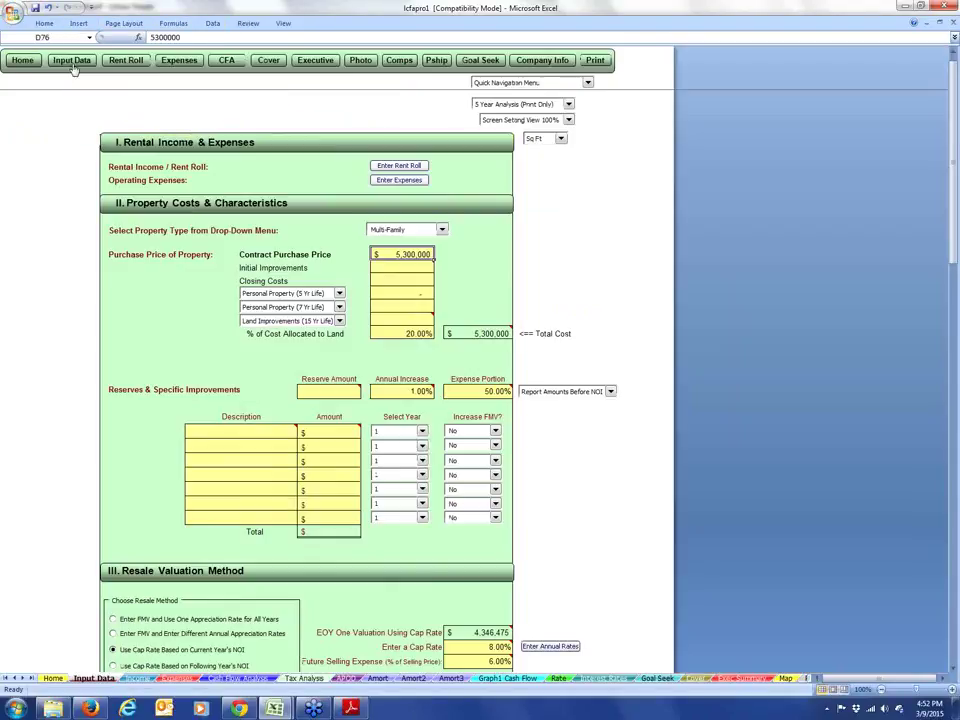
pyautogui.scroll(-4, 197, 273)
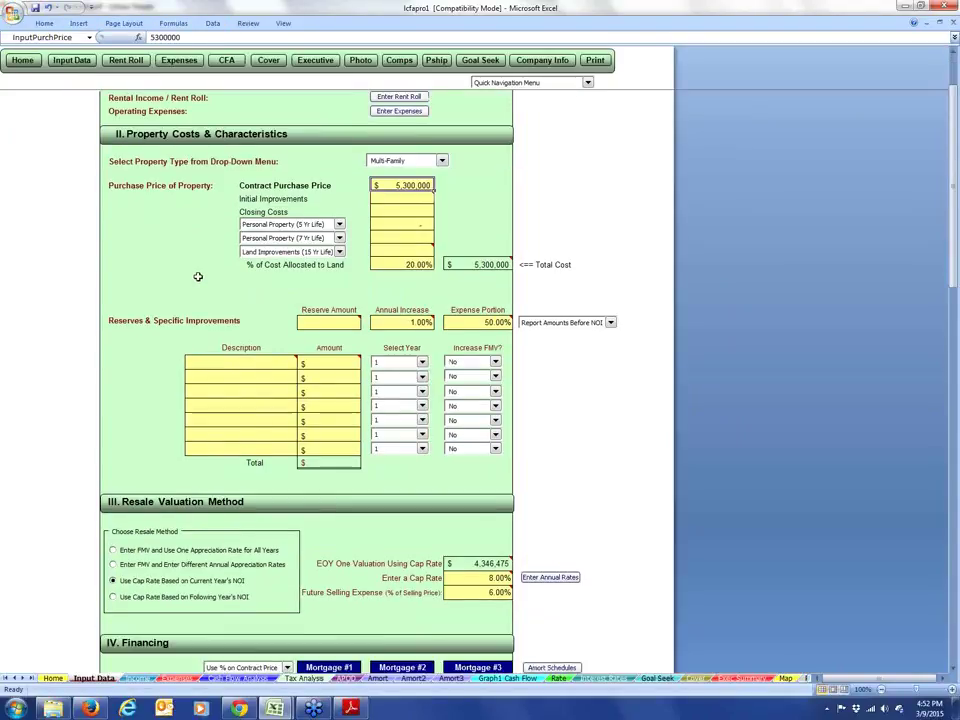
pyautogui.click(505, 477)
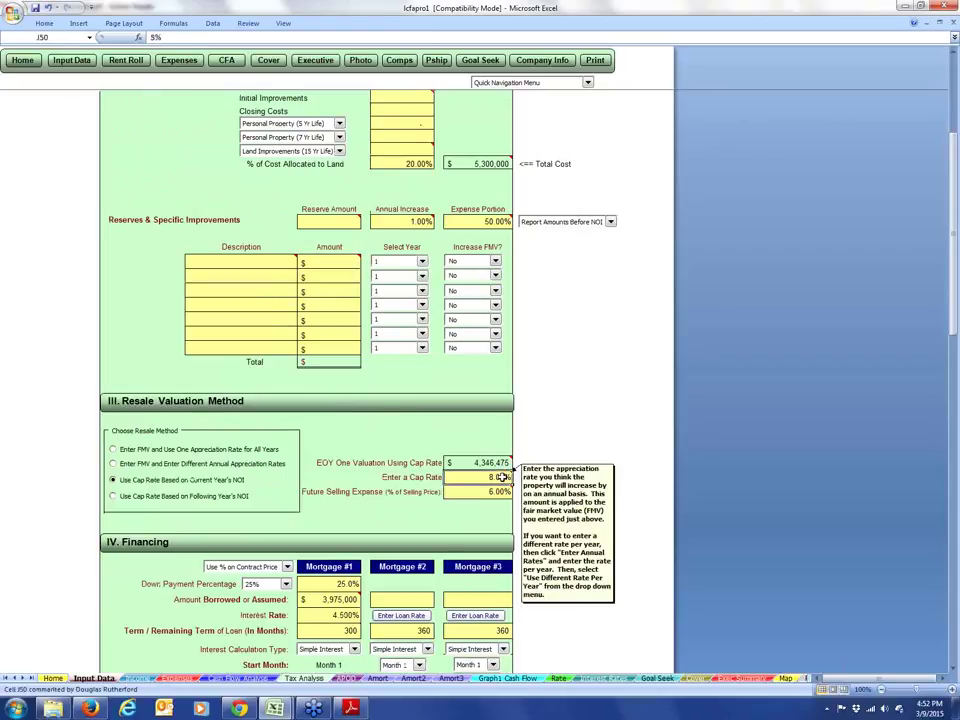
pyautogui.click(489, 464)
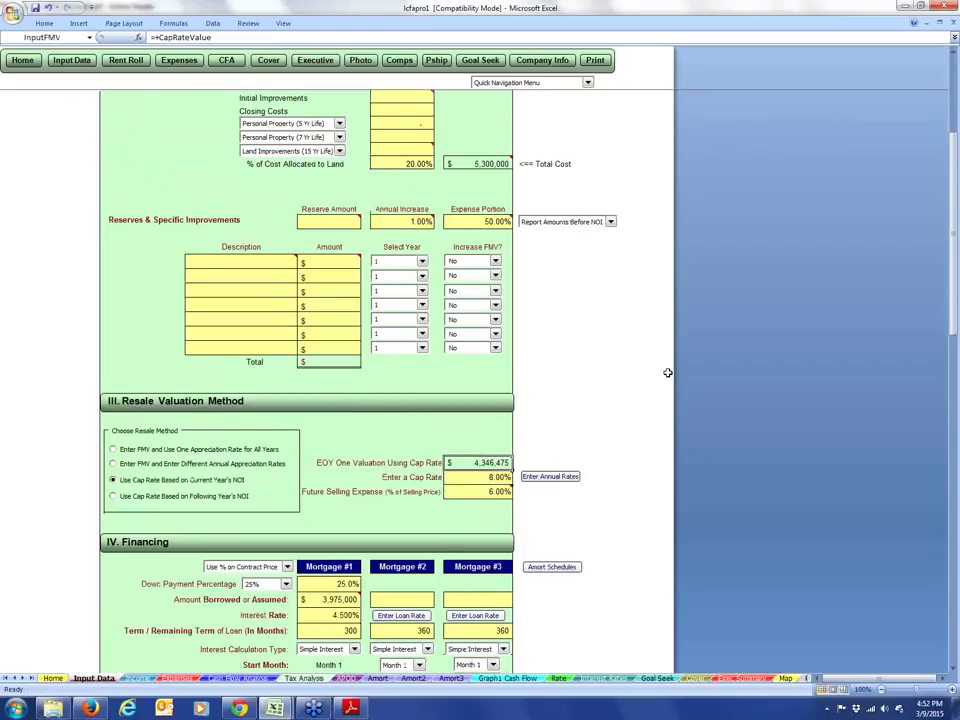
pyautogui.scroll(2, 668, 372)
pyautogui.hotkey('ctrl', 'Home')
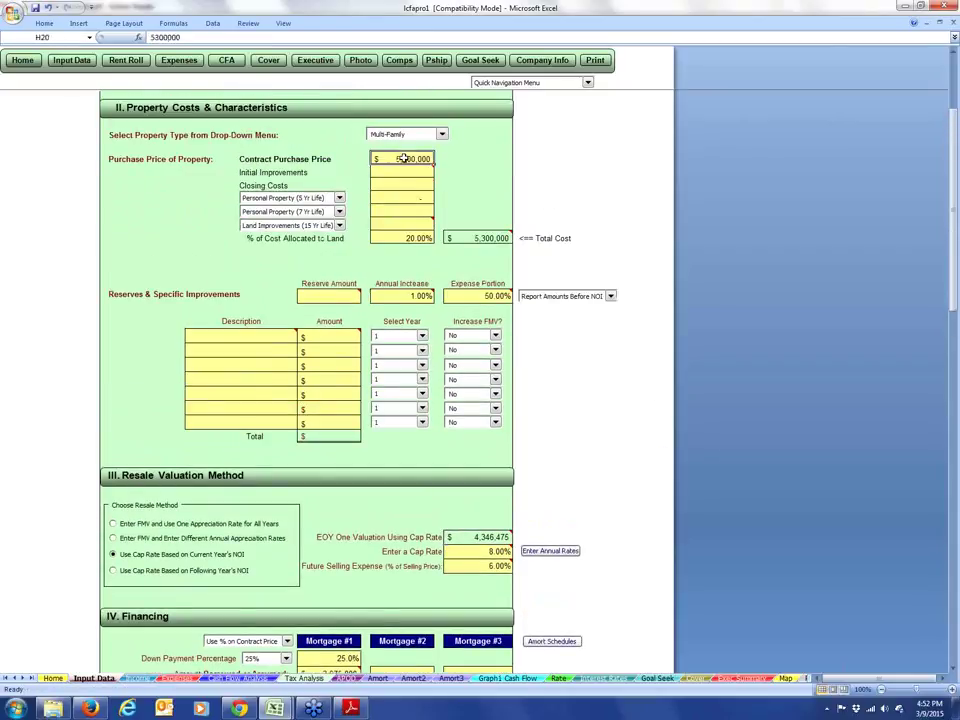
pyautogui.scroll(-2, 591, 368)
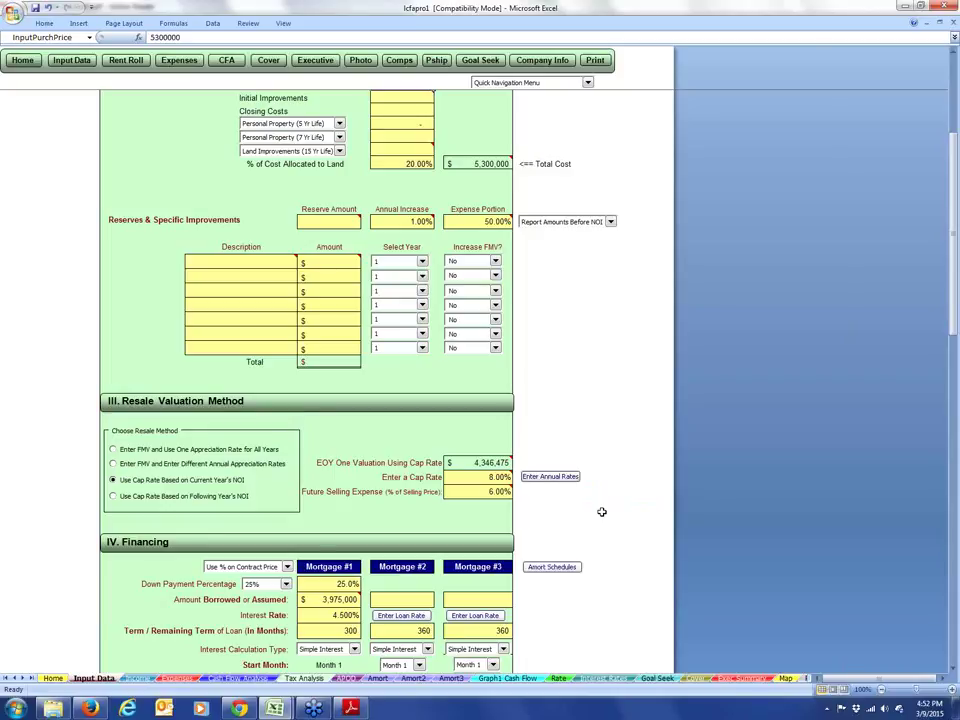
pyautogui.click(470, 462)
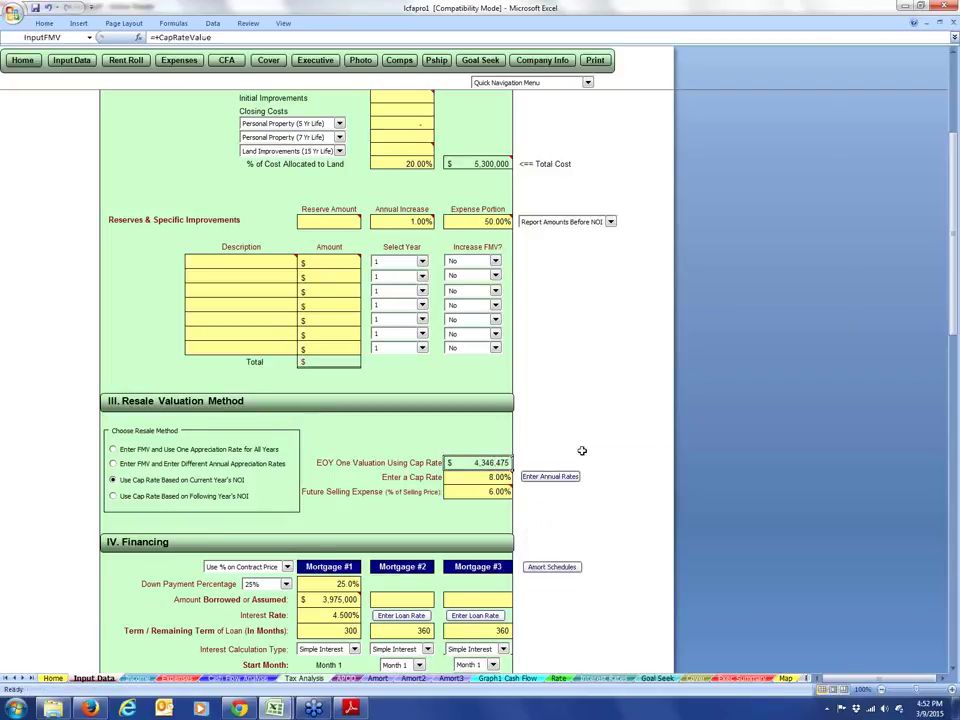
# Step: Set the contract purchase price on the Input Data sheet to 4,100,000
pyautogui.scroll(3, 389, 230)
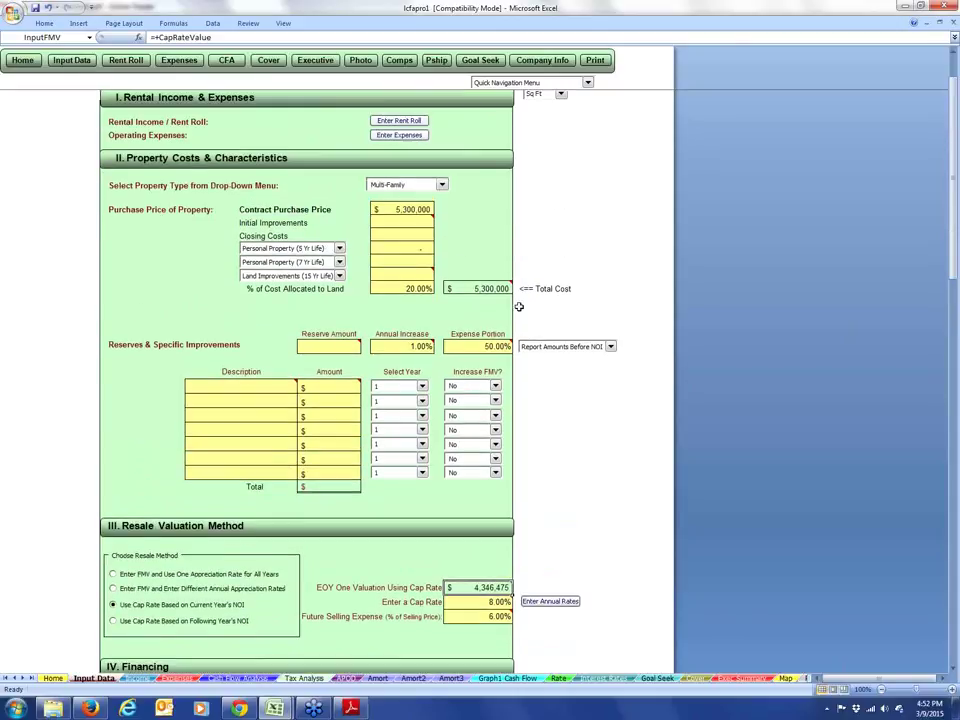
pyautogui.click(417, 209)
pyautogui.moveTo(469, 288)
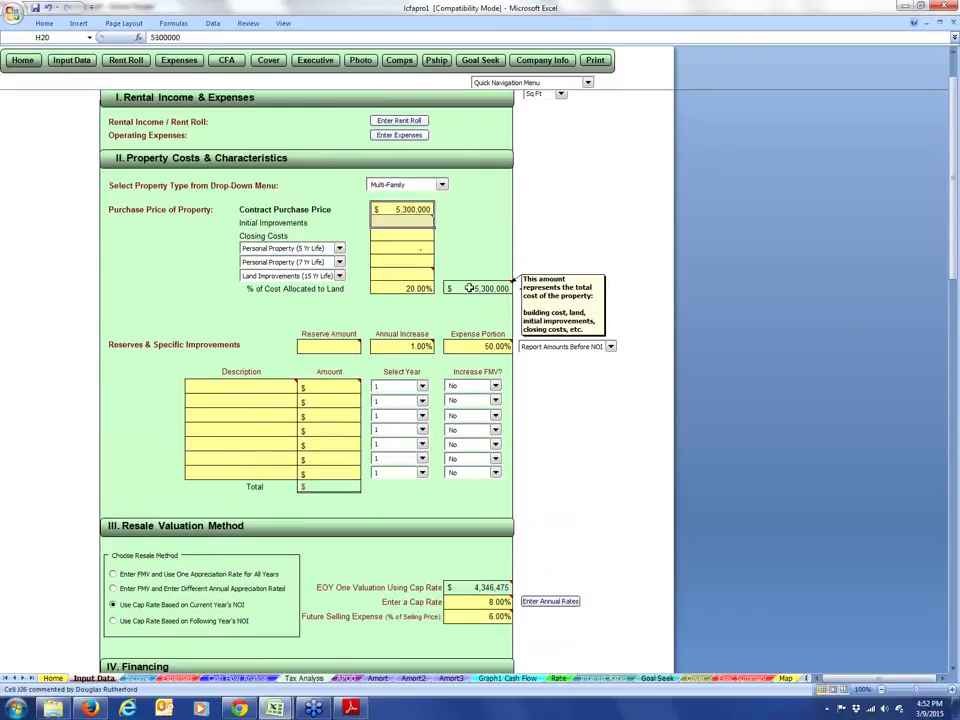
pyautogui.write('4,100,')
pyautogui.write('0000')
pyautogui.press('Return')
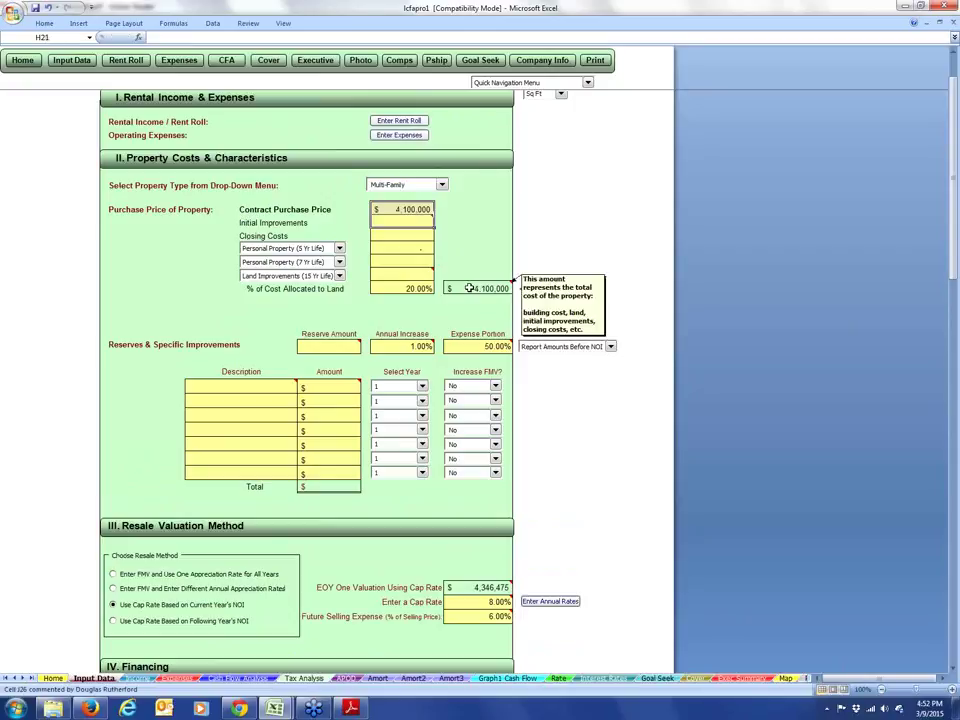
# Step: Examine the Cash Flow Analysis for the Year 1 debt coverage ratio and the before-tax cash-on-cash returns of Years 1 to 5
pyautogui.scroll(2, 469, 288)
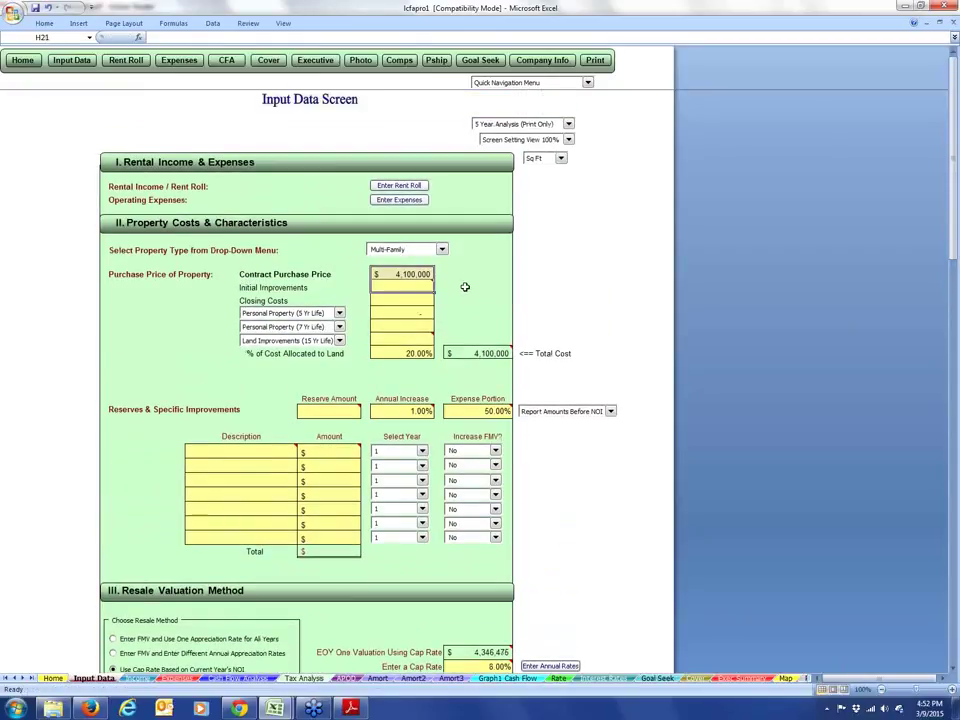
pyautogui.click(226, 61)
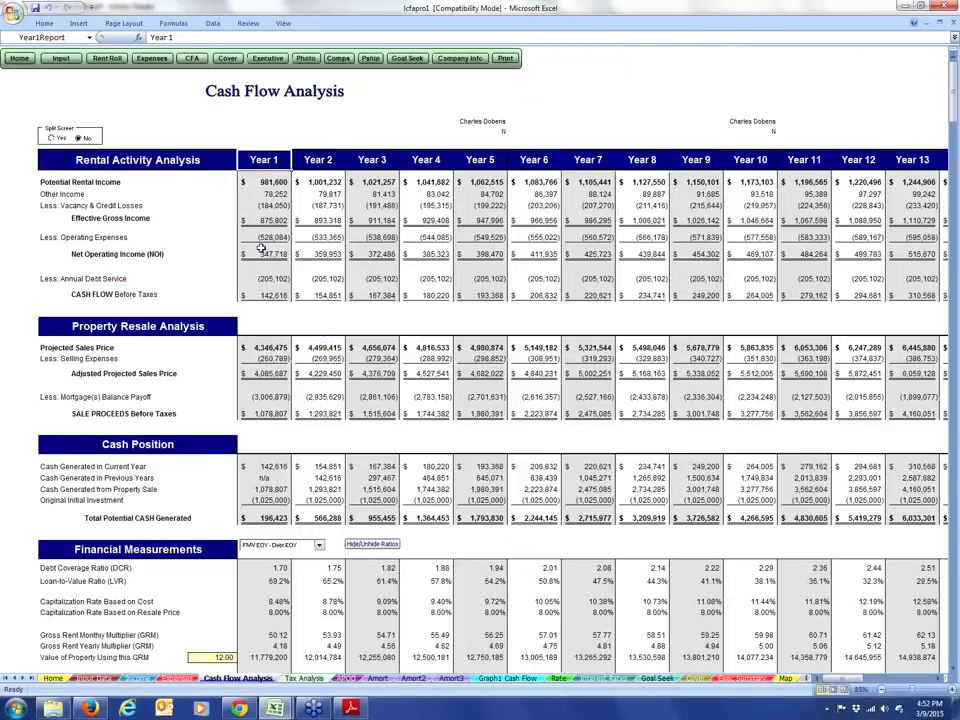
pyautogui.scroll(-6, 260, 248)
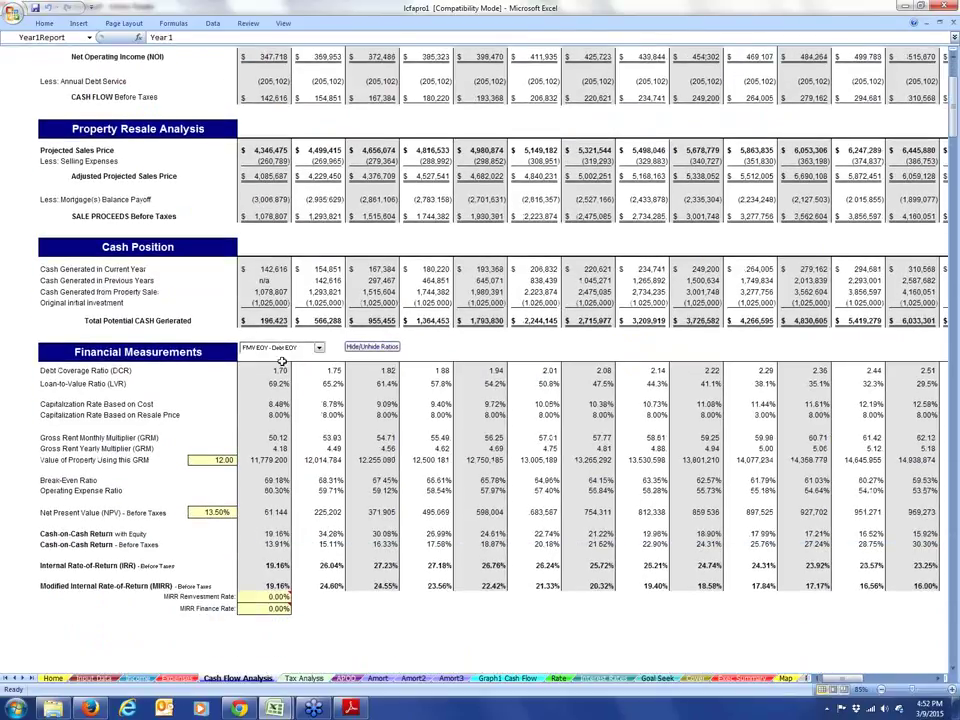
pyautogui.click(281, 373)
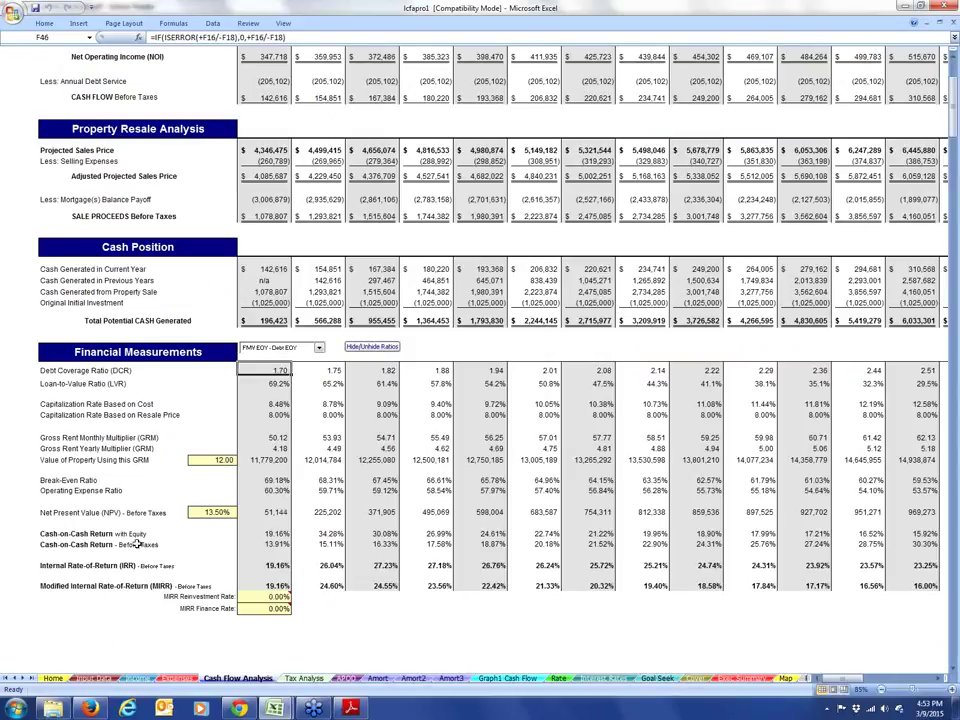
pyautogui.click(267, 535)
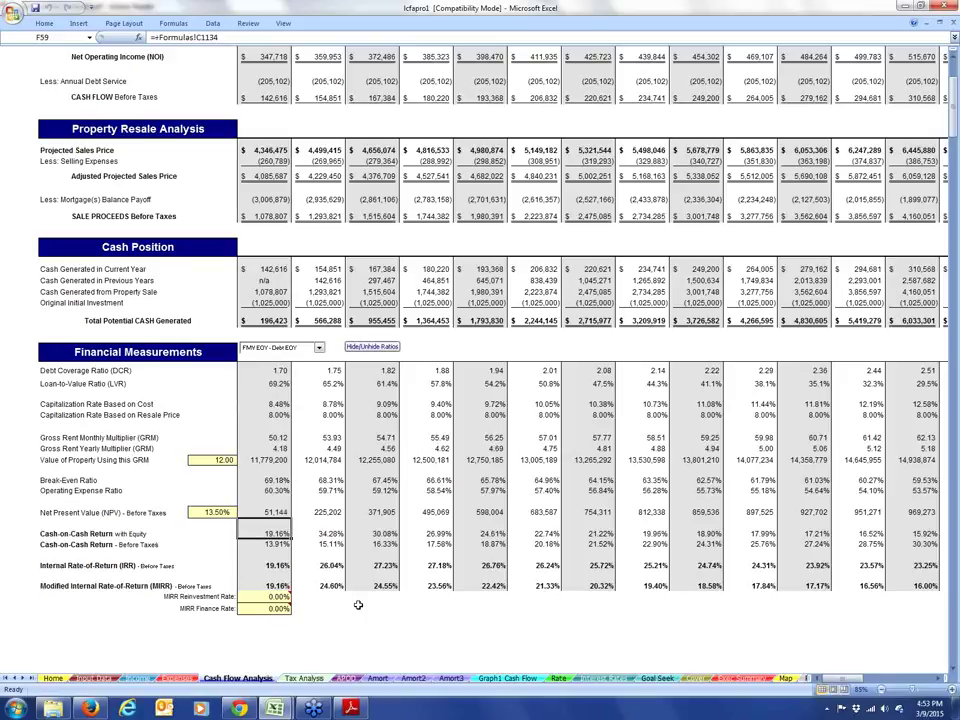
pyautogui.click(286, 548)
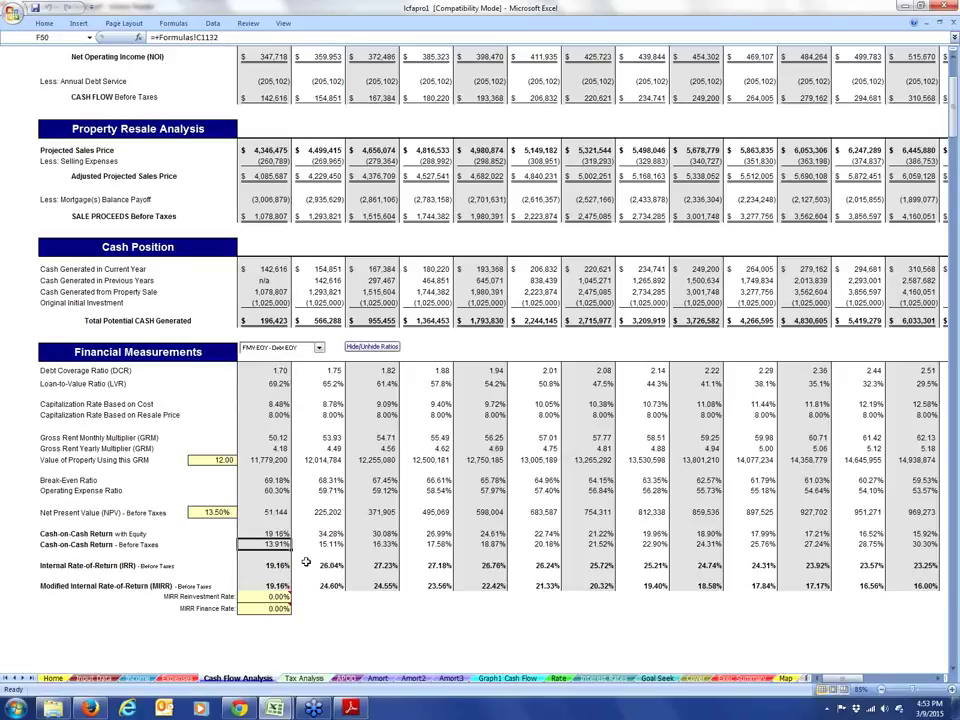
pyautogui.click(320, 545)
pyautogui.click(375, 545)
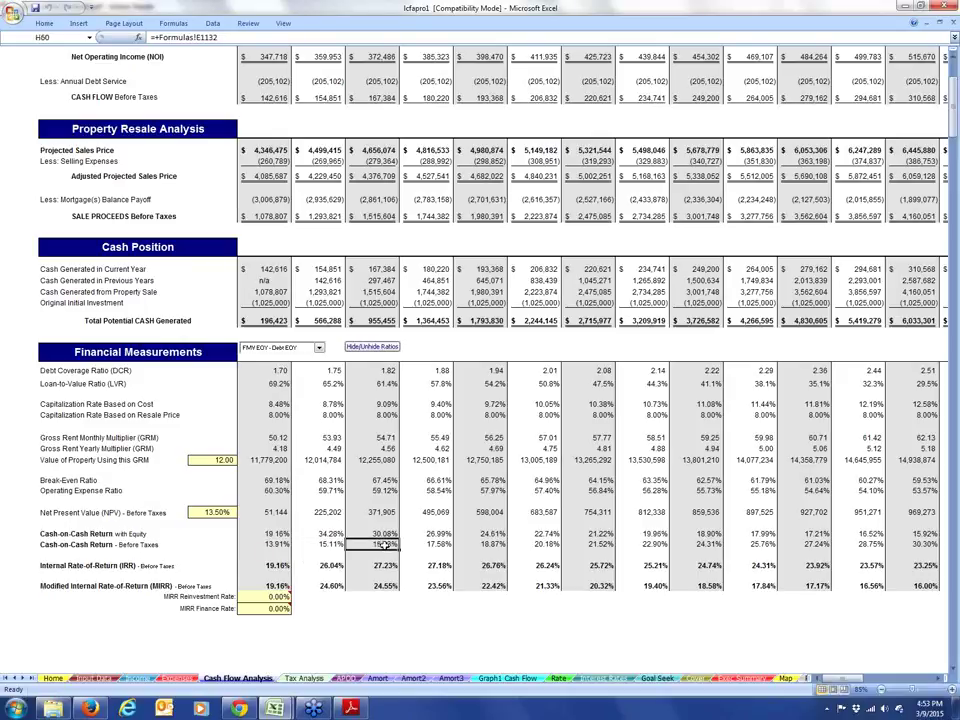
pyautogui.click(430, 546)
pyautogui.click(485, 545)
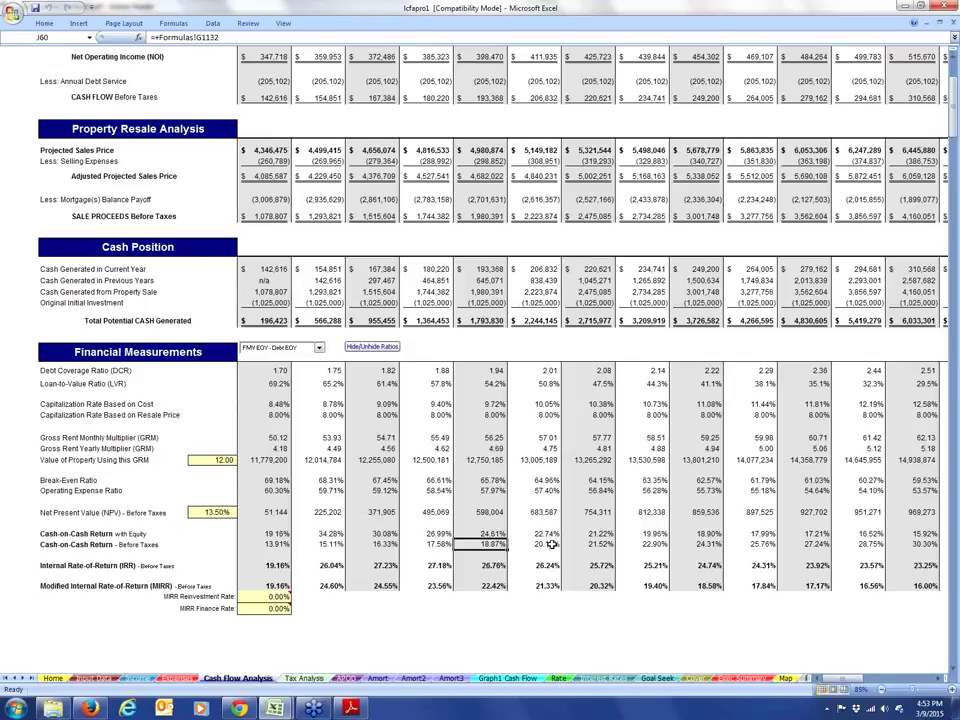
pyautogui.scroll(6, 433, 398)
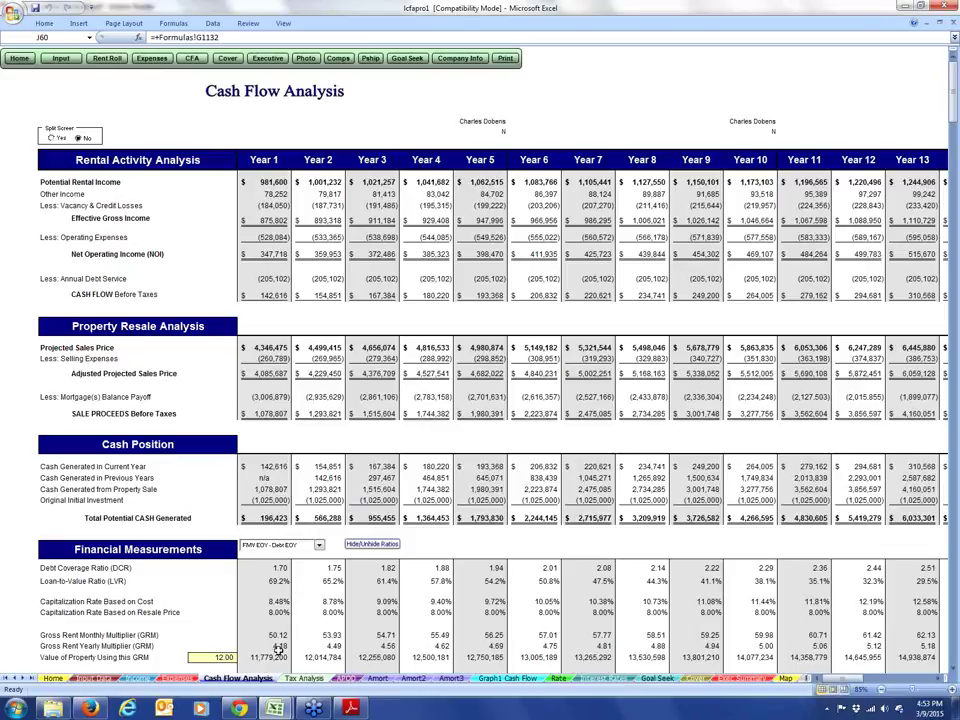
# Step: Switch to the Tropicana OM (Sanford) PDF in Adobe Reader and review its aerial, local destinations and Property Summary pages
pyautogui.click(350, 708)
pyautogui.scroll(10, 335, 478)
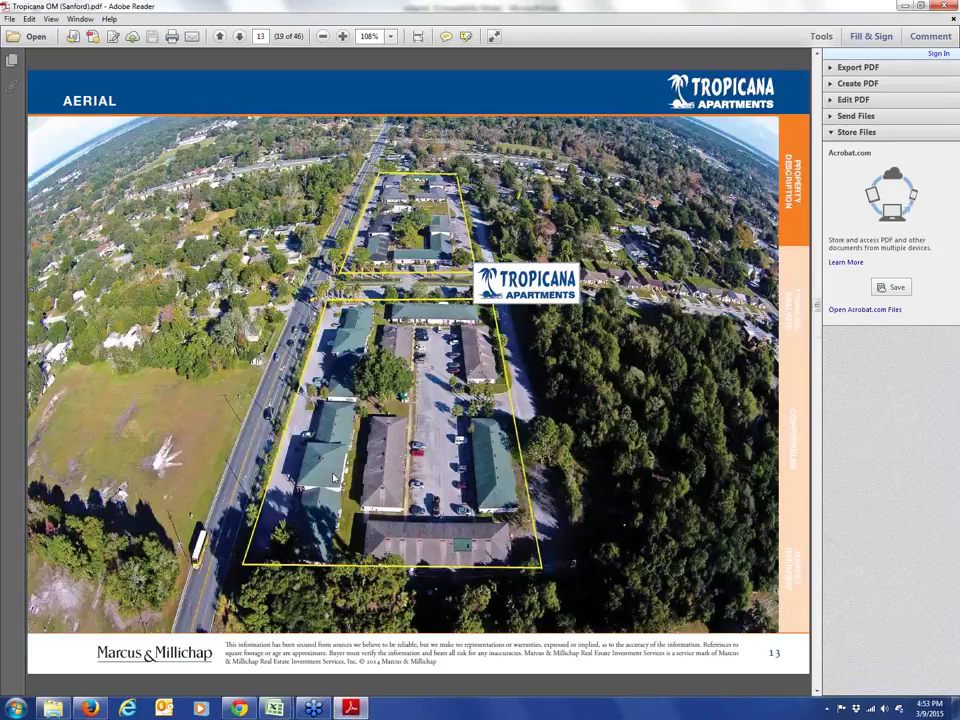
pyautogui.scroll(6, 335, 478)
pyautogui.scroll(-2, 335, 478)
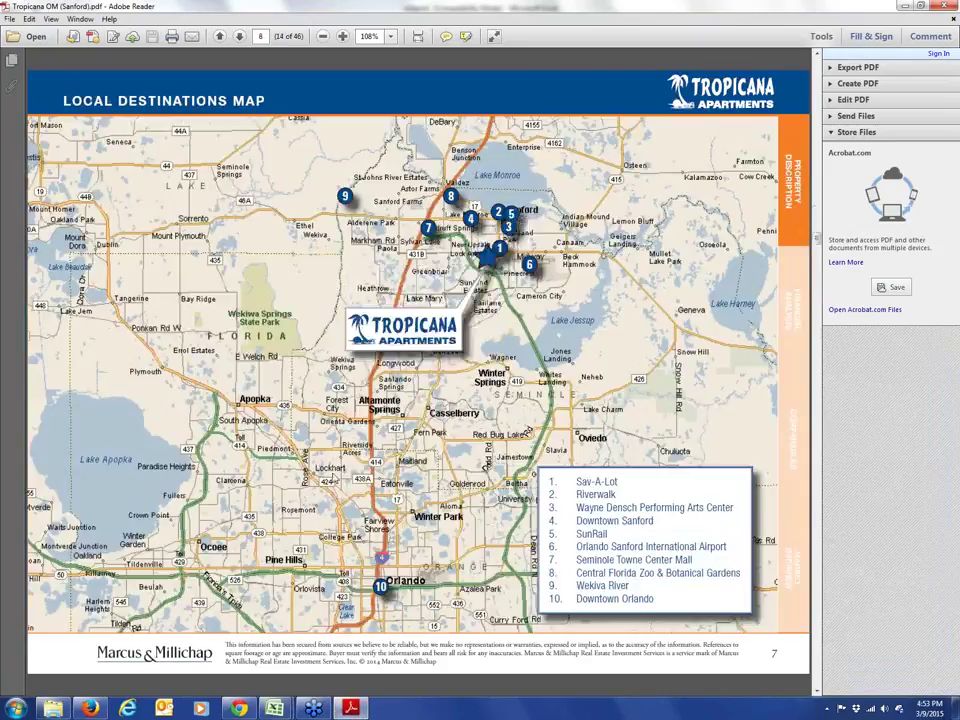
pyautogui.scroll(1, 335, 478)
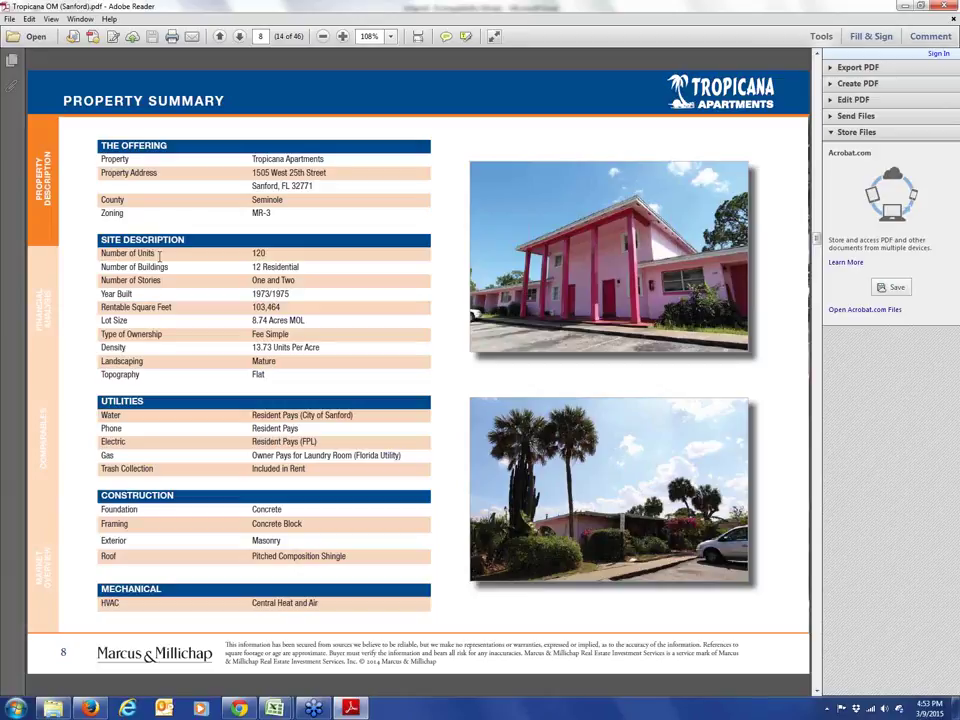
pyautogui.scroll(3, 158, 256)
# Step: Review the offering memorandum's opening pages, from the title page and table of contents to the Investment Overview and Area Overview
pyautogui.scroll(8, 158, 256)
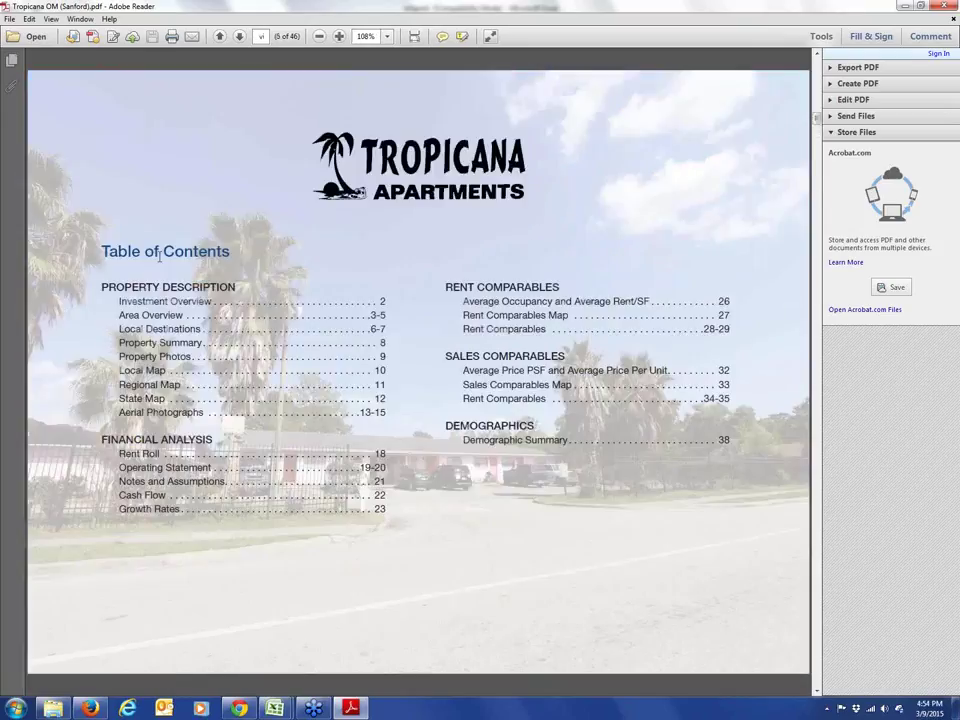
pyautogui.scroll(2, 158, 256)
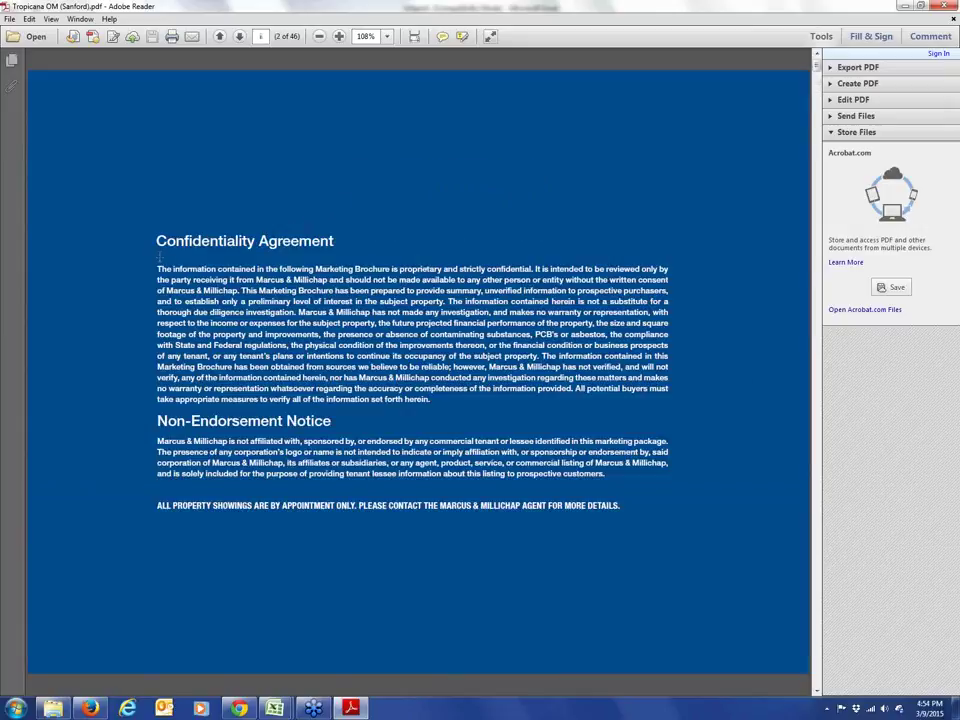
pyautogui.scroll(-3, 158, 256)
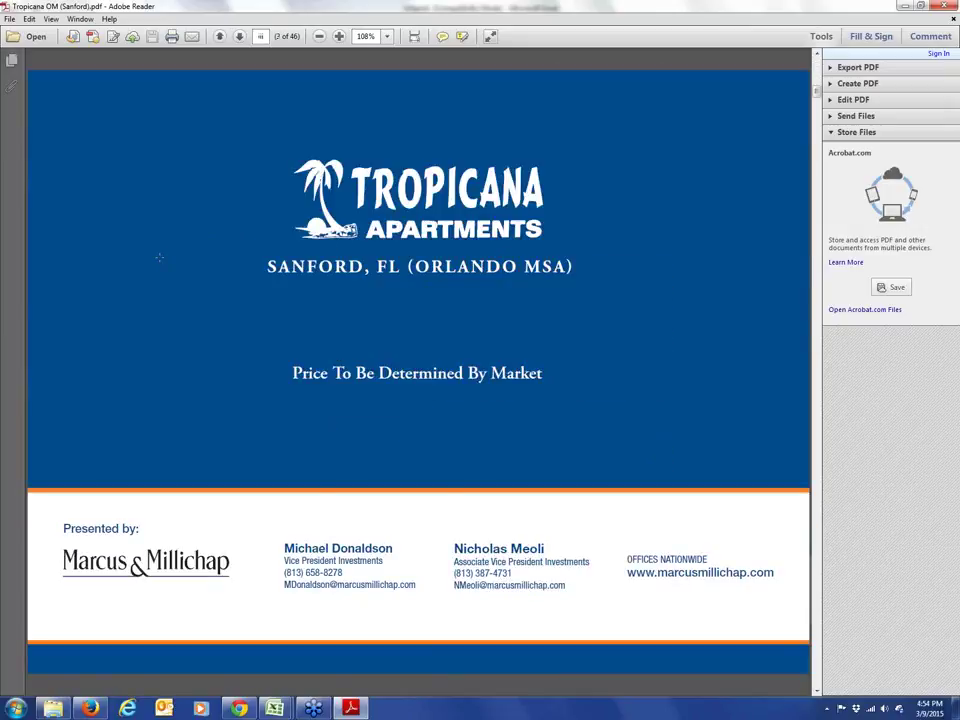
pyautogui.scroll(-3, 418, 372)
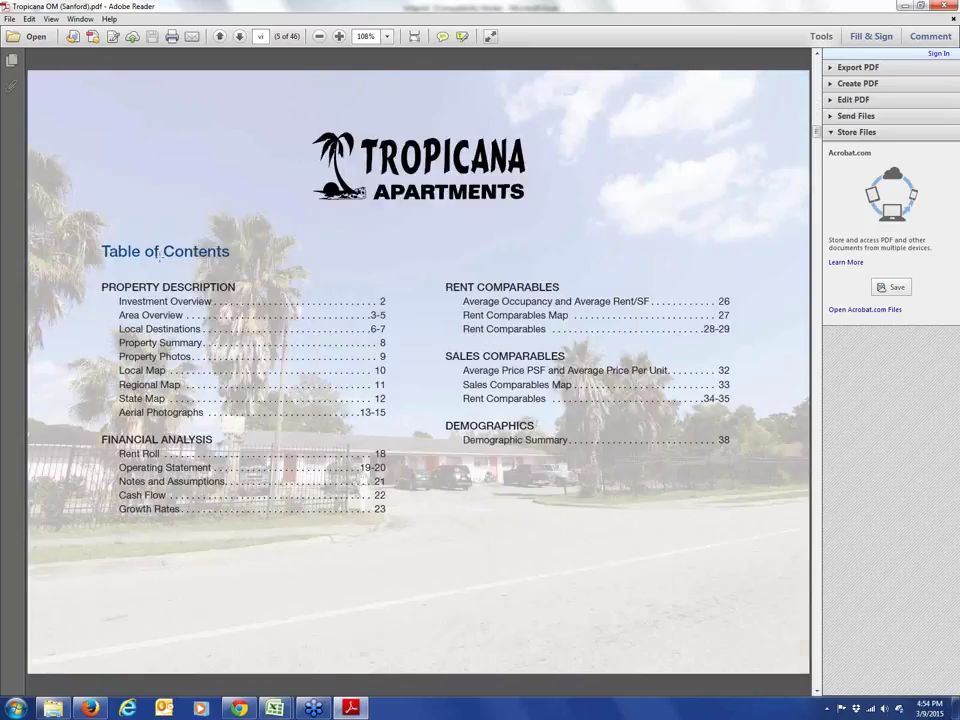
pyautogui.scroll(-1, 418, 372)
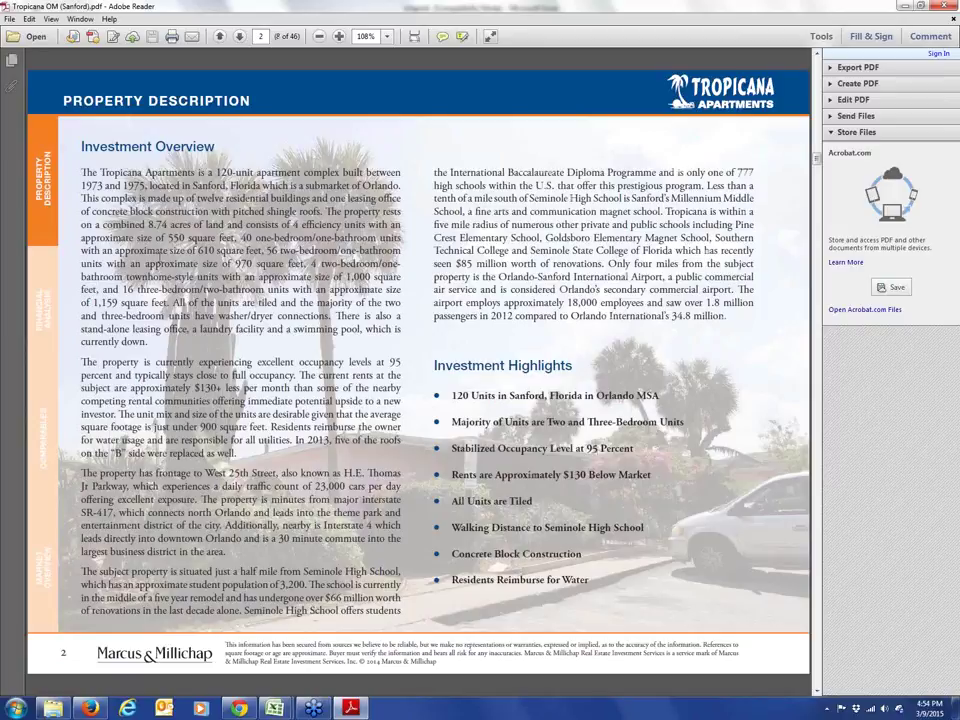
pyautogui.scroll(-1, 158, 256)
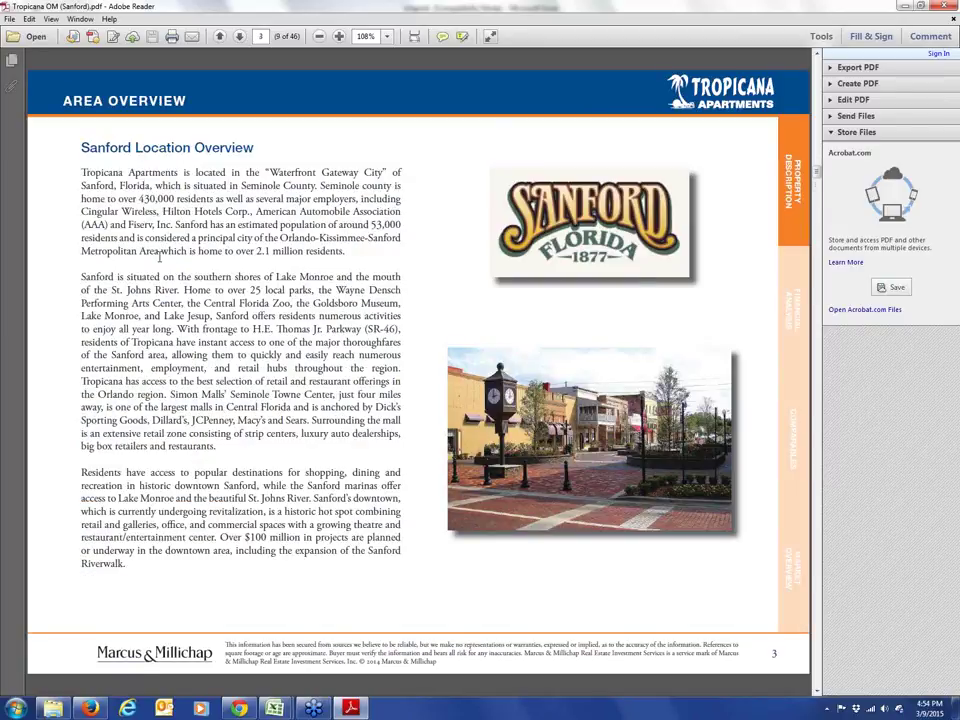
pyautogui.scroll(-1, 158, 256)
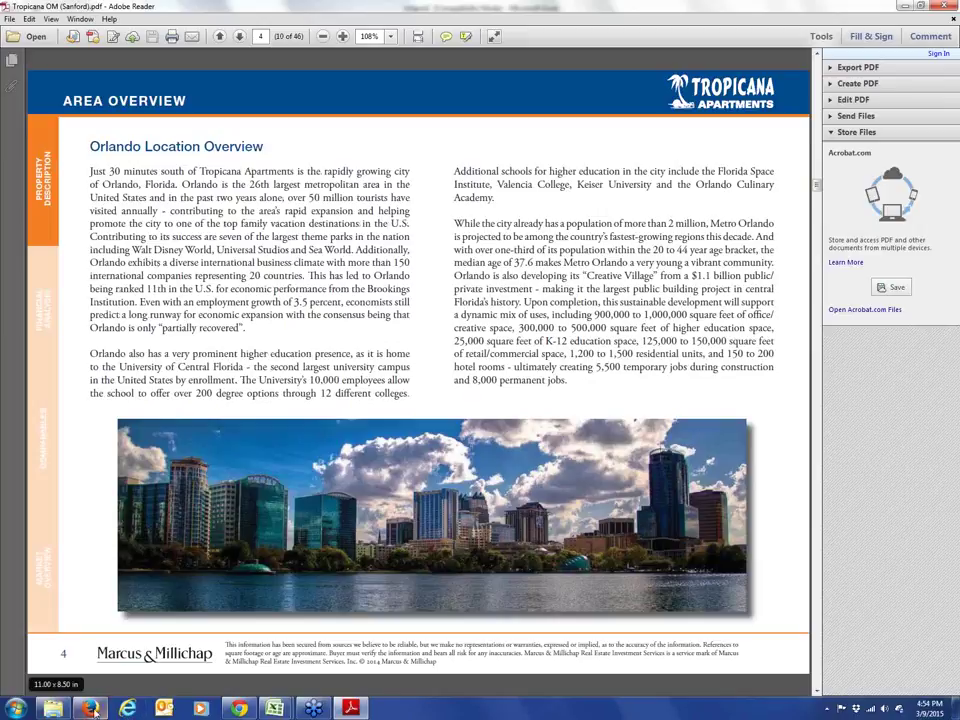
# Step: Open the Bayshore_LOI document from the Tropicana folder's letter of intent files and insert two blank lines above the date
pyautogui.click(53, 708)
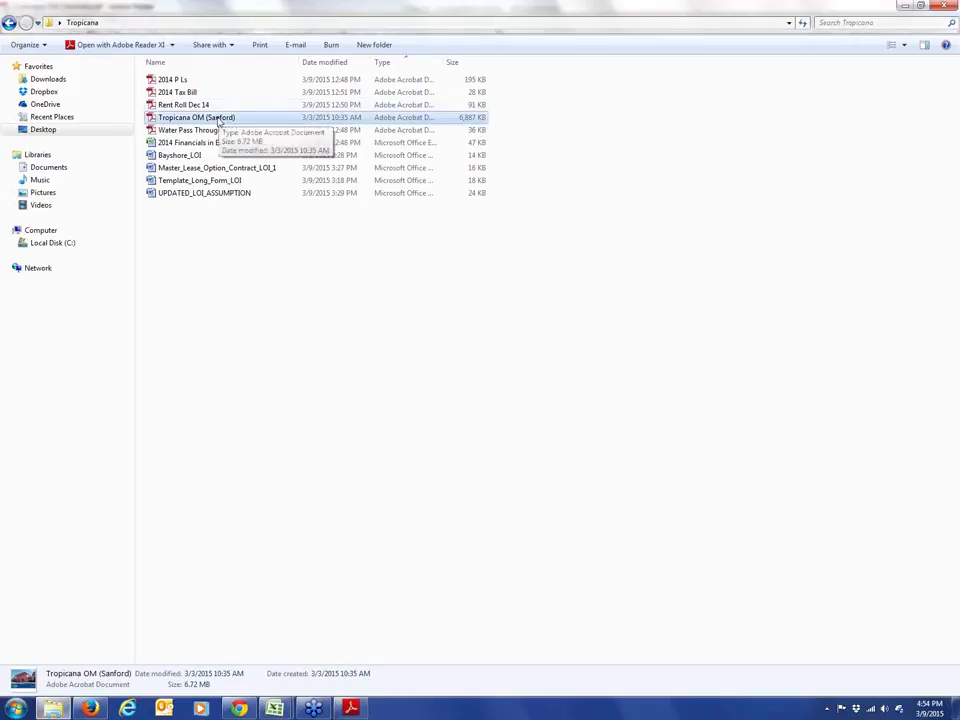
pyautogui.click(185, 157)
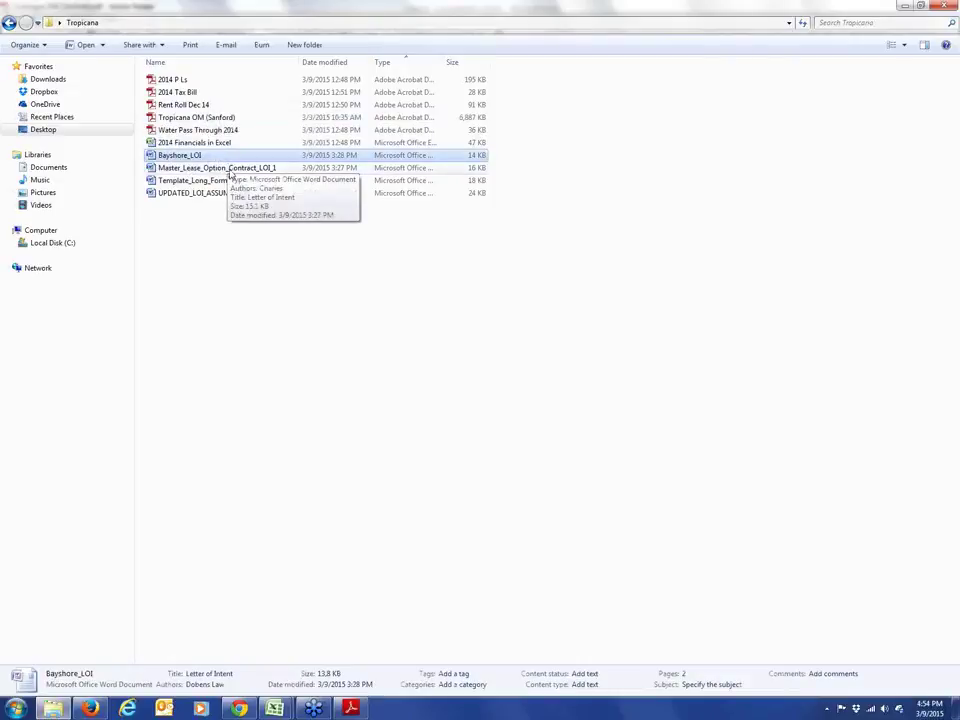
pyautogui.keyDown('ctrl'); pyautogui.click(228, 168); pyautogui.keyUp('ctrl')
pyautogui.keyDown('ctrl'); pyautogui.click(235, 181); pyautogui.keyUp('ctrl')
pyautogui.keyDown('ctrl'); pyautogui.click(236, 193); pyautogui.keyUp('ctrl')
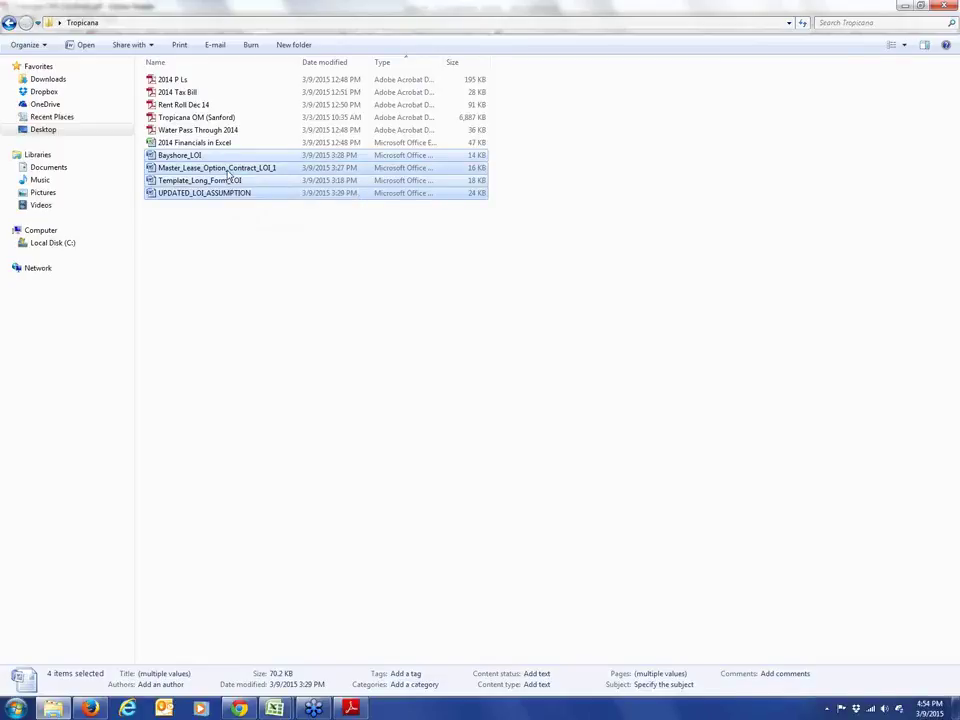
pyautogui.doubleClick(227, 156)
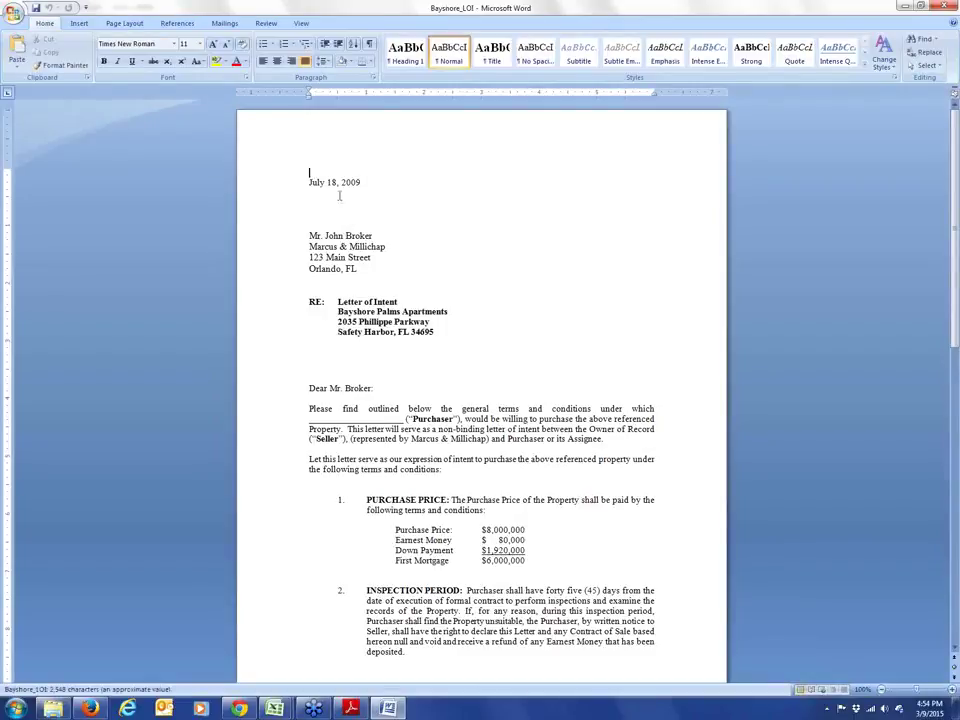
pyautogui.press('Return')
pyautogui.press('Return')
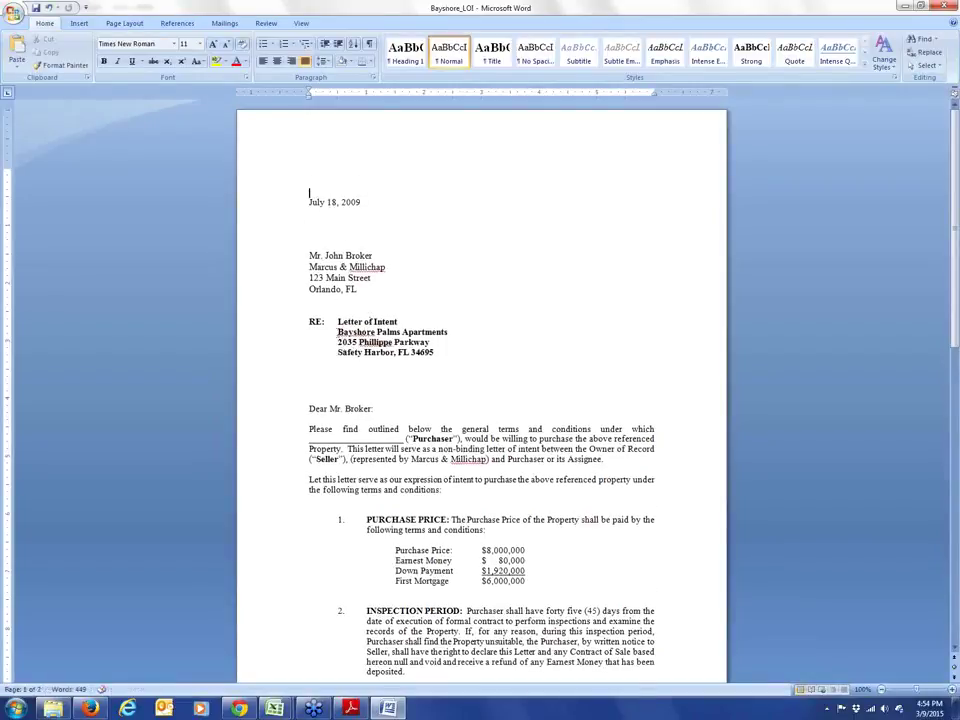
# Step: Replace "Bayshore Palms" with "Tropicana" in the letter's RE block so the property reads Tropicana Apartments
pyautogui.moveTo(337, 331); pyautogui.dragTo(404, 331)
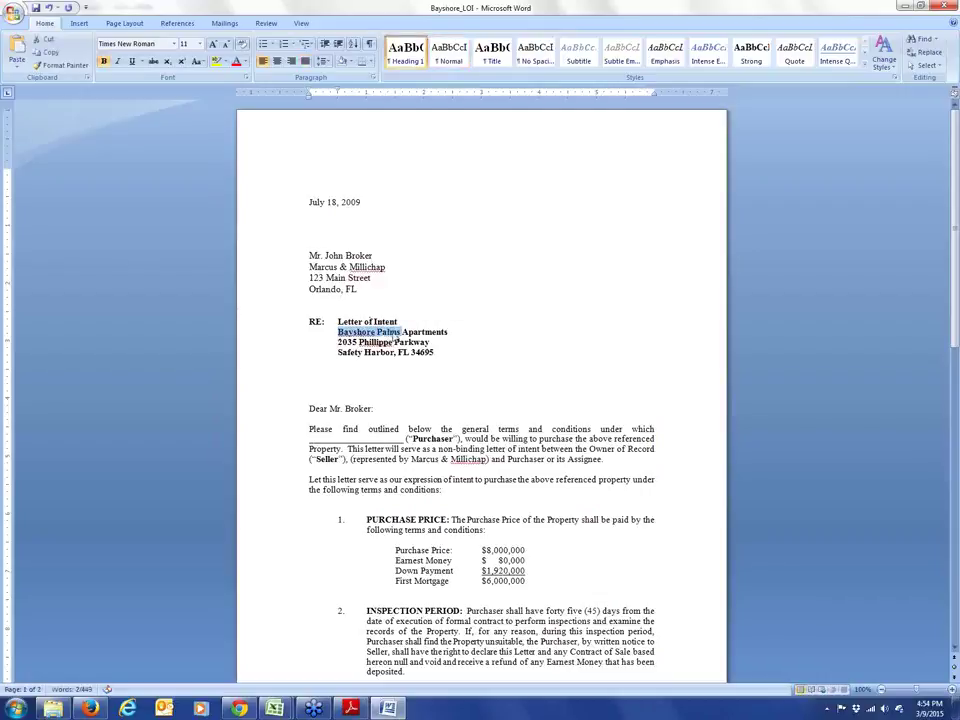
pyautogui.write('Pr')
pyautogui.write('opicana')
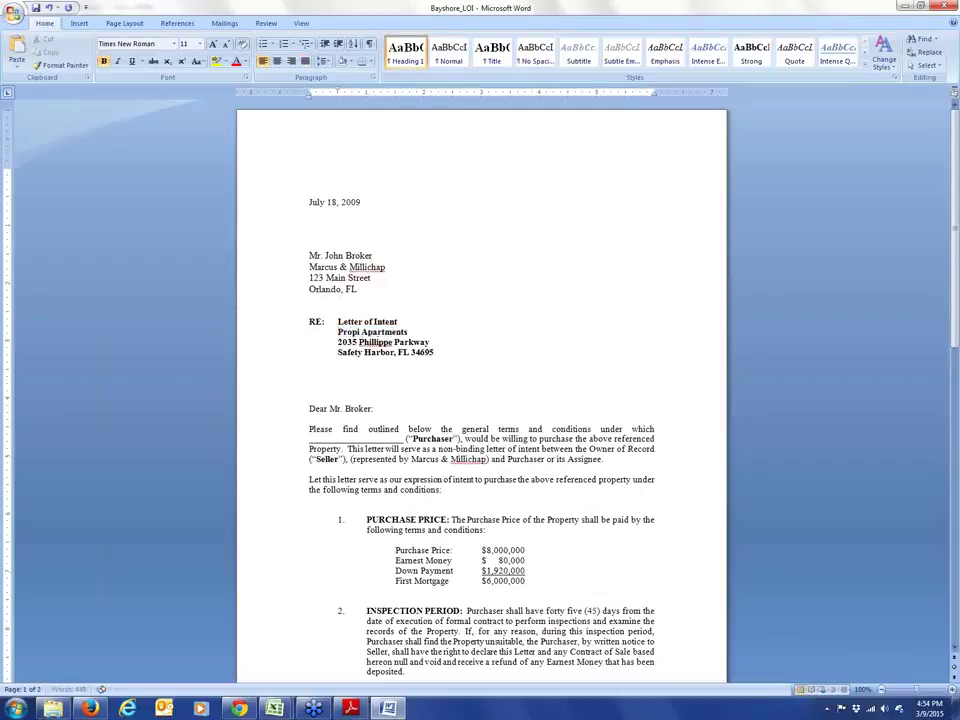
pyautogui.press('BackSpace')
pyautogui.press('BackSpace')
pyautogui.press('BackSpace')
pyautogui.press('BackSpace')
pyautogui.press('BackSpace')
pyautogui.press('BackSpace')
pyautogui.press('BackSpace')
pyautogui.press('BackSpace')
pyautogui.press('BackSpace')
pyautogui.write('Tropicana')
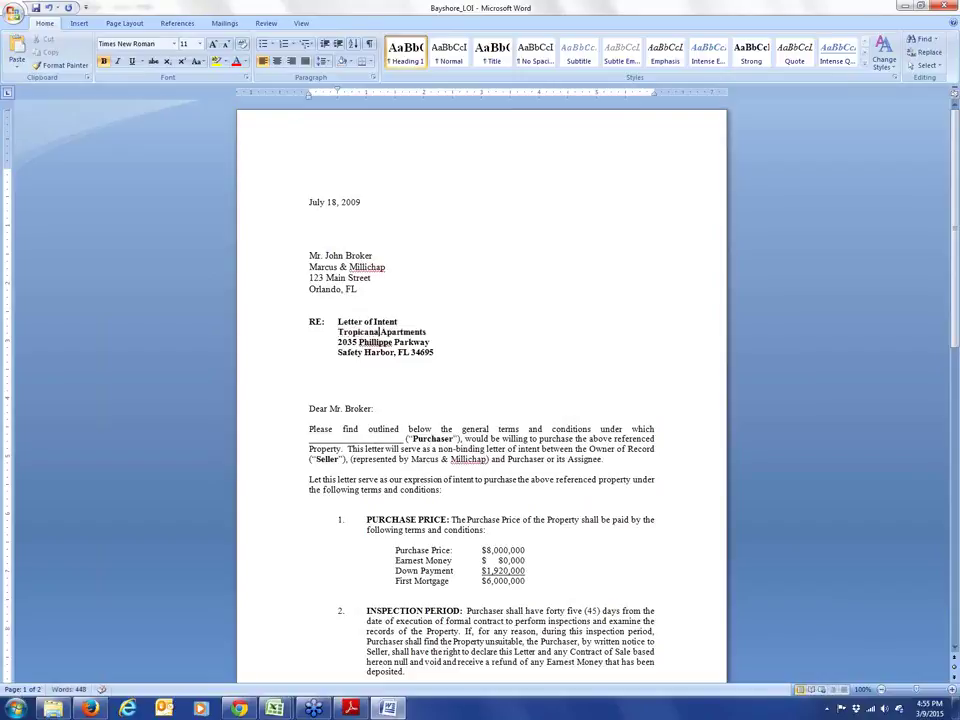
# Step: Open the page header of the letter and enter the centered heading "LETTER OF INTENT"
pyautogui.scroll(-1, 340, 403)
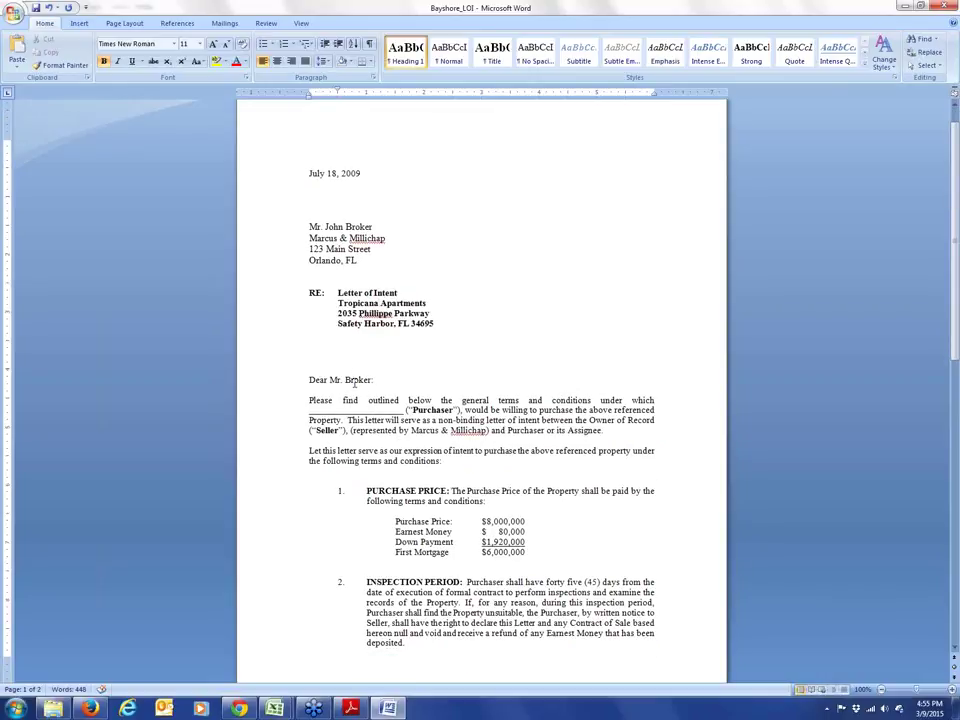
pyautogui.scroll(1, 365, 375)
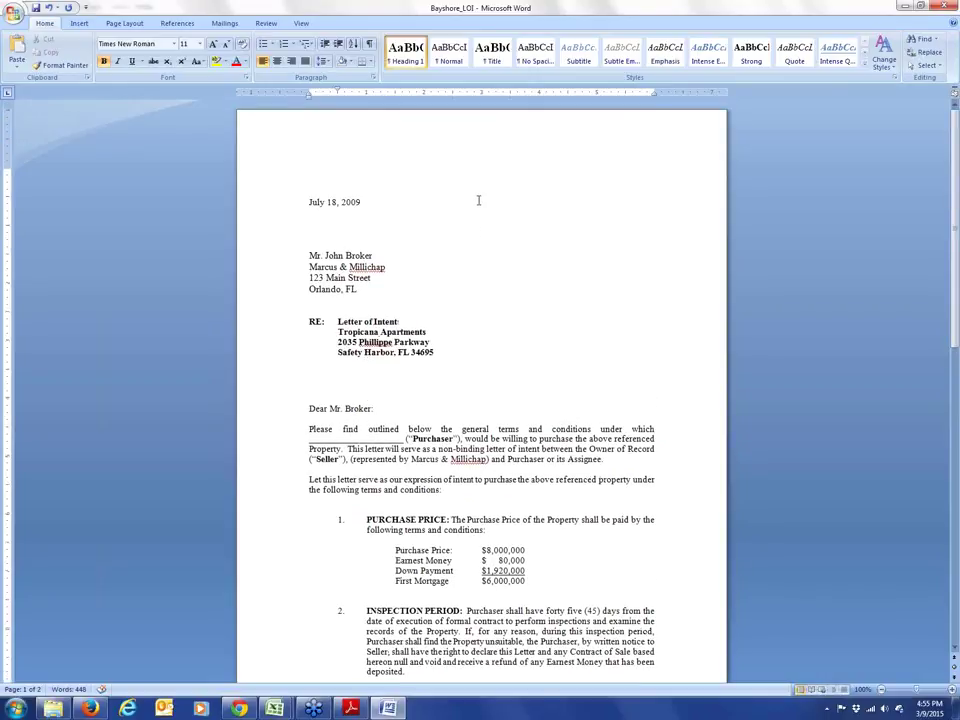
pyautogui.doubleClick(489, 161)
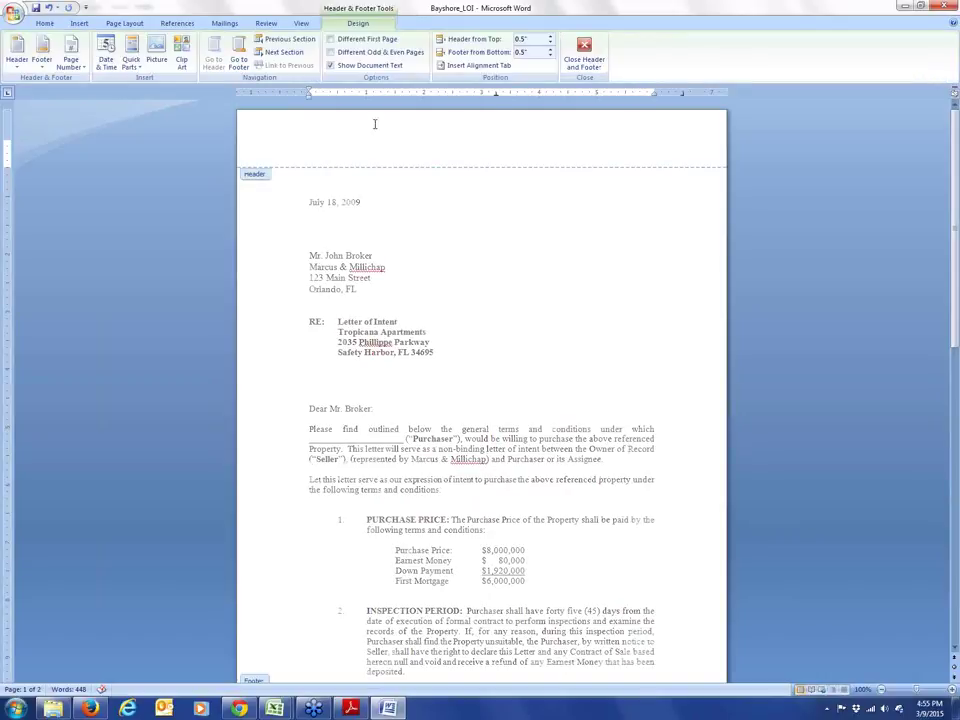
pyautogui.click(44, 22)
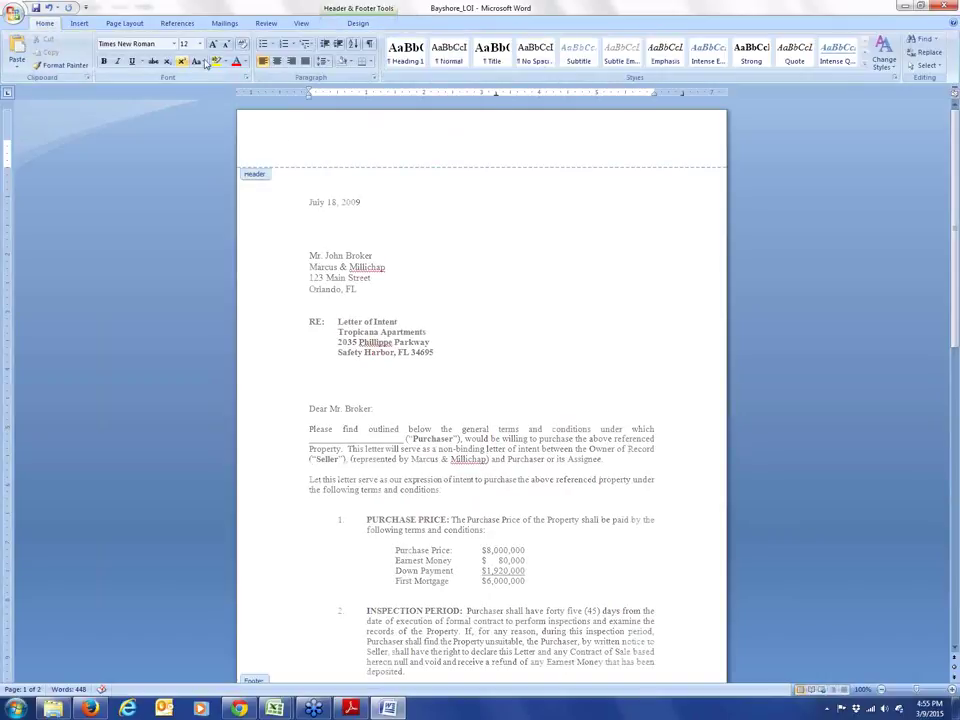
pyautogui.click(279, 63)
pyautogui.write('LETTER OF INE')
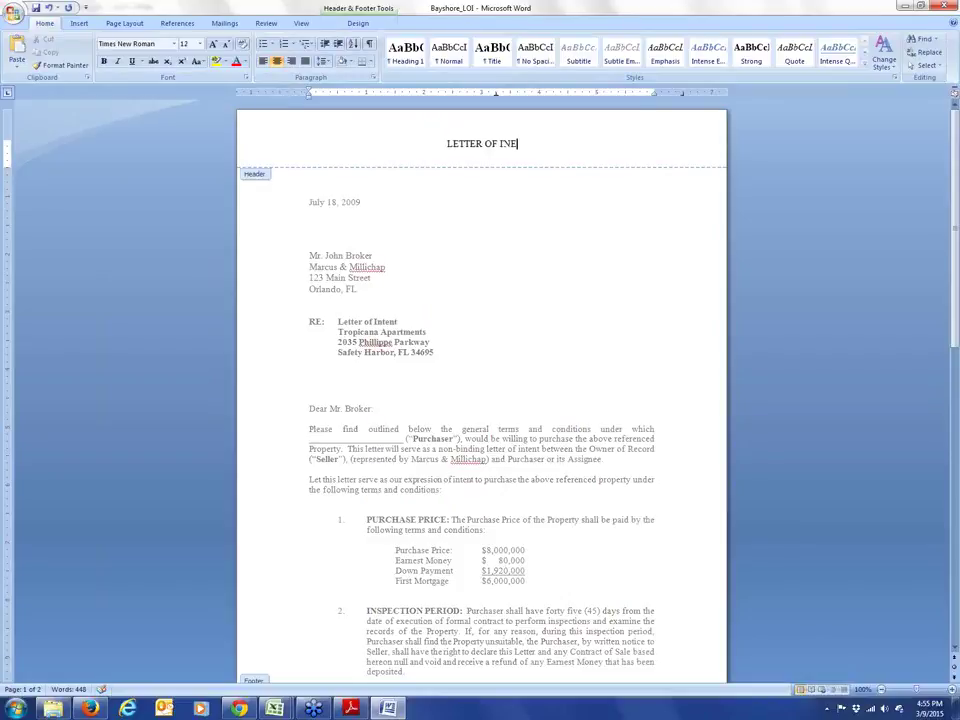
pyautogui.press('BackSpace')
pyautogui.write('N')
pyautogui.press('BackSpace')
pyautogui.write('TER')
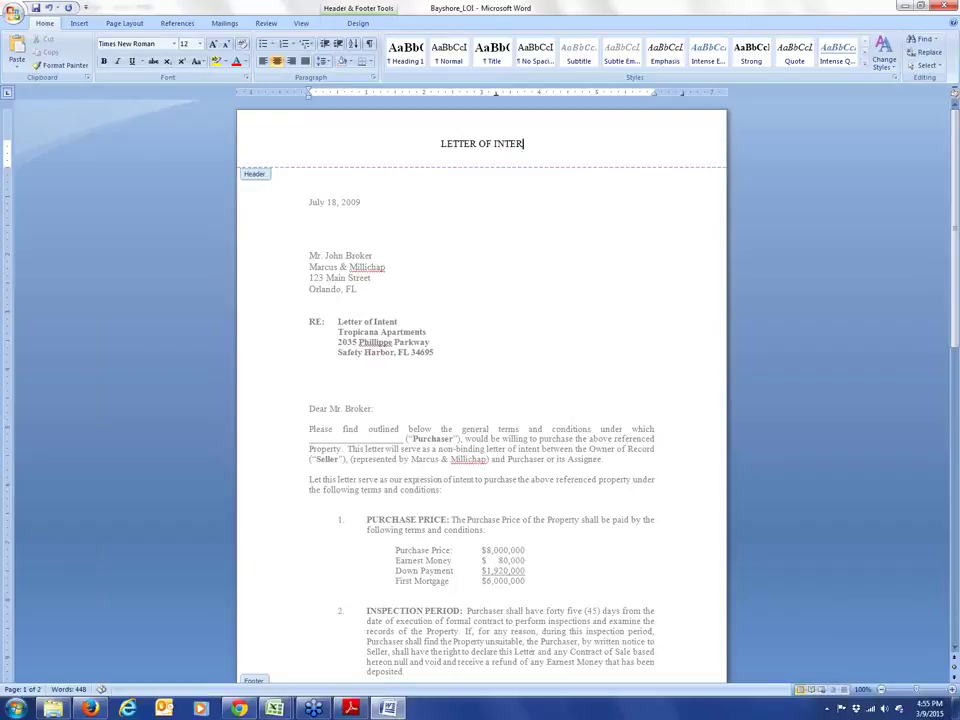
pyautogui.press('BackSpace')
pyautogui.write('NT')
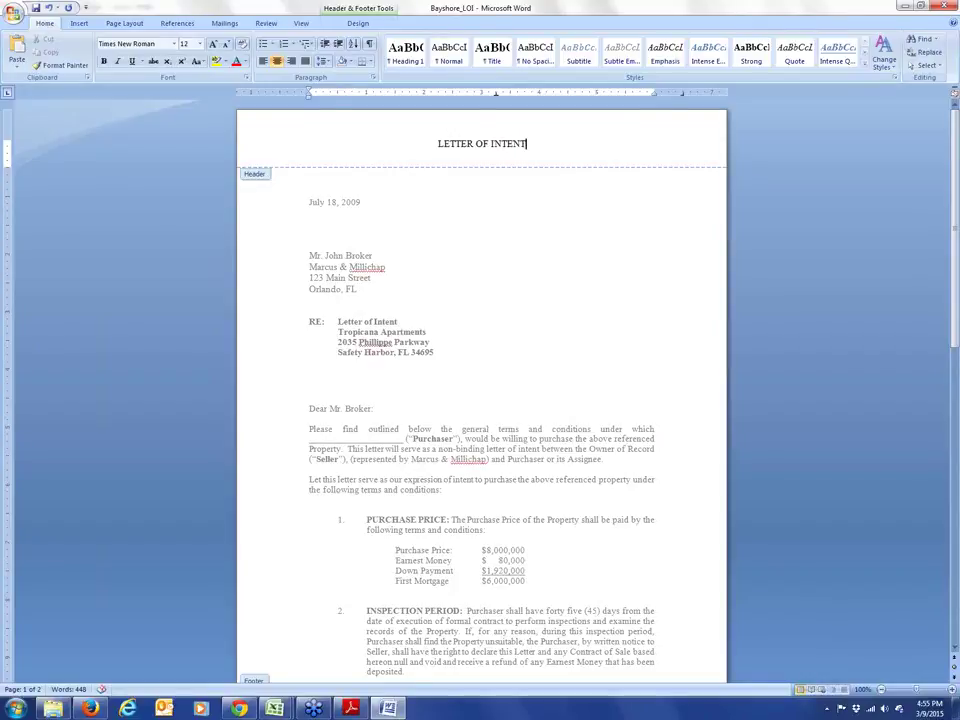
# Step: Add the header line "JUST GRADUATED ROM A BOOTCAMP" below the heading, followed by a blank line, and return to the letter body
pyautogui.press('Return')
pyautogui.write('JUST GRADUATED RO')
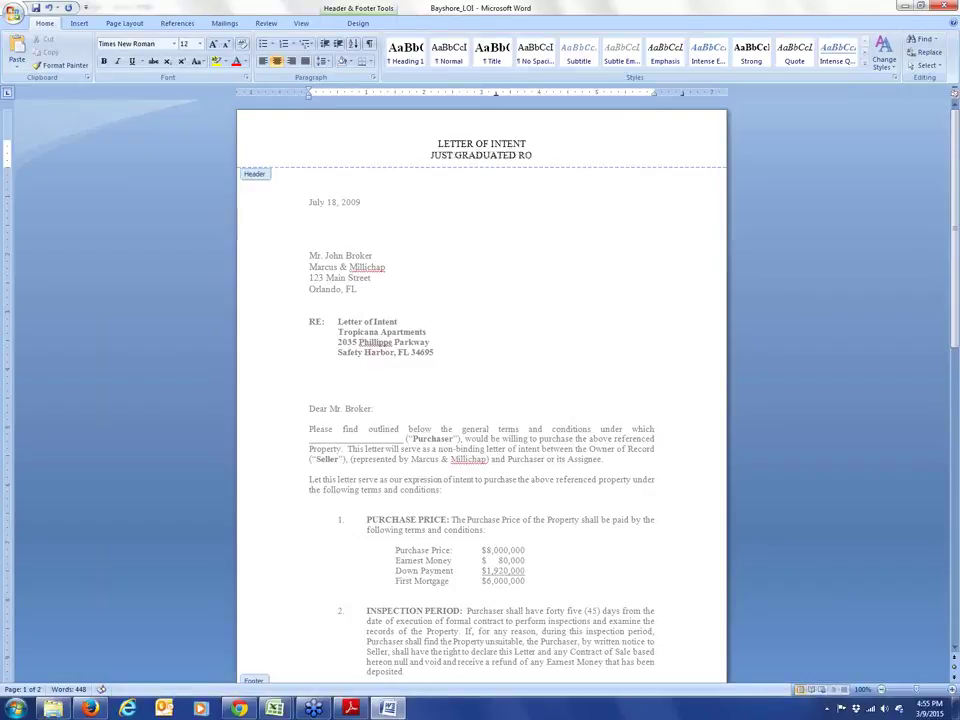
pyautogui.write('M A BOOTCAMP')
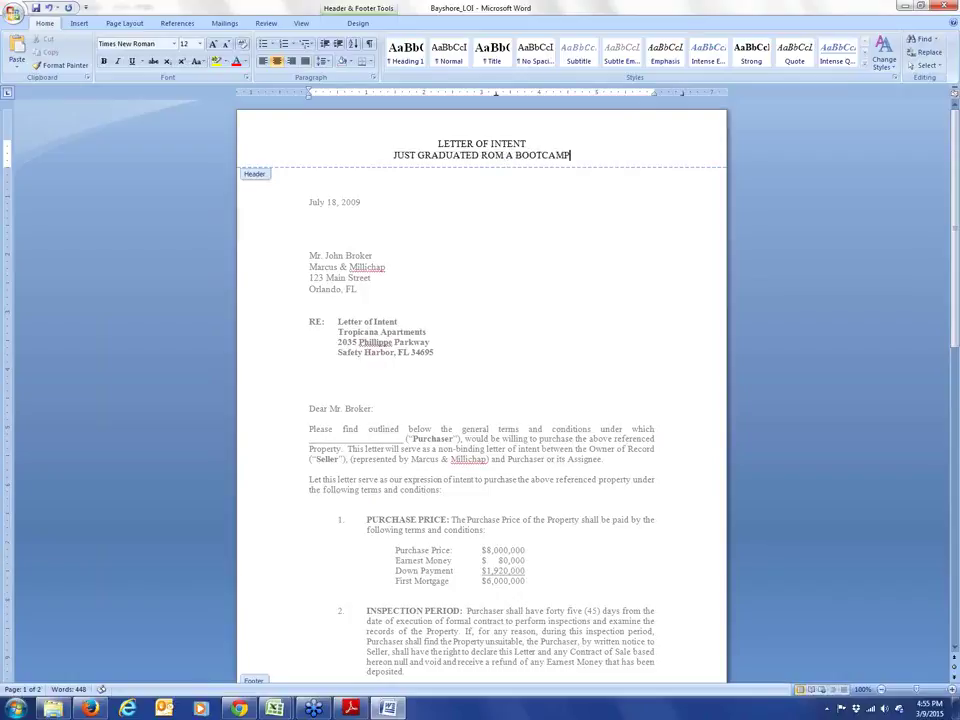
pyautogui.press('Return')
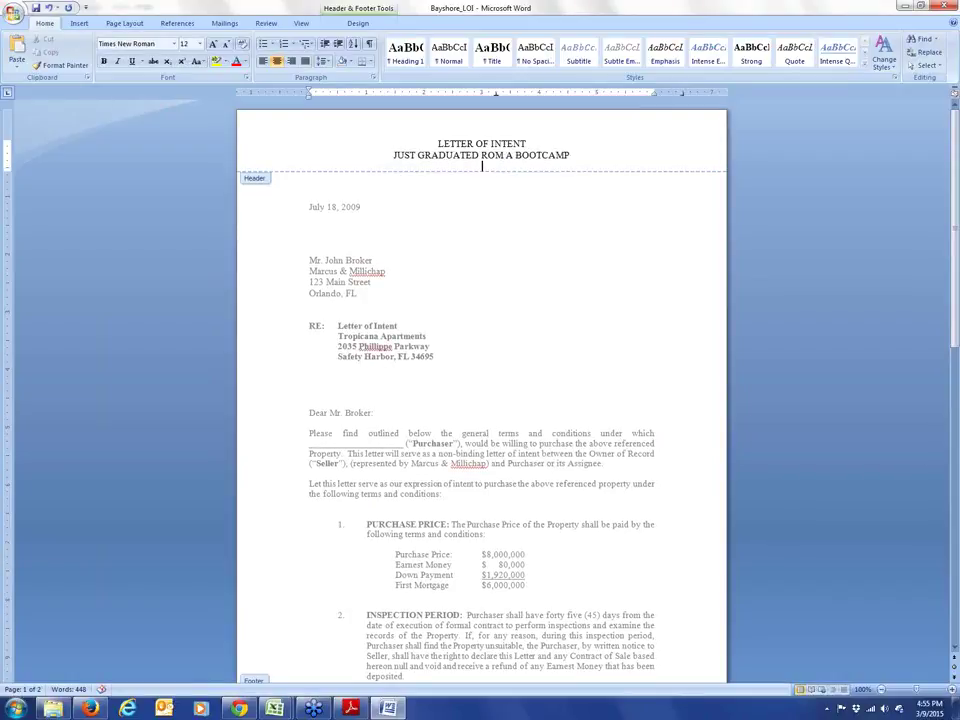
pyautogui.doubleClick(448, 191)
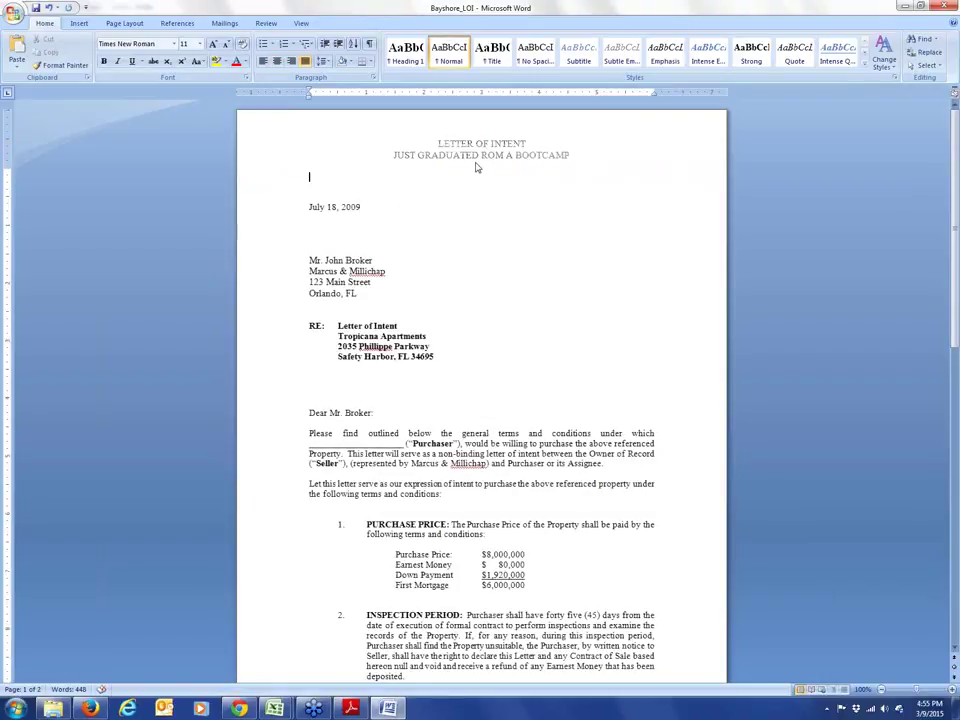